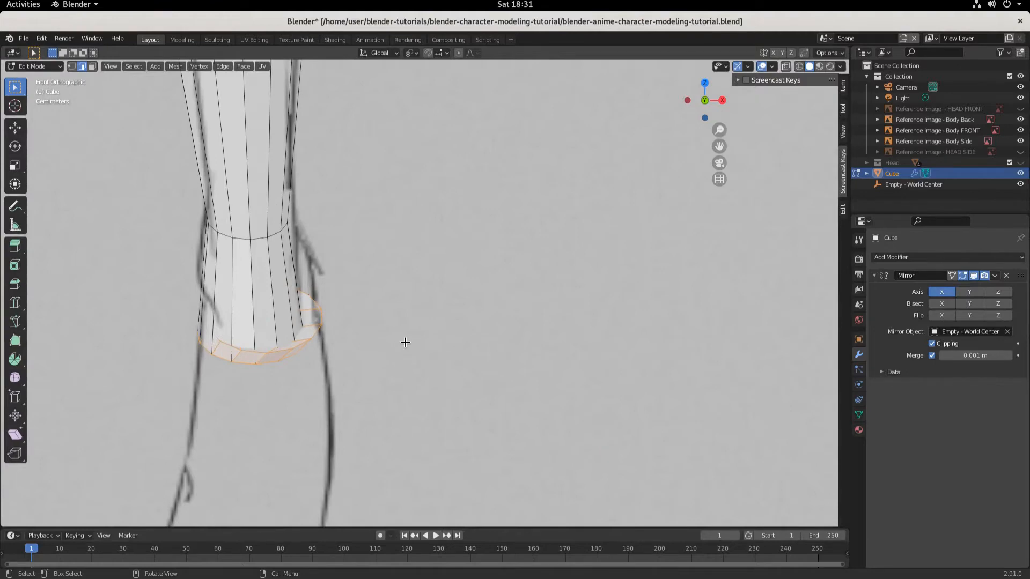
pyautogui.click(798, 66)
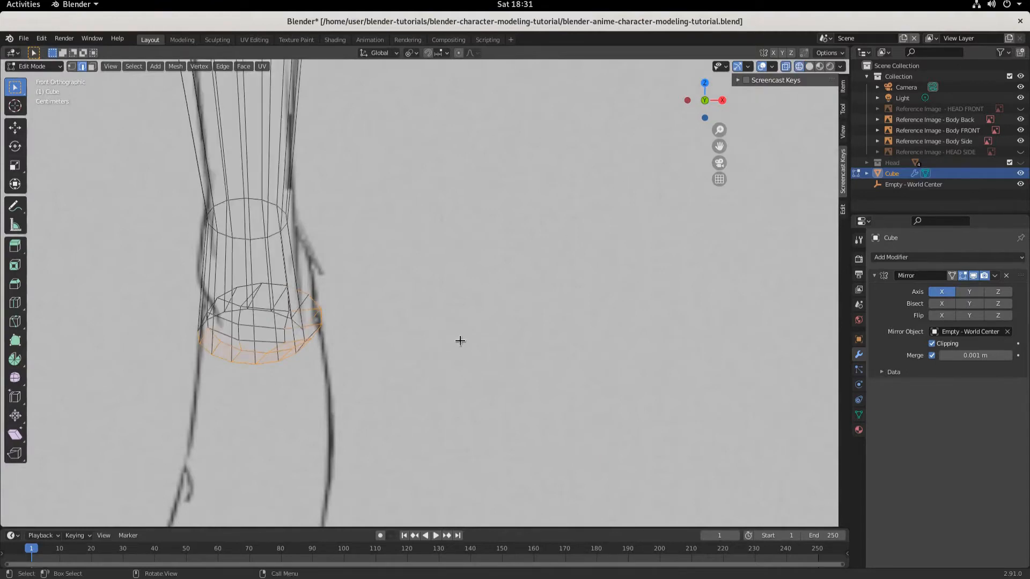
pyautogui.moveTo(460, 341)
pyautogui.mouseDown(button='middle')
pyautogui.moveTo(349, 347)
pyautogui.moveTo(551, 323)
pyautogui.moveTo(602, 347)
pyautogui.moveTo(642, 349)
pyautogui.moveTo(558, 264)
pyautogui.moveTo(593, 306)
pyautogui.moveTo(795, 179)
pyautogui.mouseUp(button='middle')
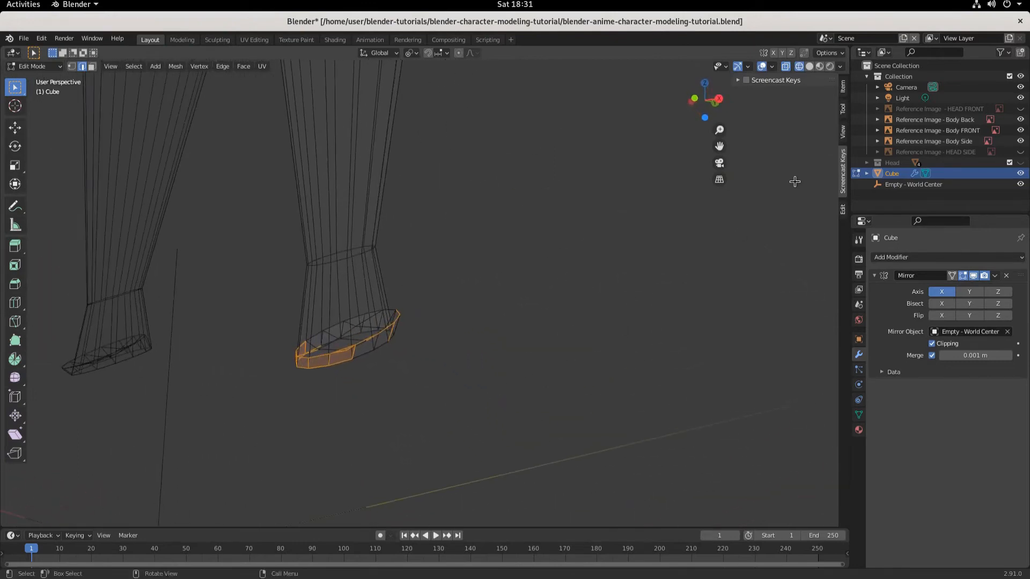
pyautogui.click(809, 66)
pyautogui.scroll(2, 428, 394)
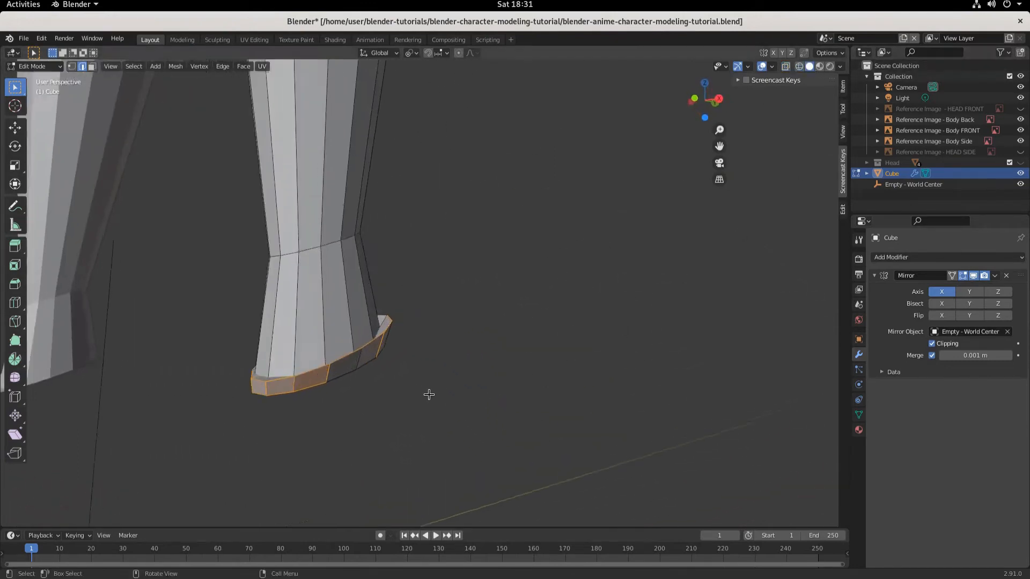
pyautogui.keyDown('alt'); pyautogui.click(350, 367); pyautogui.keyUp('alt')
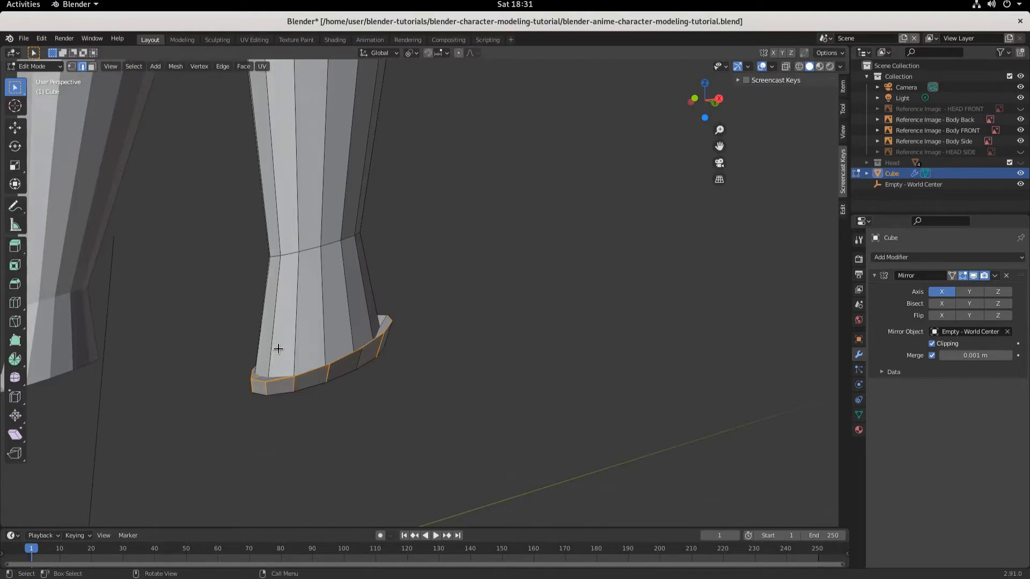
pyautogui.moveTo(349, 364); pyautogui.dragTo(439, 393, button='middle')
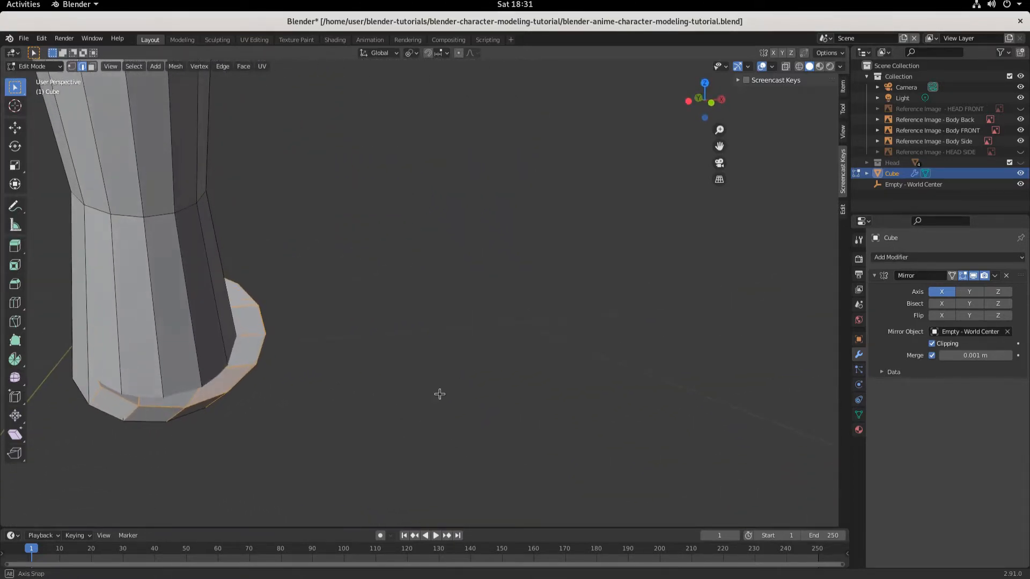
pyautogui.press('g')
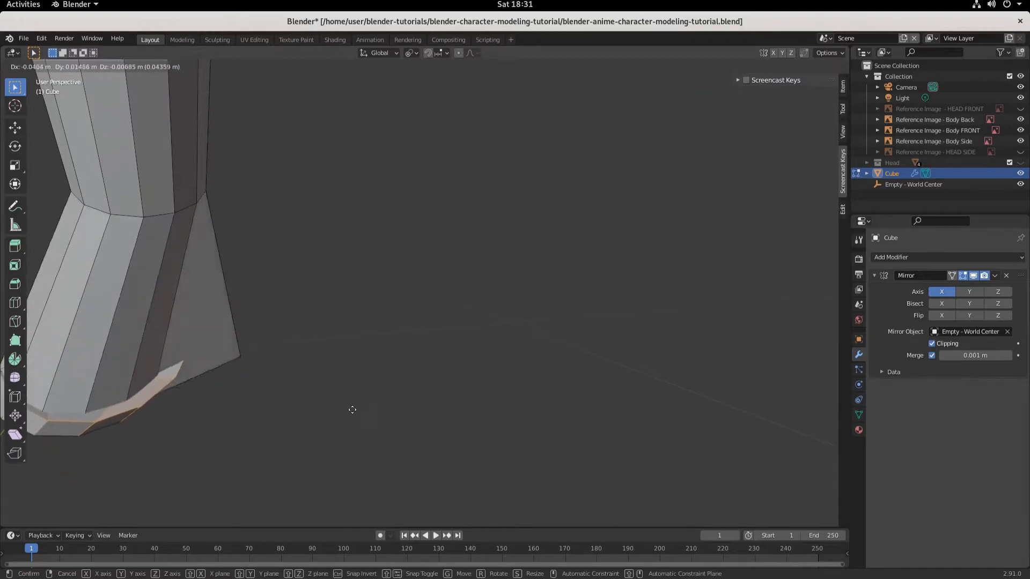
pyautogui.click(462, 353)
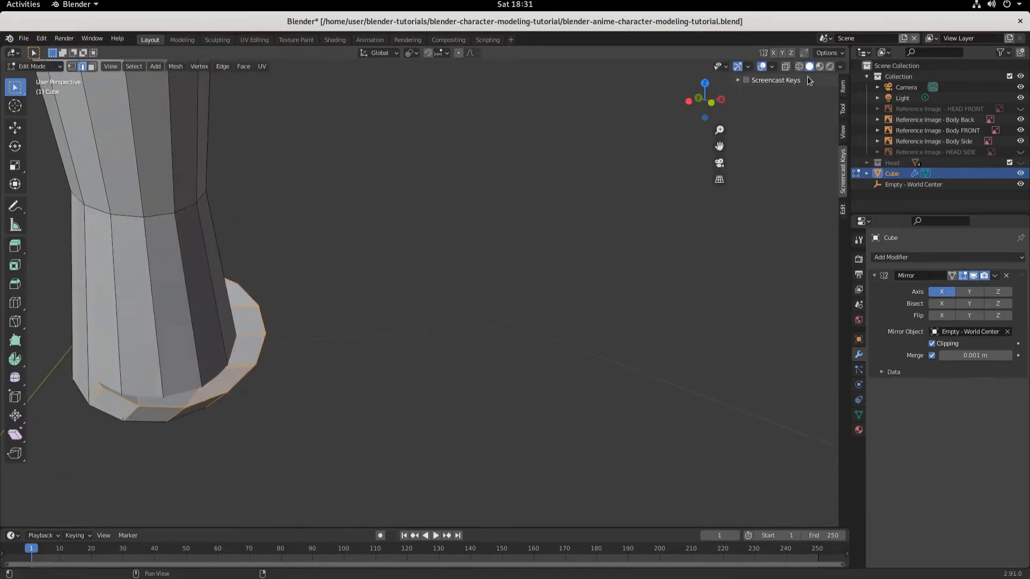
# Delete the flared geometry at the bottom of the leg, up to the ankle's edge loop, working in wireframe side view.
pyautogui.hotkey('alt', 'z')
pyautogui.moveTo(462, 353)
pyautogui.mouseDown(button='middle')
pyautogui.moveTo(505, 405)
pyautogui.moveTo(439, 378)
pyautogui.moveTo(407, 328)
pyautogui.moveTo(380, 392)
pyautogui.mouseUp(button='middle')
pyautogui.press('KP_3')
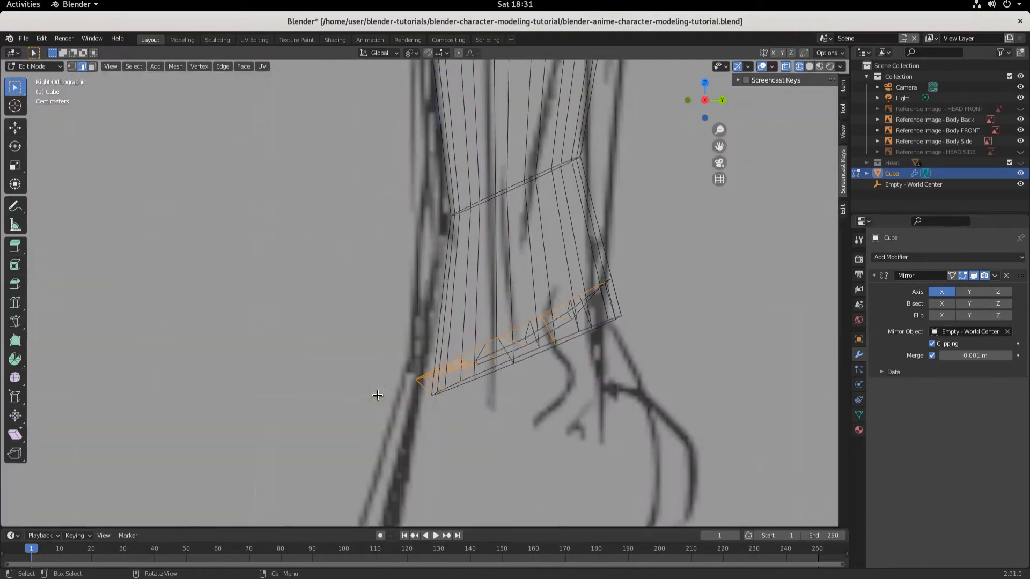
pyautogui.moveTo(382, 289); pyautogui.dragTo(686, 413)
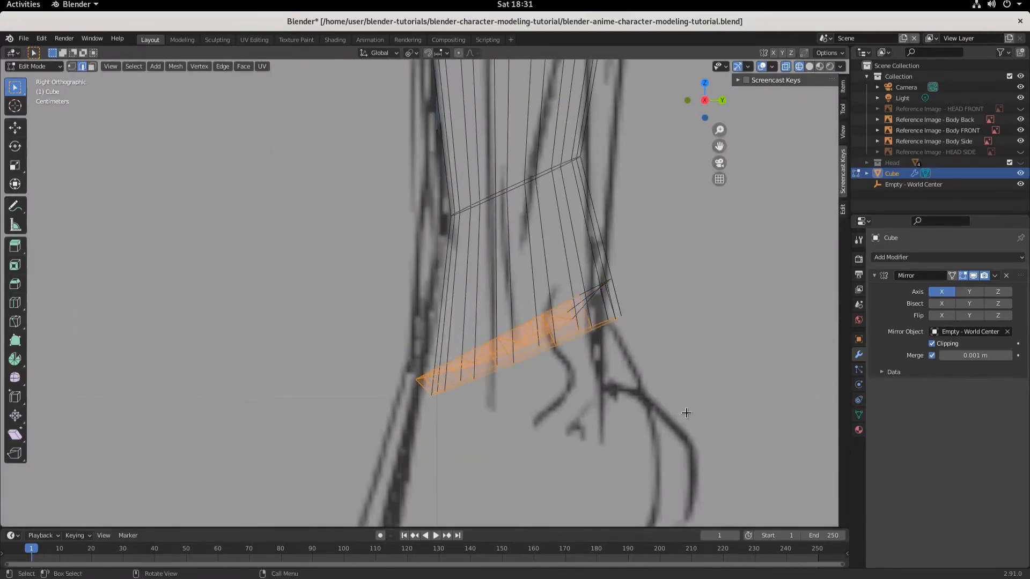
pyautogui.keyDown('shift'); pyautogui.moveTo(346, 281); pyautogui.dragTo(609, 391); pyautogui.keyUp('shift')
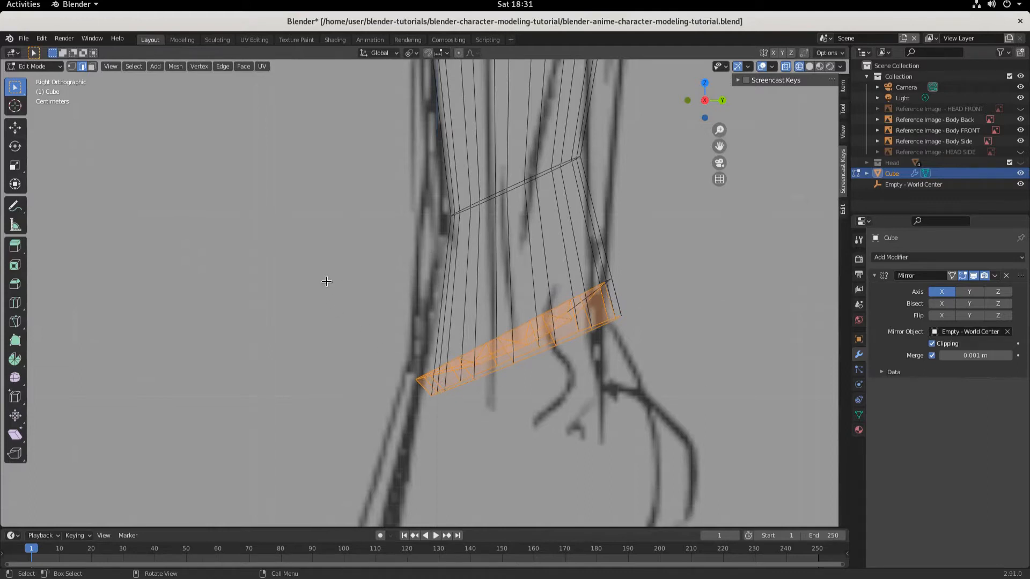
pyautogui.keyDown('shift'); pyautogui.moveTo(352, 262); pyautogui.dragTo(692, 353); pyautogui.keyUp('shift')
pyautogui.press('g')
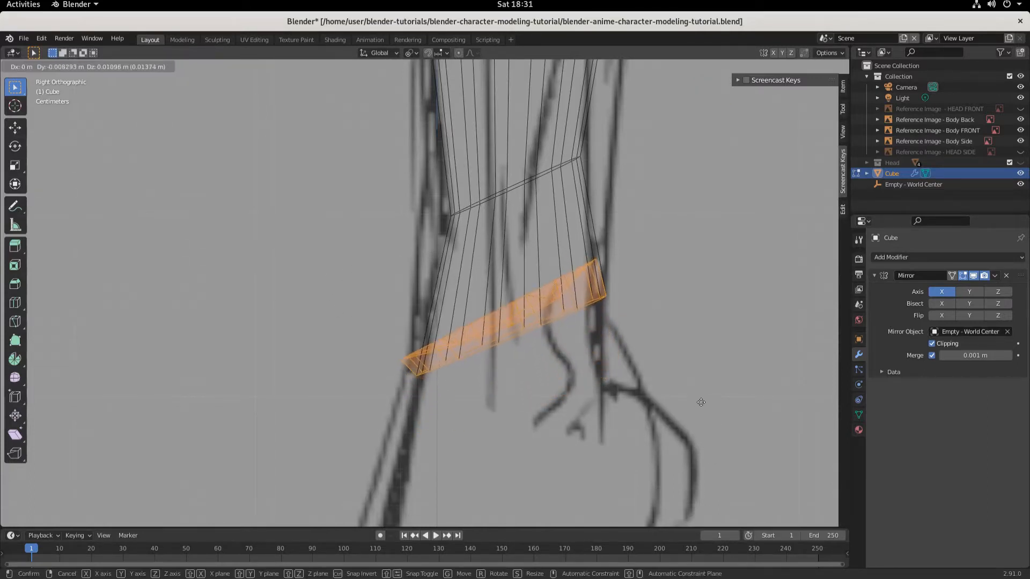
pyautogui.click(701, 402)
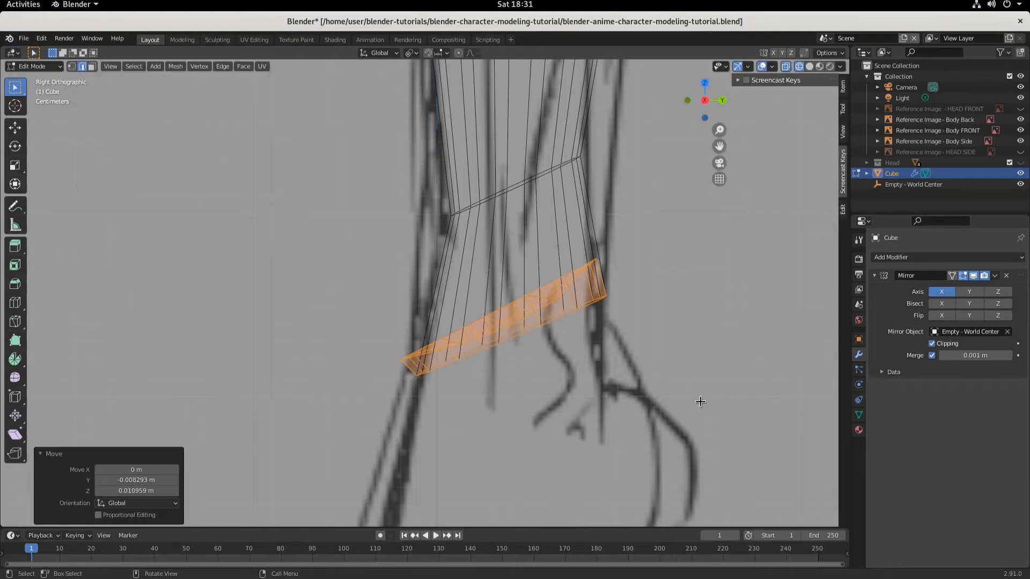
pyautogui.press('x')
pyautogui.click(700, 401)
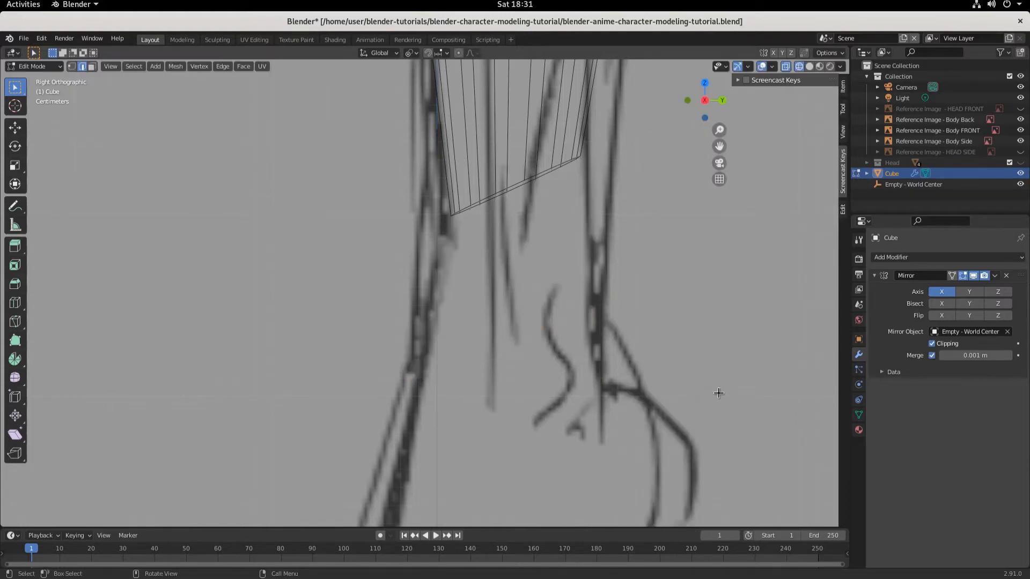
# Extrude the leg's open bottom loop down about 0.062 m along Z and scale it about 1.3 along Y.
pyautogui.click(70, 67)
pyautogui.moveTo(384, 135); pyautogui.dragTo(620, 272)
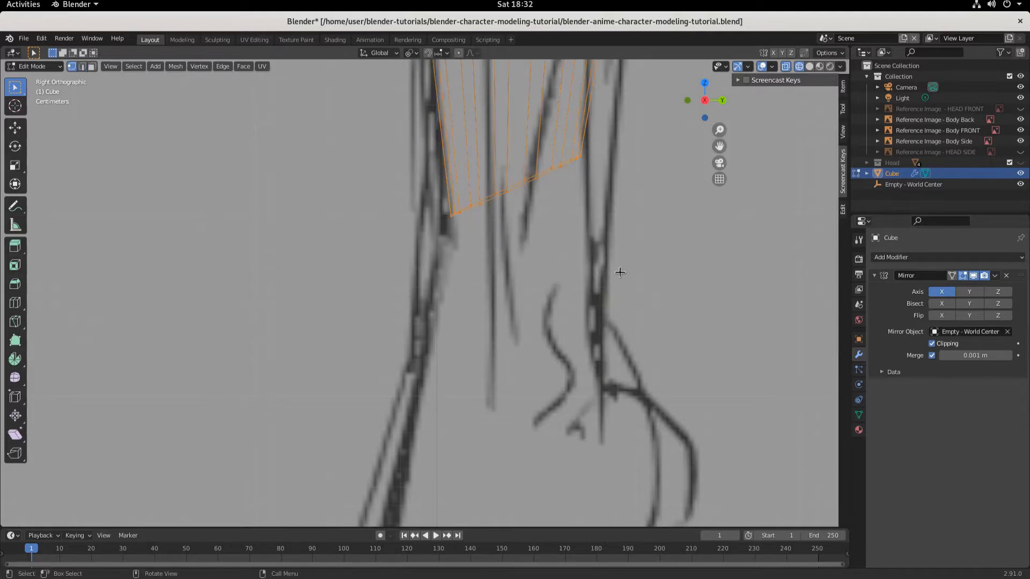
pyautogui.press('e')
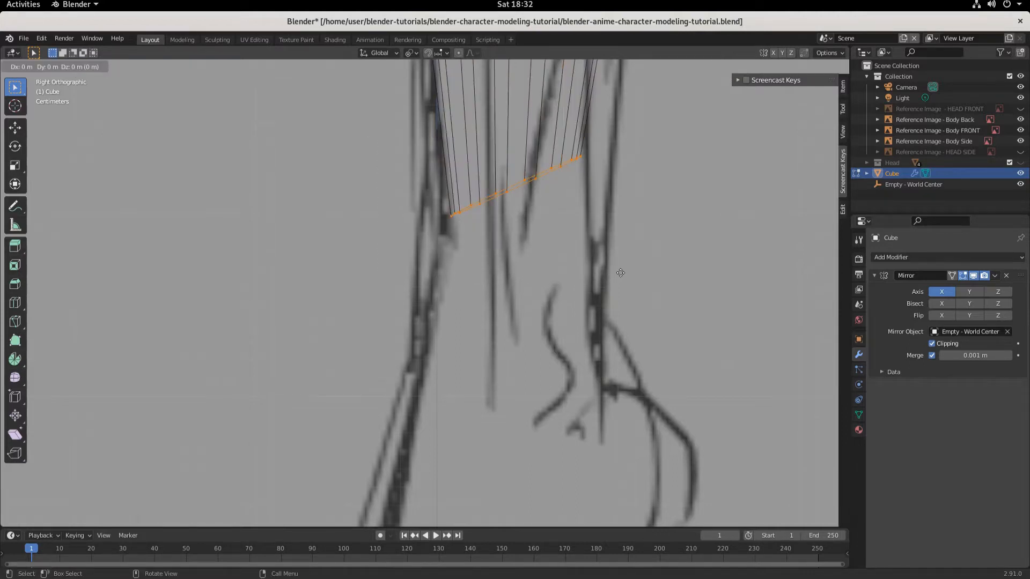
pyautogui.press('z')
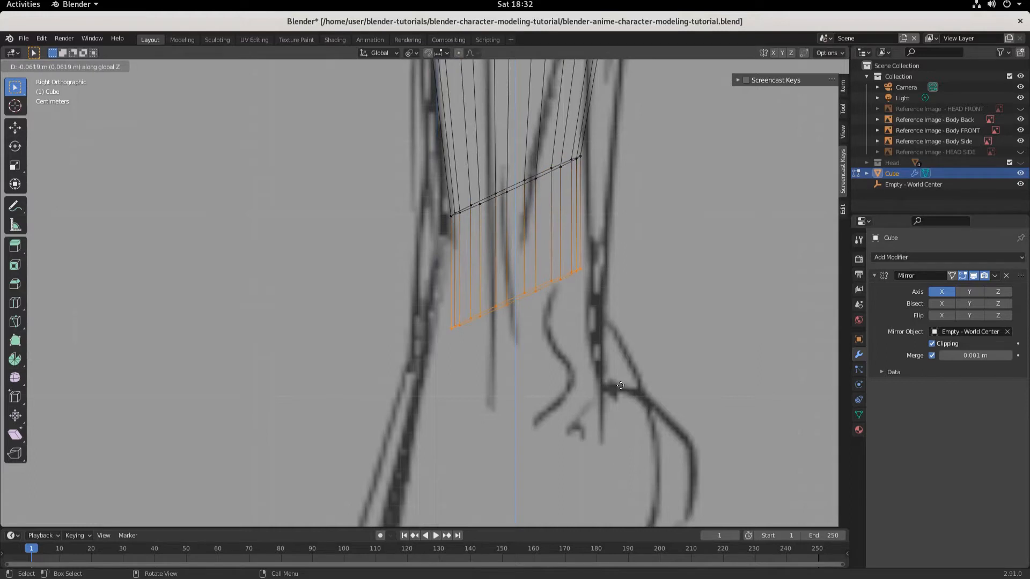
pyautogui.click(620, 386)
pyautogui.press('s')
pyautogui.press('y')
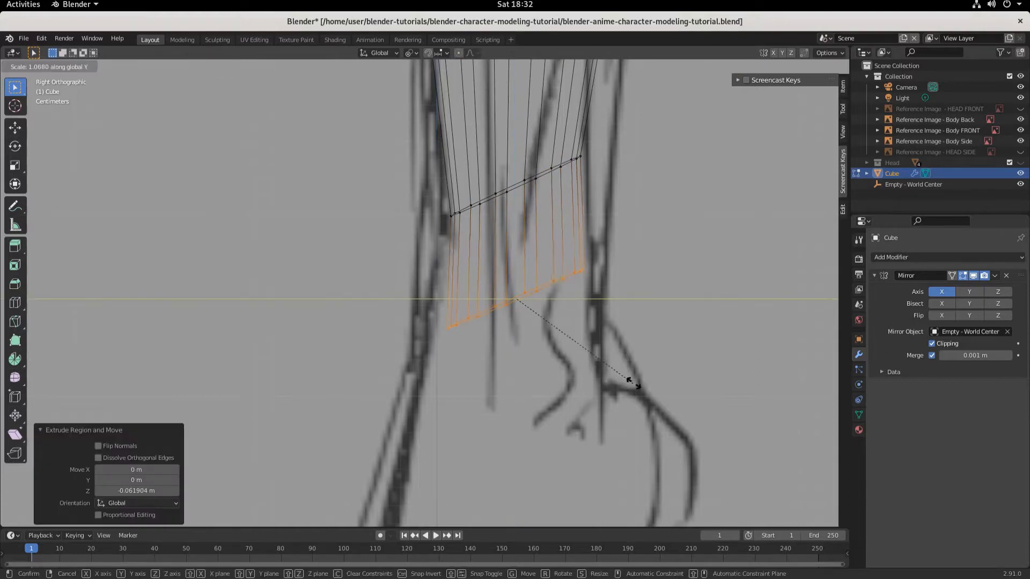
pyautogui.click(676, 369)
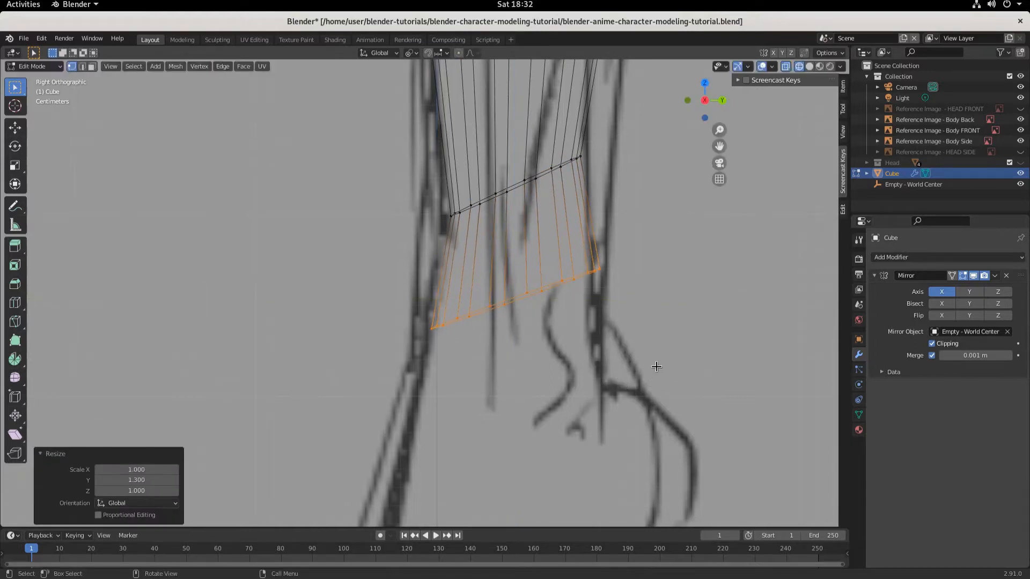
# In front view, raise the new ankle loop and scale it uniformly by about 1.476 to fit the reference outline.
pyautogui.press('KP_1')
pyautogui.scroll(-2, 256, 386)
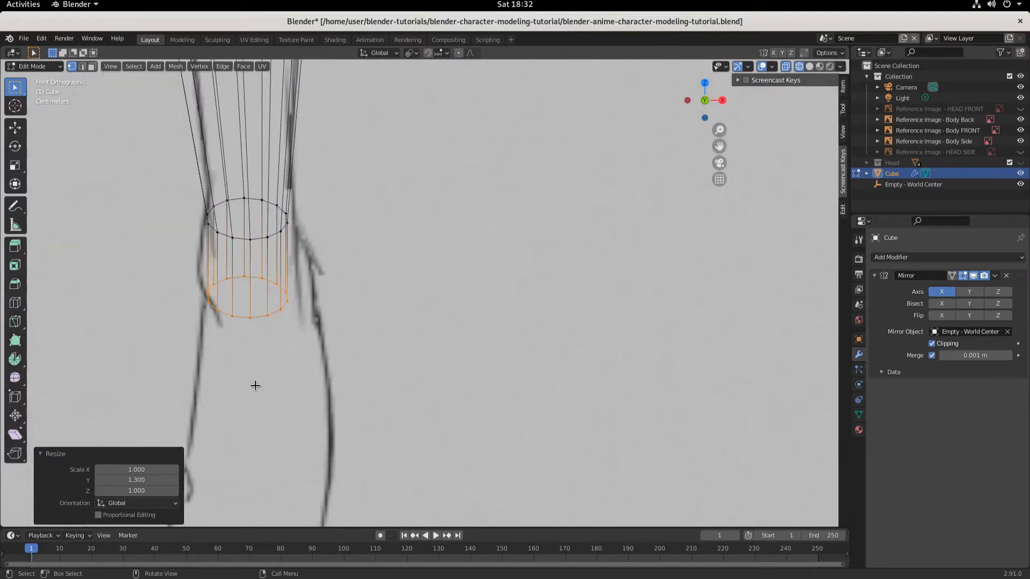
pyautogui.press('g')
pyautogui.click(269, 364)
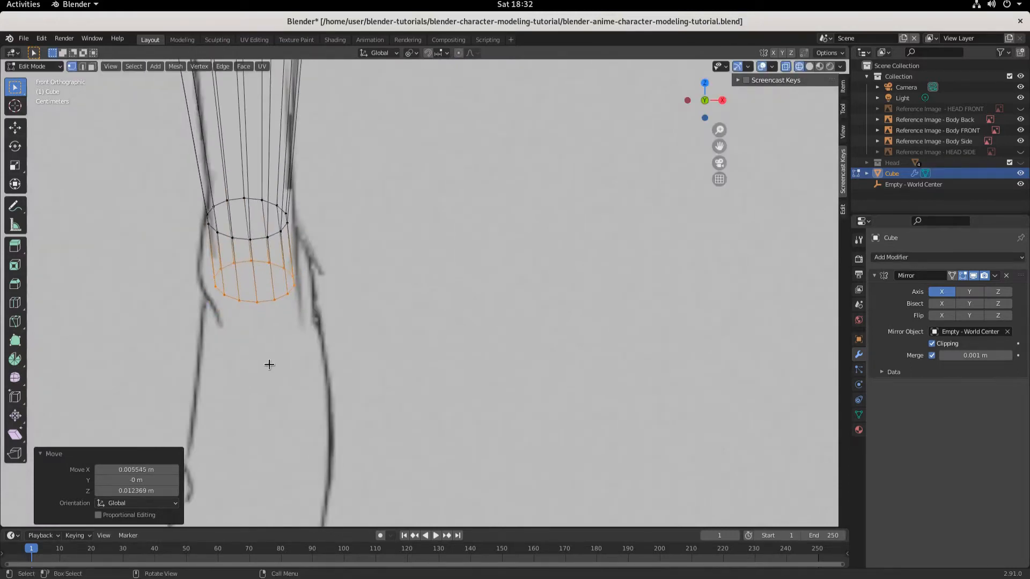
pyautogui.press('s')
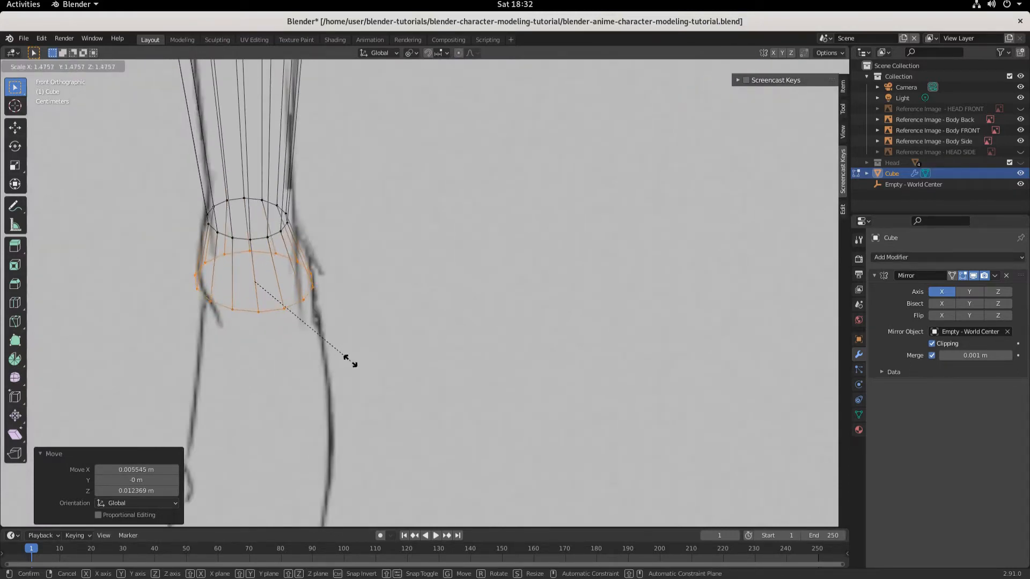
pyautogui.click(350, 360)
pyautogui.press('g')
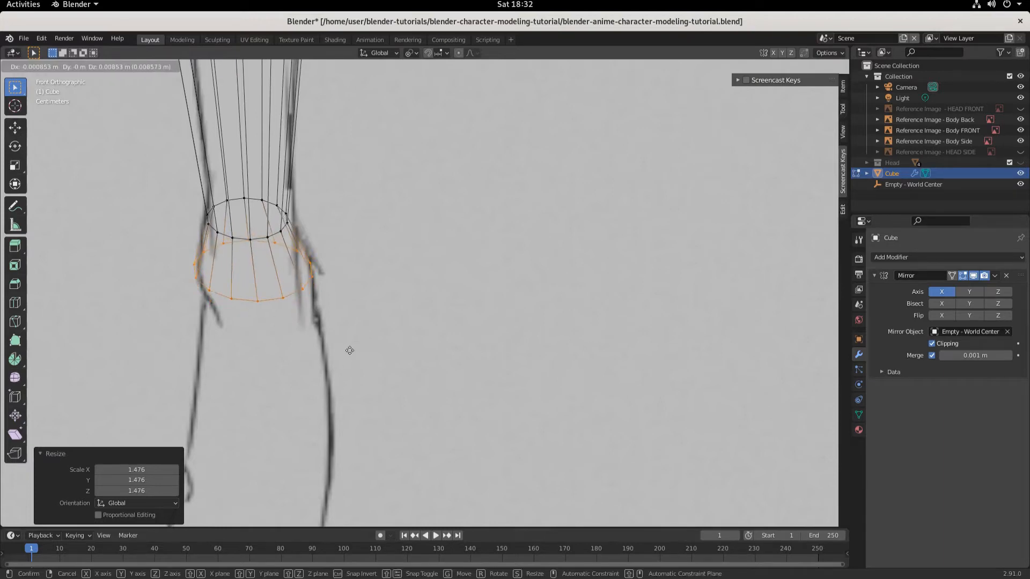
pyautogui.click(350, 350)
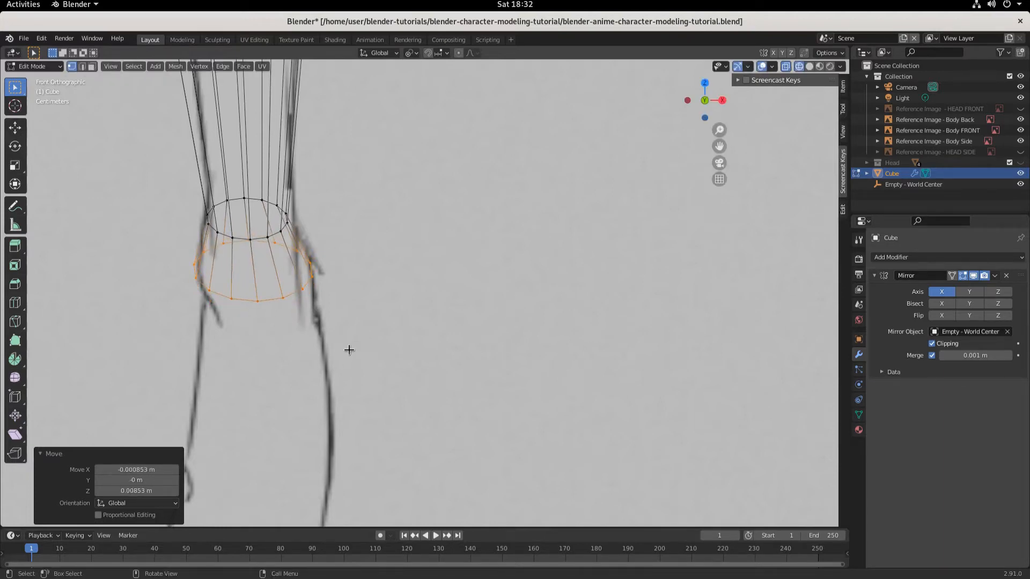
# Extrude the ankle loop down about 0.022 m and scale the new loop to about 0.887.
pyautogui.press('e')
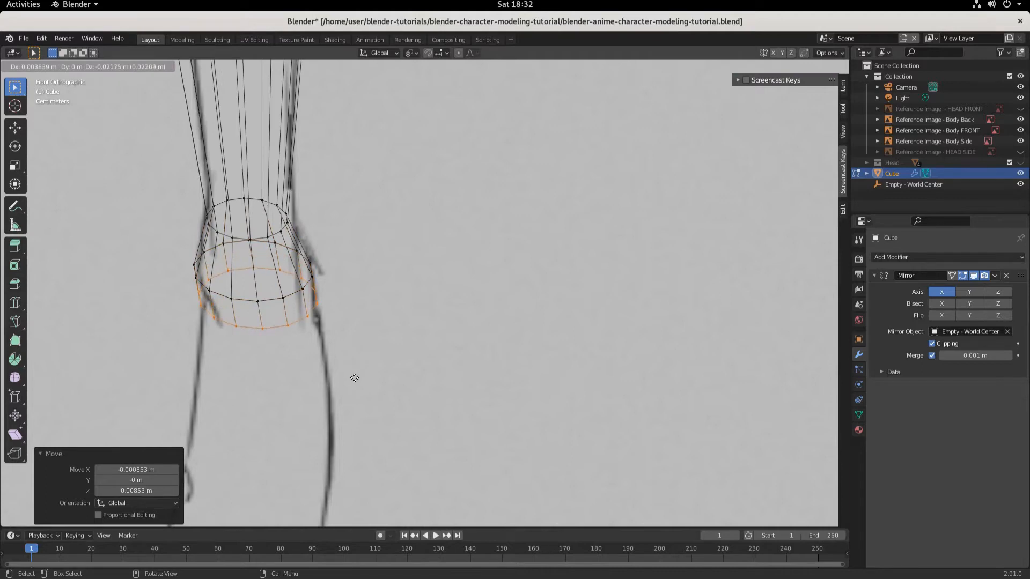
pyautogui.click(354, 377)
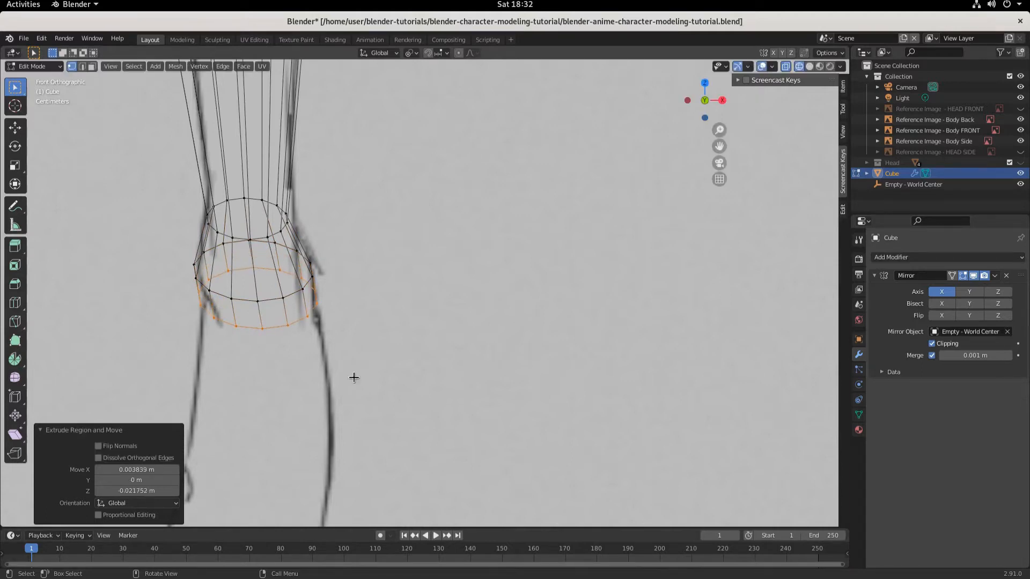
pyautogui.press('s')
pyautogui.click(333, 379)
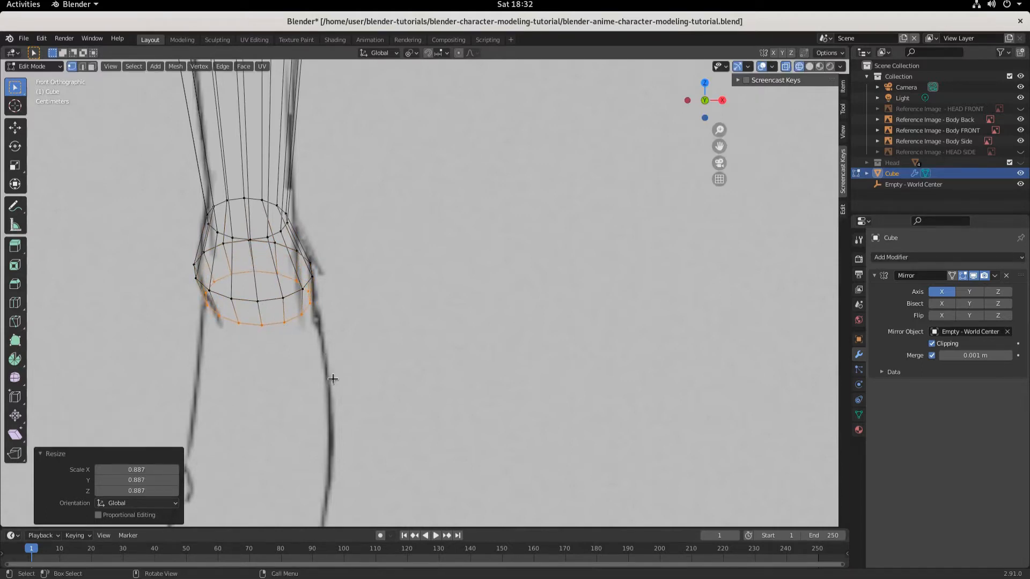
# In side view, select the middle ankle loop and narrow it along Y to fit the reference sketch.
pyautogui.press('KP_3')
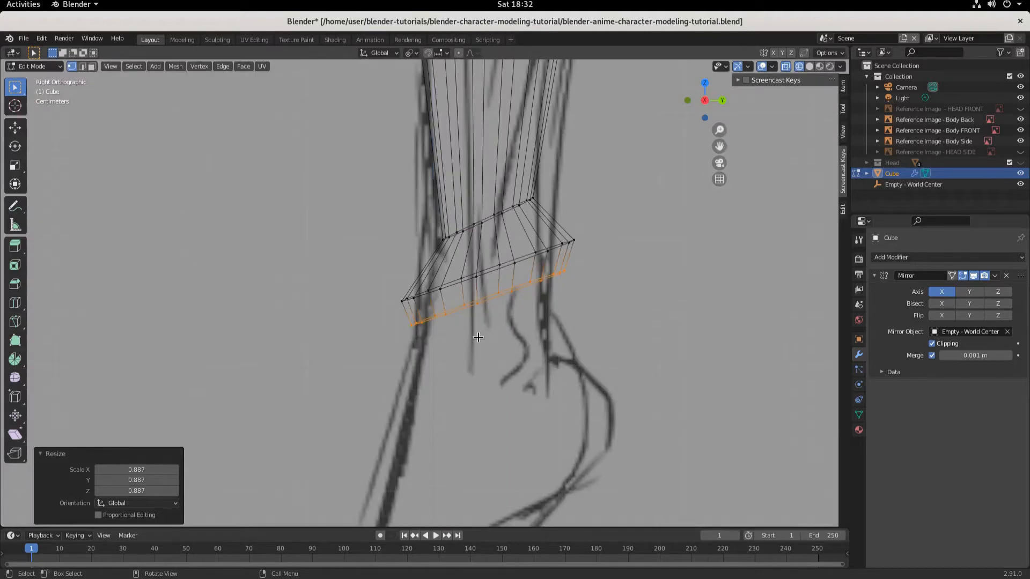
pyautogui.click(414, 300)
pyautogui.click(461, 276)
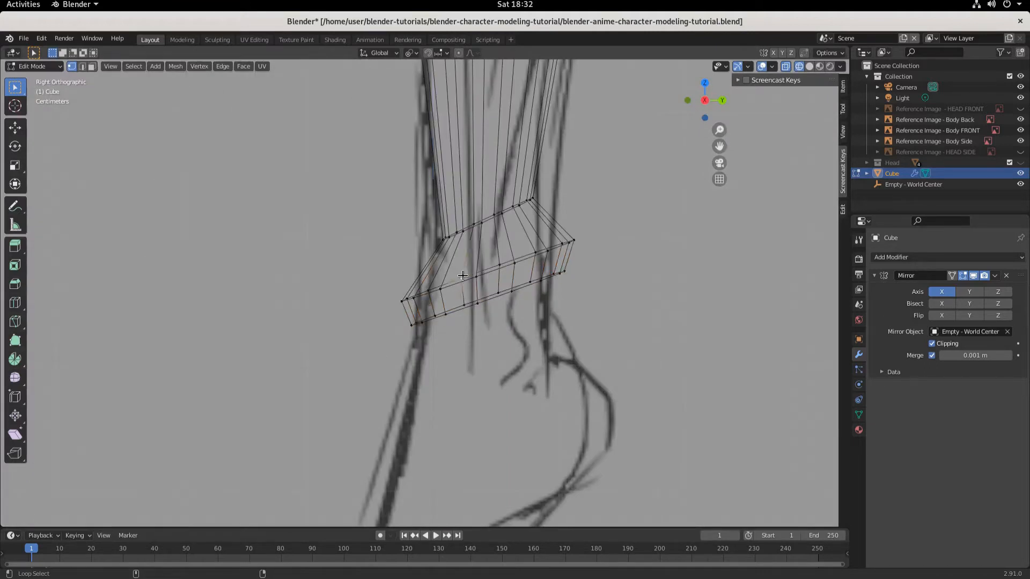
pyautogui.keyDown('alt'); pyautogui.click(461, 275); pyautogui.keyUp('alt')
pyautogui.keyDown('alt'); pyautogui.keyDown('shift'); pyautogui.click(462, 275); pyautogui.keyUp('shift'); pyautogui.keyUp('alt')
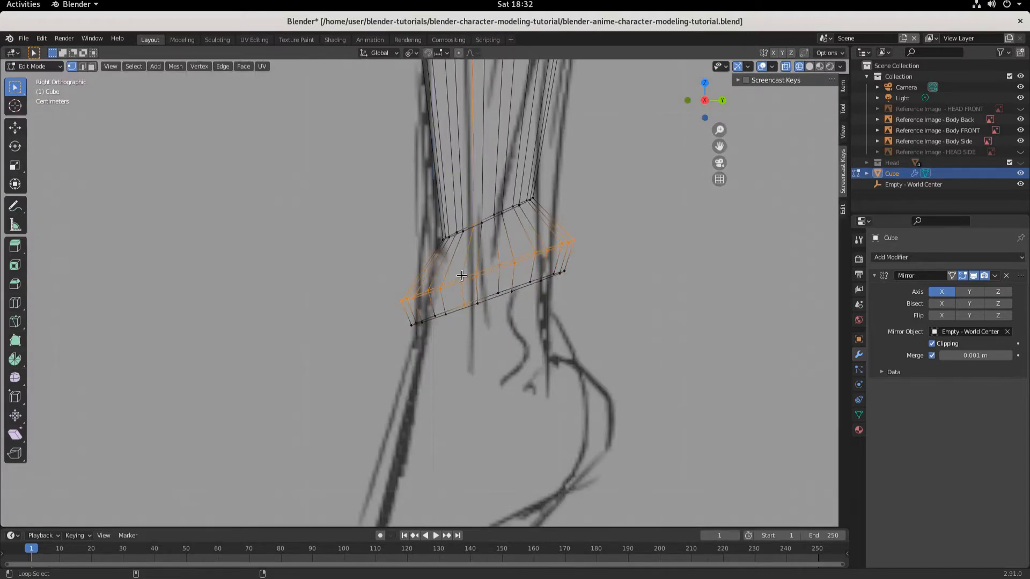
pyautogui.keyDown('alt'); pyautogui.keyDown('shift'); pyautogui.click(461, 276); pyautogui.keyUp('shift'); pyautogui.keyUp('alt')
pyautogui.scroll(-6, 461, 276)
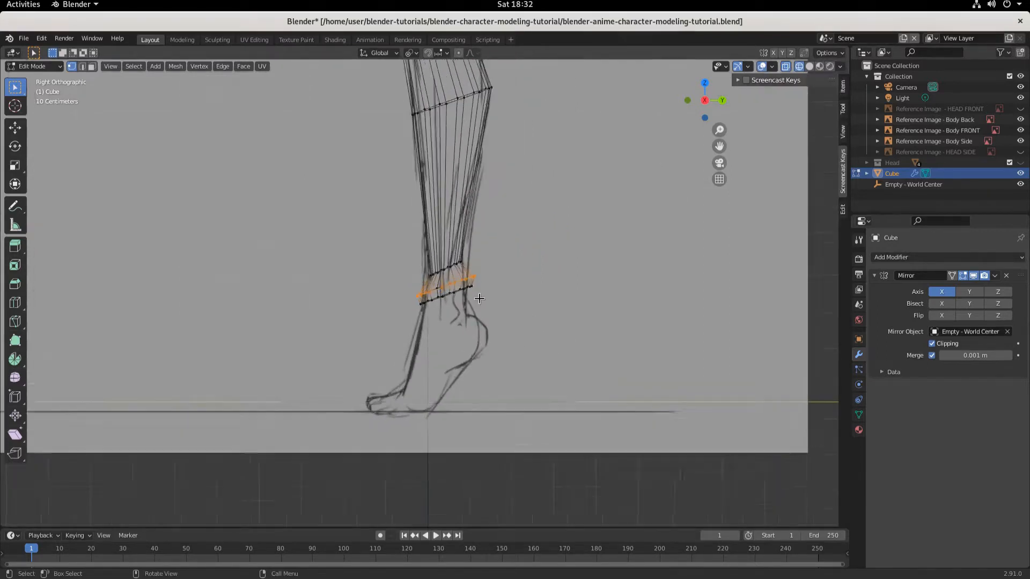
pyautogui.scroll(5, 451, 273)
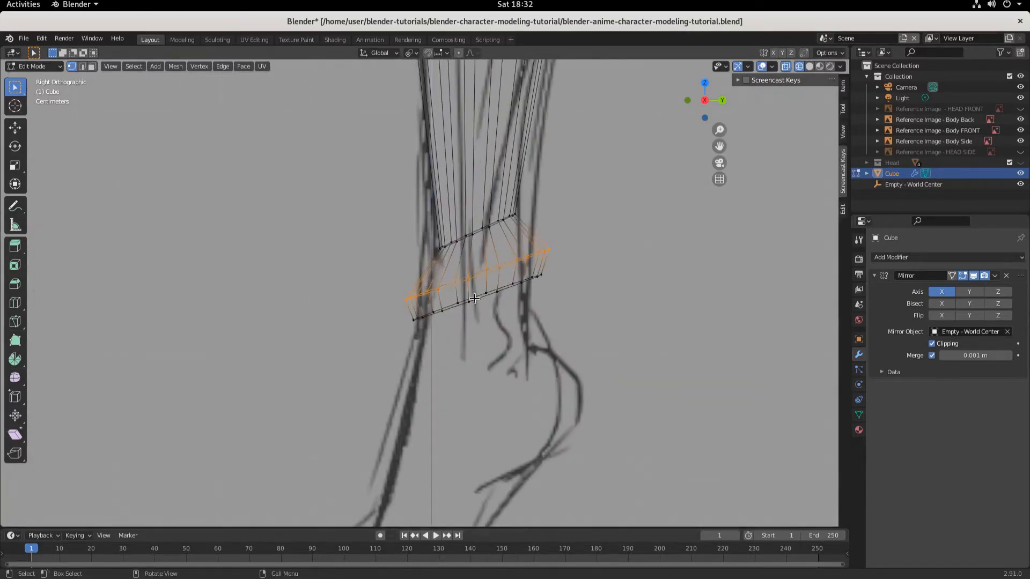
pyautogui.press('s')
pyautogui.press('y')
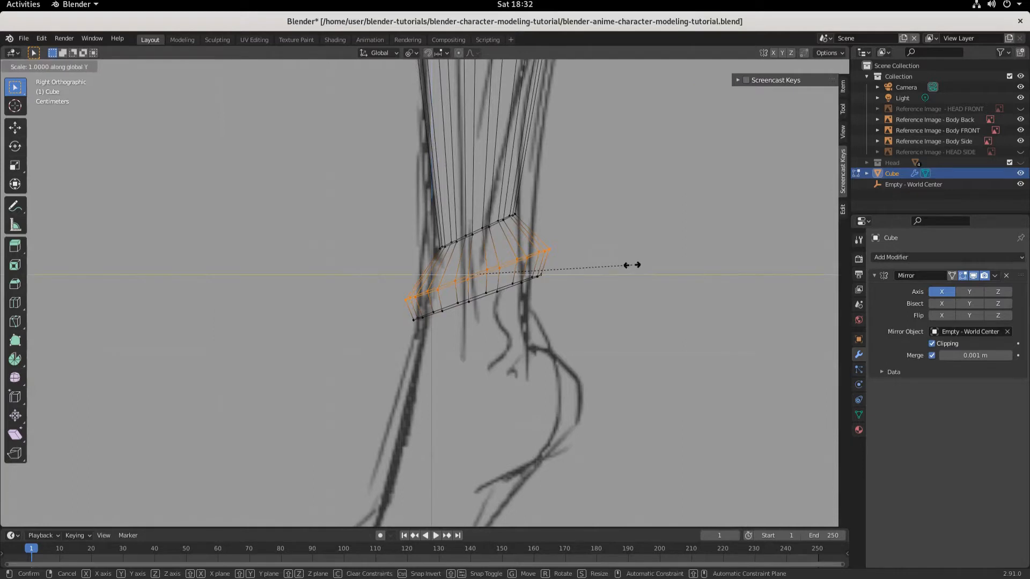
pyautogui.click(589, 274)
# Select the bottom ankle loop and scale it to about 0.822 along Y.
pyautogui.hotkey('alt', 'a')
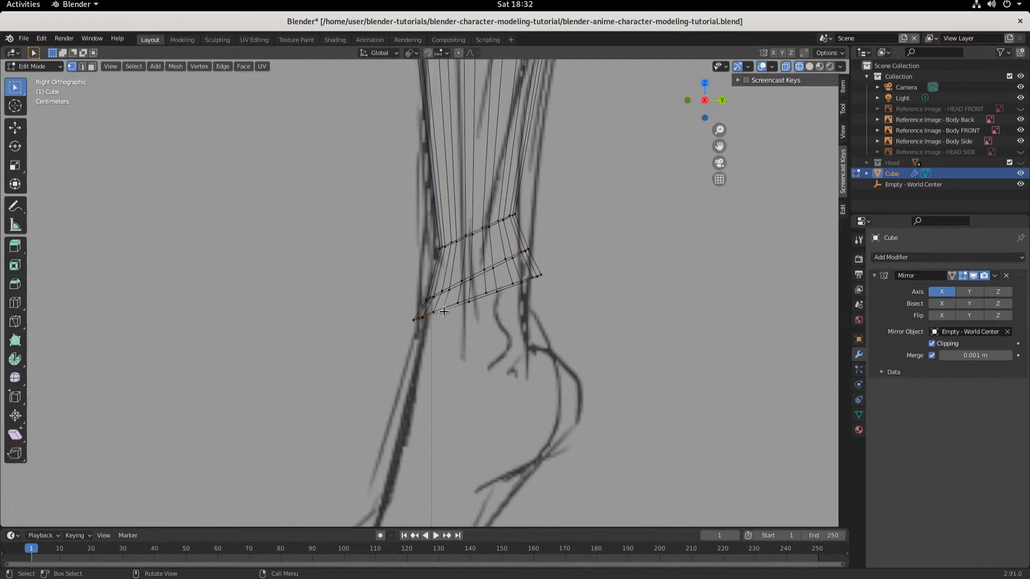
pyautogui.keyDown('alt'); pyautogui.click(427, 309); pyautogui.keyUp('alt')
pyautogui.press('s')
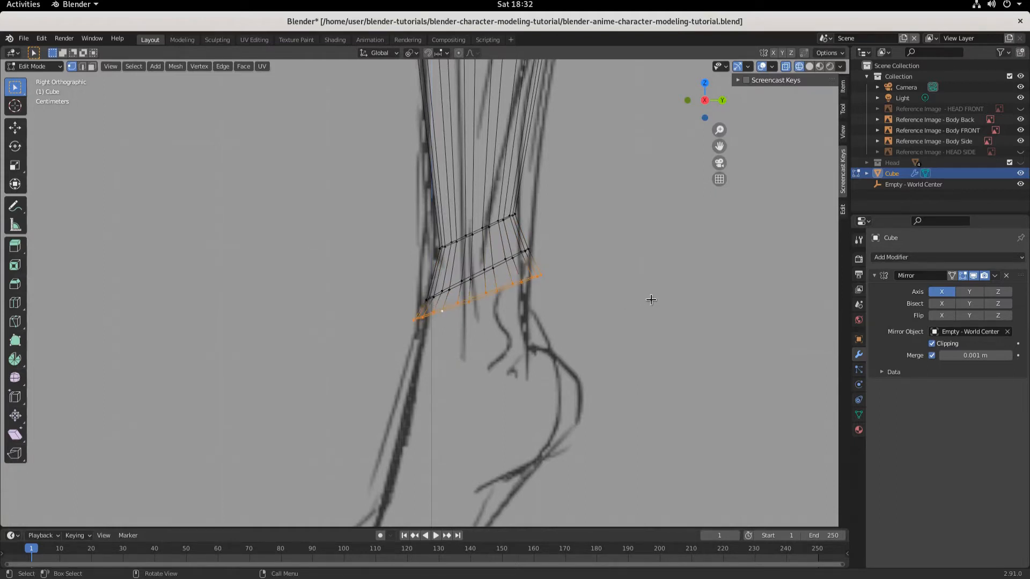
pyautogui.press('y')
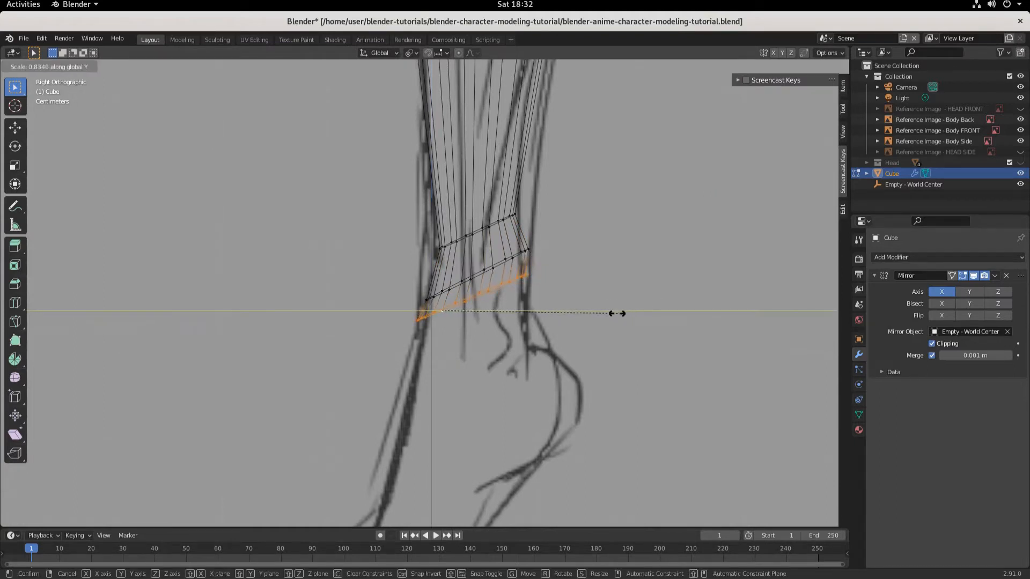
pyautogui.click(616, 313)
# Shift the bottom ankle loop about 0.005 m along Y and narrow it to about 0.948 along Y to fit the side reference.
pyautogui.press('g')
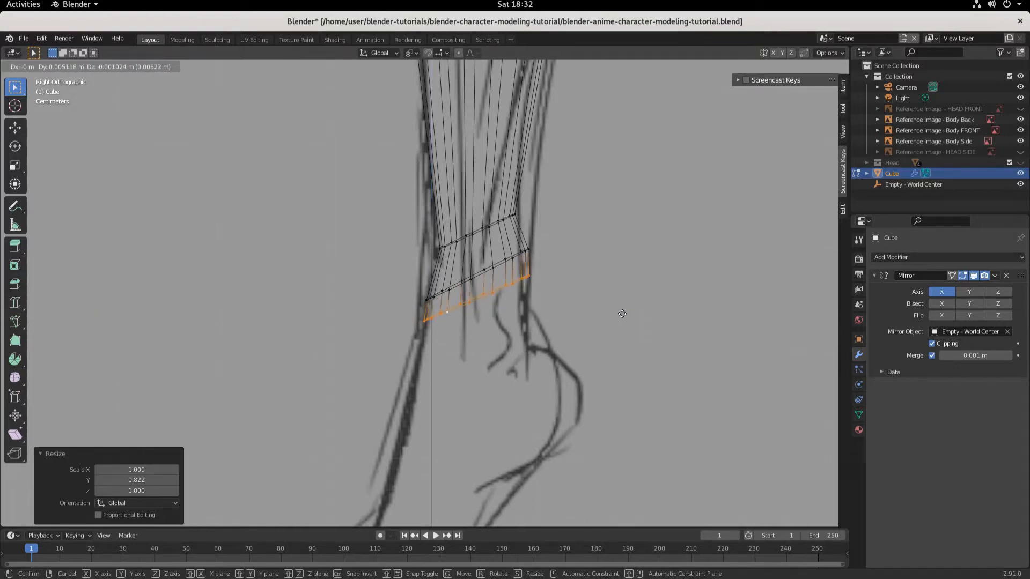
pyautogui.click(622, 314)
pyautogui.press('s')
pyautogui.press('y')
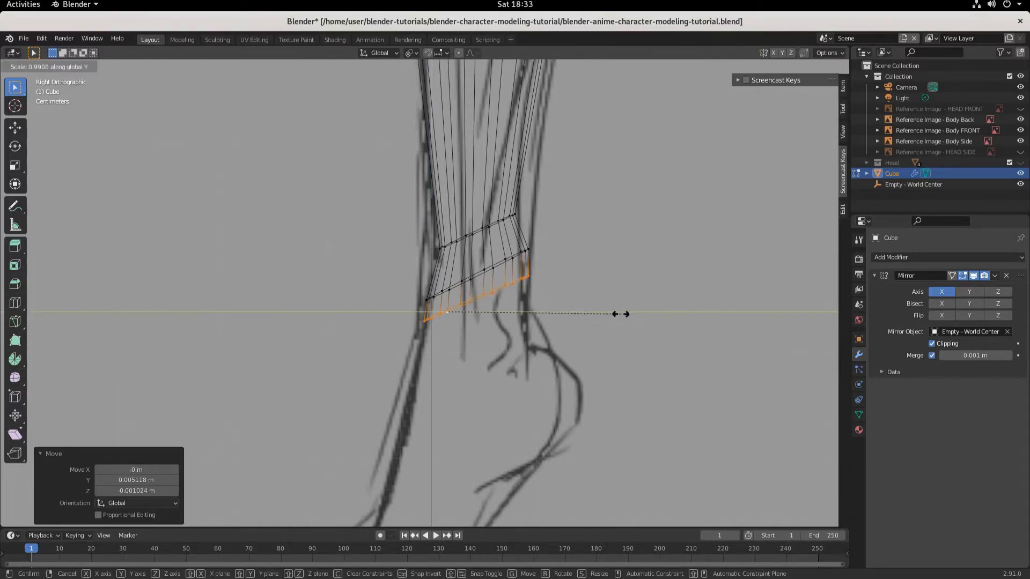
pyautogui.click(612, 315)
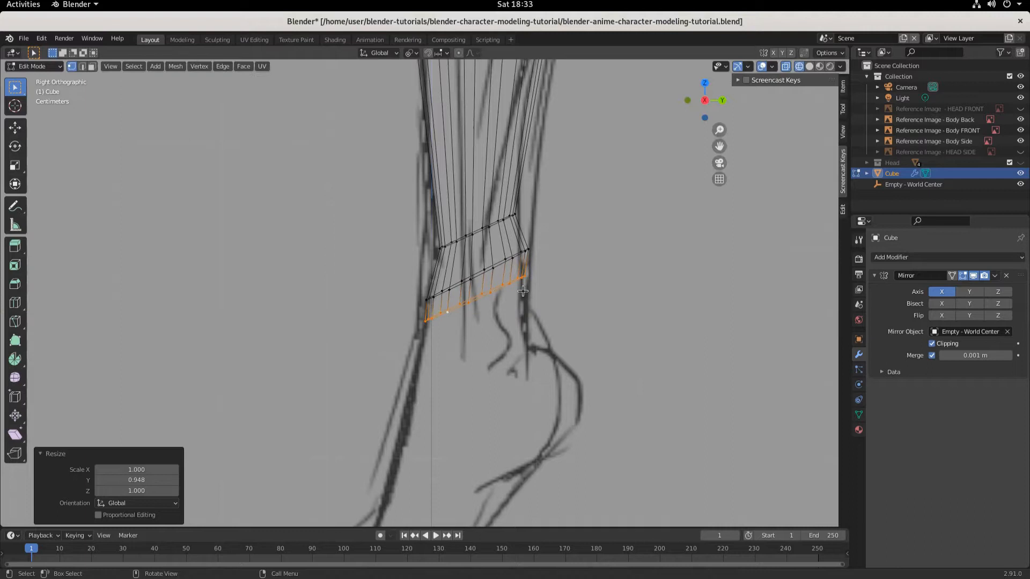
# Select the middle ankle loop and scale it to about 0.872 along Y.
pyautogui.keyDown('alt'); pyautogui.click(477, 279); pyautogui.keyUp('alt')
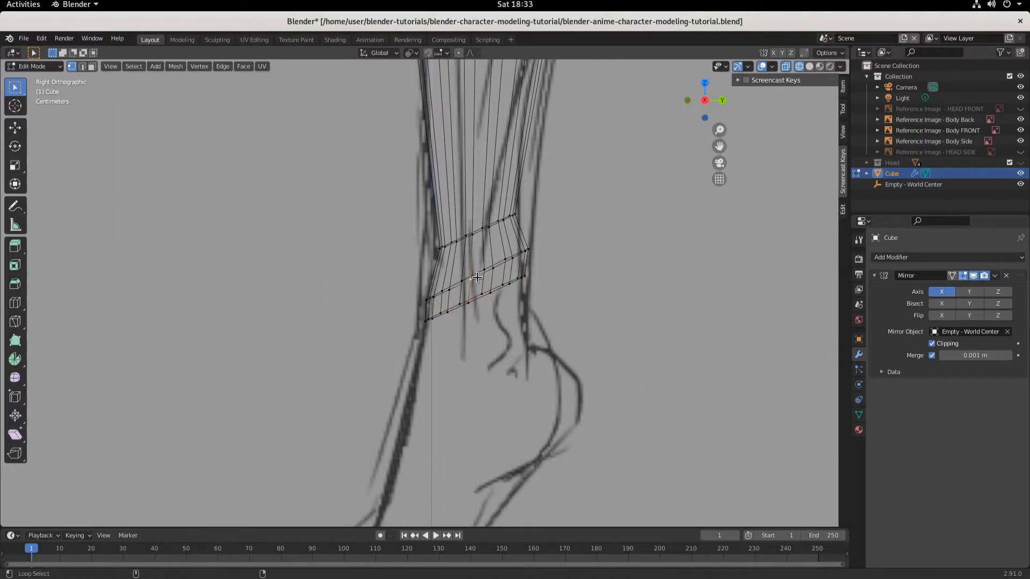
pyautogui.keyDown('alt'); pyautogui.click(476, 277); pyautogui.keyUp('alt')
pyautogui.press('s')
pyautogui.press('y')
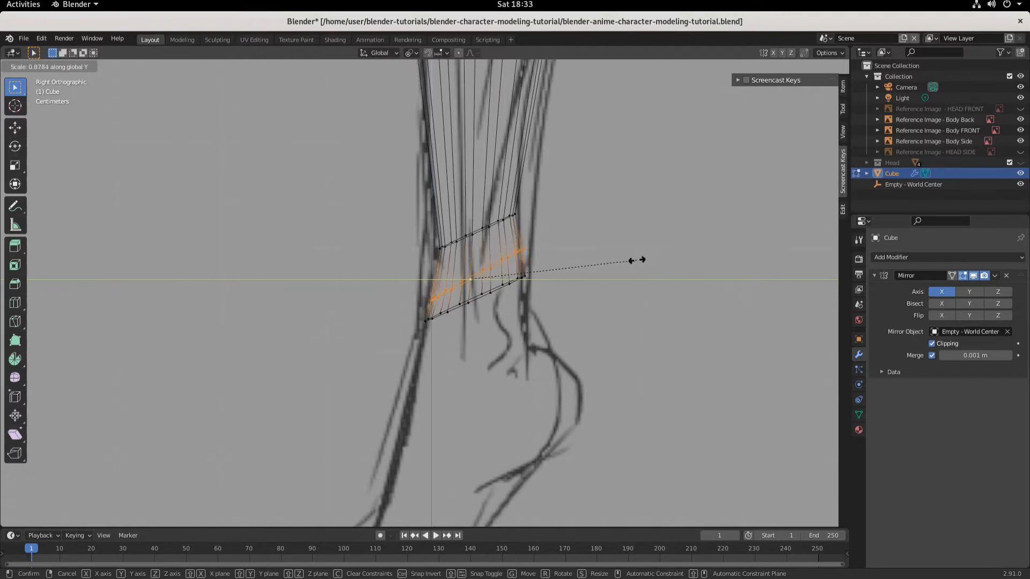
pyautogui.click(636, 260)
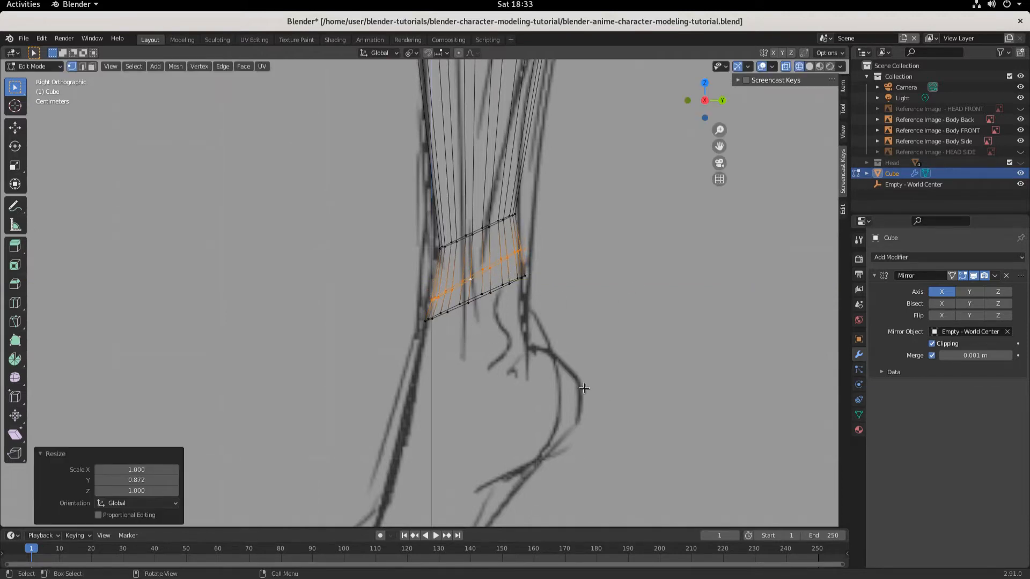
# Select the bottom ankle loop and move it down about 0.029 m along the side reference outline.
pyautogui.scroll(-1, 536, 360)
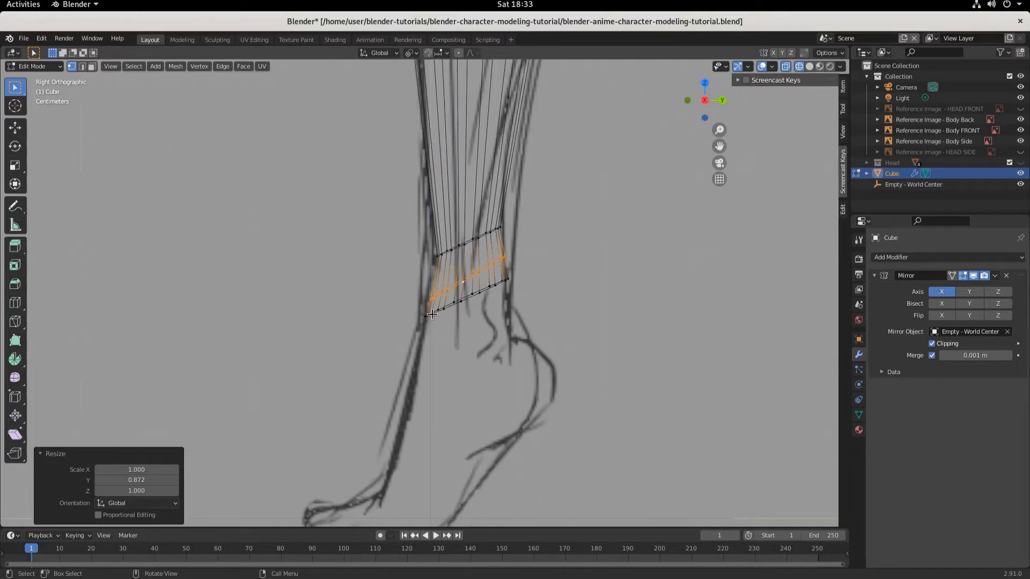
pyautogui.click(432, 313)
pyautogui.keyDown('alt'); pyautogui.click(431, 314); pyautogui.keyUp('alt')
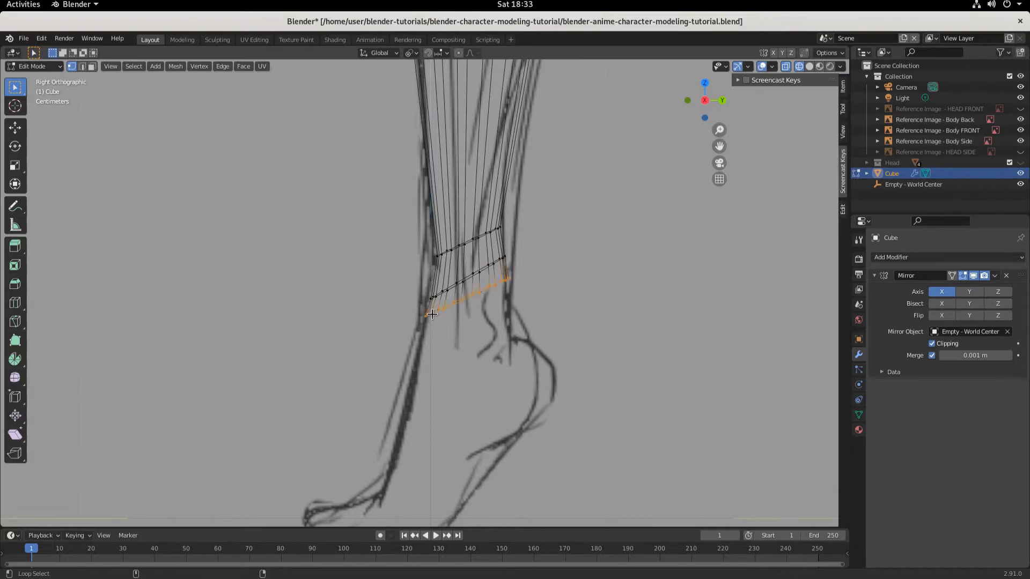
pyautogui.press('g')
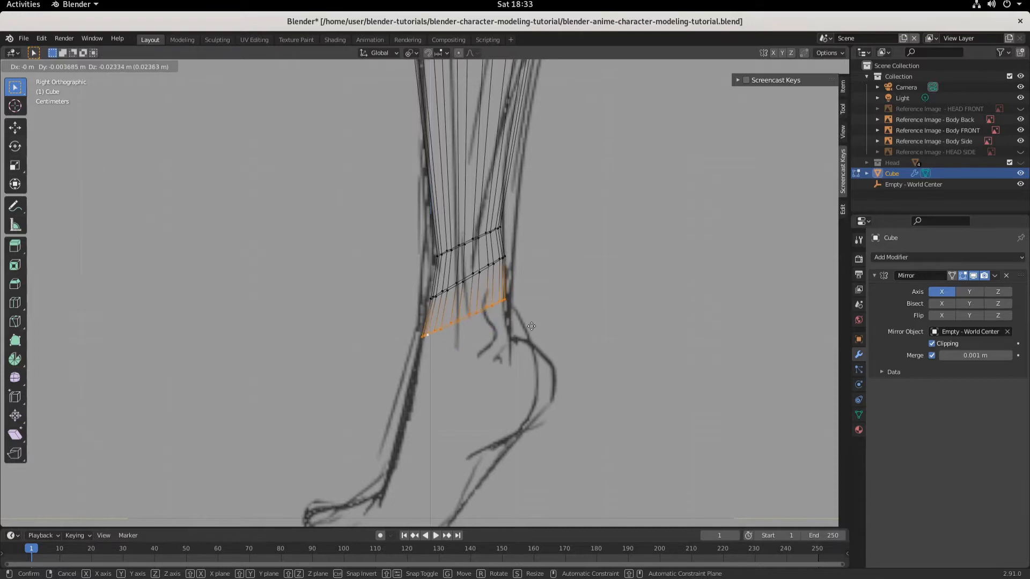
pyautogui.click(531, 330)
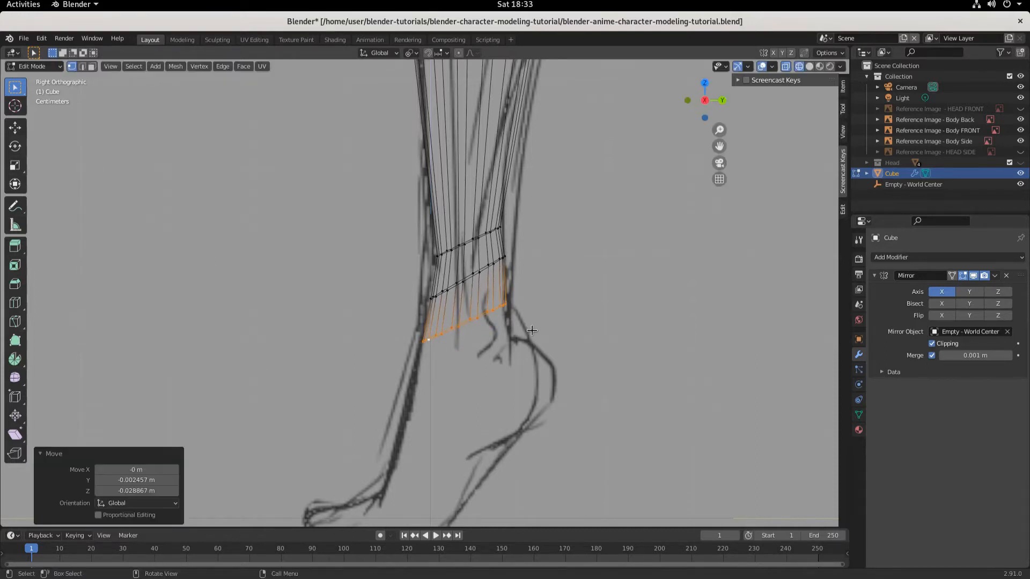
# In front view, raise the bottom ankle loop about 0.023 m to fit the reference outline.
pyautogui.press('KP_1')
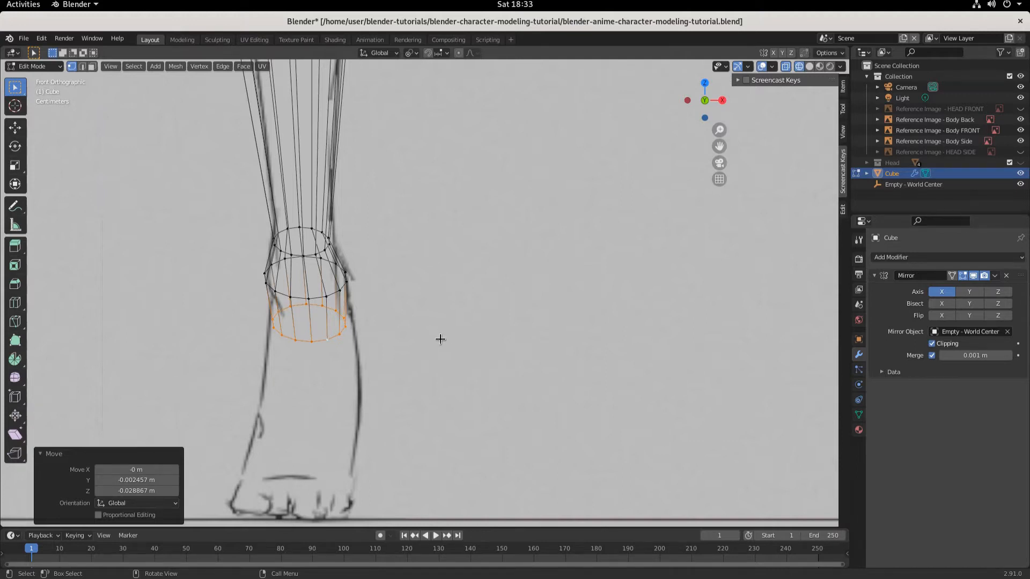
pyautogui.press('g')
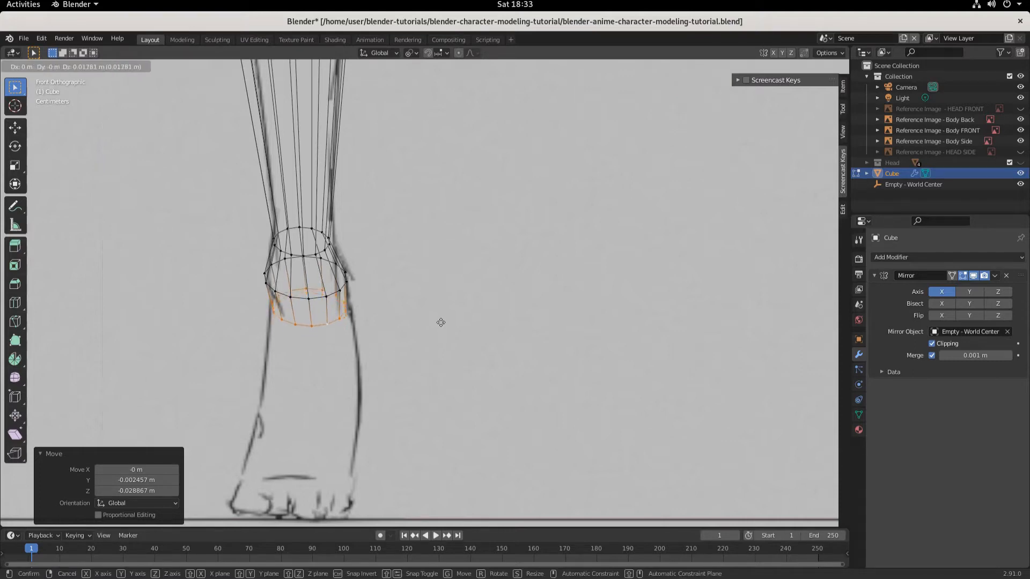
pyautogui.click(440, 319)
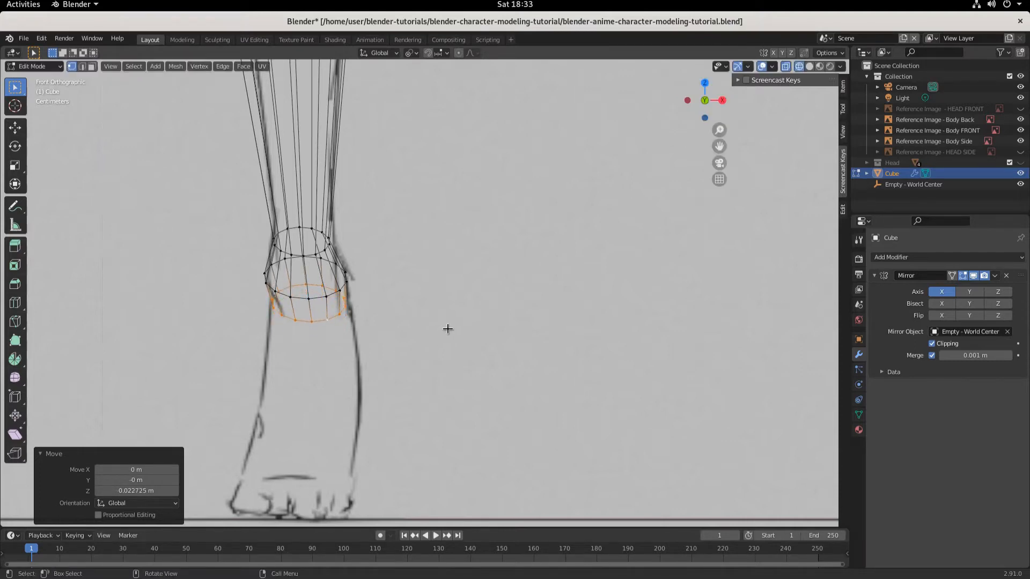
# Close the open bottom ankle loop with Grid Fill.
pyautogui.moveTo(418, 375); pyautogui.dragTo(412, 409, button='middle')
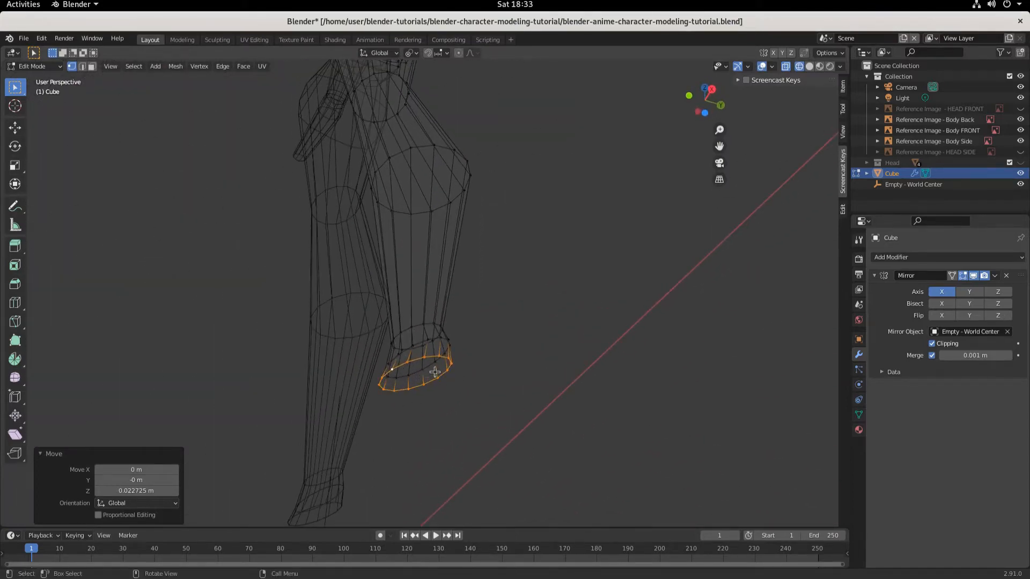
pyautogui.scroll(-3, 455, 209)
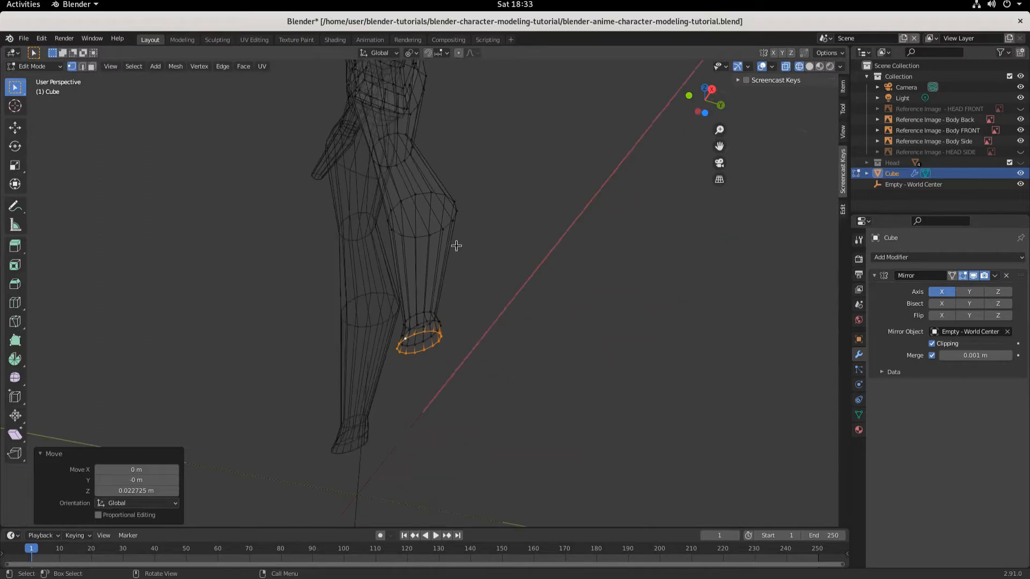
pyautogui.moveTo(454, 246); pyautogui.dragTo(507, 350, button='middle')
pyautogui.scroll(-3, 404, 173)
pyautogui.scroll(4, 514, 268)
pyautogui.scroll(4, 507, 350)
pyautogui.keyDown('shift'); pyautogui.moveTo(503, 473); pyautogui.dragTo(498, 285, button='middle'); pyautogui.keyUp('shift')
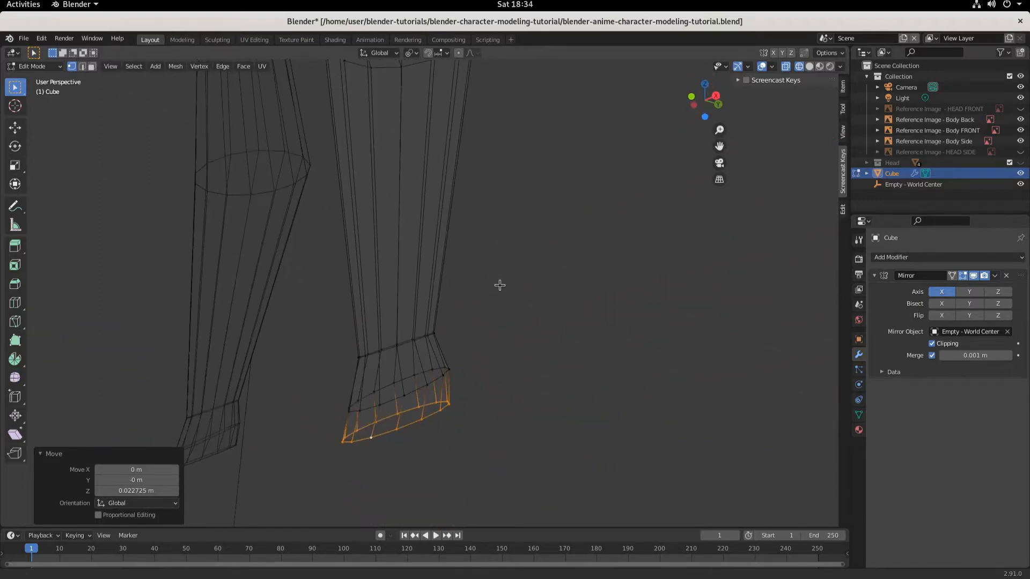
pyautogui.click(243, 65)
pyautogui.click(269, 196)
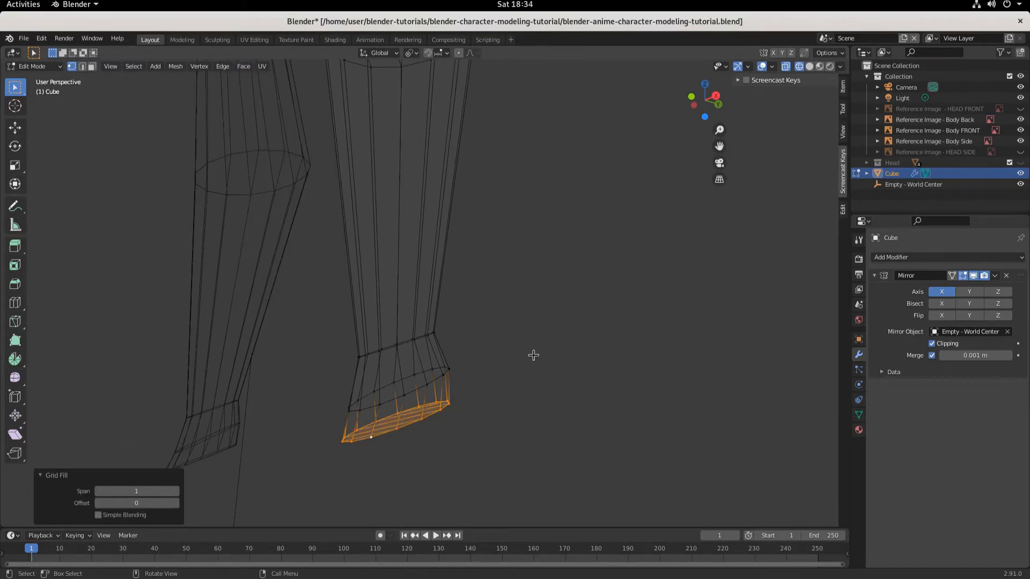
# Set the Grid Fill span to 3 on the ankle's bottom cap.
pyautogui.moveTo(533, 354); pyautogui.dragTo(614, 239, button='middle')
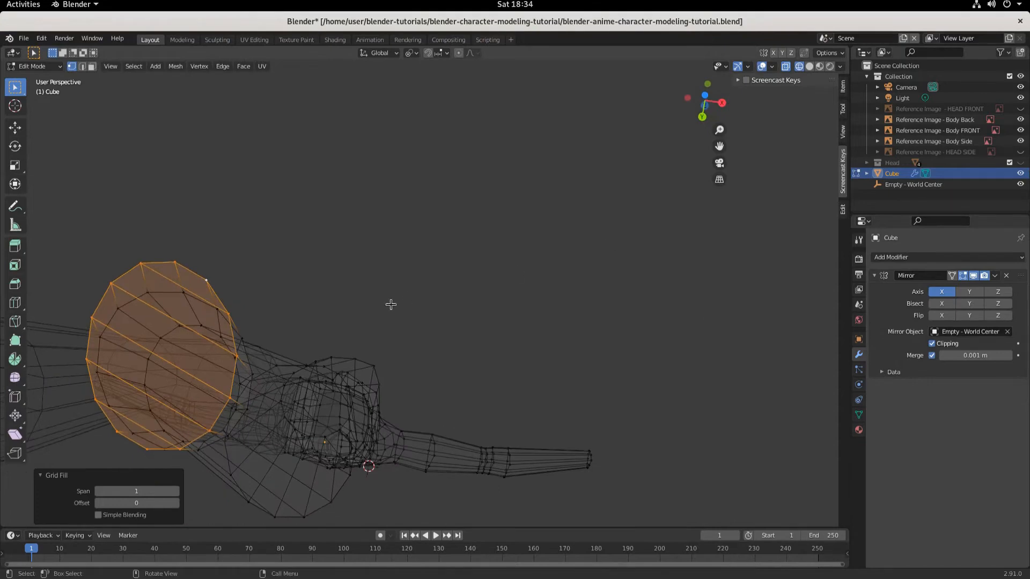
pyautogui.moveTo(391, 303); pyautogui.dragTo(597, 380, button='middle')
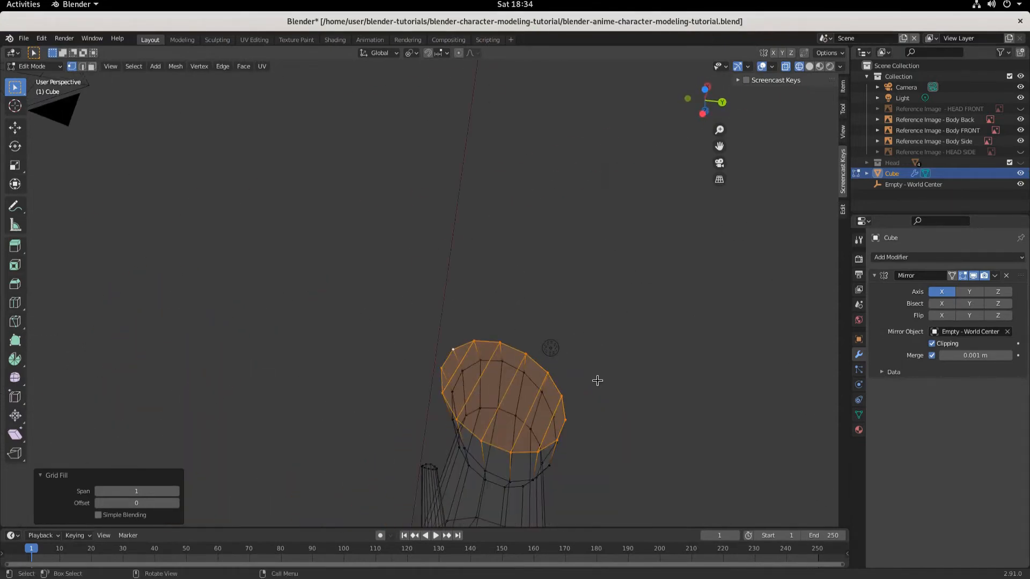
pyautogui.click(177, 492)
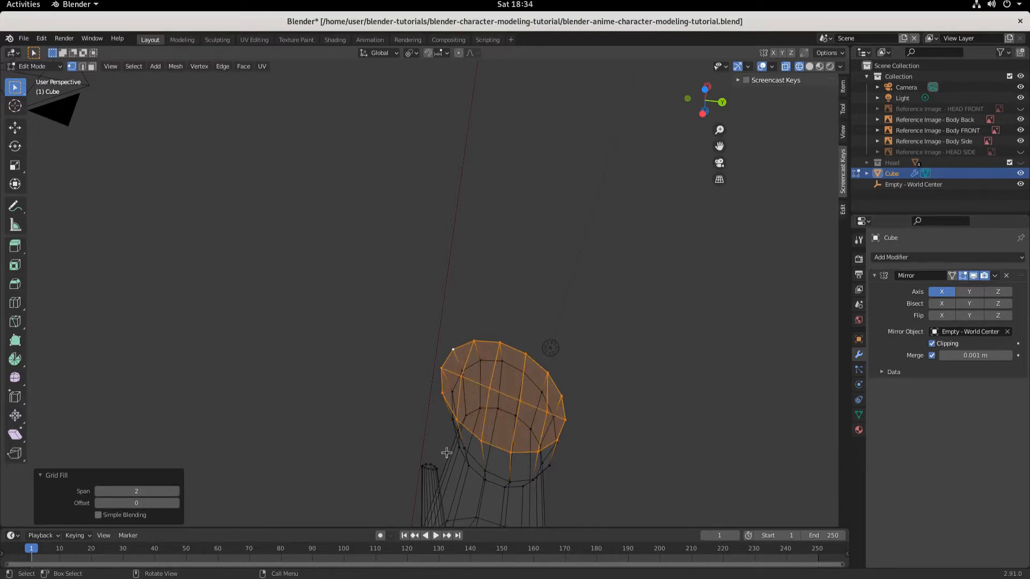
pyautogui.click(177, 491)
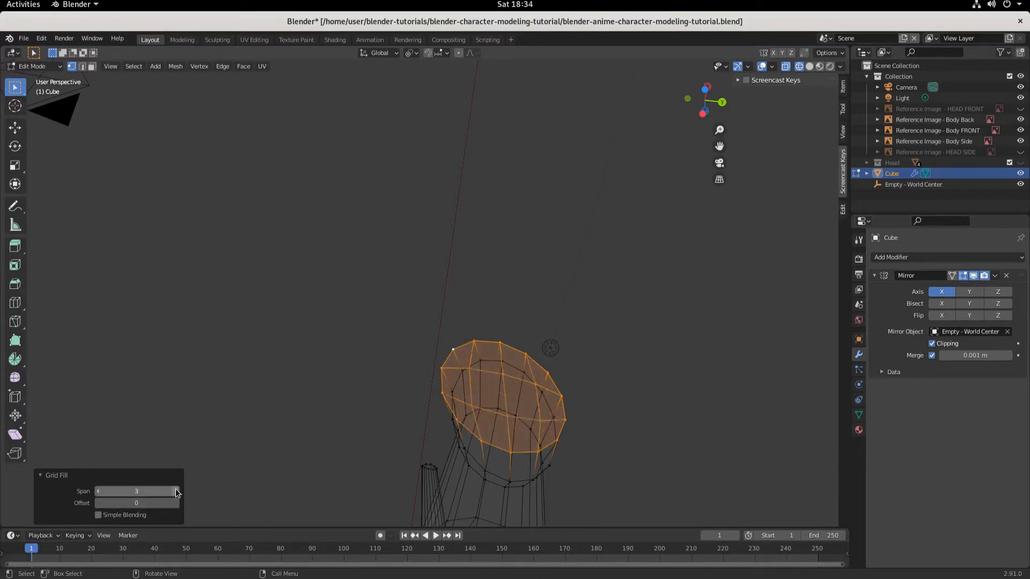
# Check the ankle cap from several angles and switch the viewport to solid shading.
pyautogui.moveTo(642, 430); pyautogui.dragTo(496, 418, button='middle')
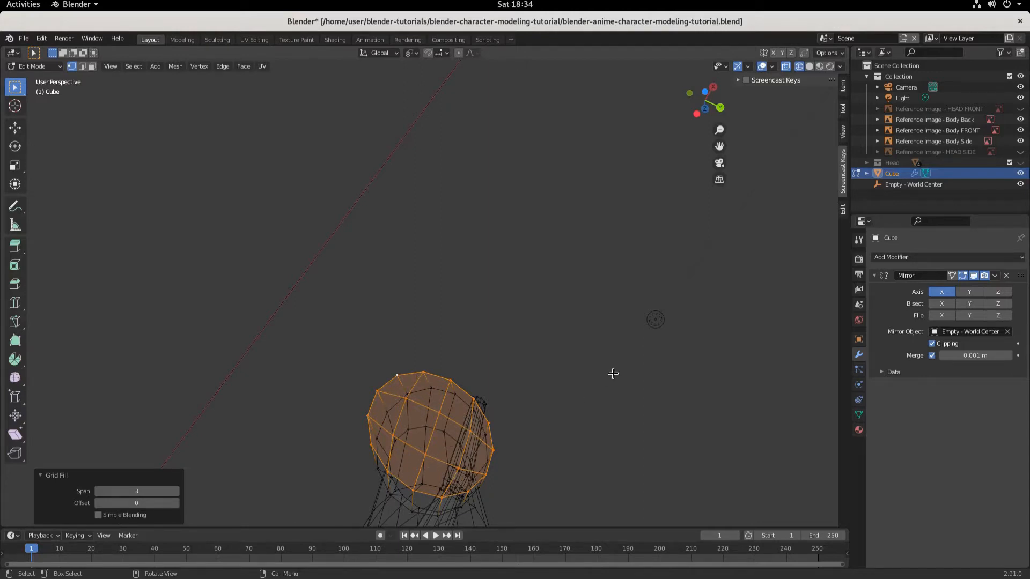
pyautogui.keyDown('alt'); pyautogui.moveTo(613, 372); pyautogui.dragTo(563, 155, button='middle'); pyautogui.keyUp('alt')
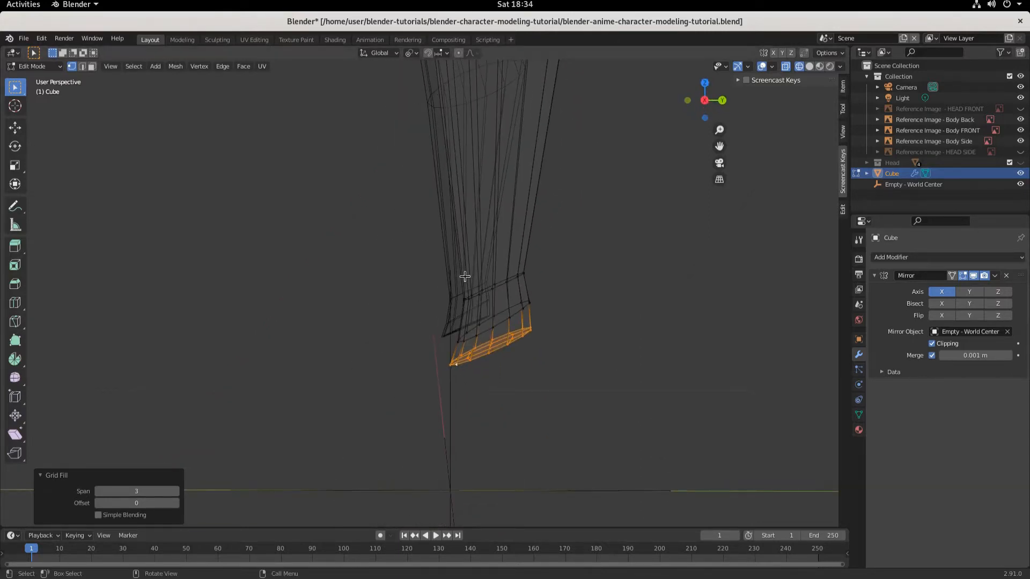
pyautogui.press('KP_1')
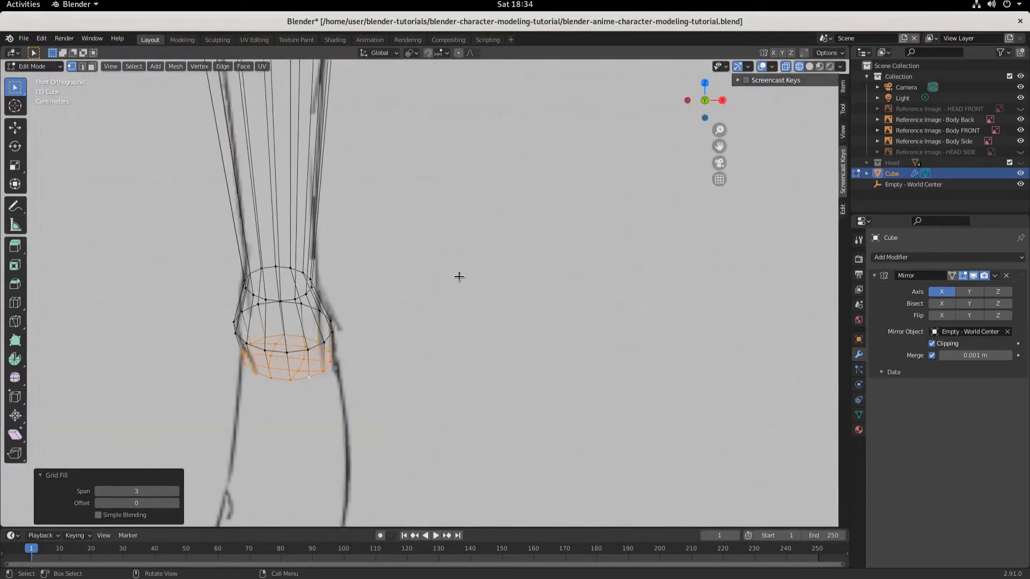
pyautogui.press('KP_3')
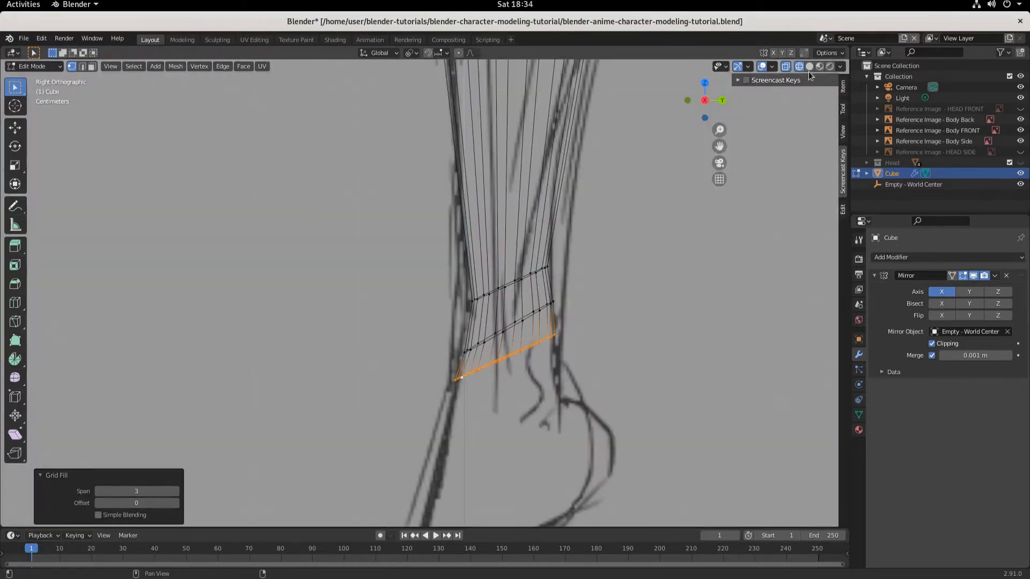
pyautogui.moveTo(773, 116)
pyautogui.mouseDown(button='middle')
pyautogui.moveTo(603, 338)
pyautogui.moveTo(604, 248)
pyautogui.moveTo(508, 329)
pyautogui.moveTo(517, 339)
pyautogui.moveTo(604, 320)
pyautogui.moveTo(611, 266)
pyautogui.moveTo(613, 283)
pyautogui.mouseUp(button='middle')
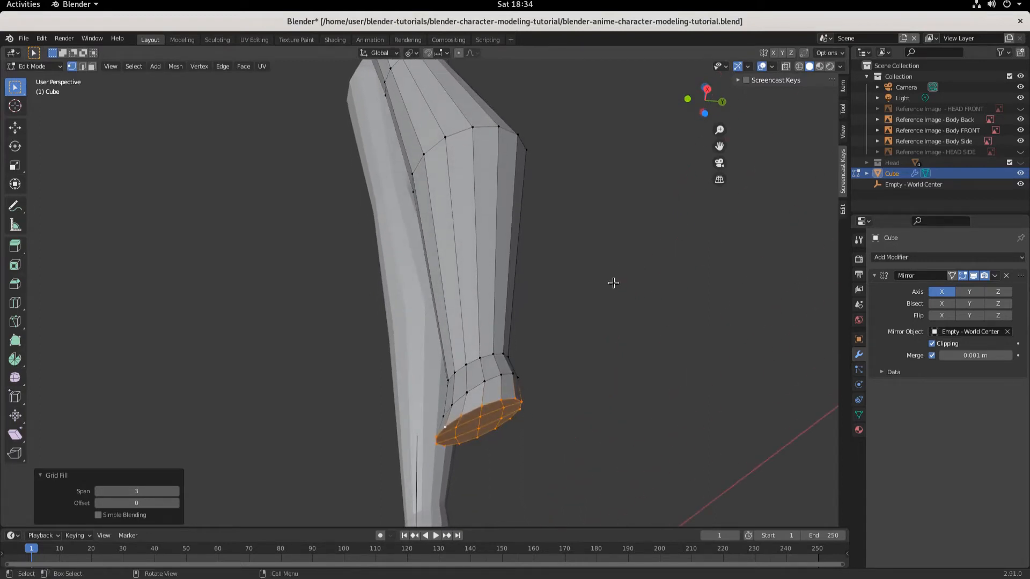
pyautogui.press('KP_3')
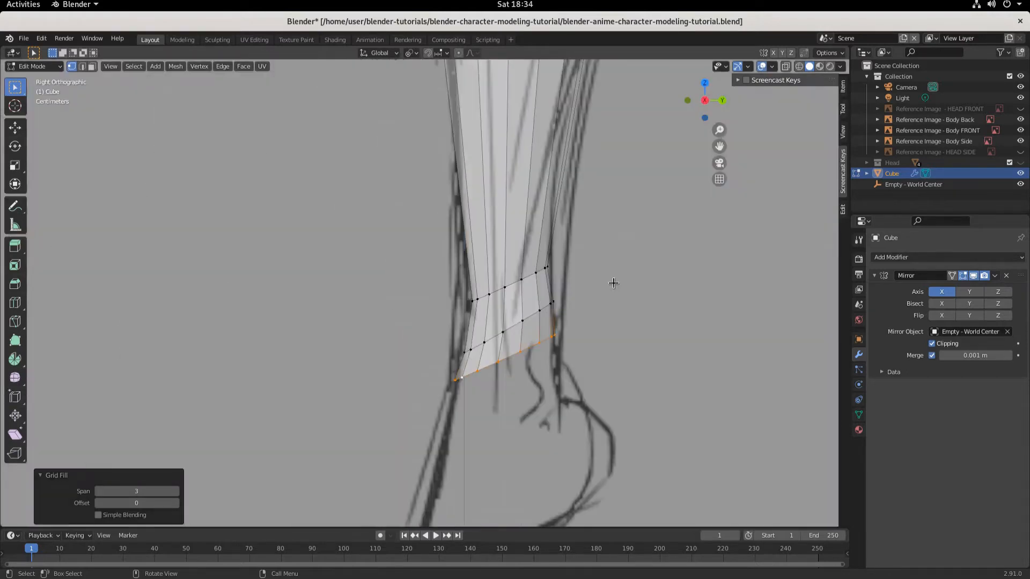
# Compare the whole leg and thigh with the body references in side and front views.
pyautogui.scroll(-5, 612, 214)
pyautogui.keyDown('shift'); pyautogui.moveTo(576, 183); pyautogui.dragTo(581, 108, button='middle'); pyautogui.keyUp('shift')
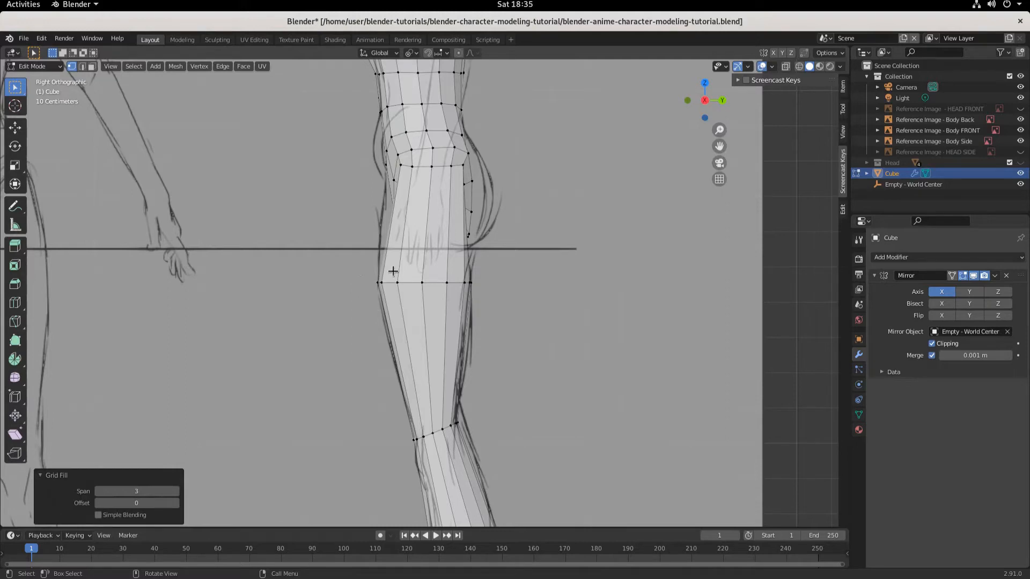
pyautogui.scroll(-3, 448, 275)
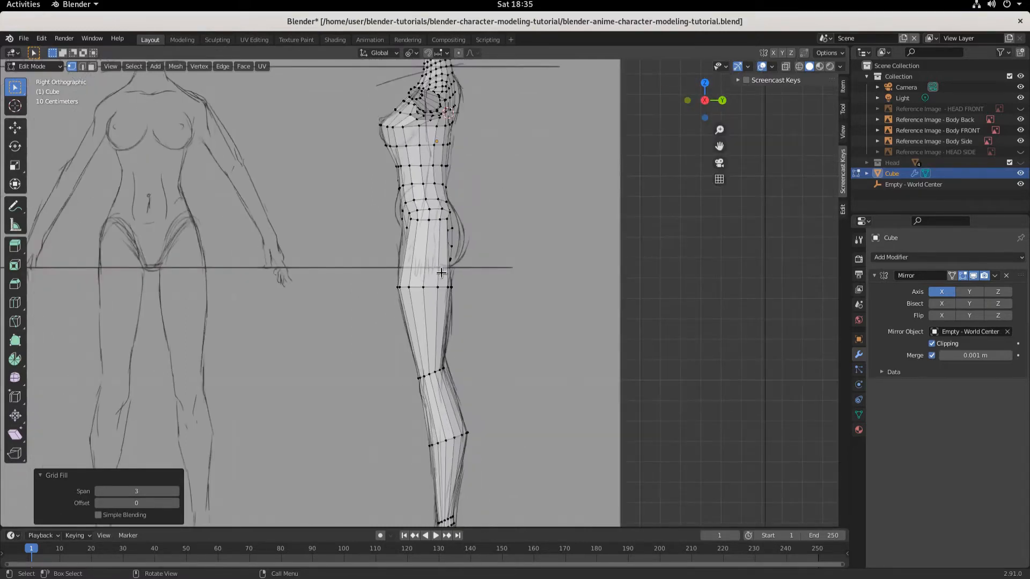
pyautogui.scroll(-2, 432, 376)
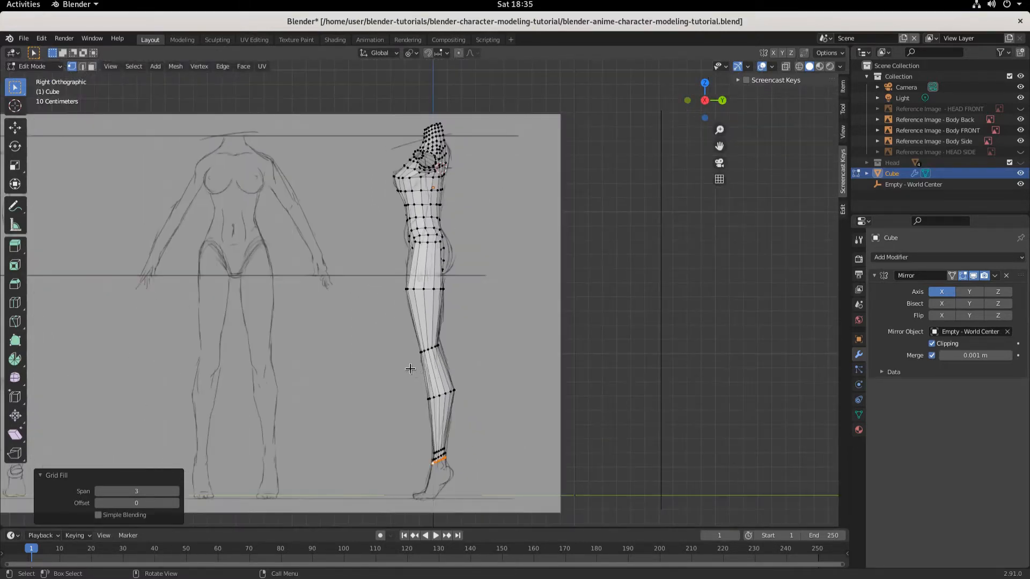
pyautogui.scroll(3, 410, 369)
pyautogui.moveTo(411, 369)
pyautogui.mouseDown(button='middle')
pyautogui.moveTo(391, 345)
pyautogui.moveTo(509, 342)
pyautogui.mouseUp(button='middle')
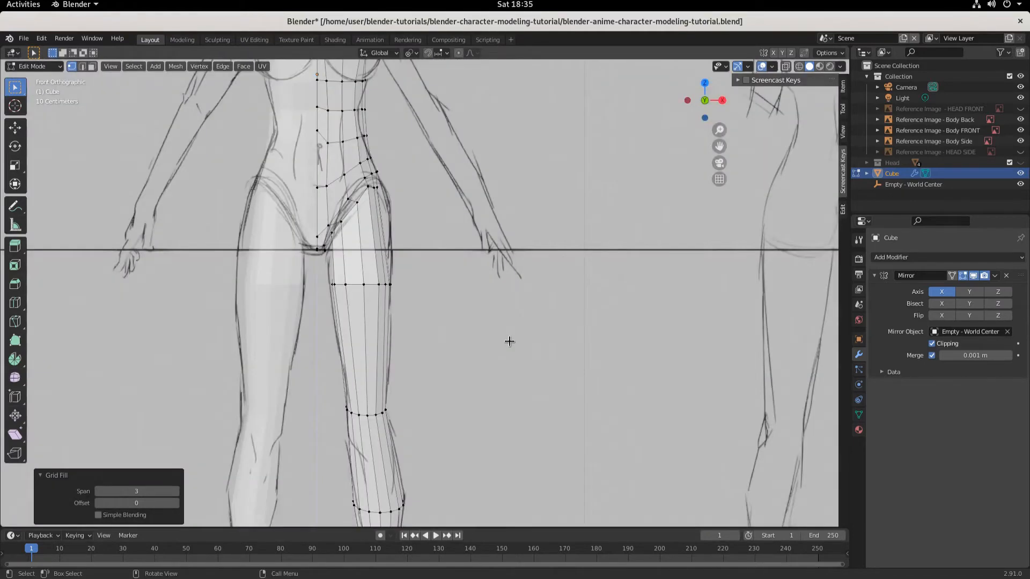
pyautogui.press('KP_3')
pyautogui.scroll(2, 510, 341)
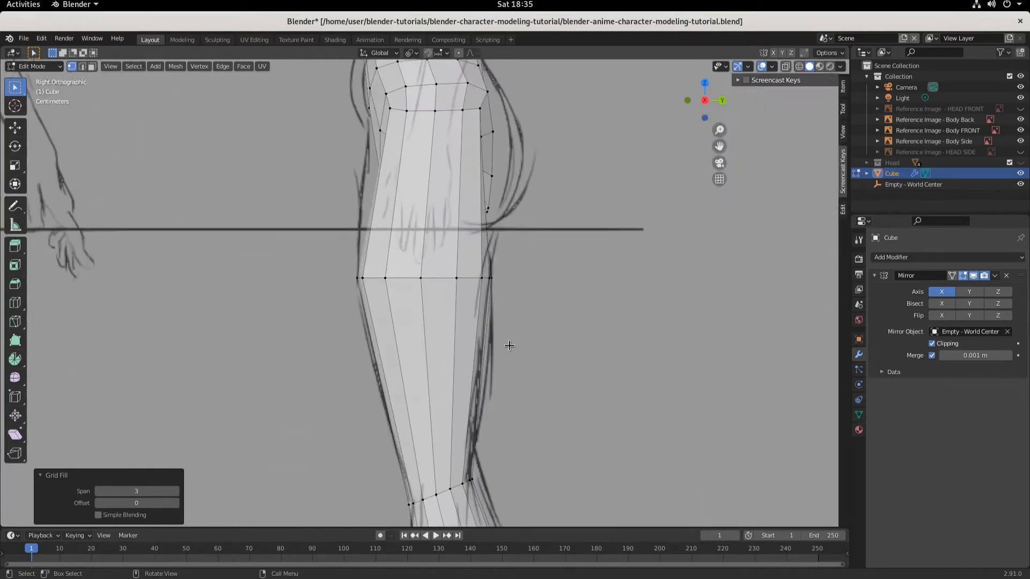
# Enable Screencast Keys for the viewport.
pyautogui.scroll(-3, 504, 347)
pyautogui.scroll(-2, 508, 358)
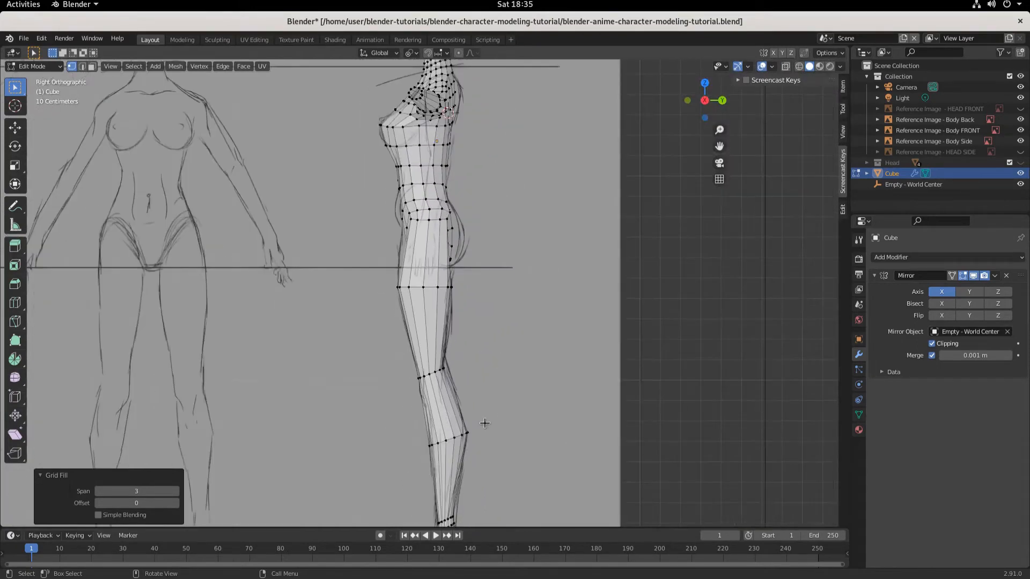
pyautogui.keyDown('shift'); pyautogui.moveTo(491, 456); pyautogui.dragTo(458, 369, button='middle'); pyautogui.keyUp('shift')
pyautogui.scroll(5, 457, 369)
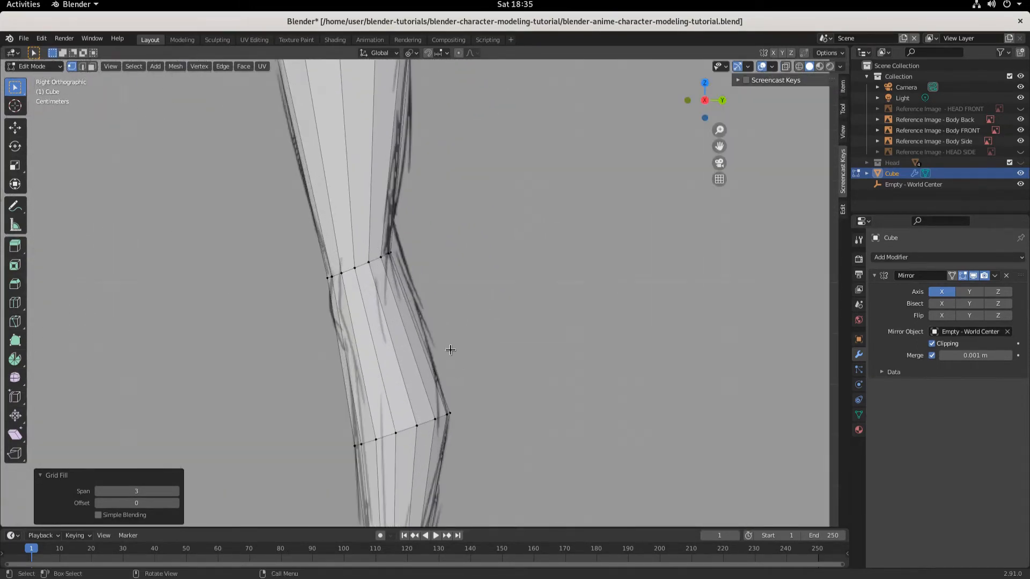
pyautogui.scroll(-3, 402, 208)
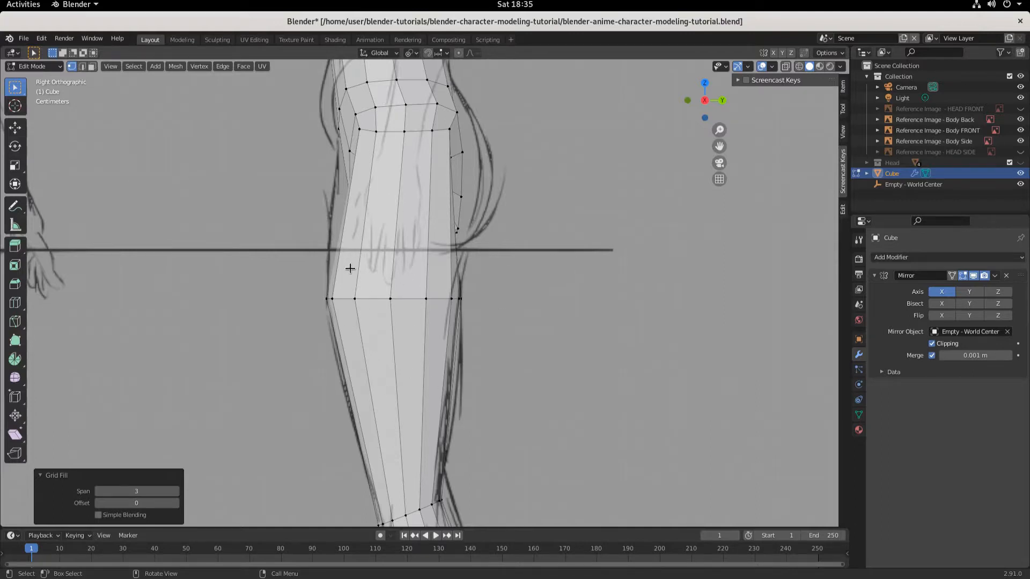
pyautogui.click(746, 79)
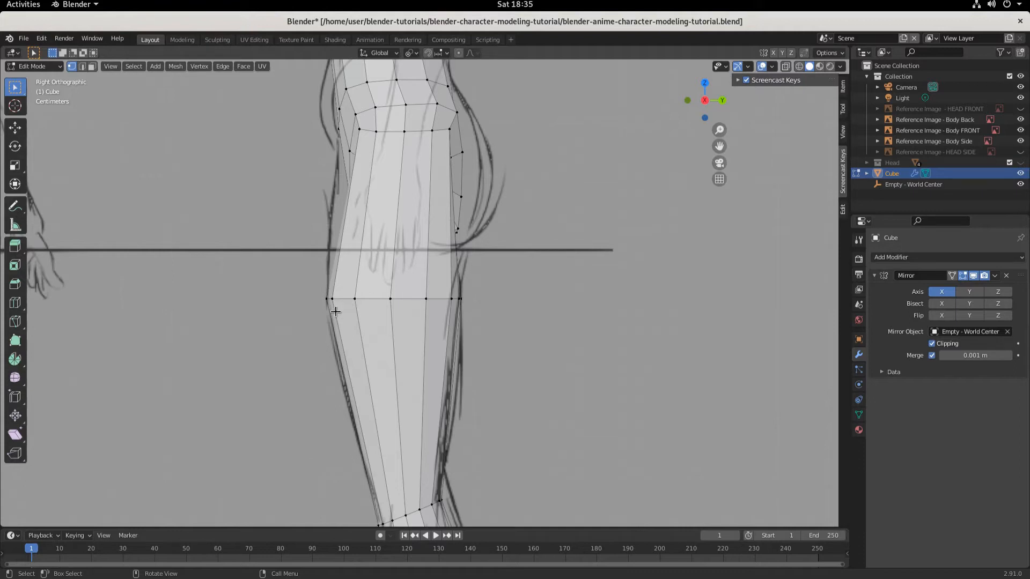
# Examine the thigh and knee edge loops in perspective and against the front and side body references.
pyautogui.moveTo(506, 321); pyautogui.dragTo(424, 327, button='middle')
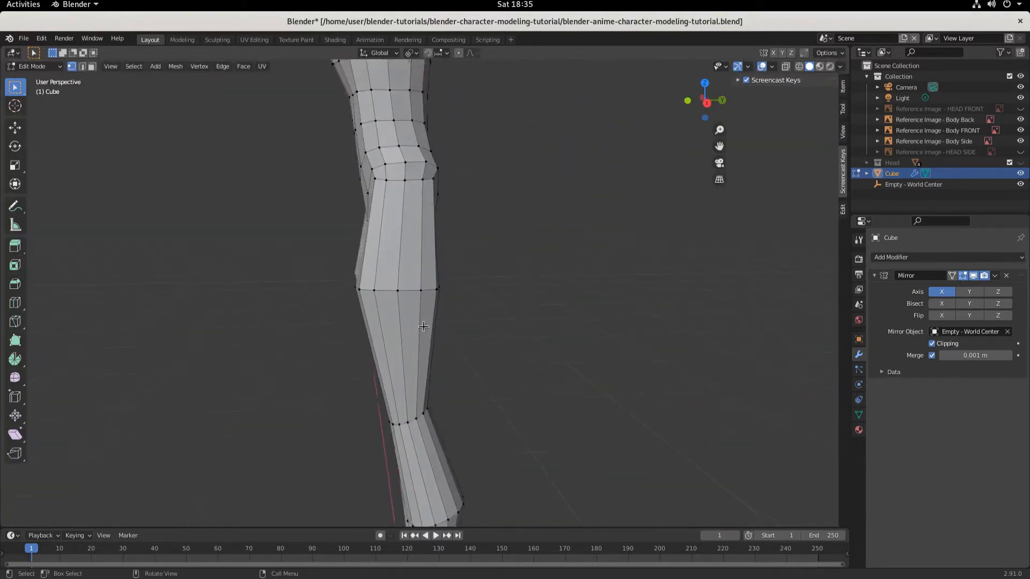
pyautogui.scroll(-5, 423, 326)
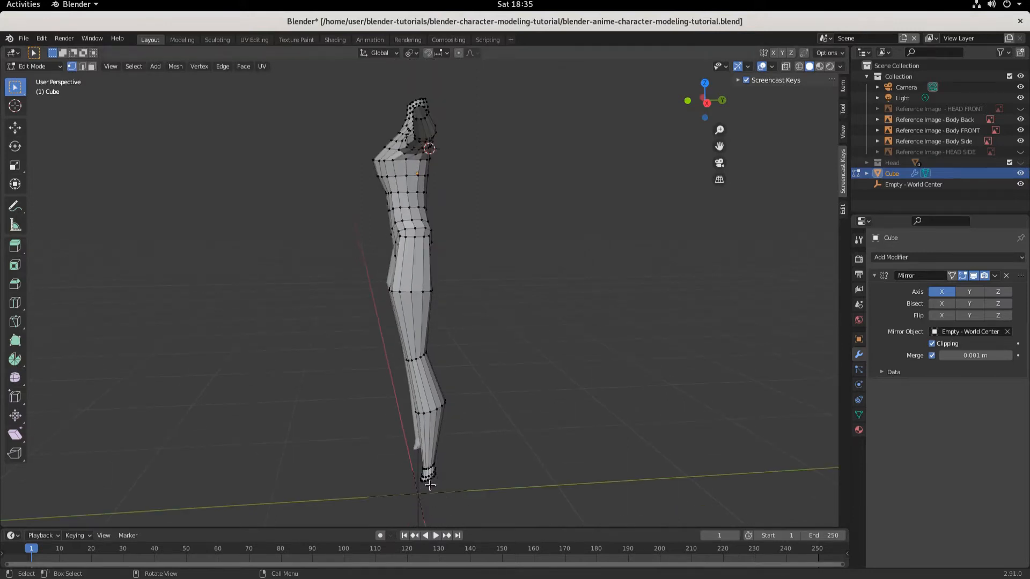
pyautogui.scroll(5, 420, 363)
pyautogui.moveTo(420, 363); pyautogui.dragTo(507, 355, button='middle')
pyautogui.moveTo(357, 355); pyautogui.dragTo(296, 362, button='middle')
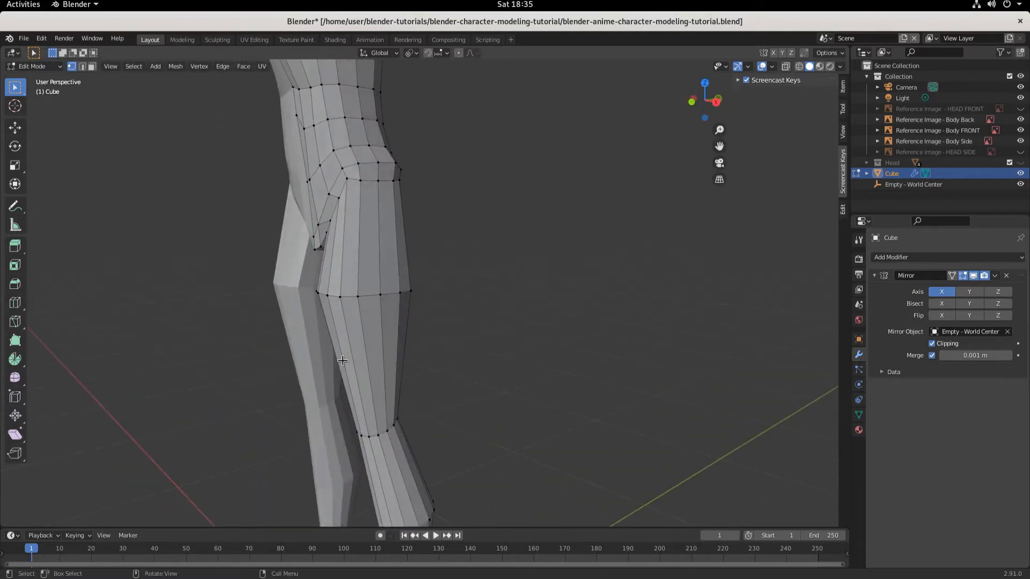
pyautogui.moveTo(381, 332); pyautogui.dragTo(430, 321, button='middle')
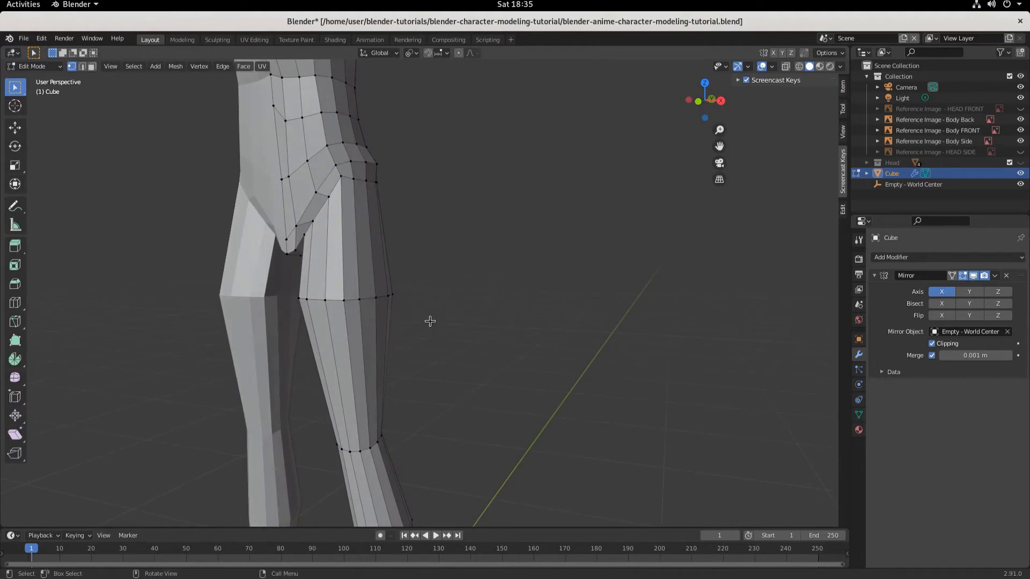
pyautogui.press('KP_1')
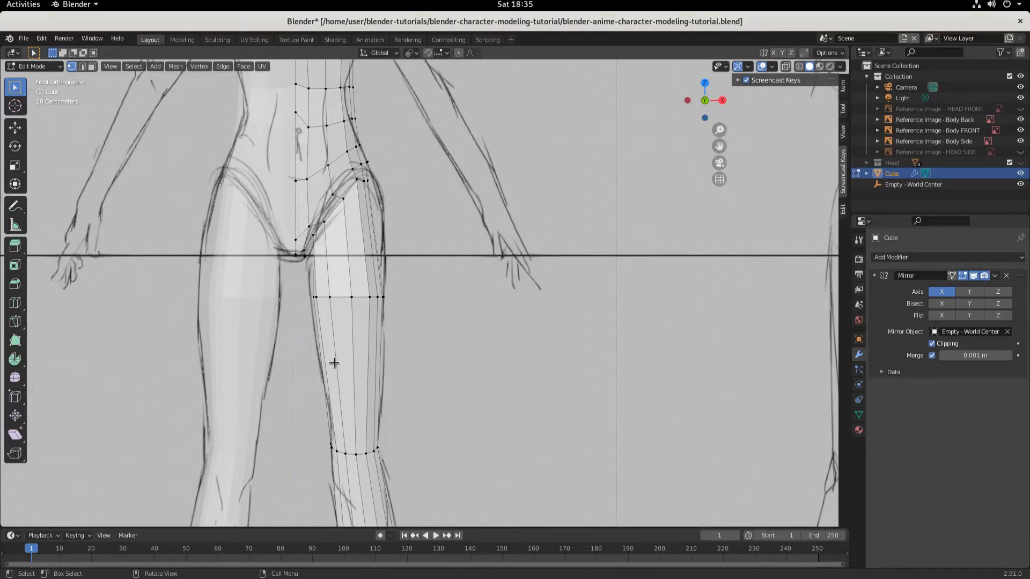
pyautogui.scroll(3, 384, 358)
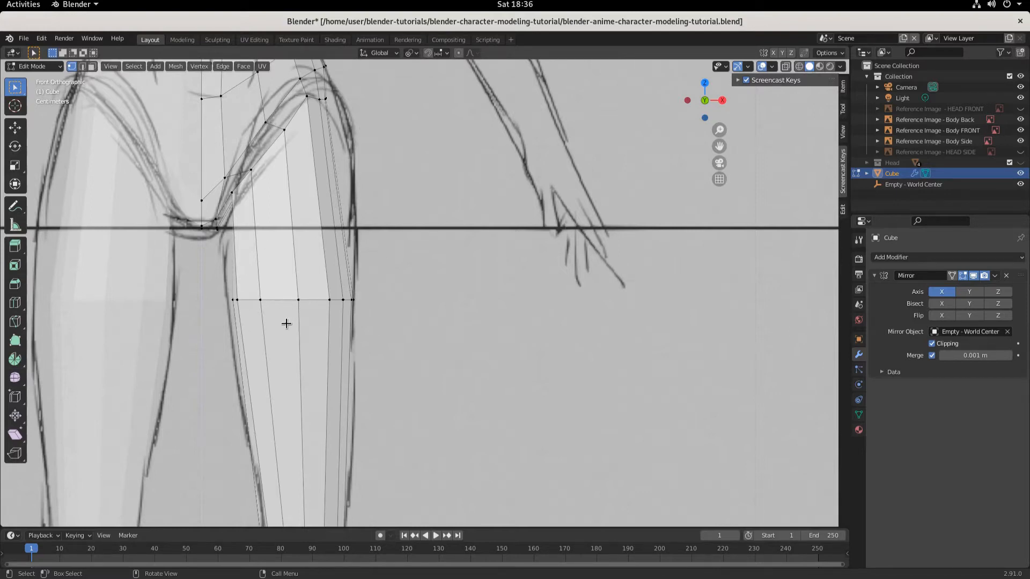
pyautogui.press('KP_3')
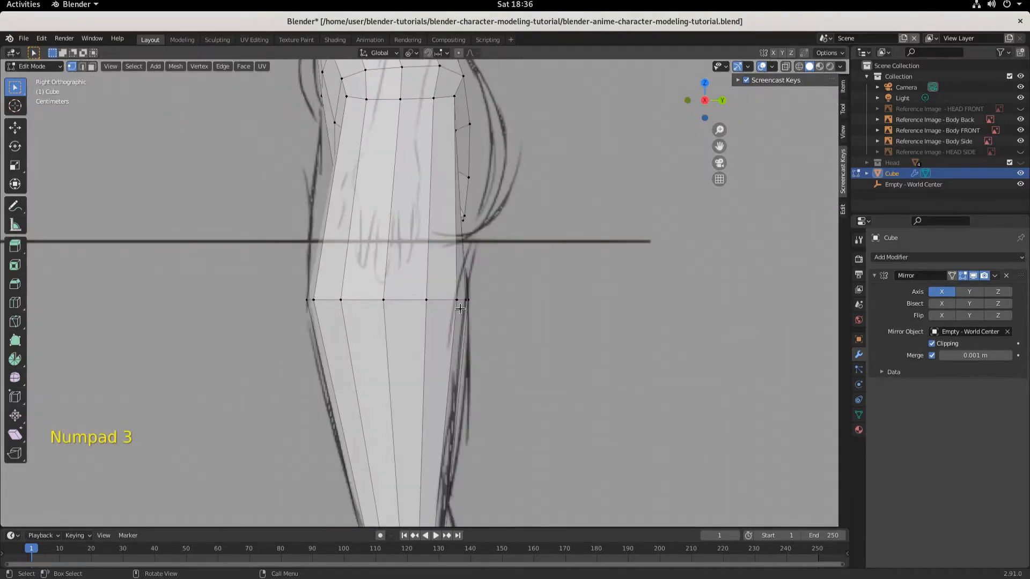
pyautogui.scroll(-3, 310, 359)
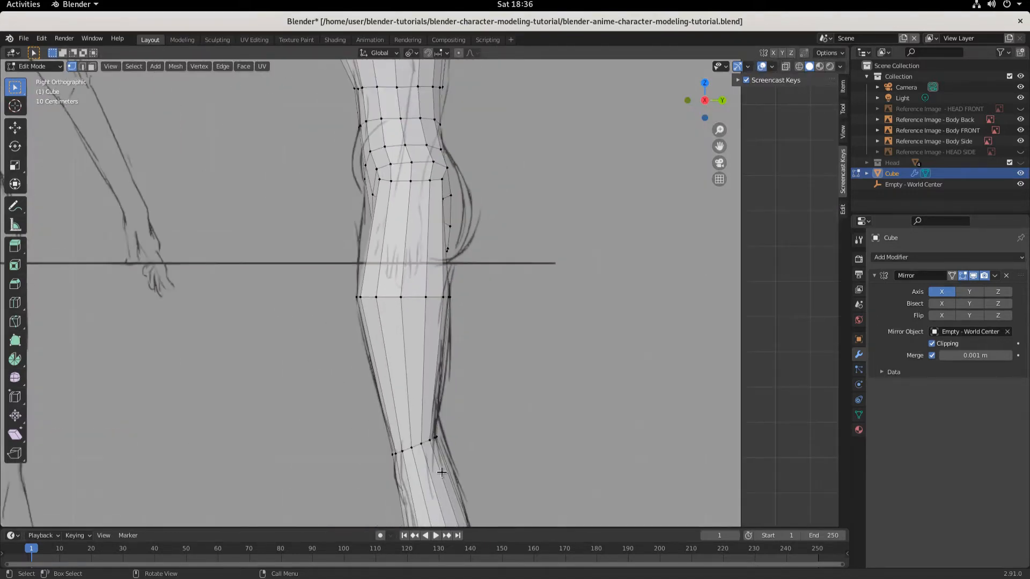
pyautogui.keyDown('shift'); pyautogui.moveTo(442, 472); pyautogui.dragTo(442, 321, button='middle'); pyautogui.keyUp('shift')
pyautogui.scroll(4, 386, 275)
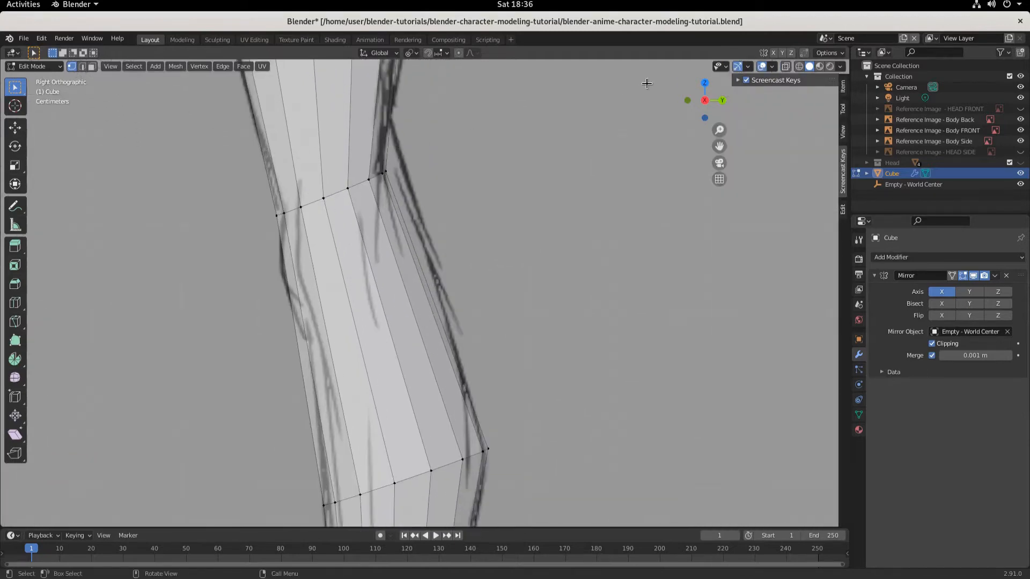
# Switch the viewport to wireframe shading and select the knee, calf and upper-thigh loops in turn in side view.
pyautogui.click(799, 66)
pyautogui.moveTo(169, 128); pyautogui.dragTo(462, 269)
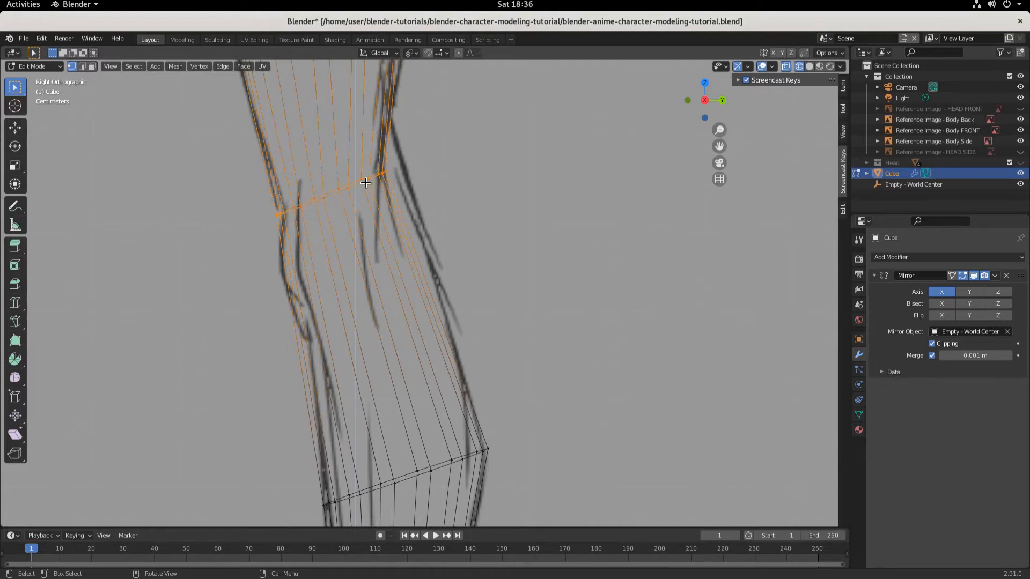
pyautogui.scroll(-2, 331, 224)
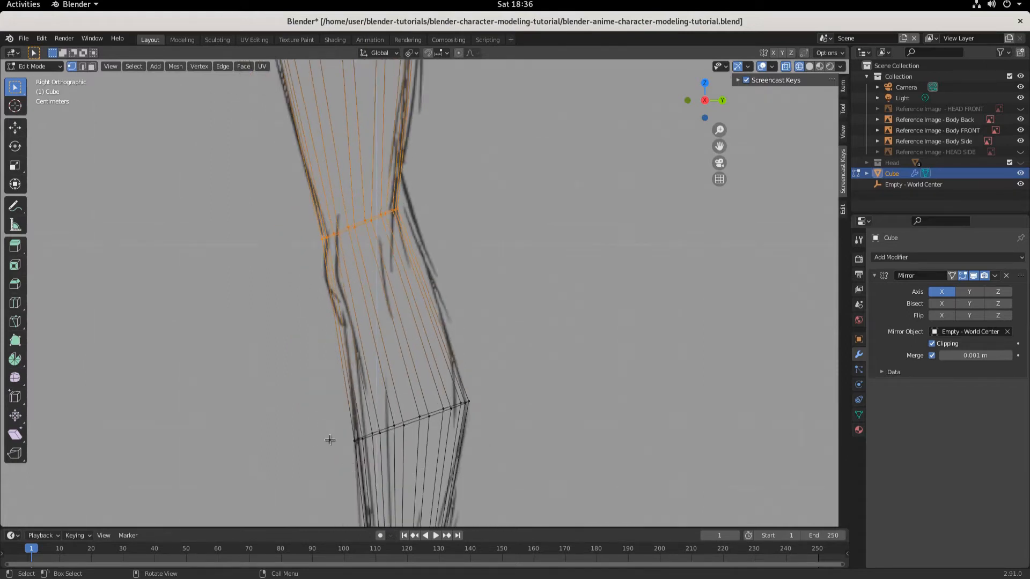
pyautogui.hotkey('ctrl', 'i')
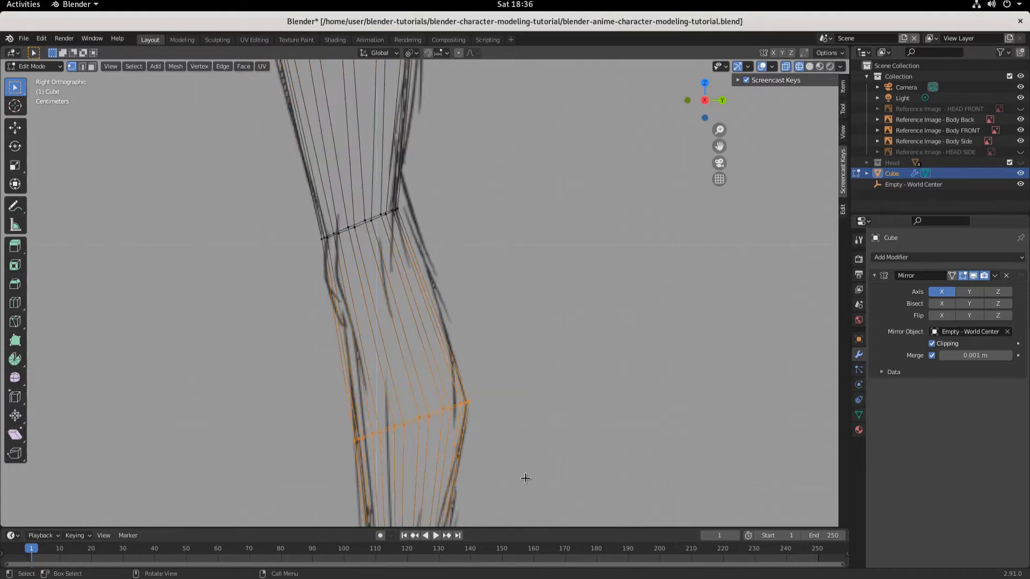
pyautogui.scroll(-4, 511, 376)
pyautogui.scroll(4, 511, 375)
pyautogui.keyDown('shift'); pyautogui.moveTo(281, 340); pyautogui.dragTo(346, 163, button='middle'); pyautogui.keyUp('shift')
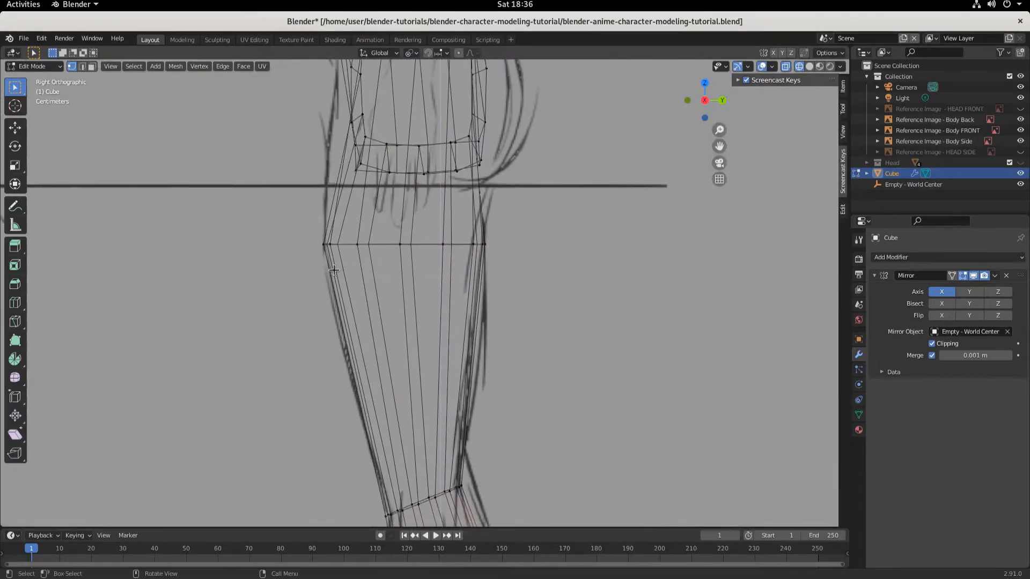
pyautogui.moveTo(257, 219); pyautogui.dragTo(567, 345)
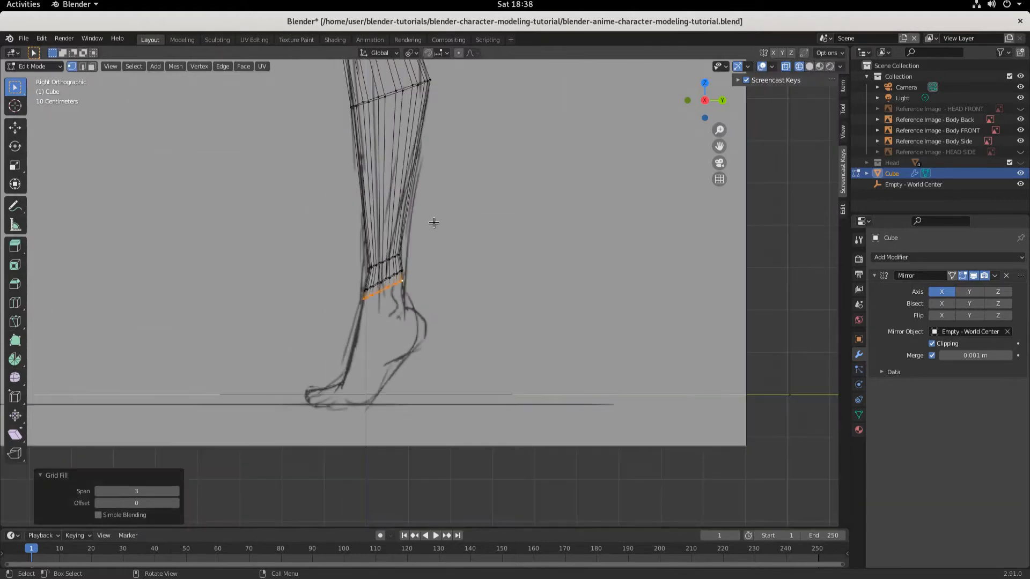
# Scale the upper-thigh edge loop uniformly by 1.051 to match the front reference.
pyautogui.keyDown('shift'); pyautogui.moveTo(434, 222); pyautogui.dragTo(439, 573, button='middle'); pyautogui.keyUp('shift')
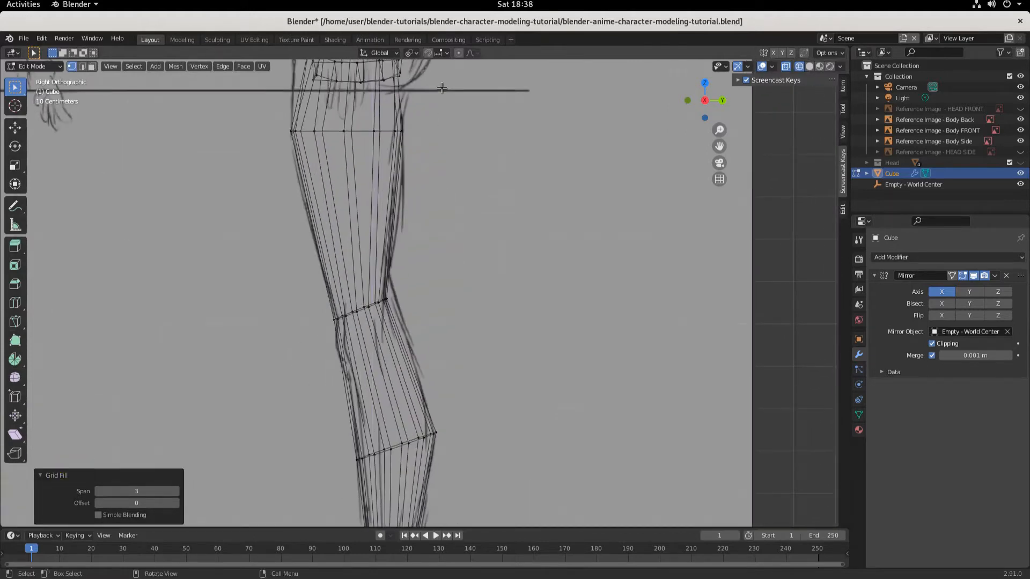
pyautogui.keyDown('shift'); pyautogui.moveTo(521, 423); pyautogui.dragTo(528, 354, button='middle'); pyautogui.keyUp('shift')
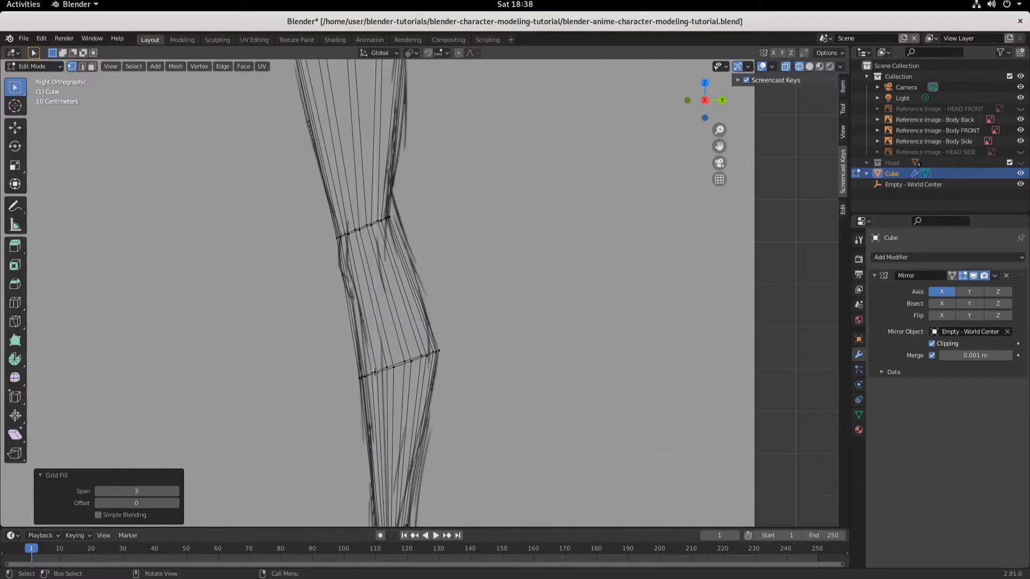
pyautogui.scroll(3, 374, 371)
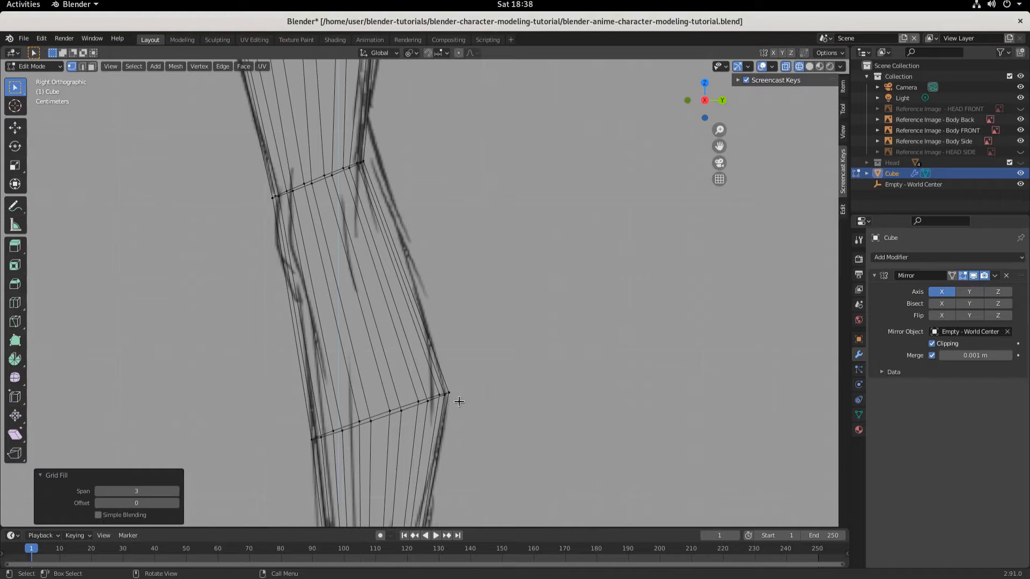
pyautogui.keyDown('shift'); pyautogui.moveTo(395, 269); pyautogui.dragTo(500, 525, button='middle'); pyautogui.keyUp('shift')
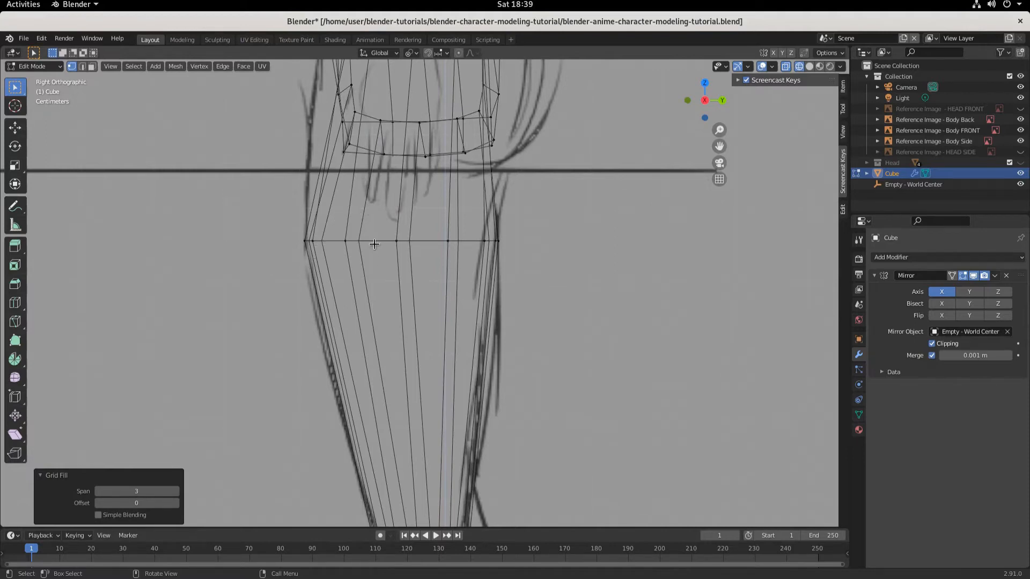
pyautogui.press('KP_1')
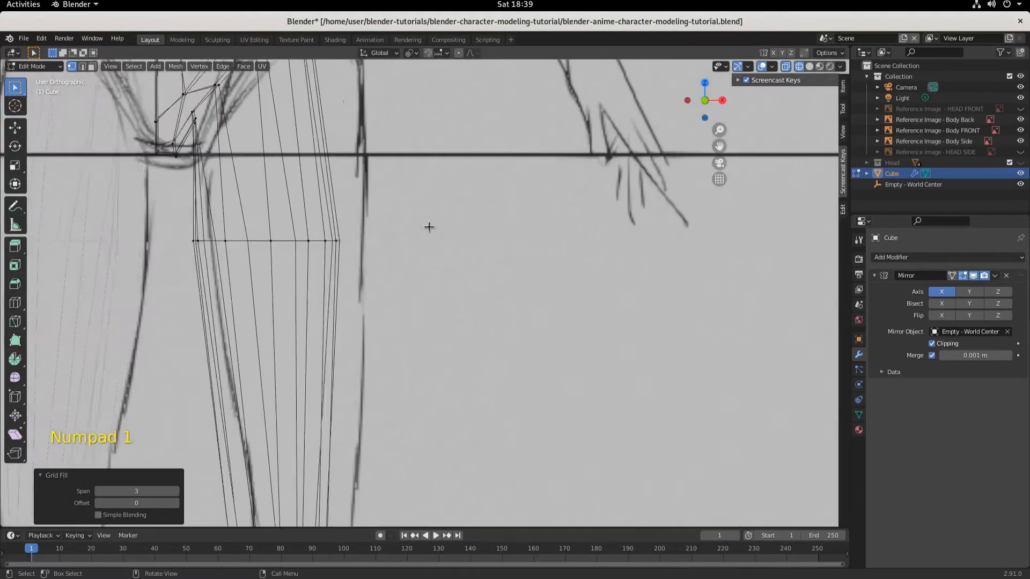
pyautogui.keyDown('alt'); pyautogui.click(315, 240); pyautogui.keyUp('alt')
pyautogui.keyDown('alt'); pyautogui.keyDown('shift'); pyautogui.click(313, 240); pyautogui.keyUp('shift'); pyautogui.keyUp('alt')
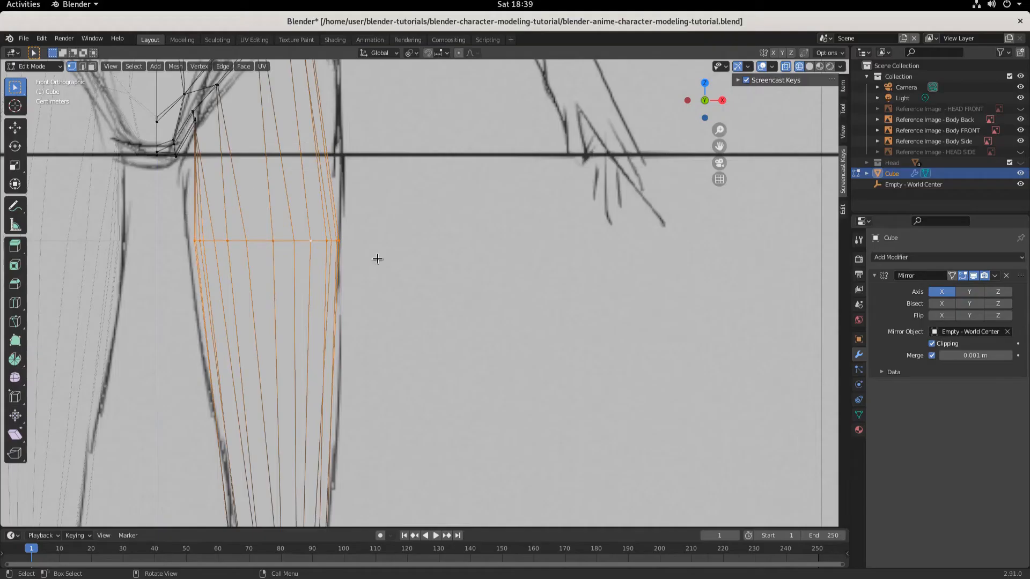
pyautogui.press('s')
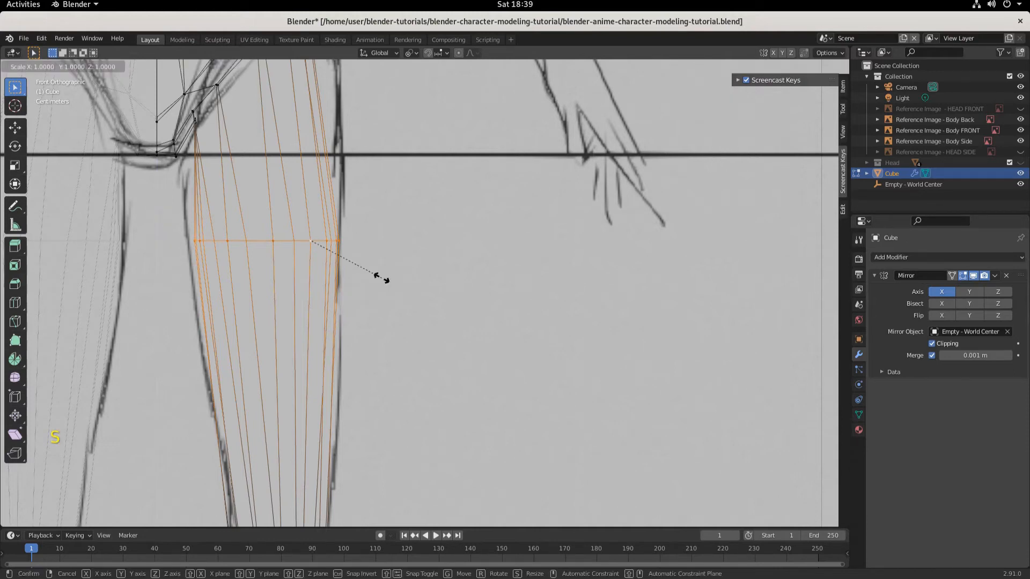
pyautogui.click(384, 278)
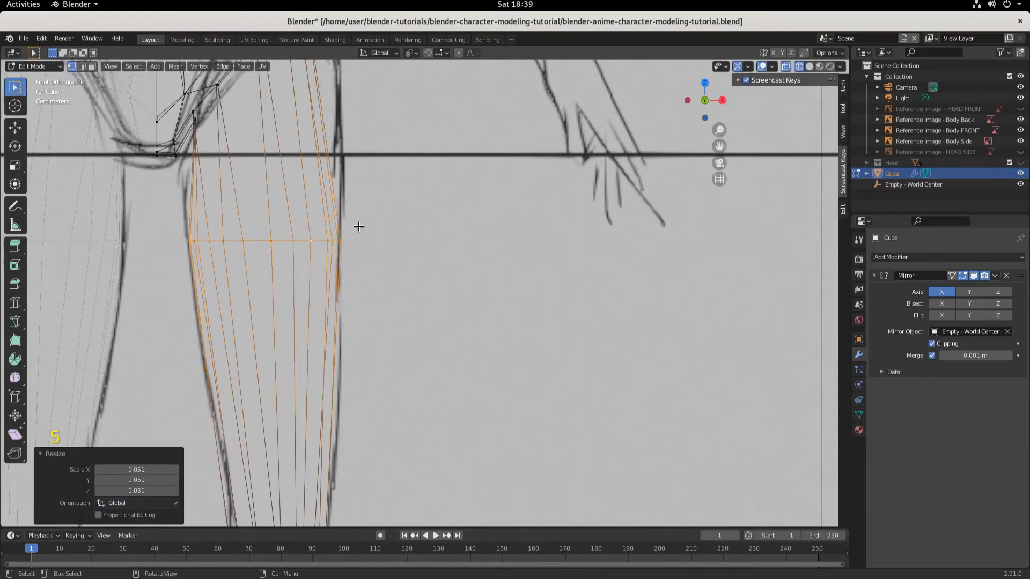
# Scale the upper-thigh edge loop by 0.966 along global Y to fit the side reference.
pyautogui.press('KP_3')
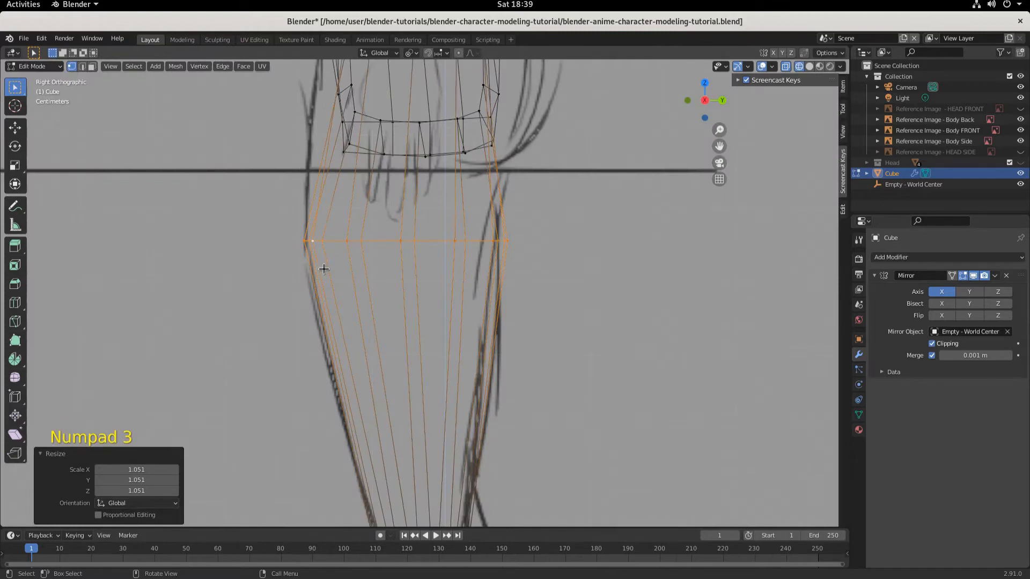
pyautogui.press('s')
pyautogui.press('y')
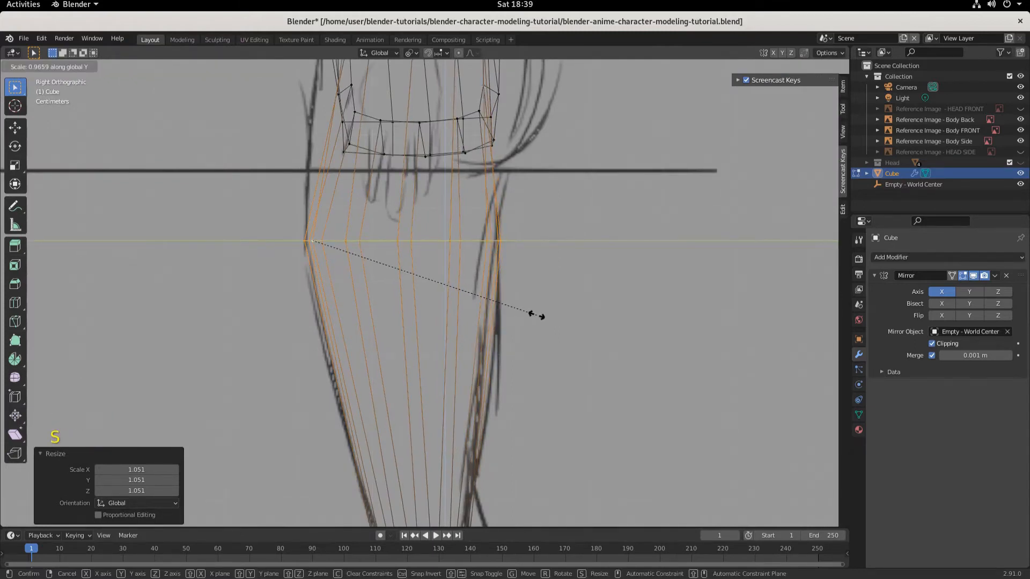
pyautogui.click(537, 317)
pyautogui.scroll(-5, 535, 319)
pyautogui.moveTo(427, 301); pyautogui.dragTo(428, 276, button='middle')
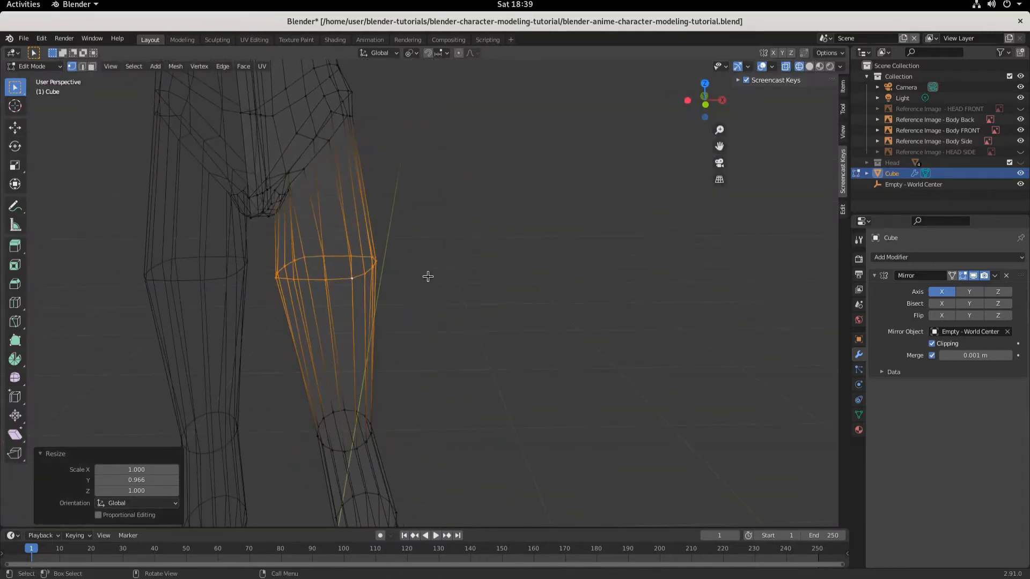
# In side view, extrude the ankle's bottom faces down toward the heel and scale the end faces uniformly by 0.510.
pyautogui.press('KP_1')
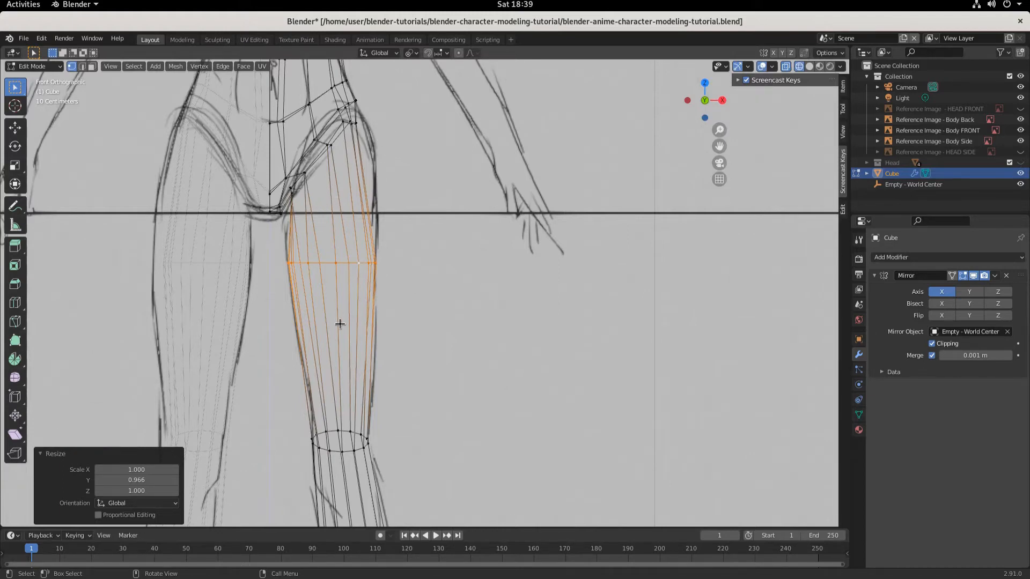
pyautogui.scroll(-3, 340, 324)
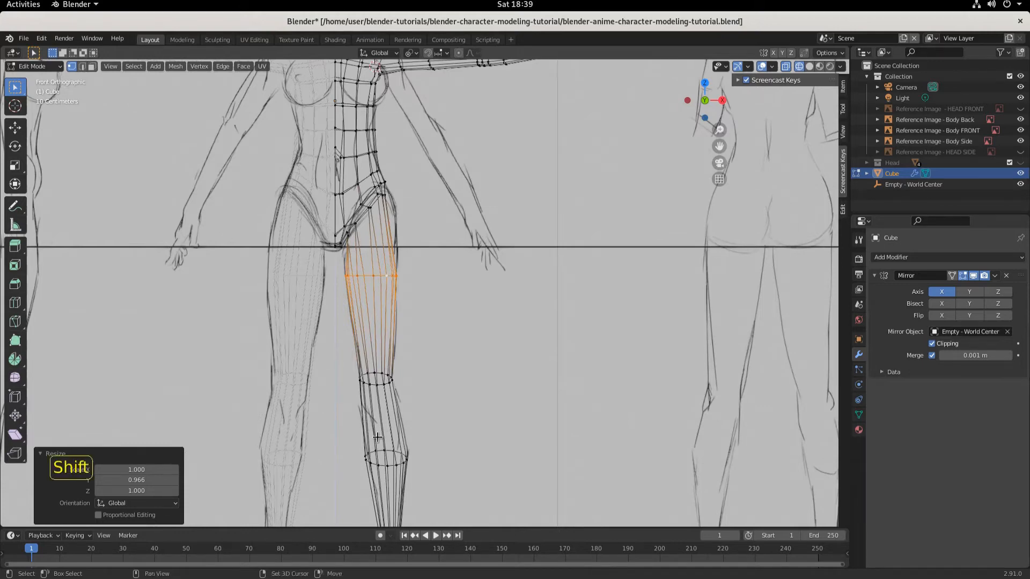
pyautogui.keyDown('shift'); pyautogui.moveTo(360, 416); pyautogui.dragTo(363, 254, button='middle'); pyautogui.keyUp('shift')
pyautogui.scroll(5, 444, 361)
pyautogui.scroll(3, 444, 361)
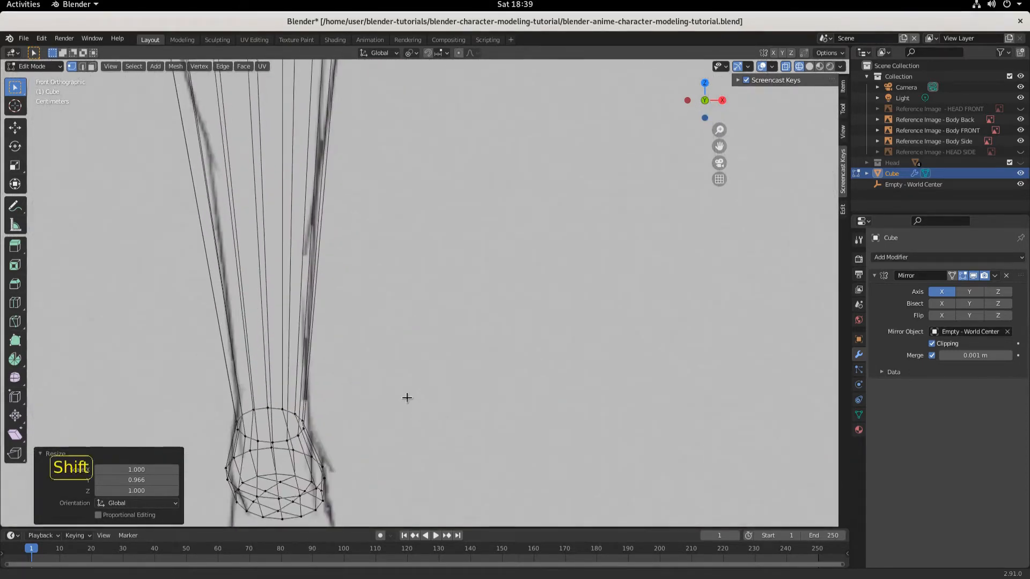
pyautogui.keyDown('shift'); pyautogui.moveTo(407, 398); pyautogui.dragTo(458, 91, button='middle'); pyautogui.keyUp('shift')
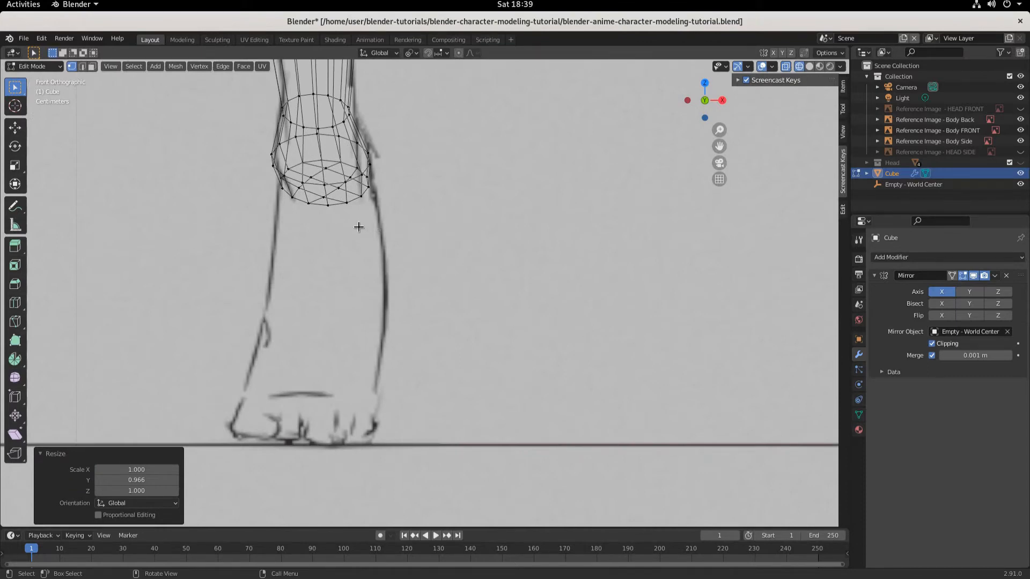
pyautogui.press('KP_3')
pyautogui.press('e')
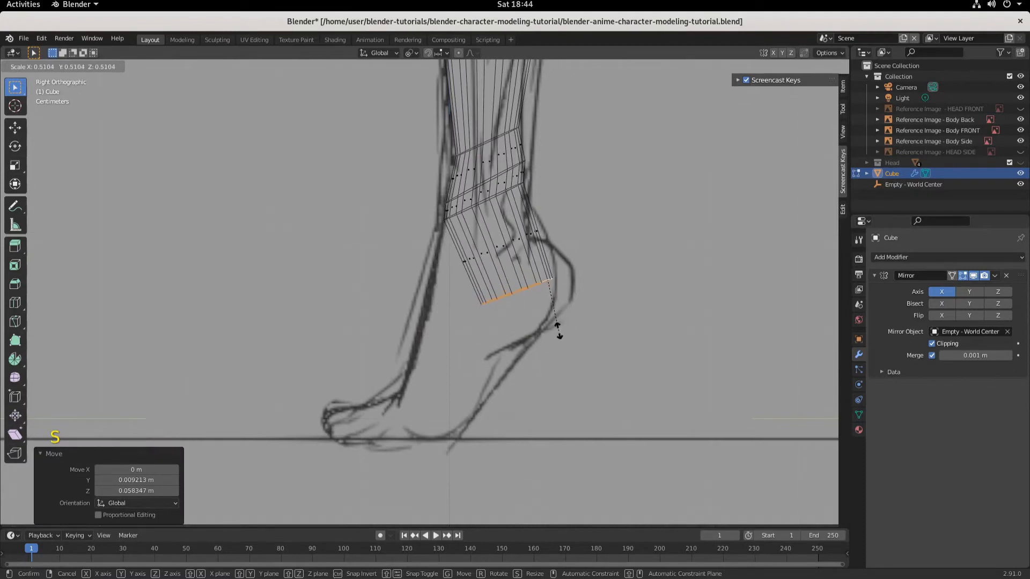
pyautogui.click(557, 331)
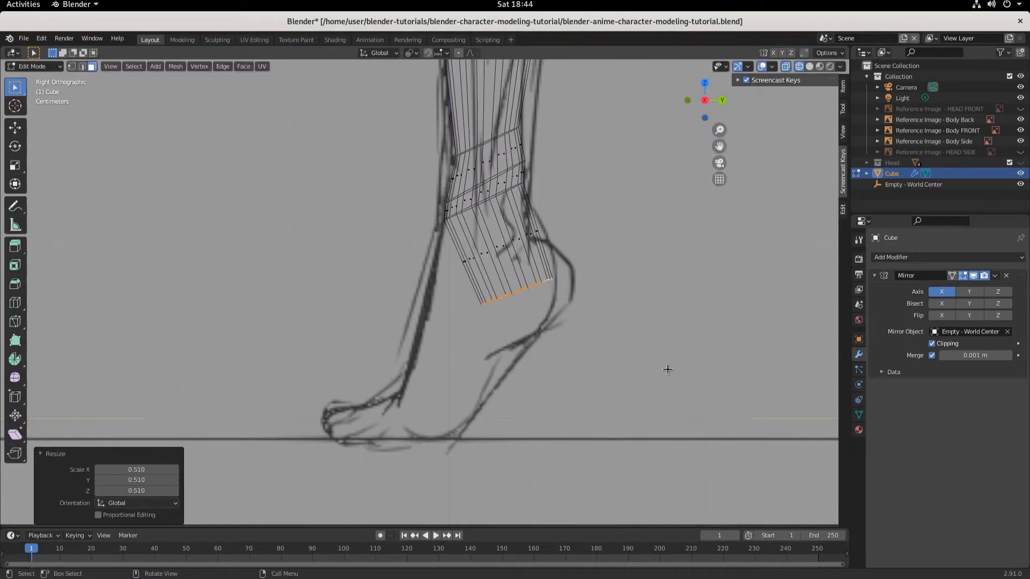
# Rotate the extruded end faces by 29.4° in side view and move them down toward the sole of the heel.
pyautogui.press('r')
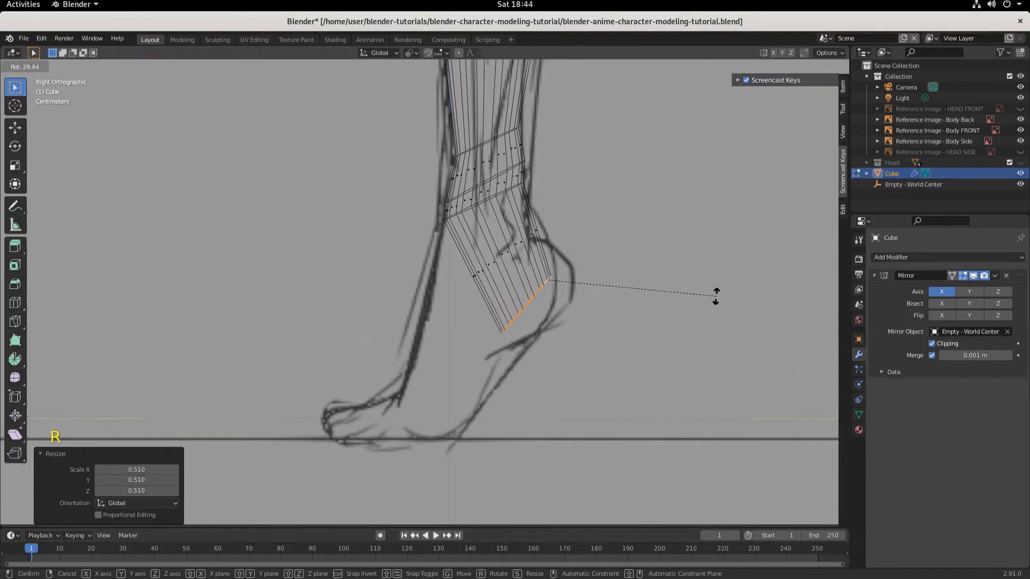
pyautogui.click(716, 296)
pyautogui.press('g')
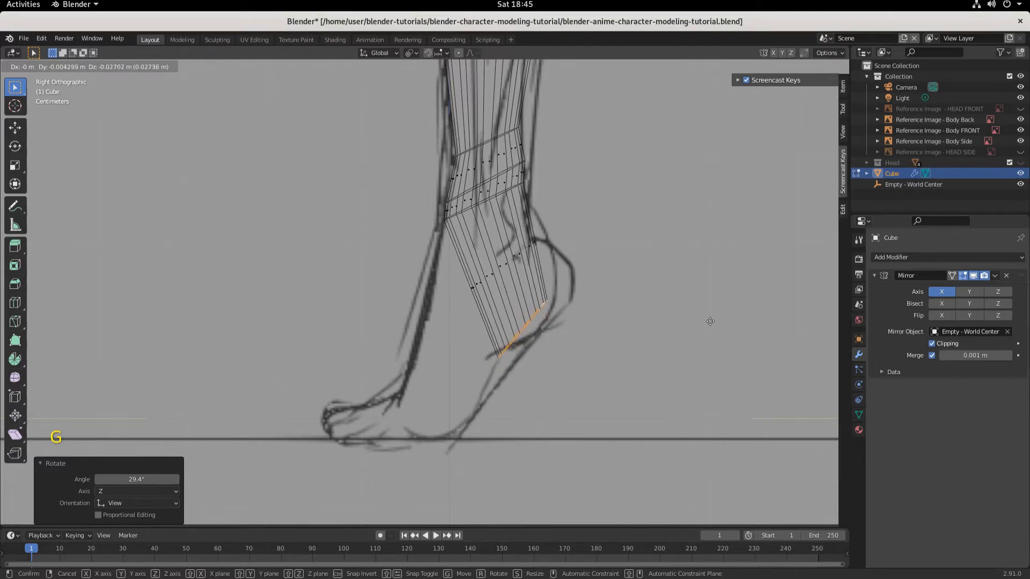
pyautogui.click(708, 321)
# Rotate the end faces by -9.92° and move them 0.003071 m in Y and -0.017811 m in Z.
pyautogui.press('r')
pyautogui.click(703, 348)
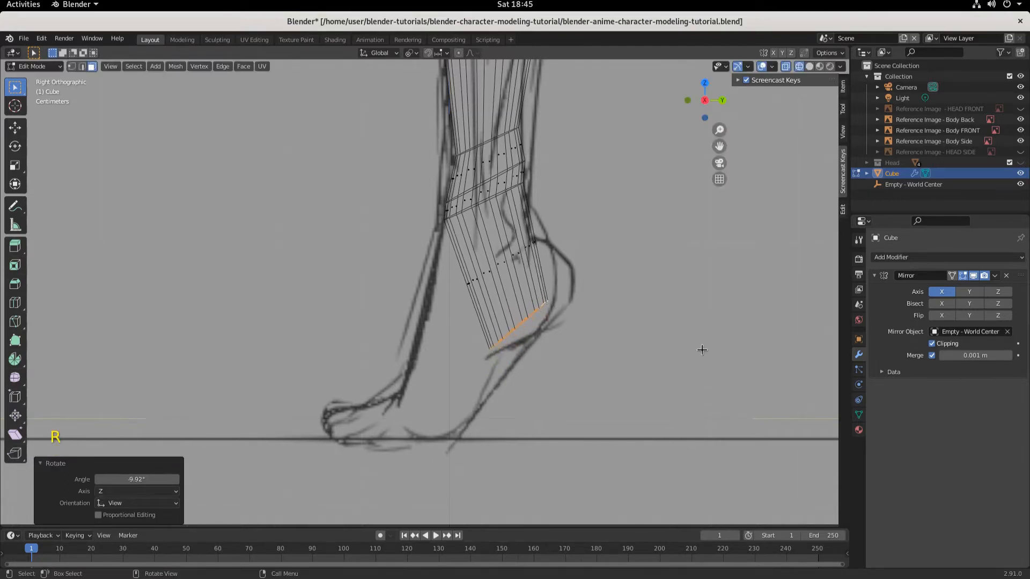
pyautogui.press('g')
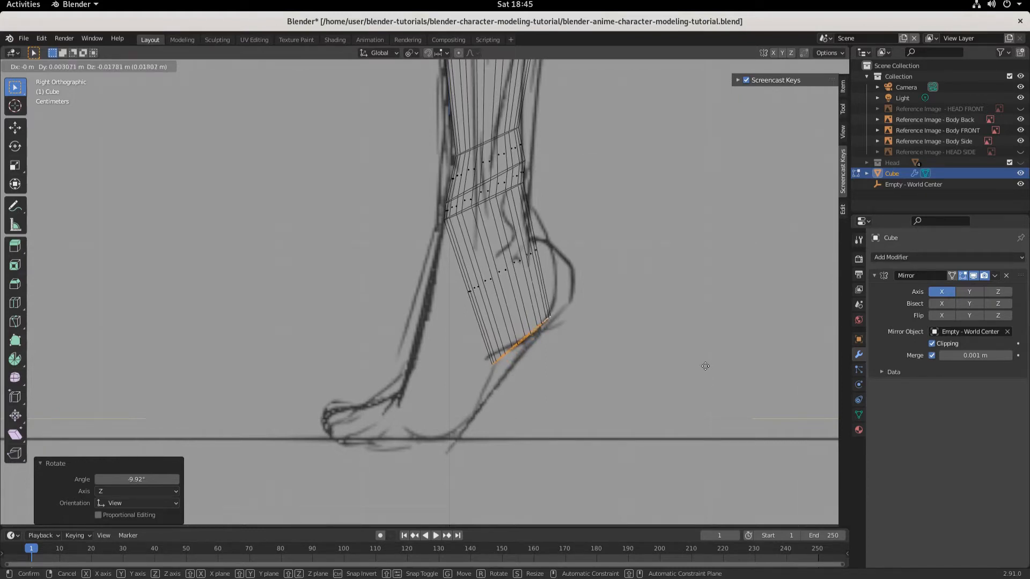
pyautogui.click(705, 364)
# In solid shading, select the rear rim edges of the extrusion and move them 0.011018 m in Y and 0.069664 m in Z to shape the heel.
pyautogui.click(812, 66)
pyautogui.moveTo(509, 241); pyautogui.dragTo(375, 217, button='middle')
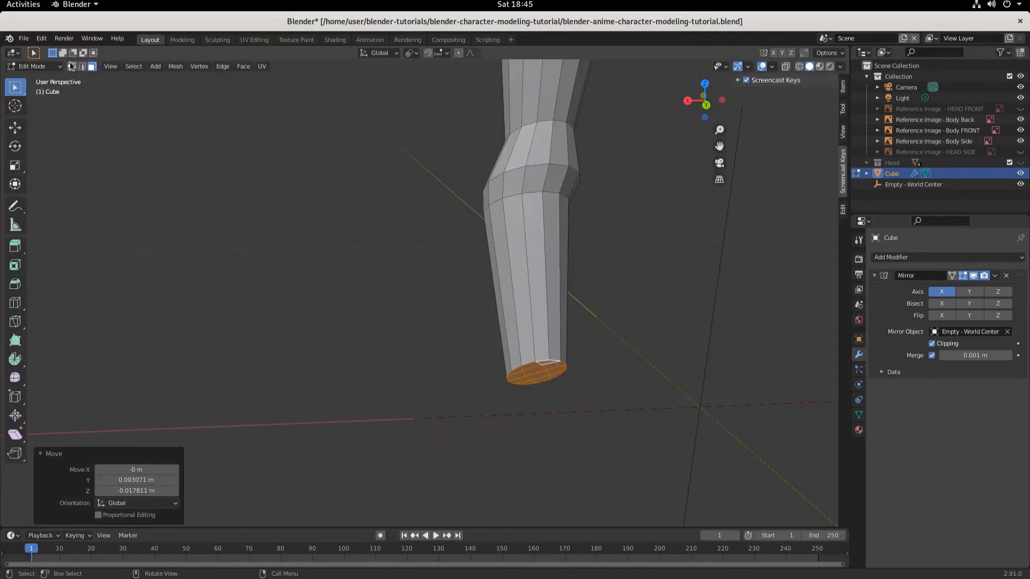
pyautogui.click(82, 68)
pyautogui.scroll(4, 510, 363)
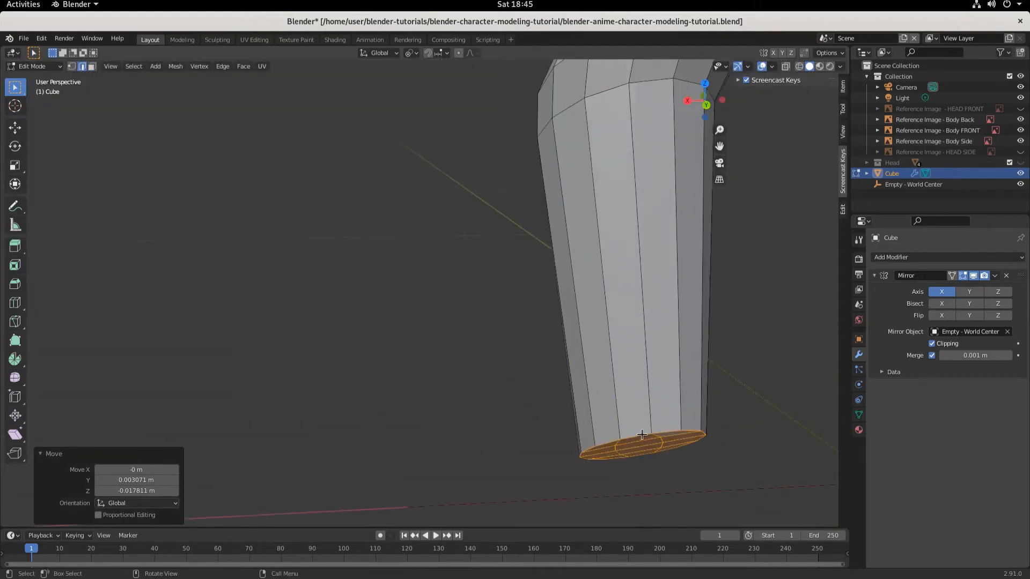
pyautogui.click(660, 428)
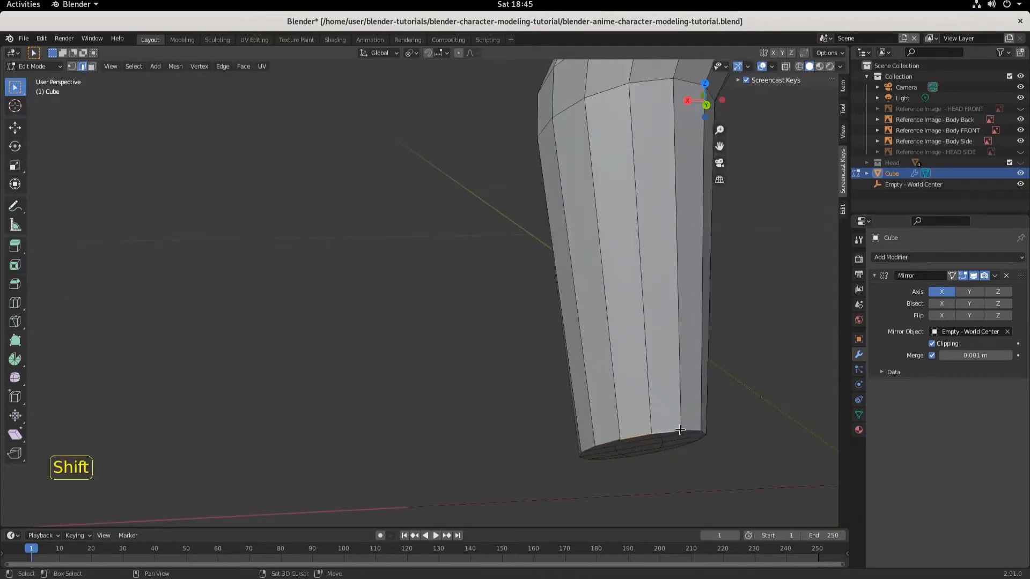
pyautogui.keyDown('shift'); pyautogui.click(679, 429); pyautogui.keyUp('shift')
pyautogui.press('KP_3')
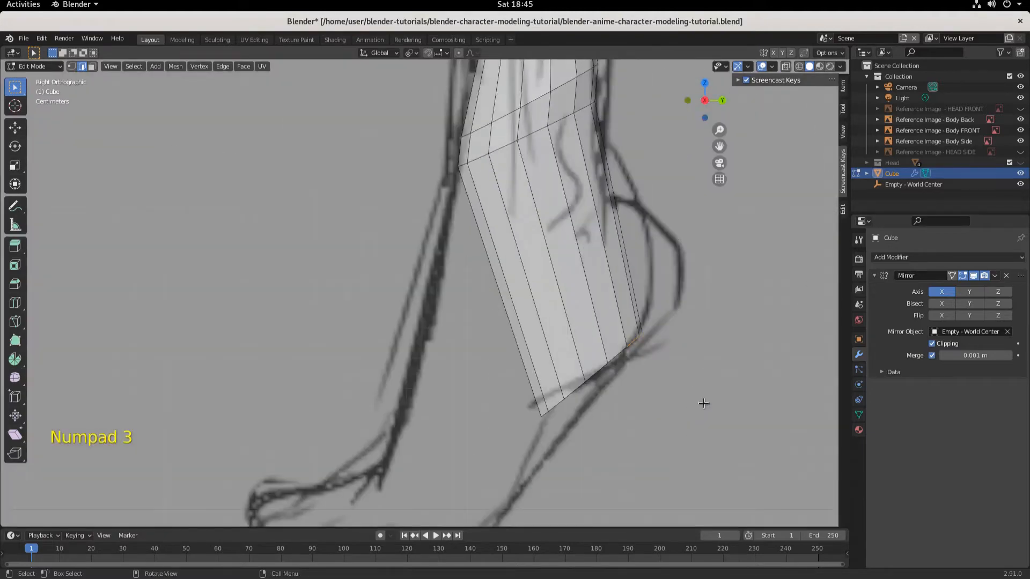
pyautogui.press('g')
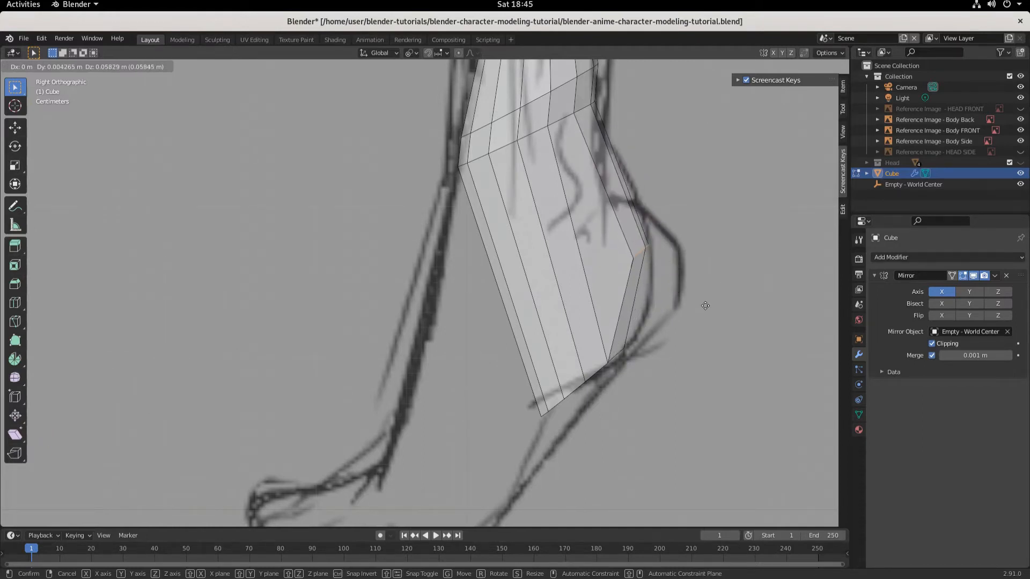
pyautogui.click(707, 289)
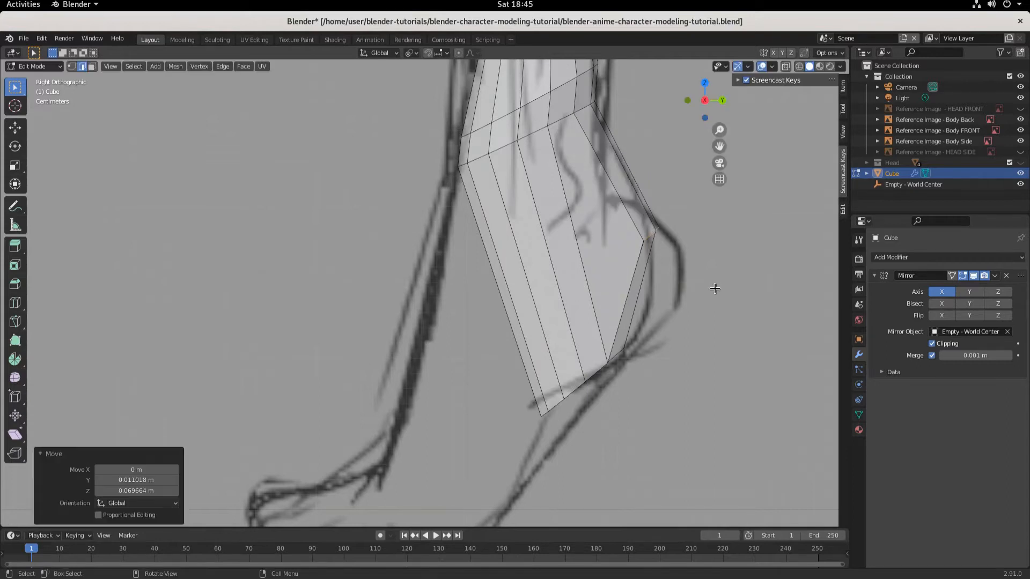
# In wireframe front view, box-select the extrusion's end and heel edges and scale them up uniformly by about 1.14.
pyautogui.scroll(-4, 691, 348)
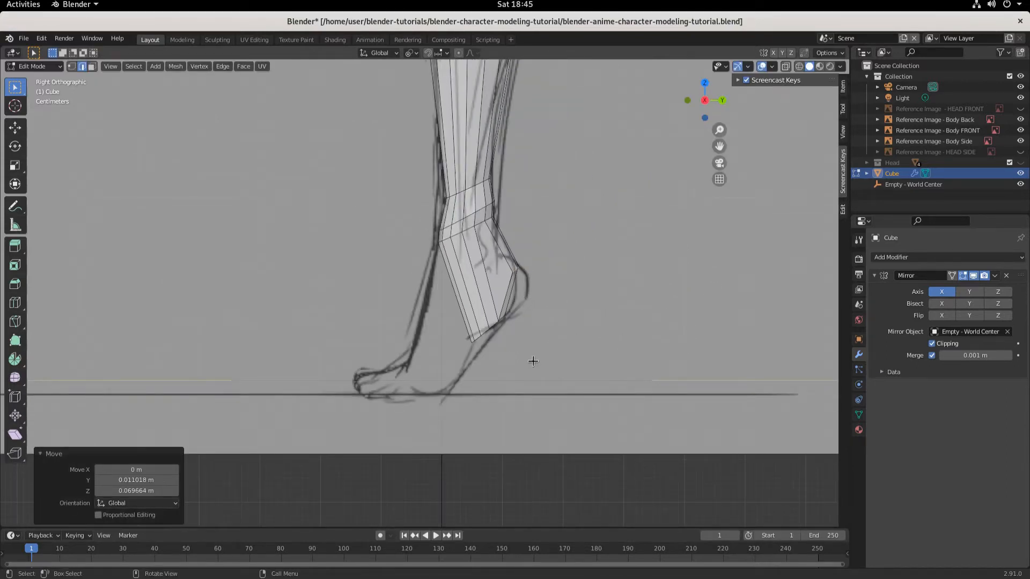
pyautogui.press('KP_1')
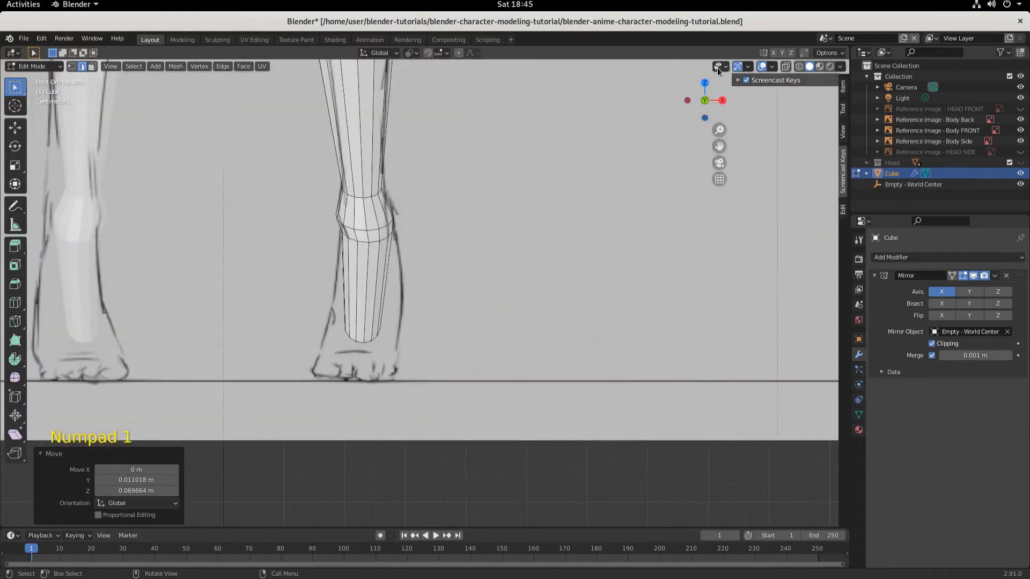
pyautogui.click(798, 66)
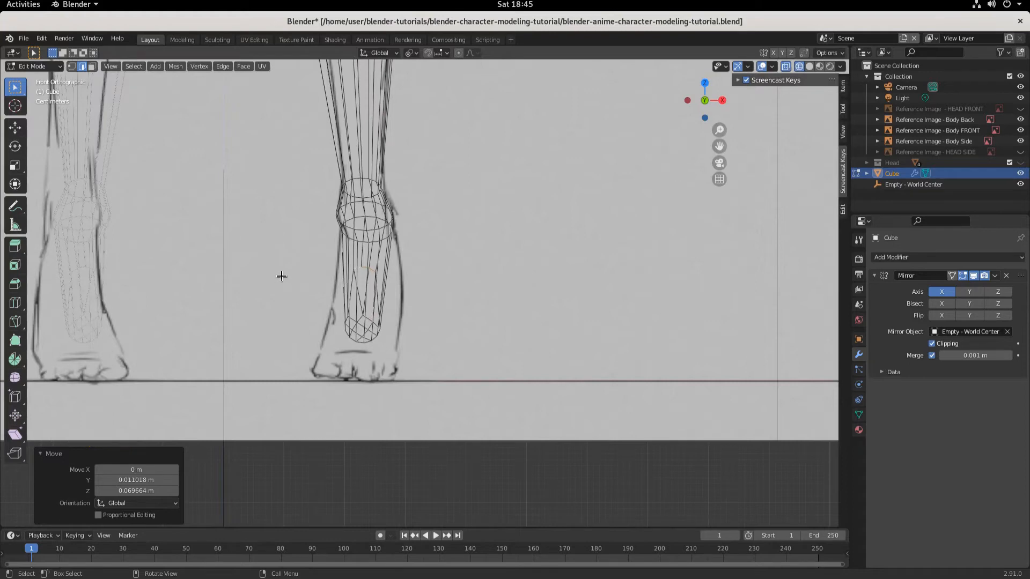
pyautogui.moveTo(293, 259); pyautogui.dragTo(436, 372)
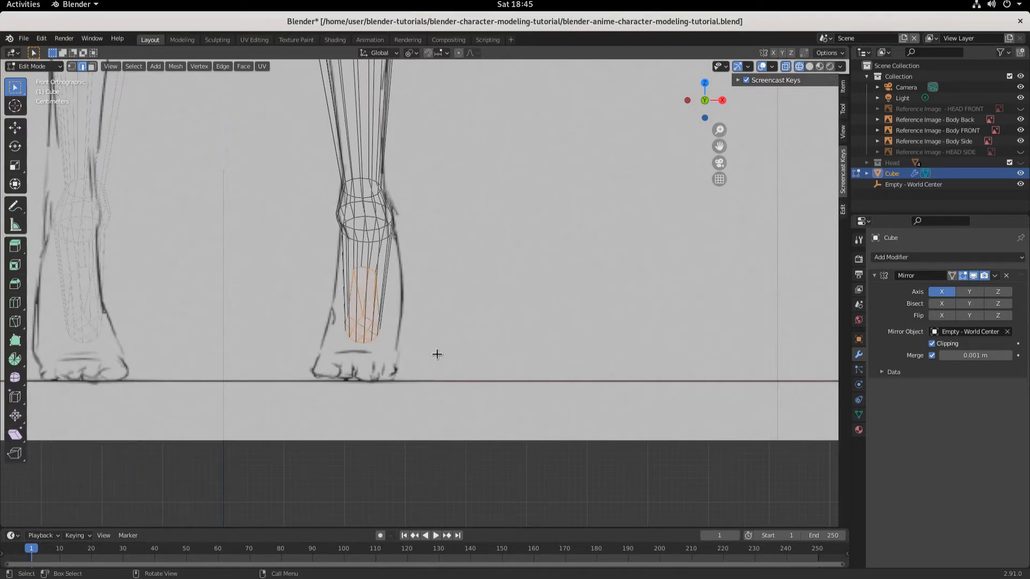
pyautogui.press('s')
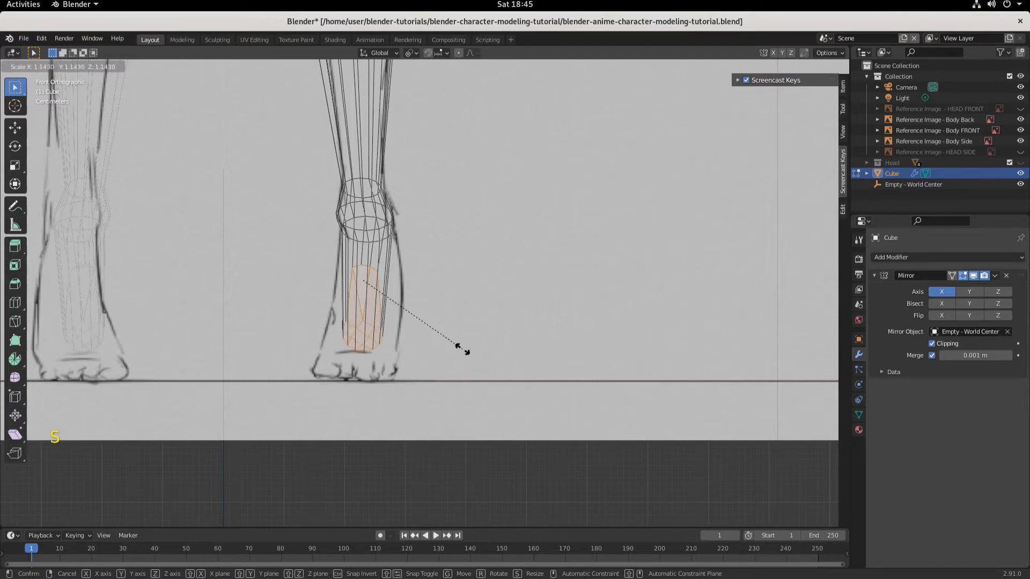
pyautogui.click(464, 349)
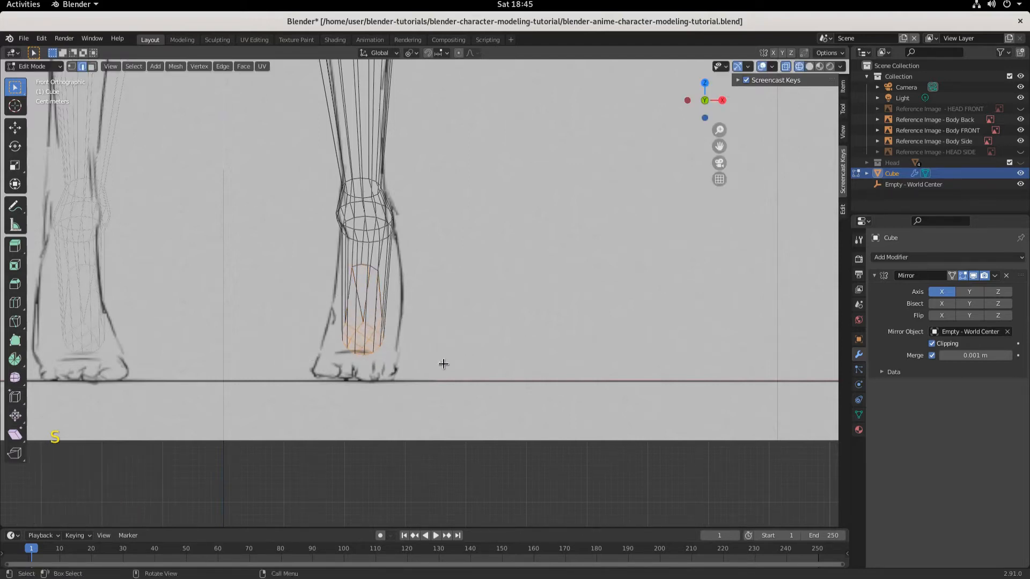
# Scale the lower end faces uniformly by 1.726 and move them 0.001769 m in X and 0.01592 m in Z to match the front reference.
pyautogui.press('s')
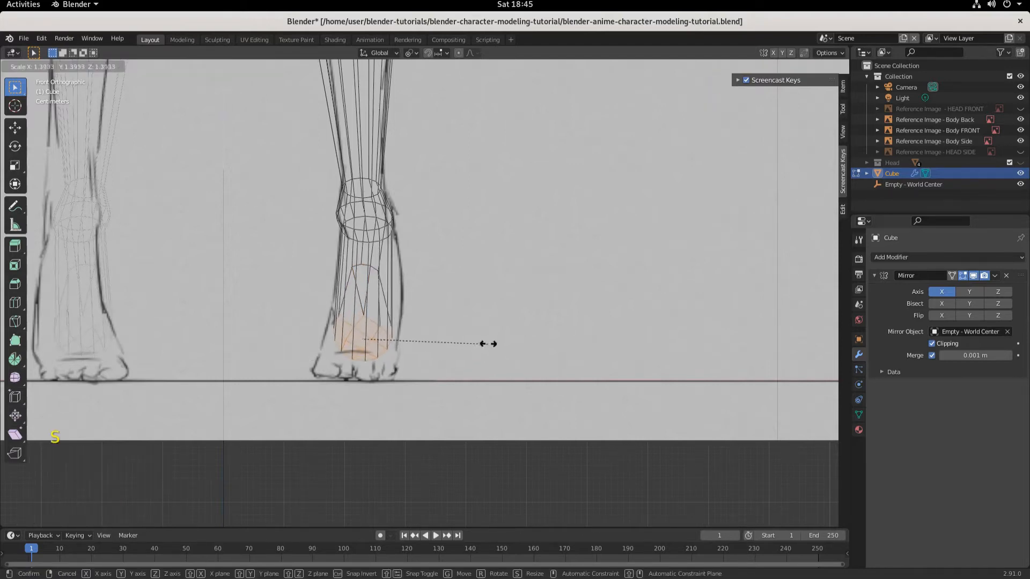
pyautogui.click(517, 333)
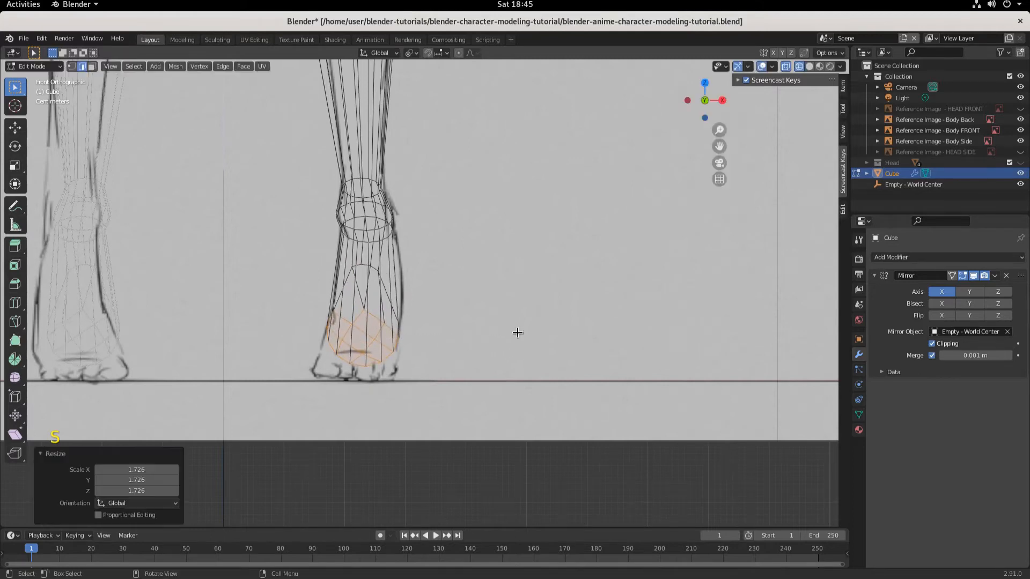
pyautogui.press('g')
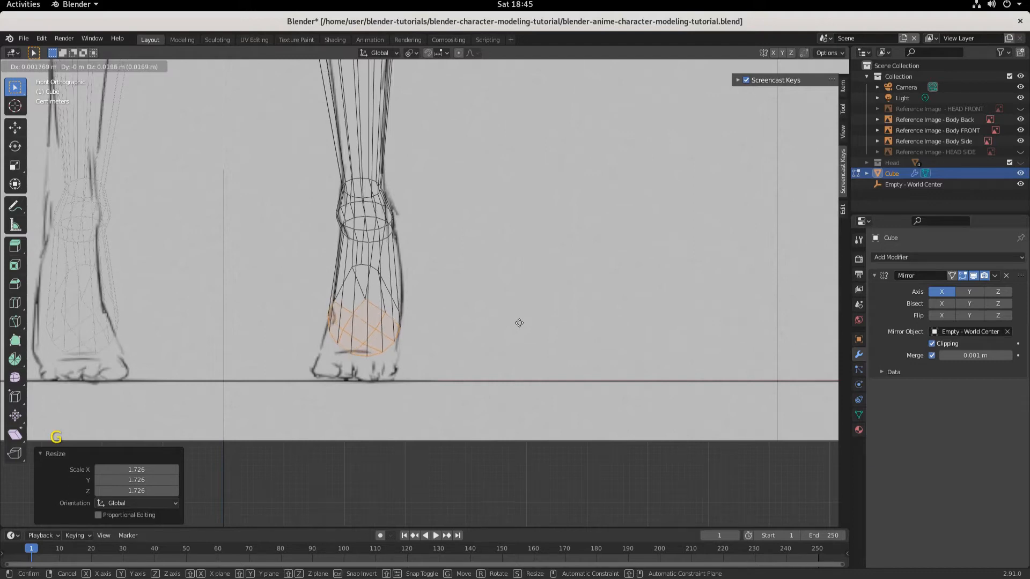
pyautogui.click(520, 320)
# Return the viewport to solid shading, clear the selection and check the foot from the side and front.
pyautogui.press('KP_3')
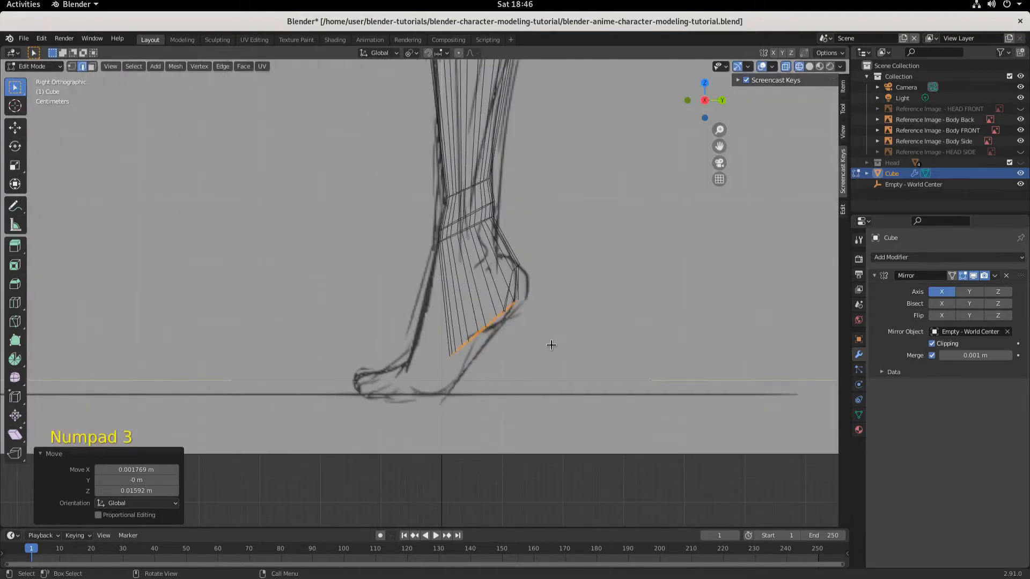
pyautogui.moveTo(510, 361)
pyautogui.mouseDown(button='middle')
pyautogui.moveTo(620, 356)
pyautogui.moveTo(510, 375)
pyautogui.moveTo(360, 375)
pyautogui.moveTo(457, 340)
pyautogui.moveTo(651, 374)
pyautogui.moveTo(574, 375)
pyautogui.moveTo(429, 328)
pyautogui.mouseUp(button='middle')
pyautogui.hotkey('shift', 'z')
pyautogui.hotkey('alt', 'a')
pyautogui.moveTo(497, 317); pyautogui.dragTo(615, 315, button='middle')
pyautogui.press('KP_3')
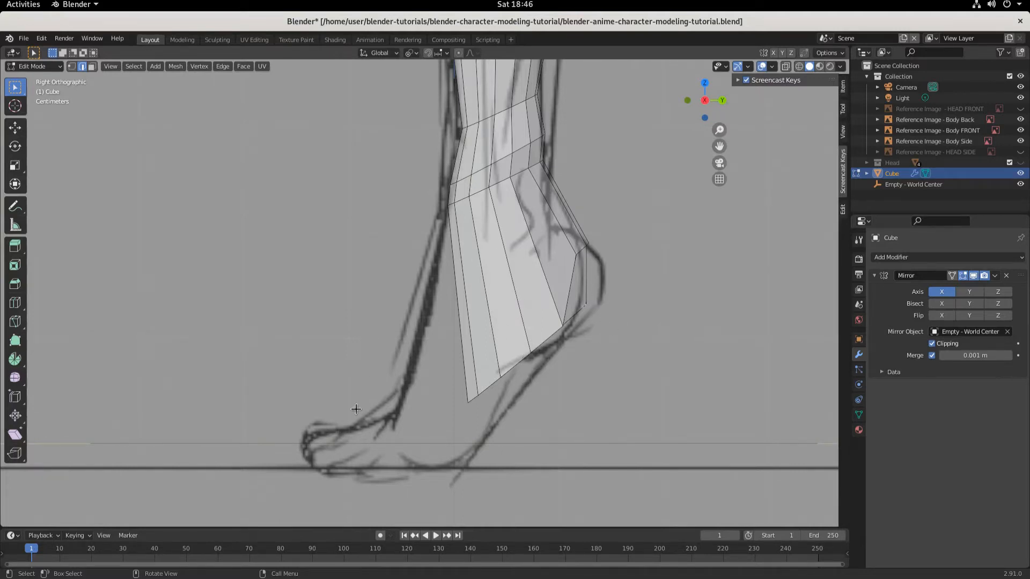
pyautogui.press('KP_1')
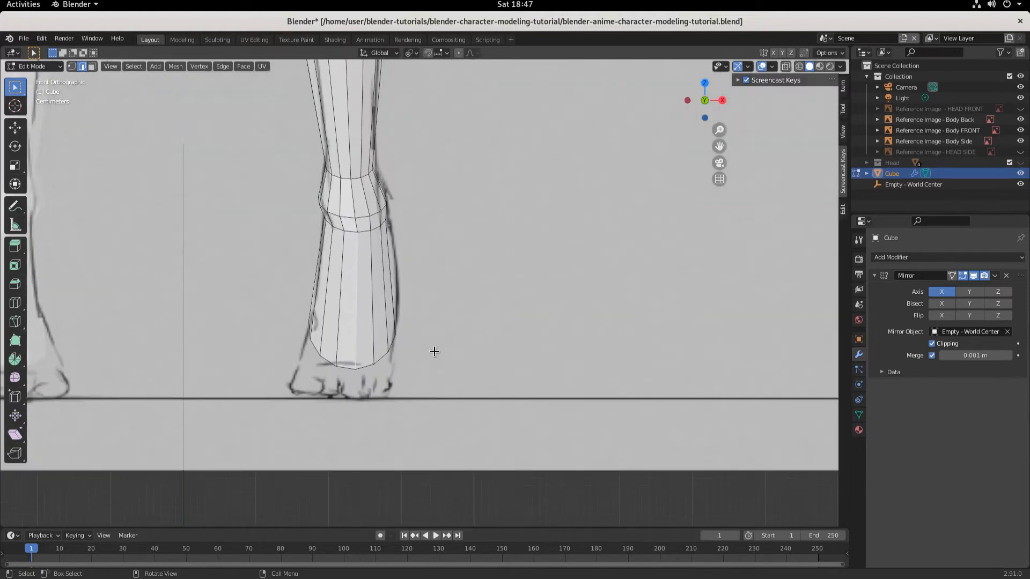
# Select the front-facing faces below the ankle and extrude them -0.15813 m along global Y in side view.
pyautogui.click(93, 66)
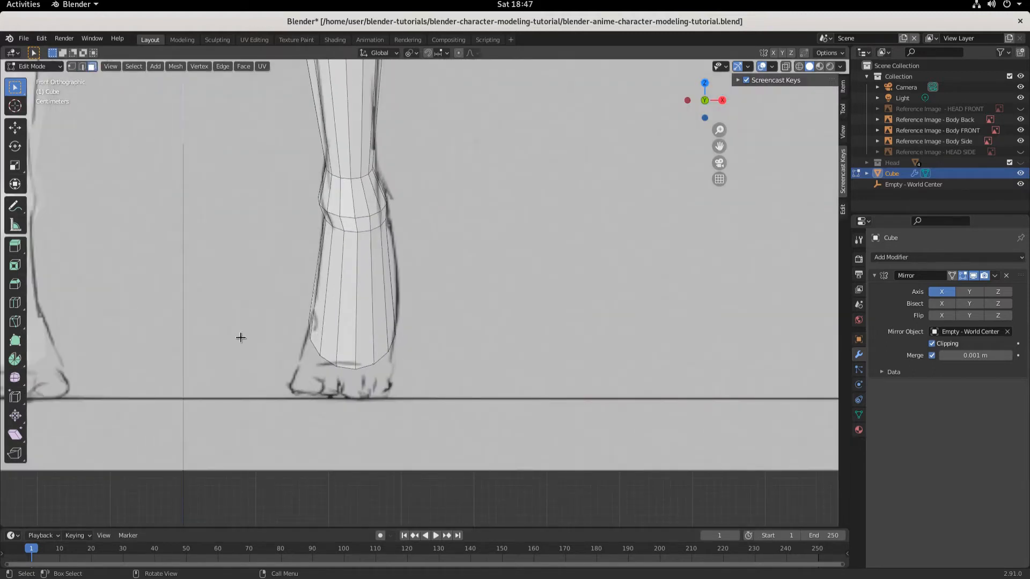
pyautogui.click(322, 318)
pyautogui.press('shift')
pyautogui.keyDown('shift'); pyautogui.click(332, 314); pyautogui.keyUp('shift')
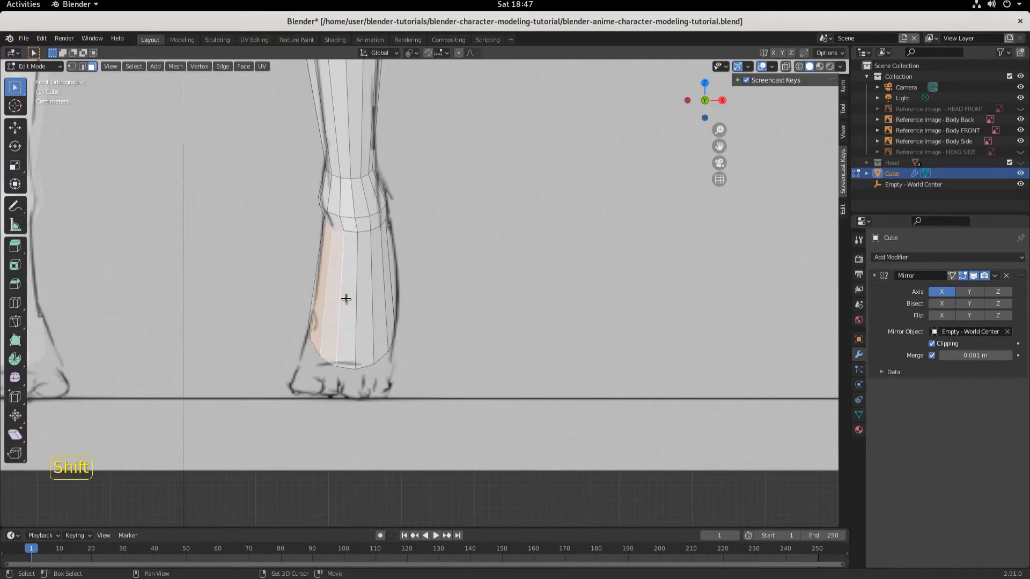
pyautogui.keyDown('shift'); pyautogui.click(361, 294); pyautogui.keyUp('shift')
pyautogui.keyDown('shift'); pyautogui.click(373, 293); pyautogui.keyUp('shift')
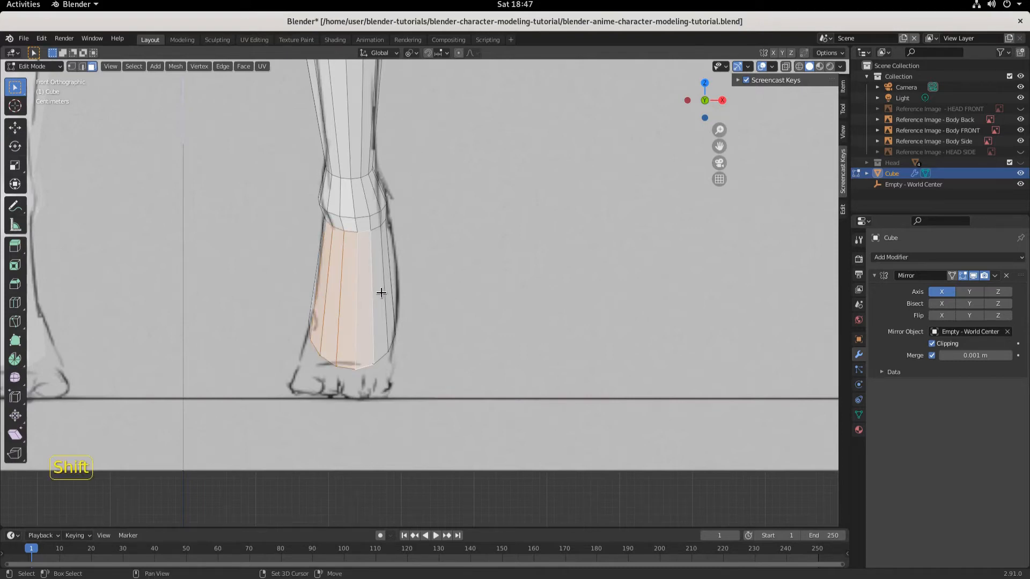
pyautogui.keyDown('shift'); pyautogui.click(381, 292); pyautogui.keyUp('shift')
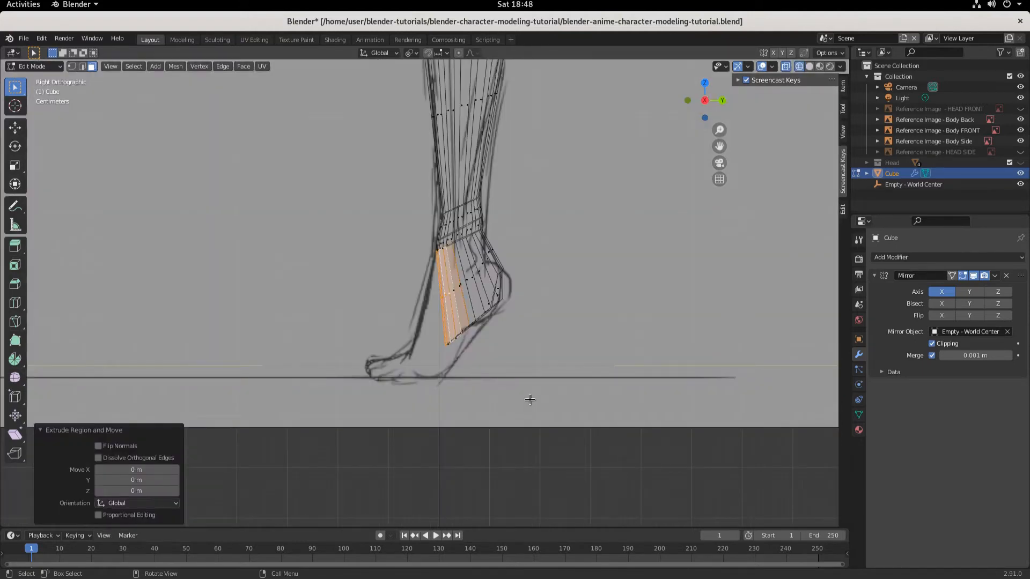
pyautogui.press('e')
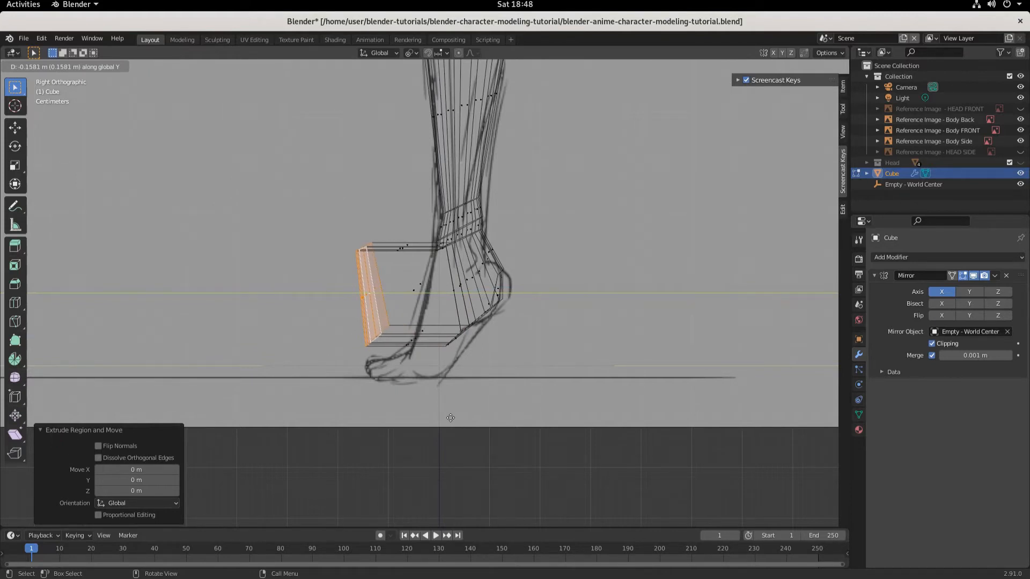
pyautogui.click(450, 418)
# Move the extruded front faces -0.077475 m along global Z and rotate them by 15.4° in side view.
pyautogui.press('g')
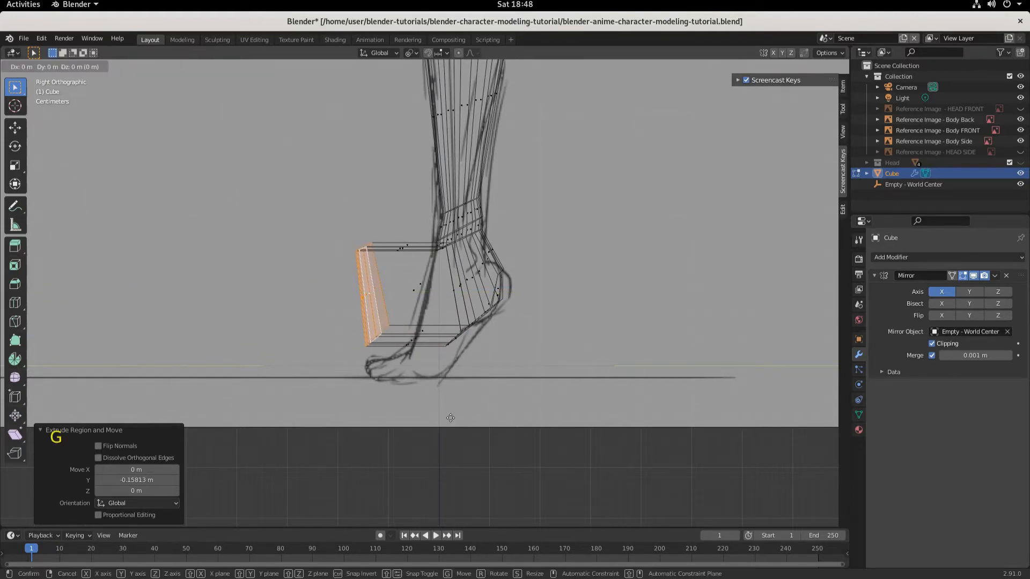
pyautogui.press('z')
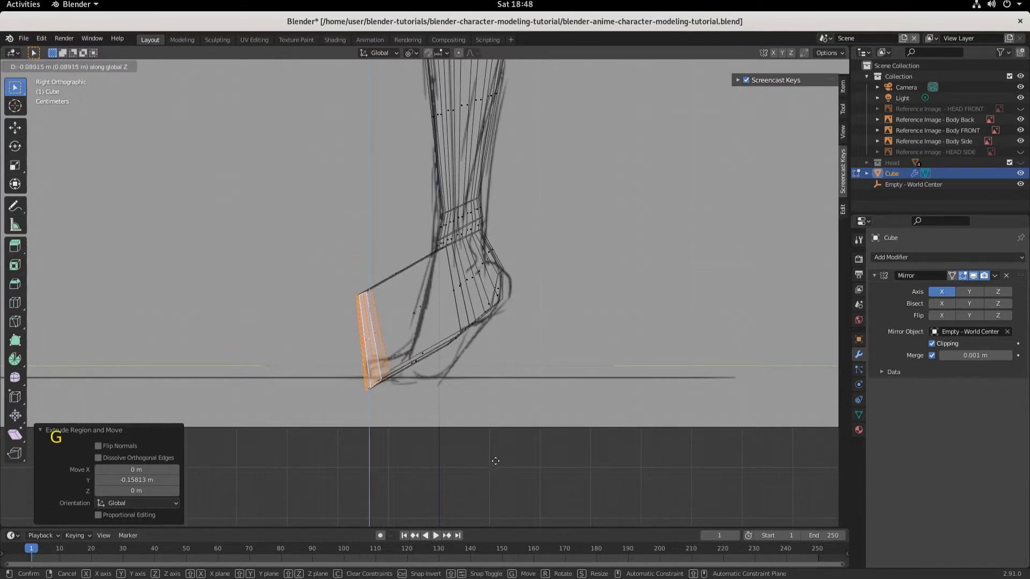
pyautogui.click(494, 455)
pyautogui.press('r')
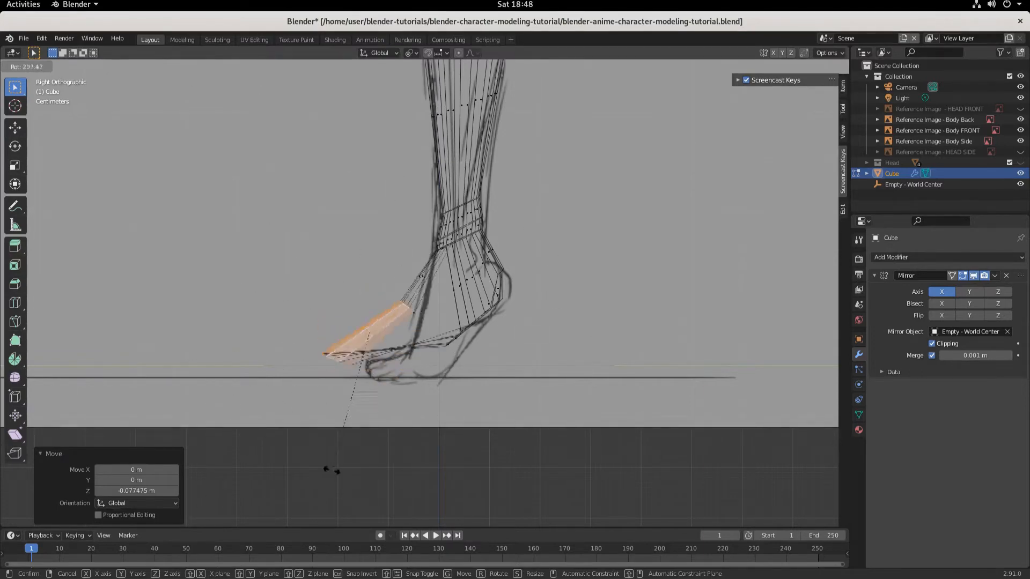
pyautogui.click(468, 383)
pyautogui.moveTo(468, 384); pyautogui.dragTo(579, 467, button='middle')
pyautogui.press('KP_1')
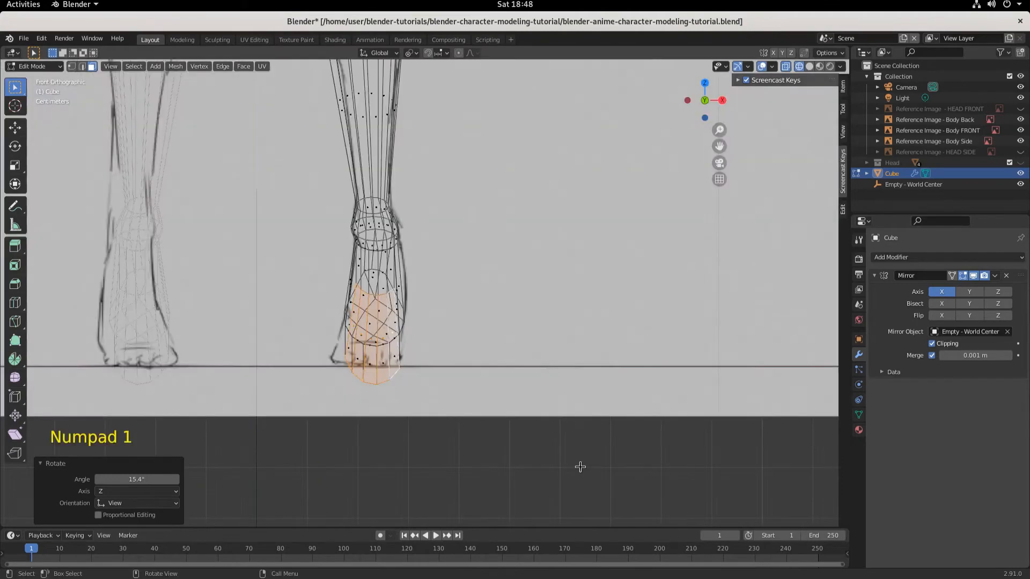
pyautogui.press('KP_3')
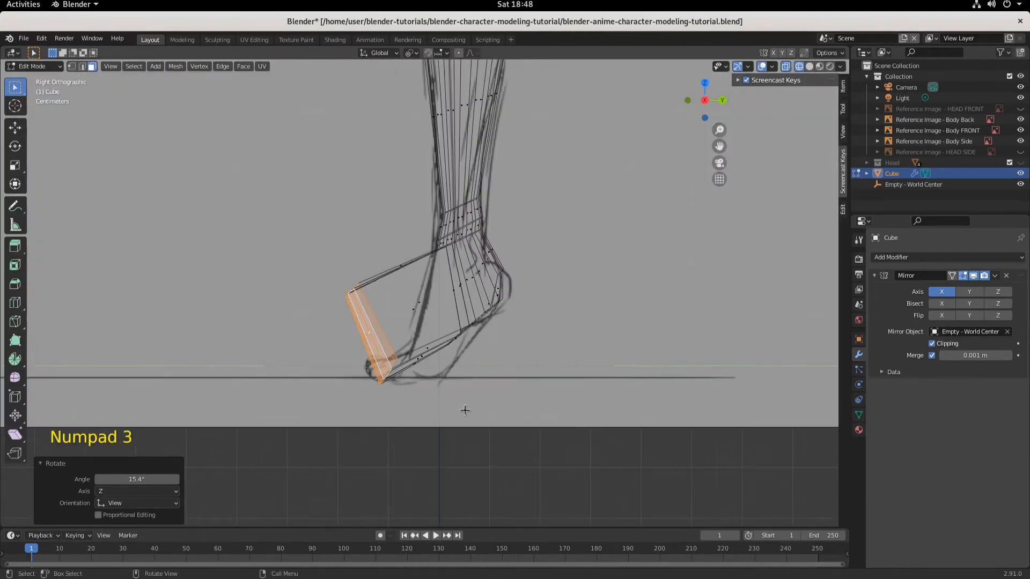
# Select the upper edges of the extruded front end and move them -0.12284 m in Z and 0.10564 m in Y in side view.
pyautogui.moveTo(292, 246); pyautogui.dragTo(383, 315)
pyautogui.moveTo(362, 403); pyautogui.dragTo(467, 432, button='middle')
pyautogui.click(809, 66)
pyautogui.scroll(4, 473, 314)
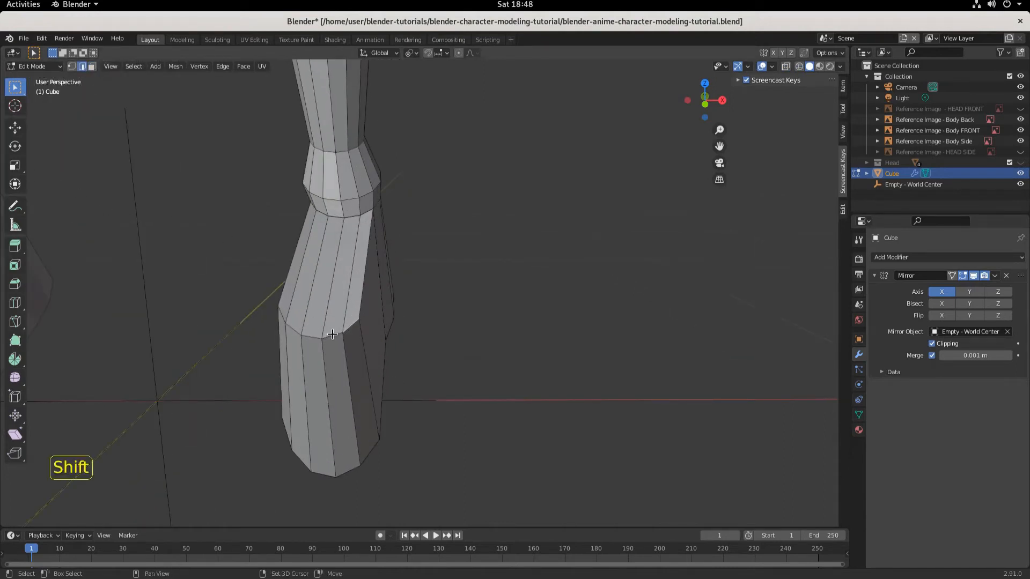
pyautogui.keyDown('shift'); pyautogui.click(331, 336); pyautogui.keyUp('shift')
pyautogui.keyDown('shift'); pyautogui.click(312, 337); pyautogui.keyUp('shift')
pyautogui.keyDown('shift'); pyautogui.click(294, 330); pyautogui.keyUp('shift')
pyautogui.press('KP_3')
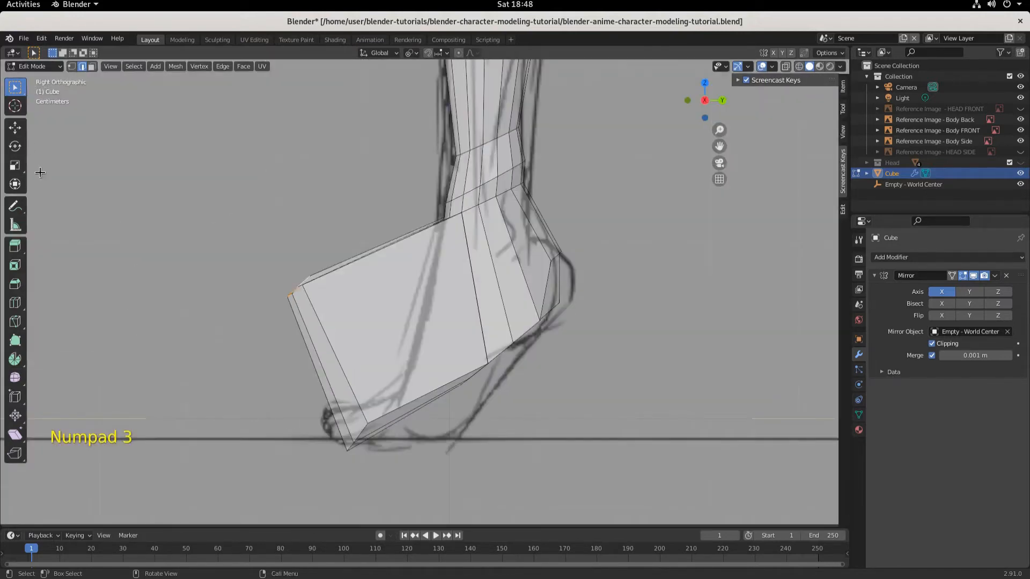
pyautogui.click(20, 130)
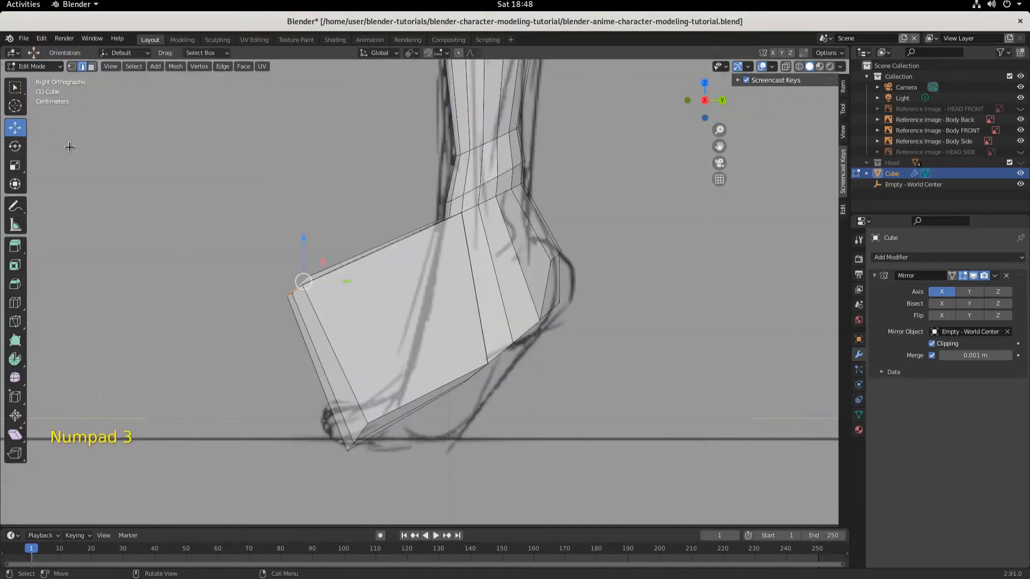
pyautogui.moveTo(303, 239); pyautogui.dragTo(346, 351)
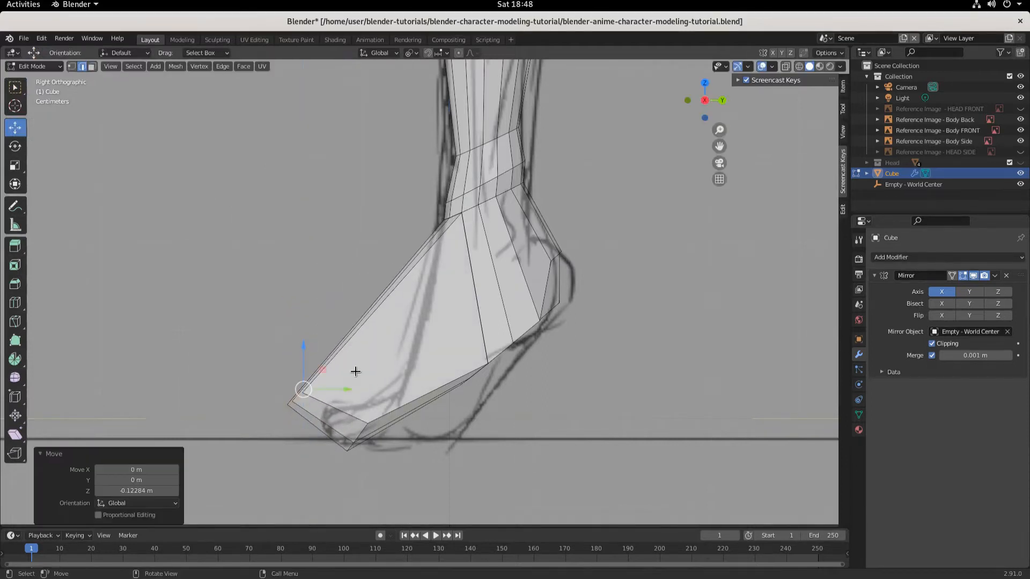
pyautogui.moveTo(348, 387)
pyautogui.mouseDown()
pyautogui.moveTo(449, 396)
pyautogui.moveTo(442, 386)
pyautogui.mouseUp()
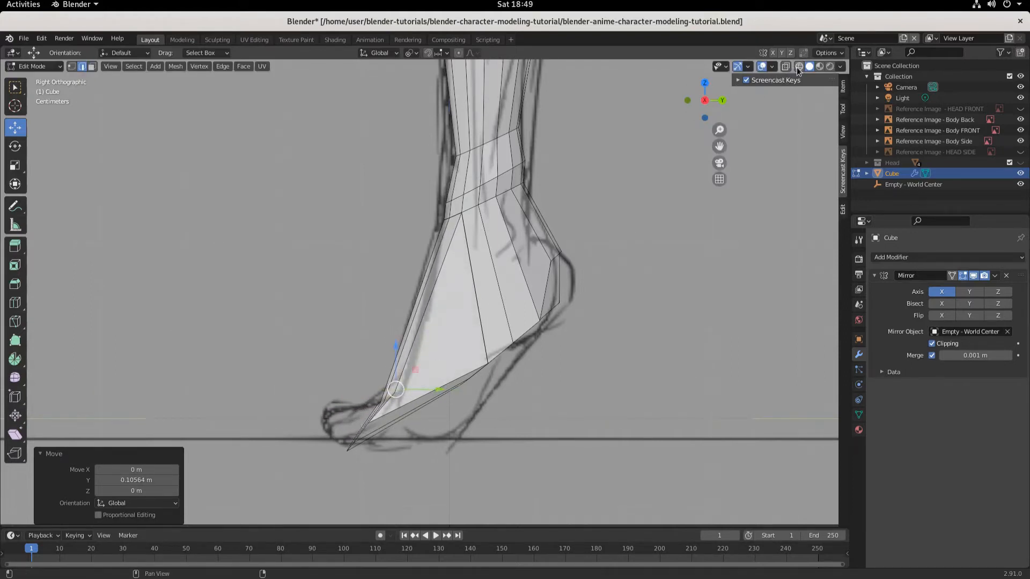
# Select the lower edges of the front end and move them 0.10011 m in Y, 0.003071 m in Z and another 0.009213 m in Y.
pyautogui.moveTo(488, 429); pyautogui.dragTo(372, 481, button='middle')
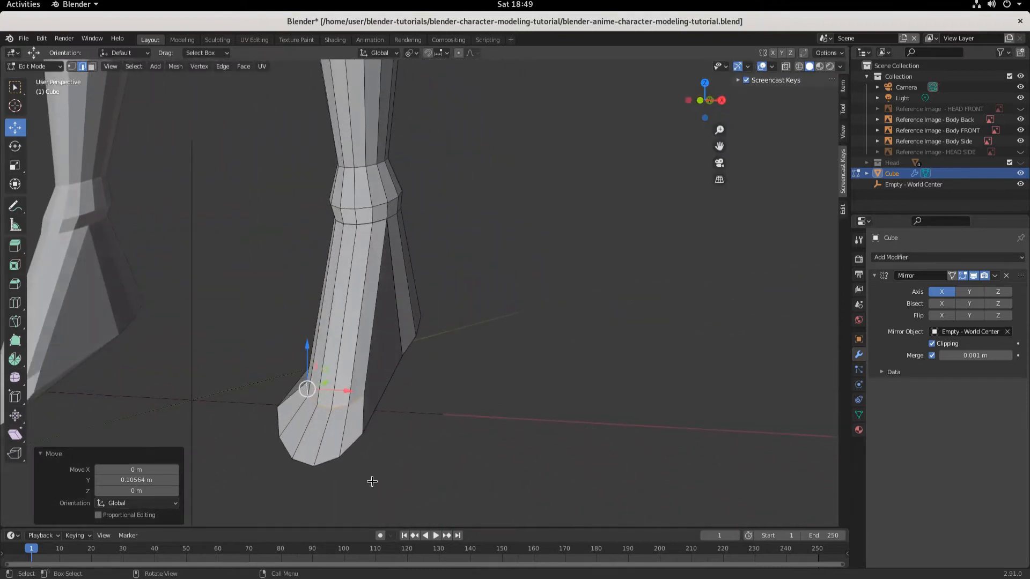
pyautogui.click(350, 447)
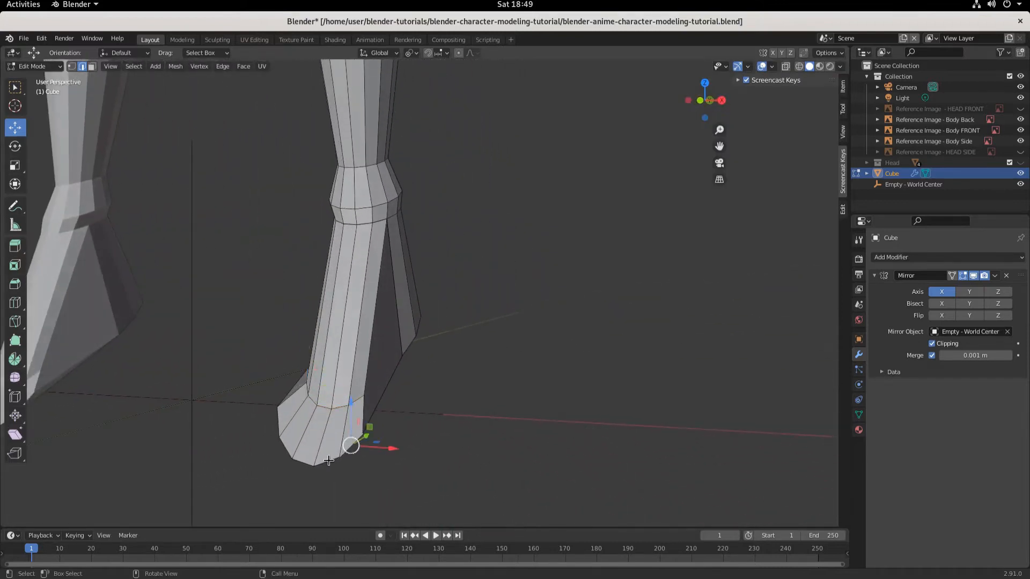
pyautogui.keyDown('shift'); pyautogui.click(311, 460); pyautogui.keyUp('shift')
pyautogui.keyDown('shift'); pyautogui.click(300, 463); pyautogui.keyUp('shift')
pyautogui.keyDown('shift'); pyautogui.click(284, 447); pyautogui.keyUp('shift')
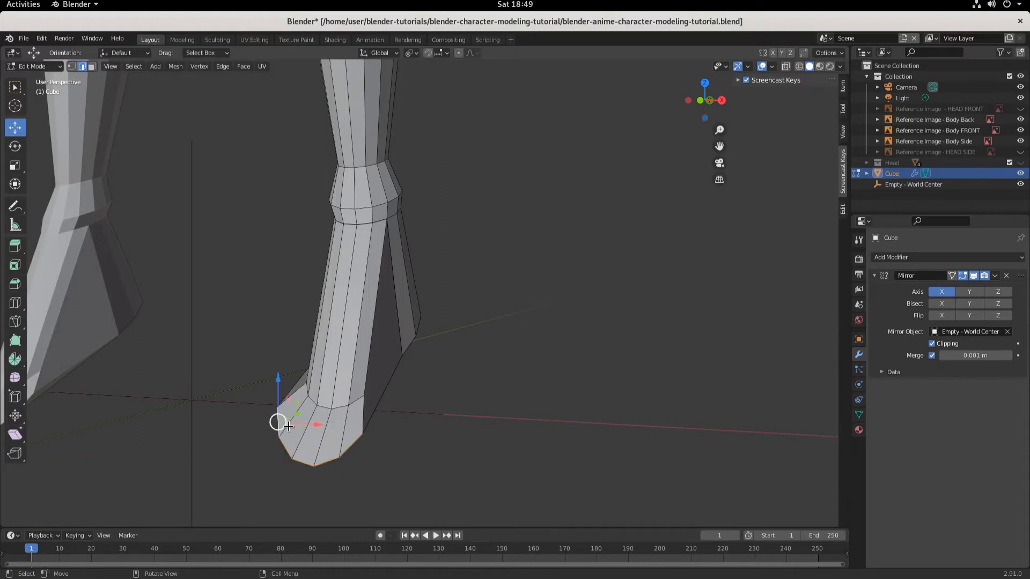
pyautogui.press('KP_3')
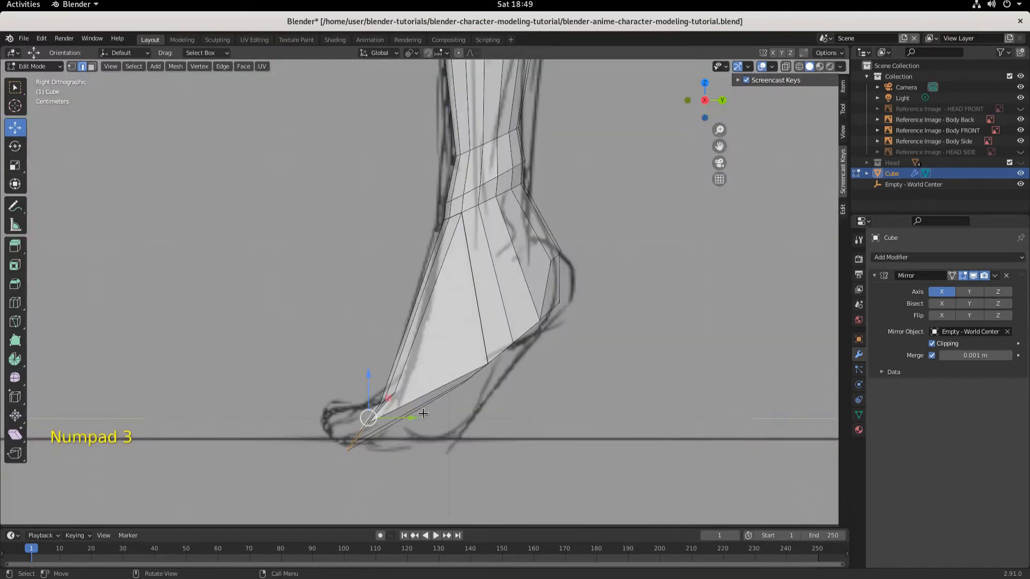
pyautogui.moveTo(411, 419); pyautogui.dragTo(504, 398)
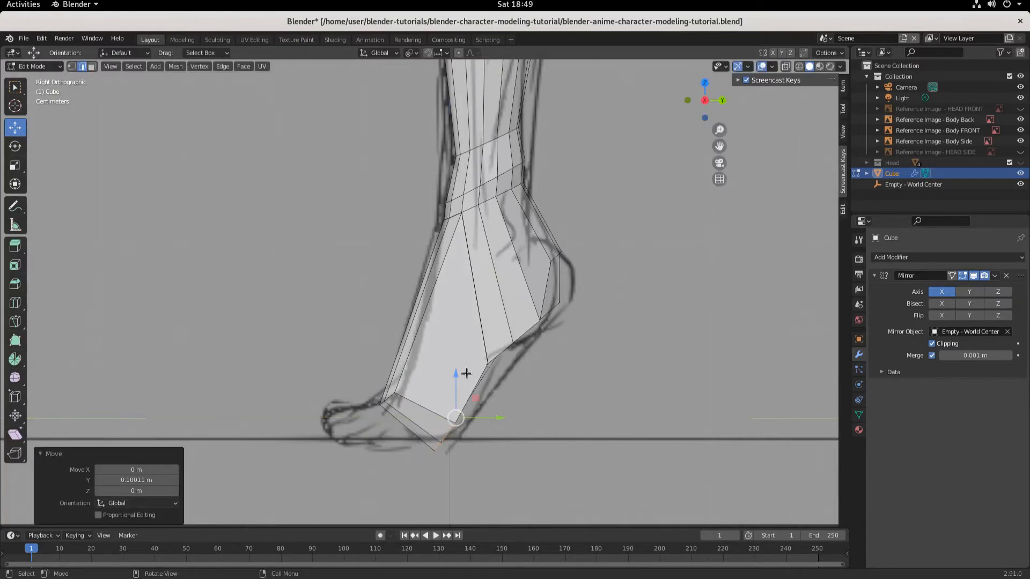
pyautogui.moveTo(455, 375); pyautogui.dragTo(465, 372)
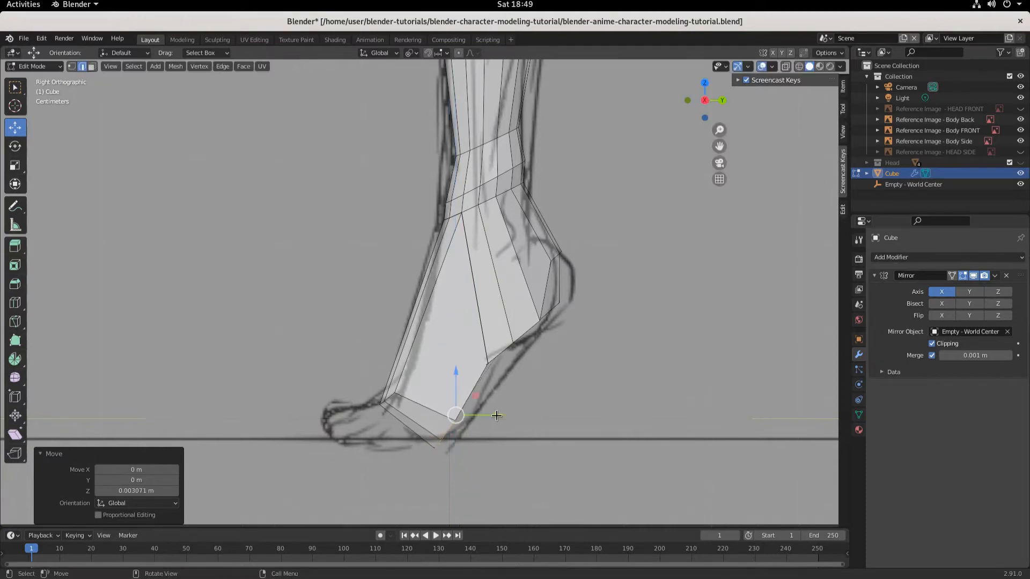
pyautogui.moveTo(496, 416); pyautogui.dragTo(507, 410)
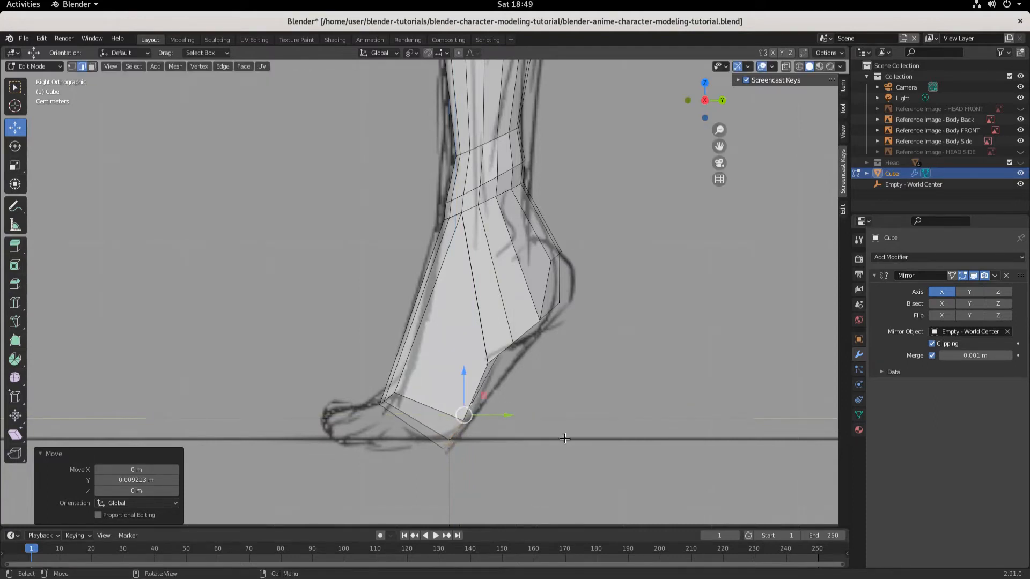
# Raise the lower front edges 0.027594 m along global Z in front view and compare the foot with the front and side references.
pyautogui.scroll(-3, 530, 396)
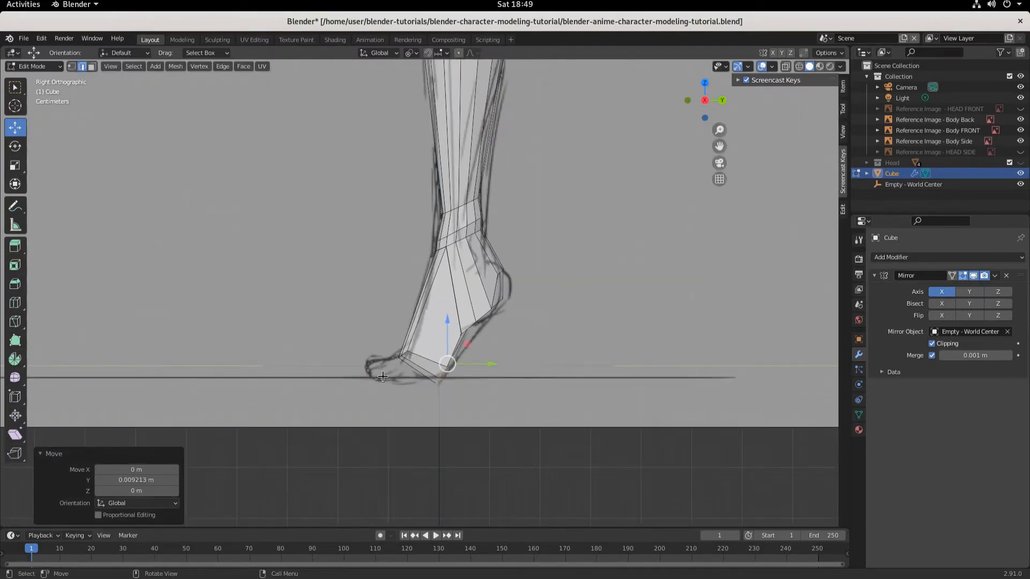
pyautogui.moveTo(382, 376); pyautogui.dragTo(625, 379, button='middle')
pyautogui.press('KP_1')
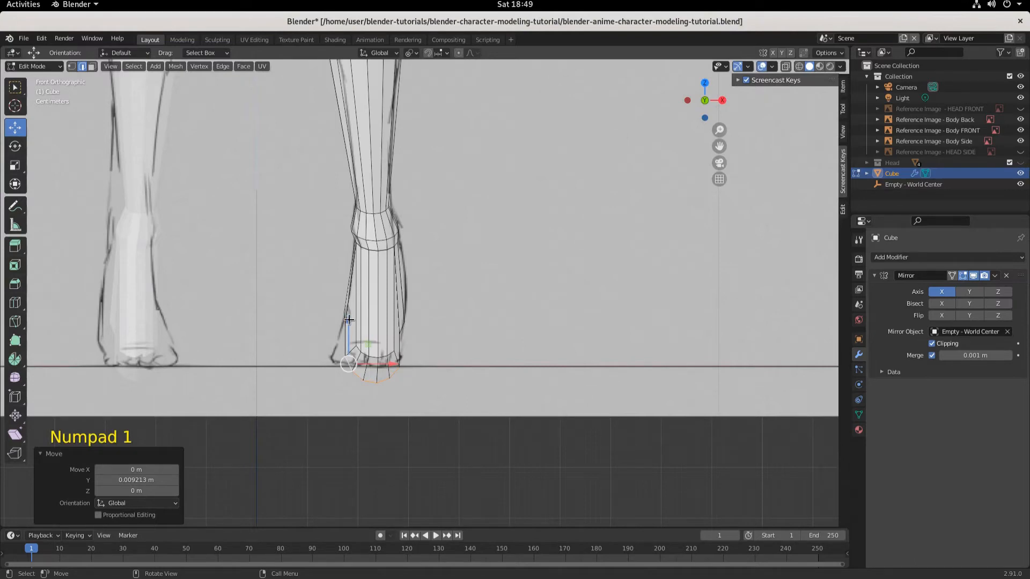
pyautogui.moveTo(349, 319); pyautogui.dragTo(344, 303)
pyautogui.press('KP_3')
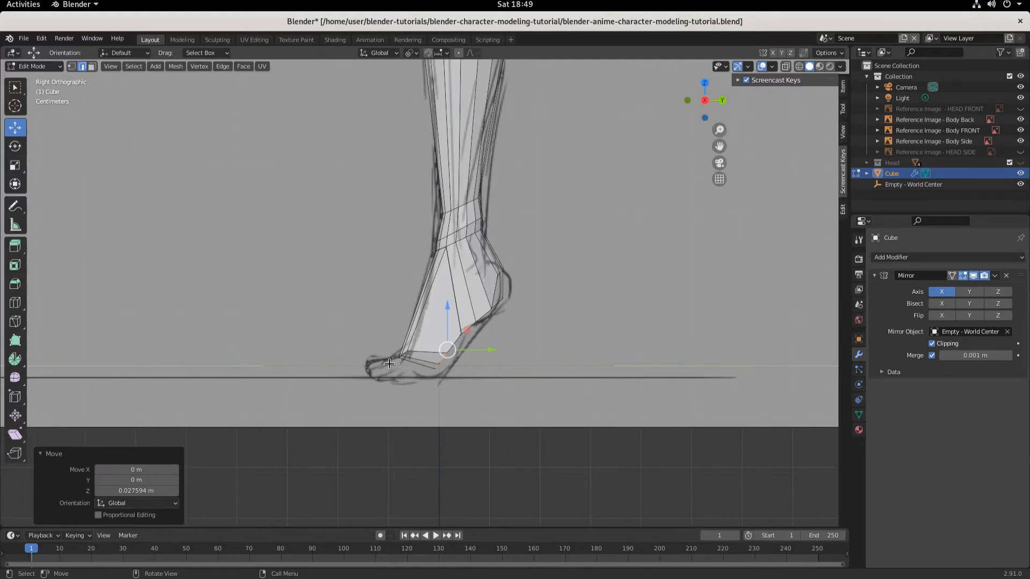
pyautogui.press('KP_1')
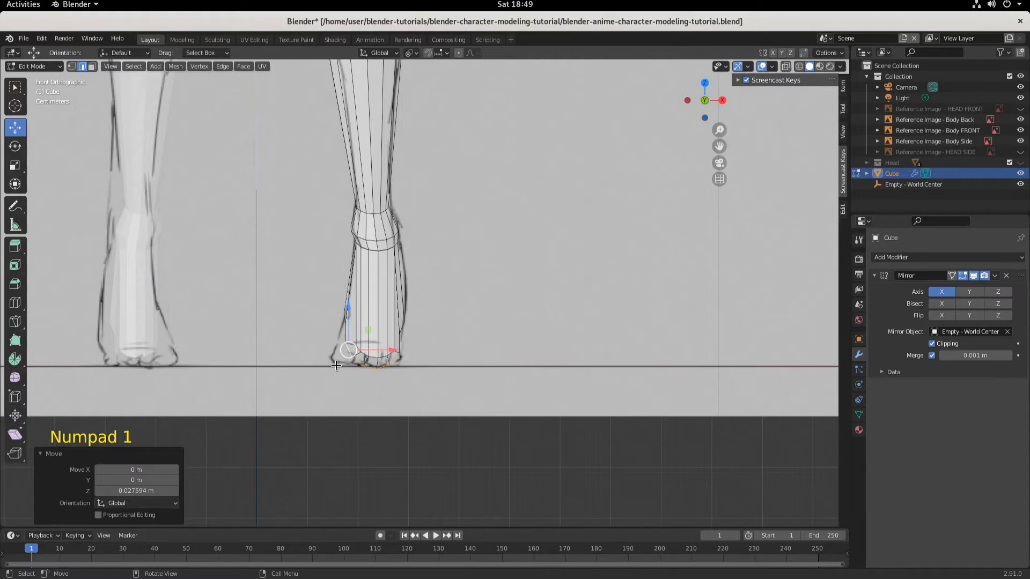
pyautogui.press('KP_3')
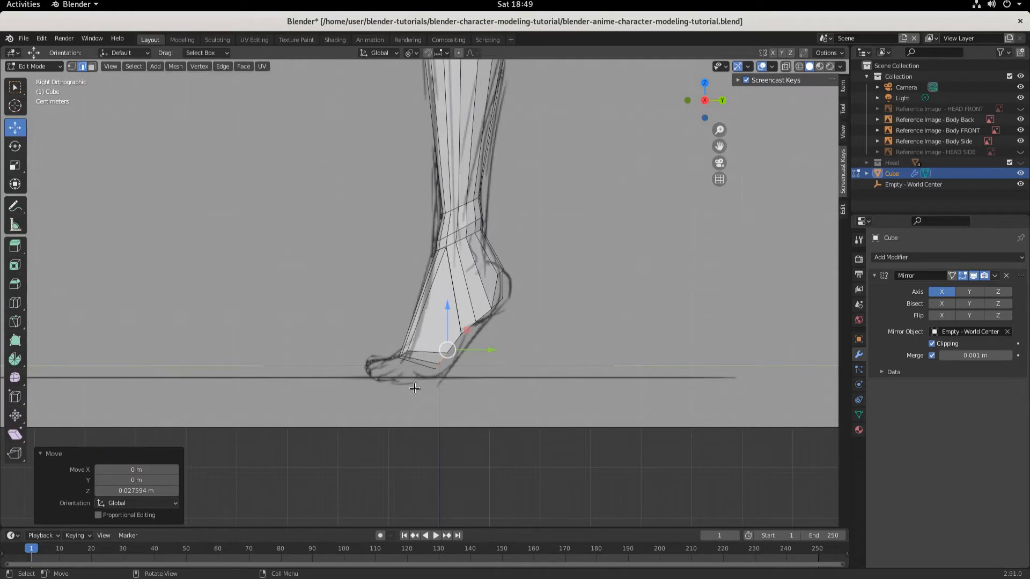
pyautogui.scroll(2, 415, 388)
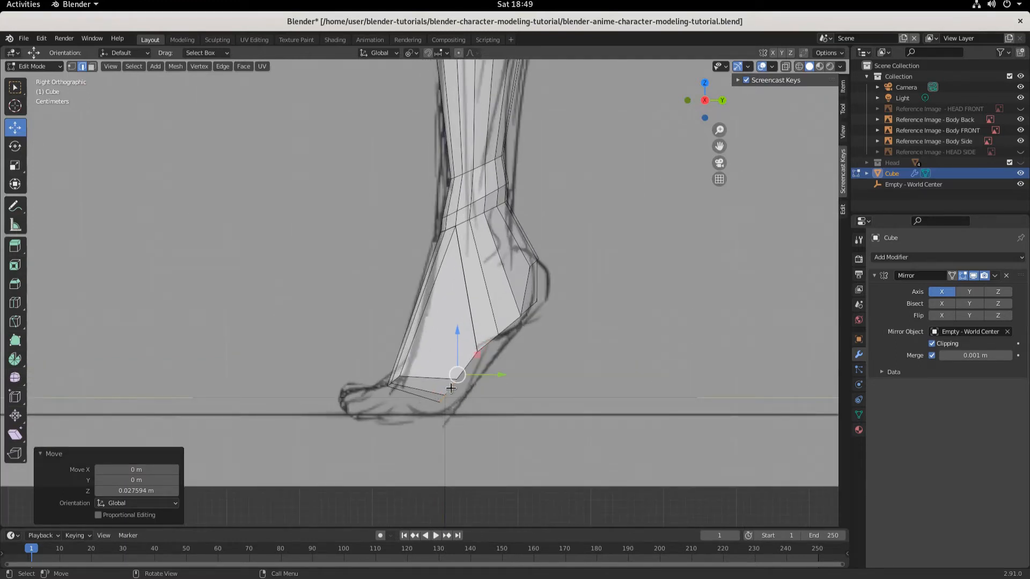
pyautogui.moveTo(457, 335); pyautogui.dragTo(453, 335)
pyautogui.rightClick(453, 334)
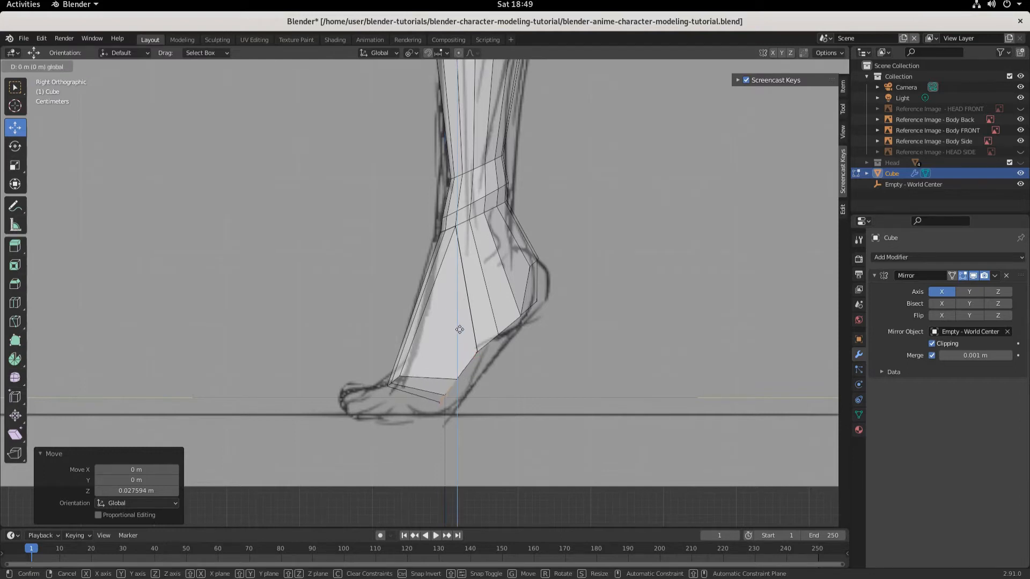
# Select the foot's whole lower front end in wireframe, move it -0.006633 m in Z and rotate it -27.7° in side view.
pyautogui.click(798, 66)
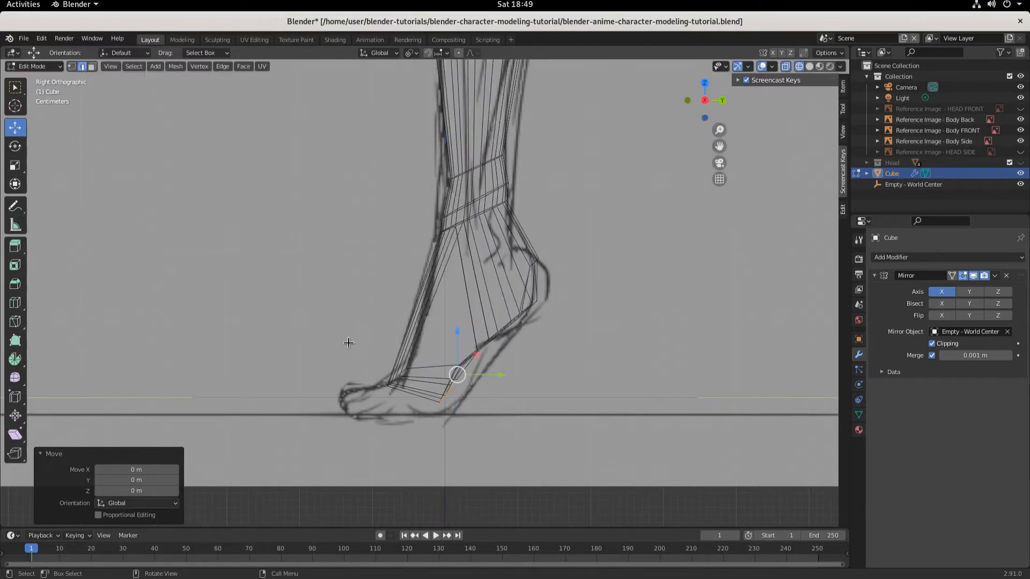
pyautogui.moveTo(348, 343); pyautogui.dragTo(468, 418)
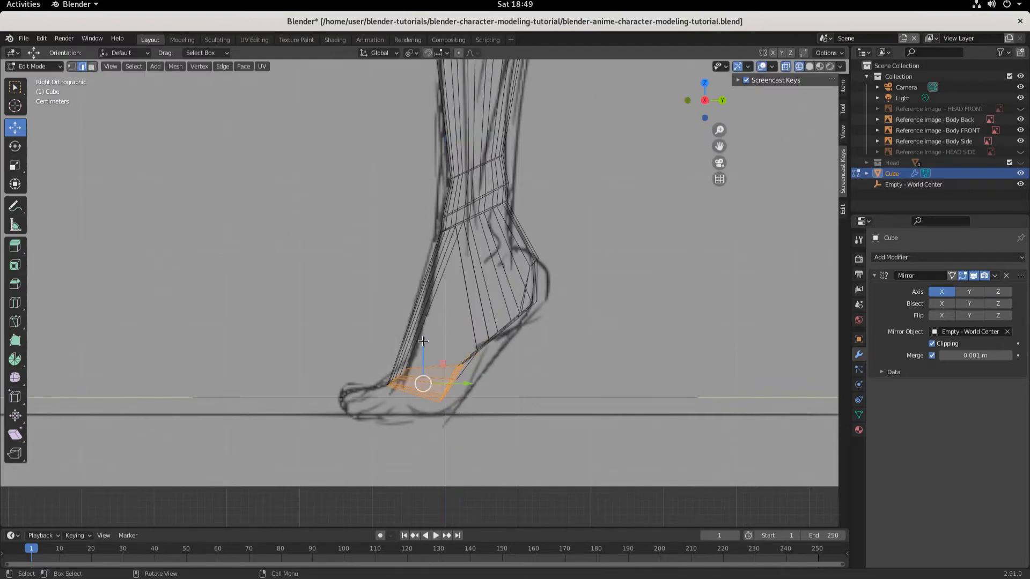
pyautogui.moveTo(423, 341); pyautogui.dragTo(418, 350)
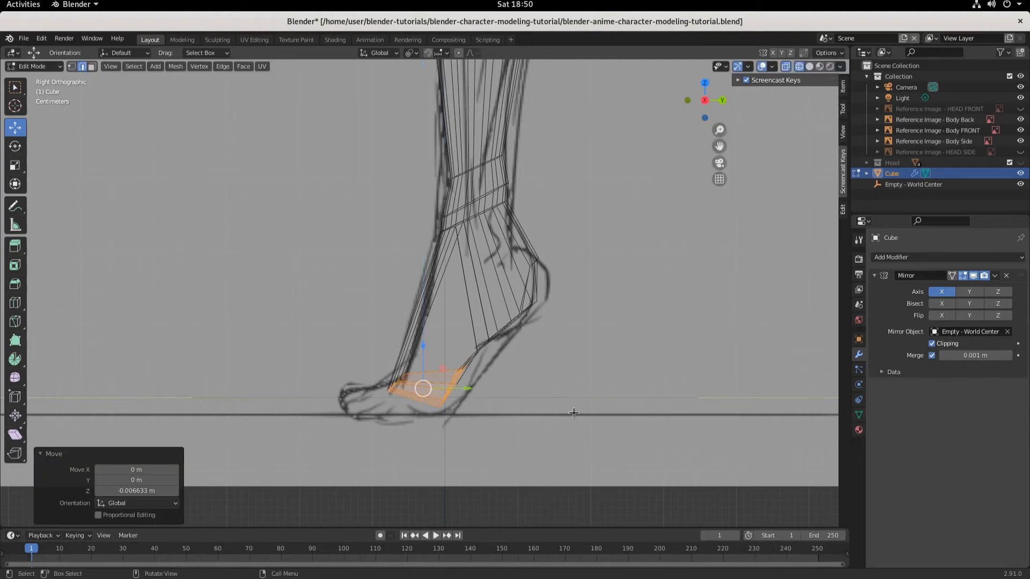
pyautogui.press('r')
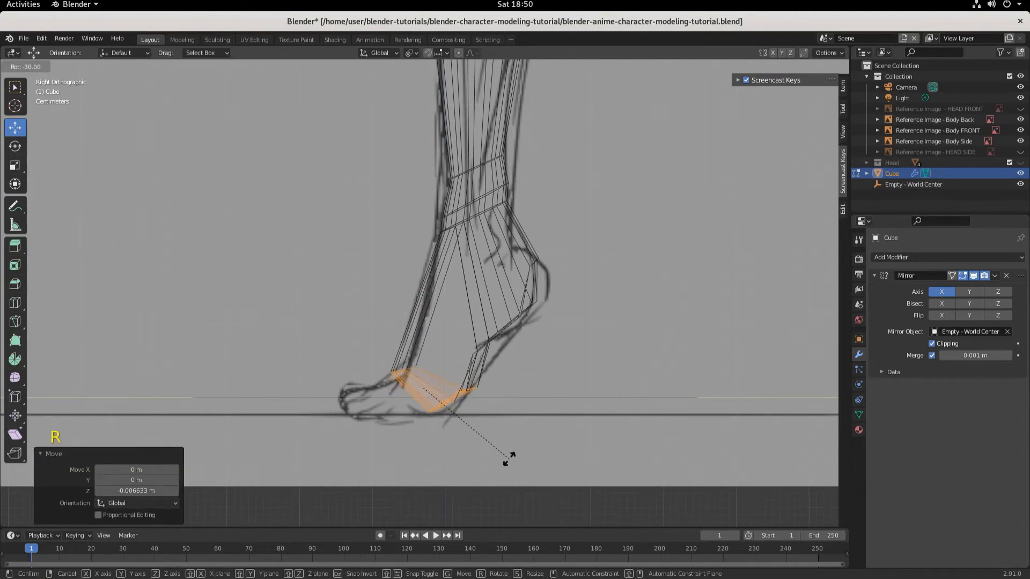
pyautogui.click(510, 453)
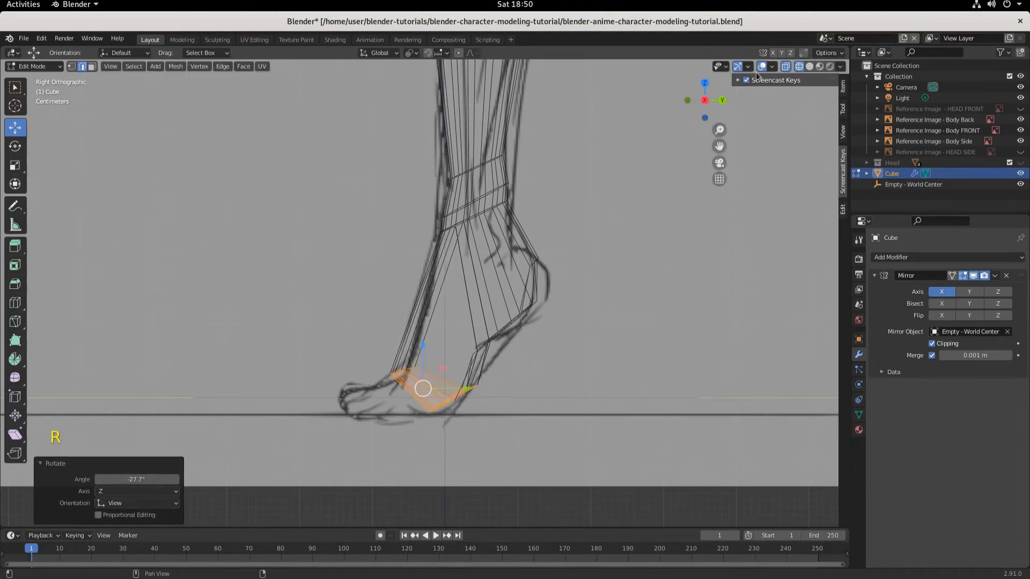
# Return the viewport to solid shading, check the foot from several angles and clear the edge selection in front view.
pyautogui.click(808, 66)
pyautogui.moveTo(552, 395)
pyautogui.mouseDown(button='middle')
pyautogui.moveTo(701, 384)
pyautogui.moveTo(799, 398)
pyautogui.moveTo(812, 384)
pyautogui.moveTo(828, 388)
pyautogui.mouseUp(button='middle')
pyautogui.moveTo(367, 325); pyautogui.dragTo(529, 345, button='middle')
pyautogui.press('KP_1')
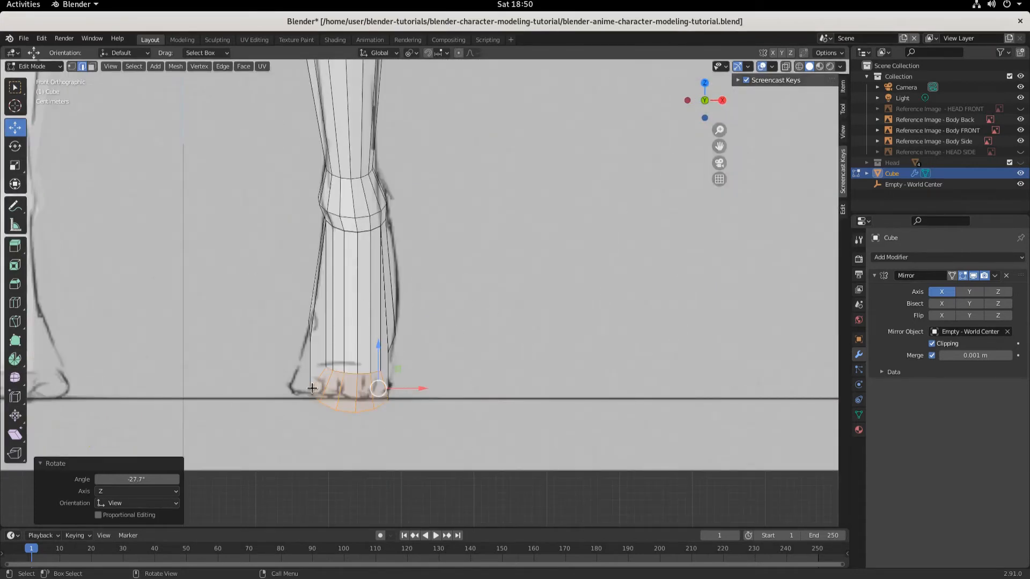
pyautogui.click(341, 391)
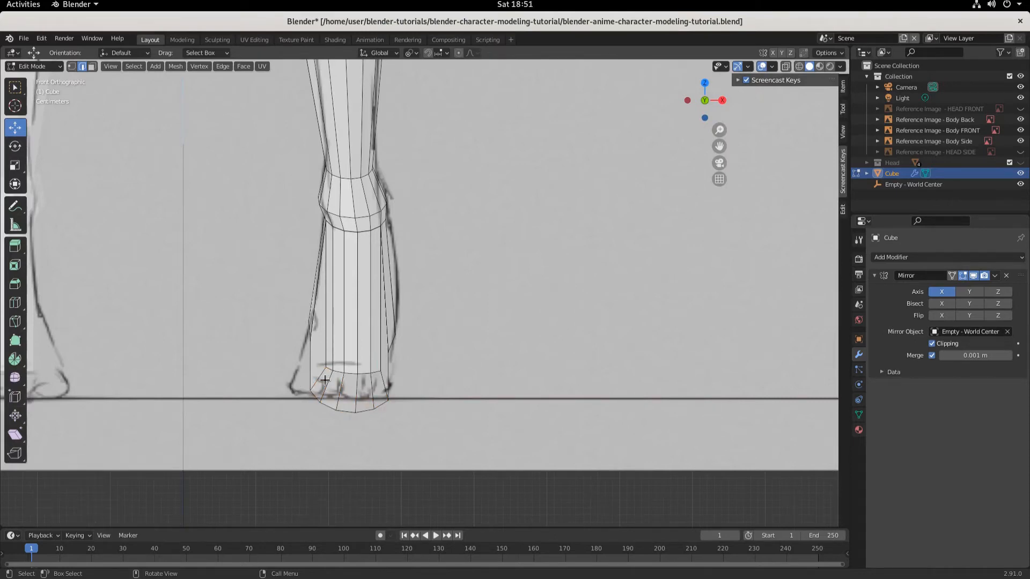
pyautogui.click(324, 381)
# Select the front faces at the foot's lower end and extrude them -0.081809 m along global Y in side view to form the toes.
pyautogui.click(91, 68)
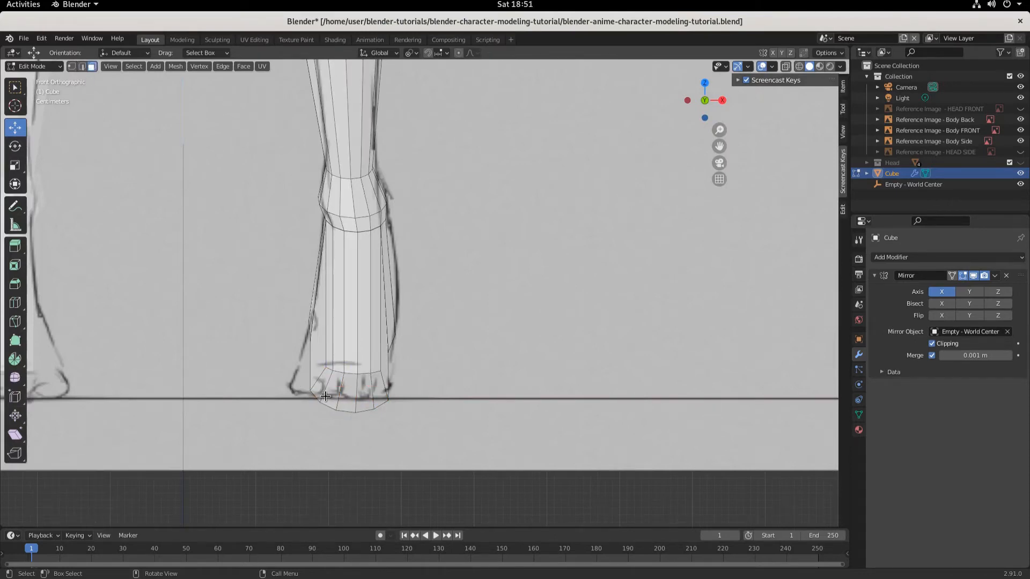
pyautogui.click(322, 390)
pyautogui.keyDown('shift'); pyautogui.click(336, 398); pyautogui.keyUp('shift')
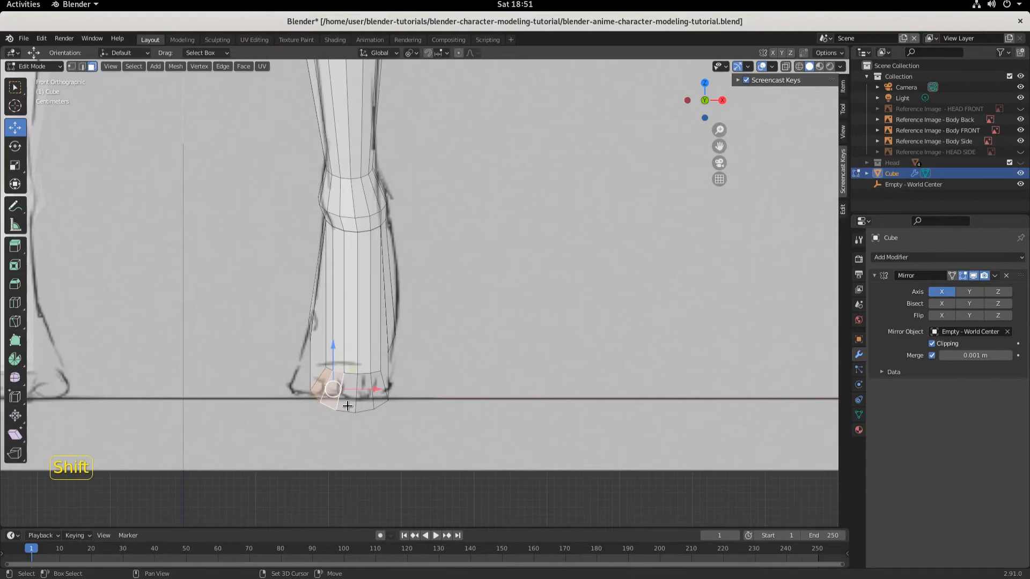
pyautogui.keyDown('shift'); pyautogui.click(351, 405); pyautogui.keyUp('shift')
pyautogui.keyDown('shift'); pyautogui.click(372, 403); pyautogui.keyUp('shift')
pyautogui.keyDown('shift'); pyautogui.click(377, 401); pyautogui.keyUp('shift')
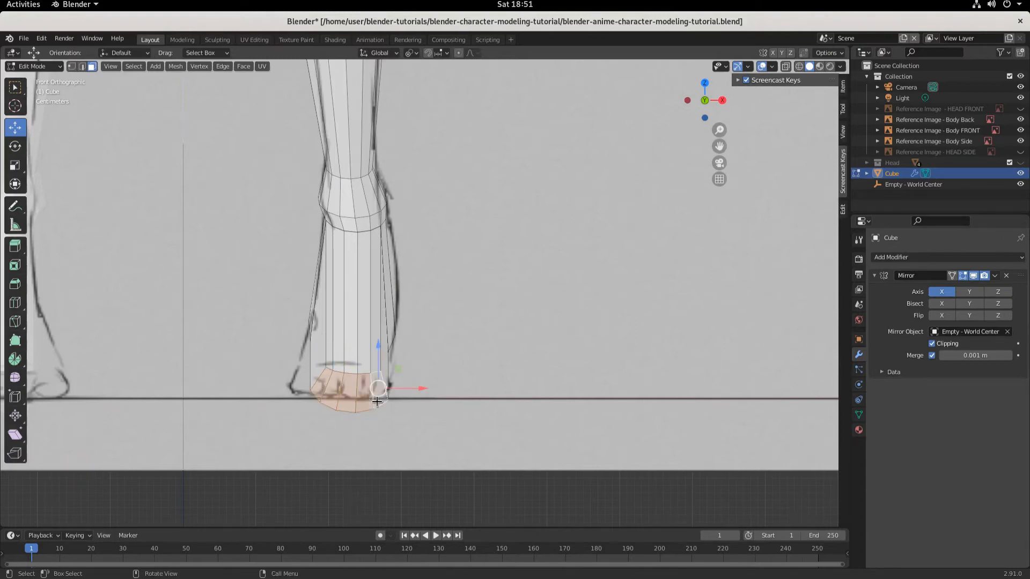
pyautogui.press('KP_3')
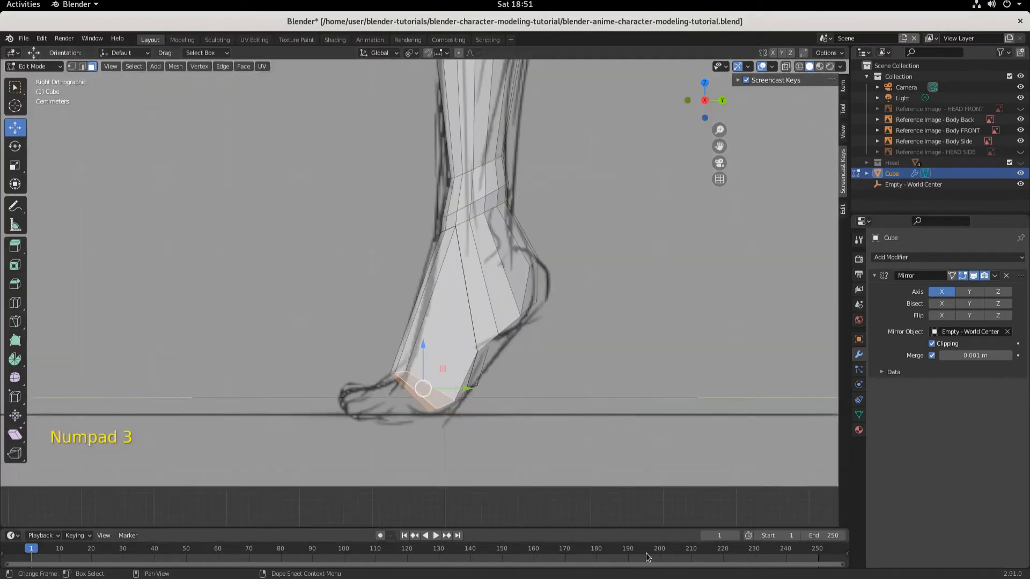
pyautogui.press('e')
pyautogui.press('y')
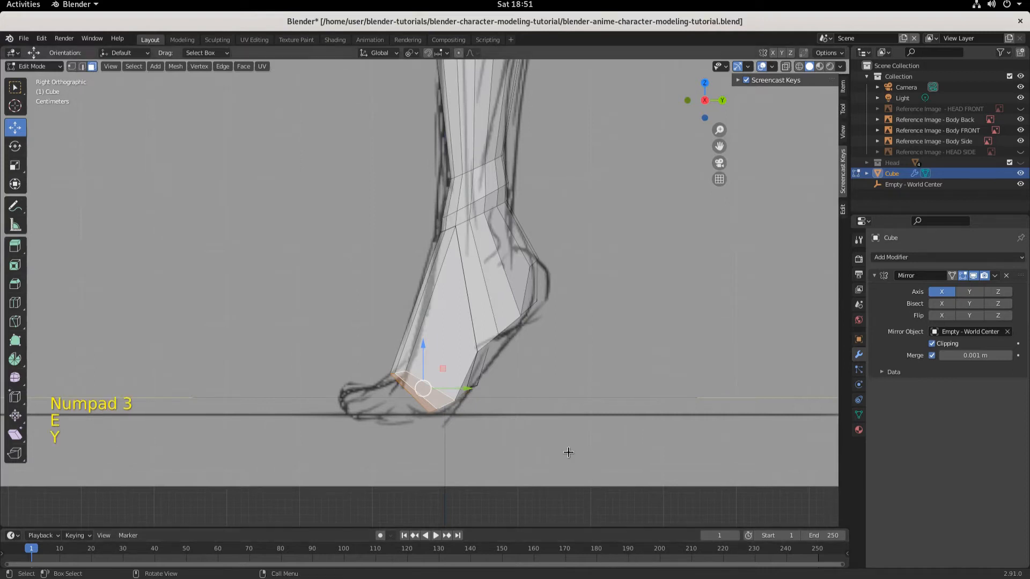
pyautogui.press('e')
pyautogui.press('y')
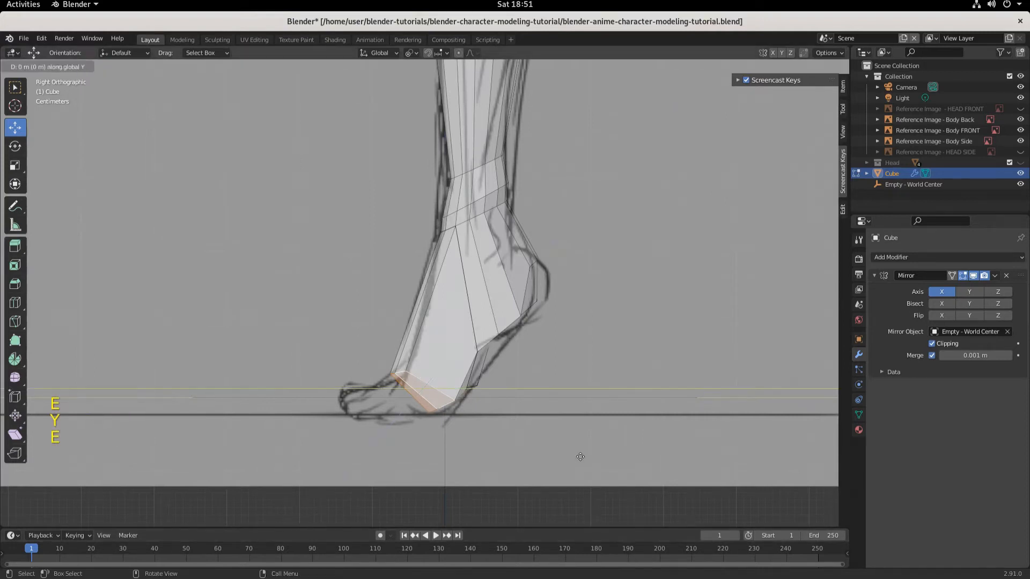
pyautogui.click(519, 471)
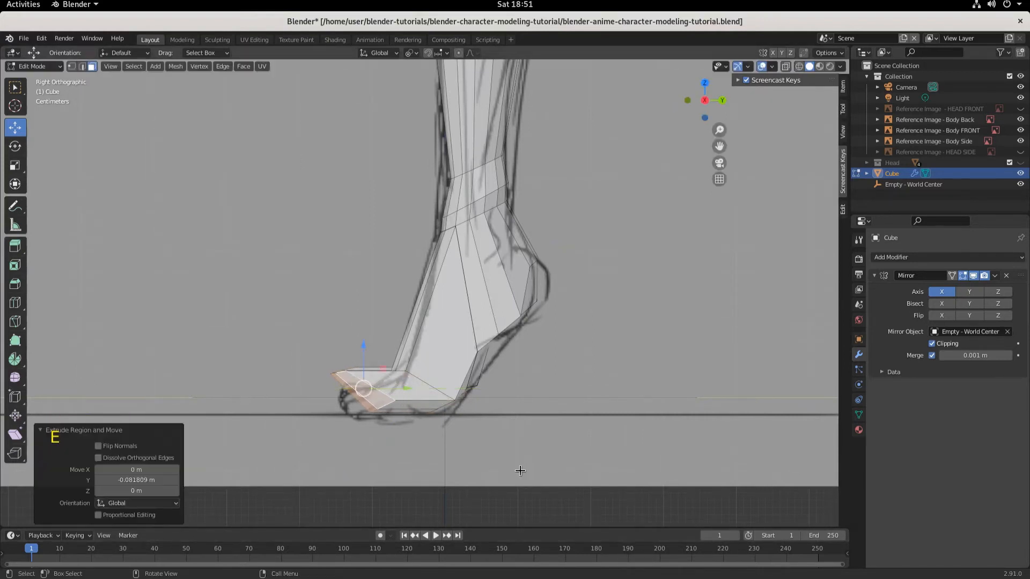
# Move the extruded toe faces 0.005896 m in Y and -0.021374 m in Z in side view, and scale them to 0.628.
pyautogui.press('g')
pyautogui.click(531, 485)
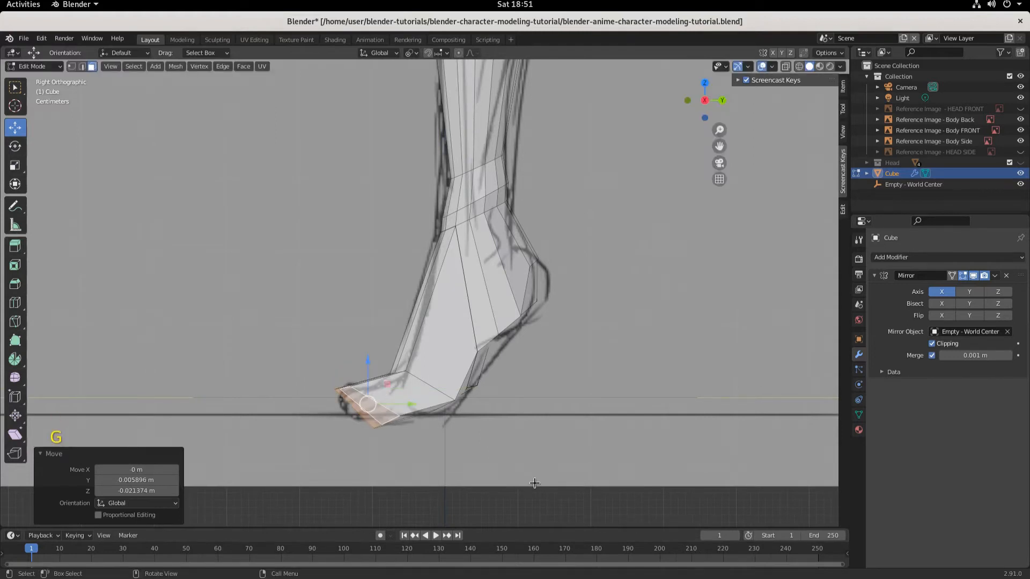
pyautogui.press('s')
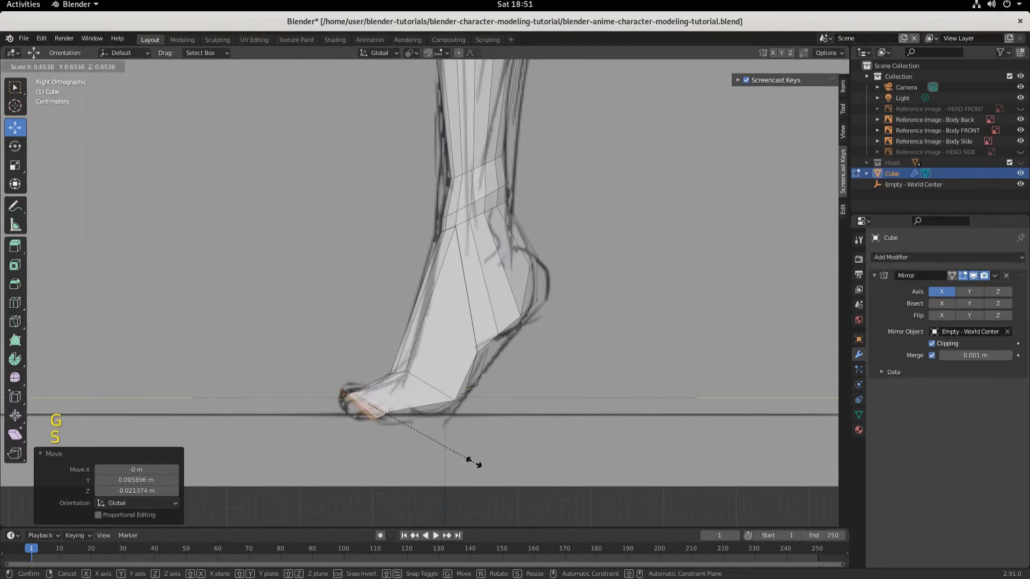
pyautogui.click(469, 460)
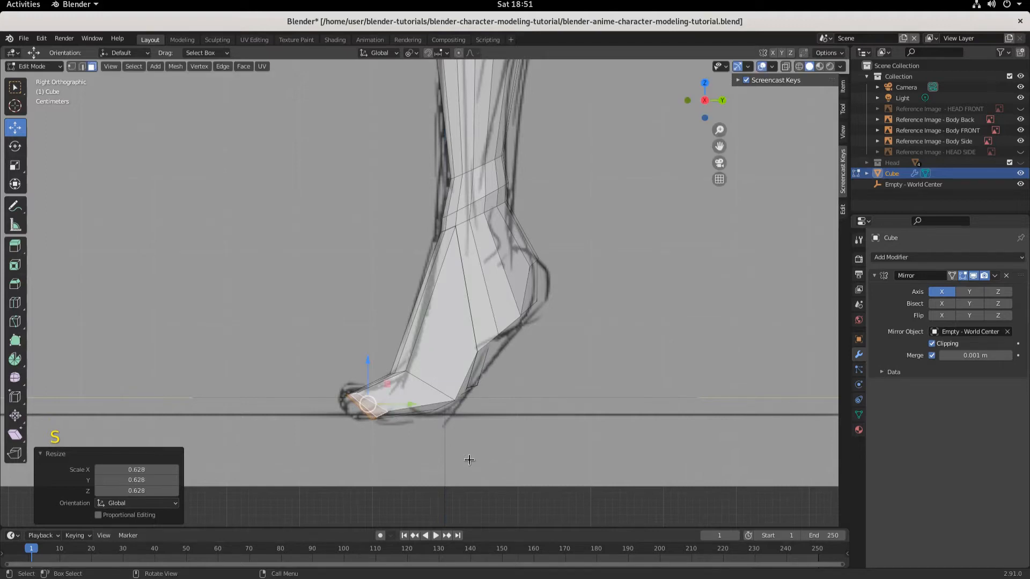
# Shift the toe faces along X in front view to line up with the foot and raise them 0.012529 m along global Z.
pyautogui.press('KP_1')
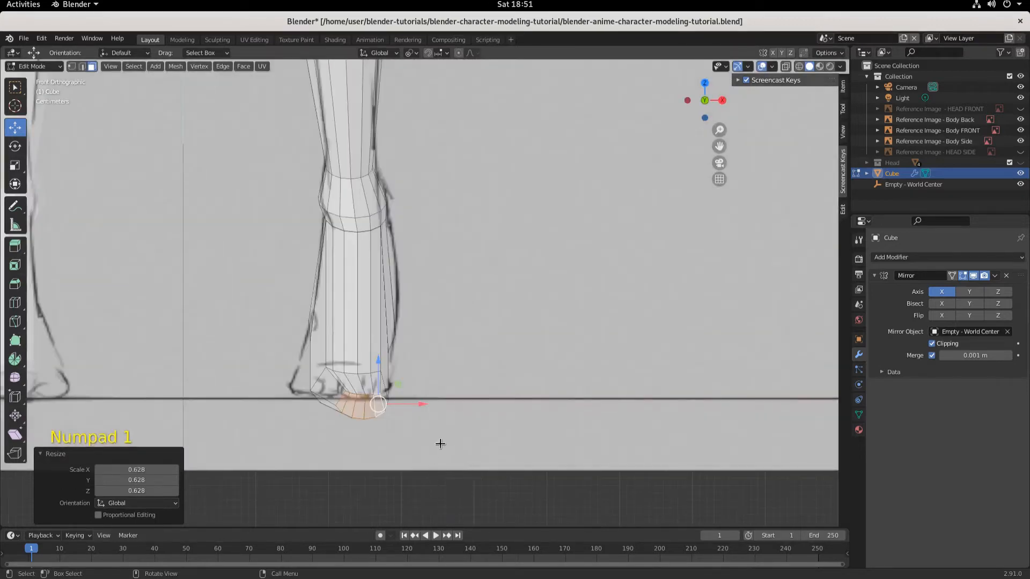
pyautogui.moveTo(418, 405); pyautogui.dragTo(399, 399)
pyautogui.moveTo(366, 363); pyautogui.dragTo(369, 355)
pyautogui.moveTo(368, 355); pyautogui.dragTo(507, 413, button='middle')
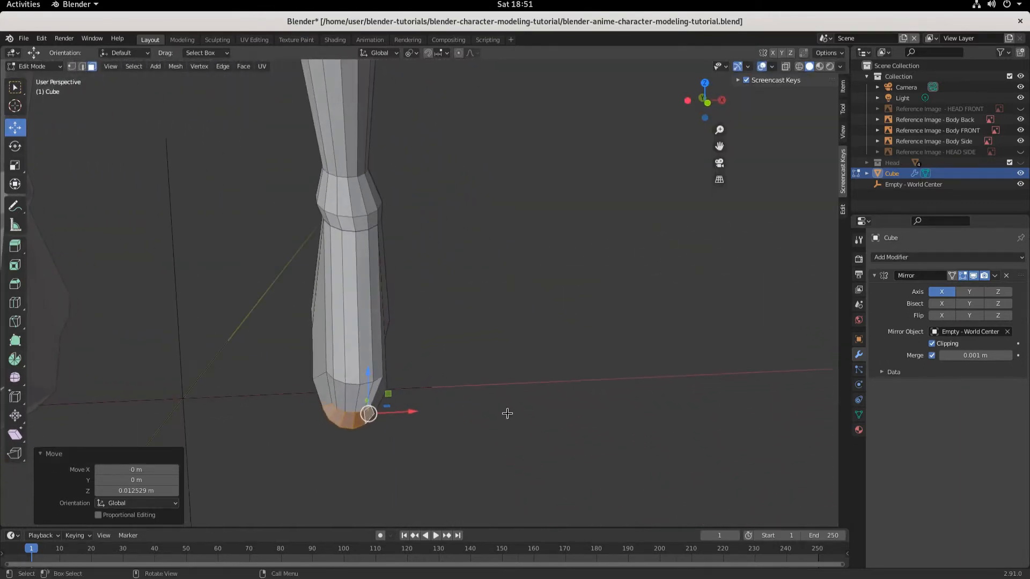
# Widen the toe faces by 1.509 along global X and move them 0.012175 m along X to fit the front reference.
pyautogui.press('s')
pyautogui.press('x')
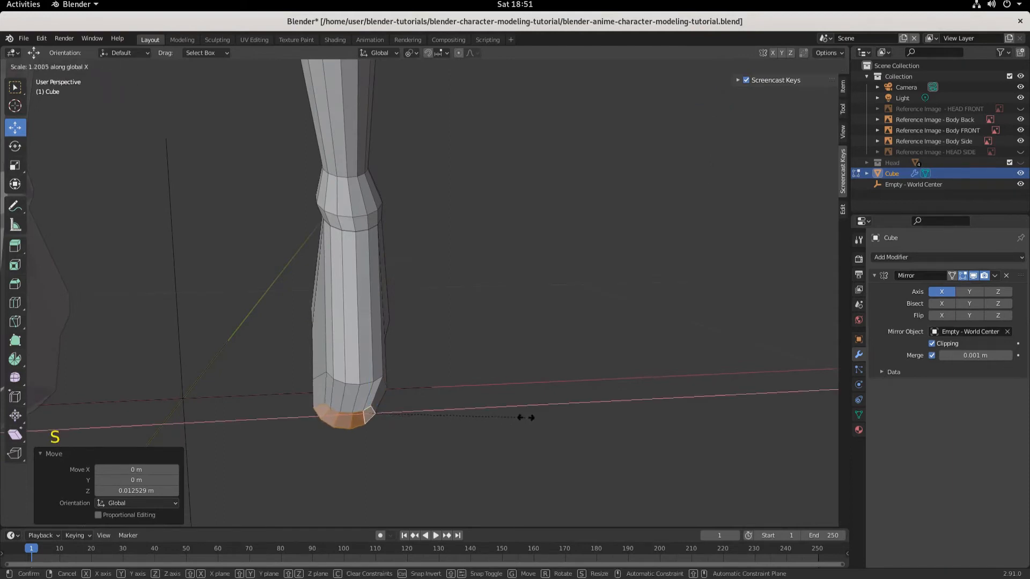
pyautogui.click(543, 415)
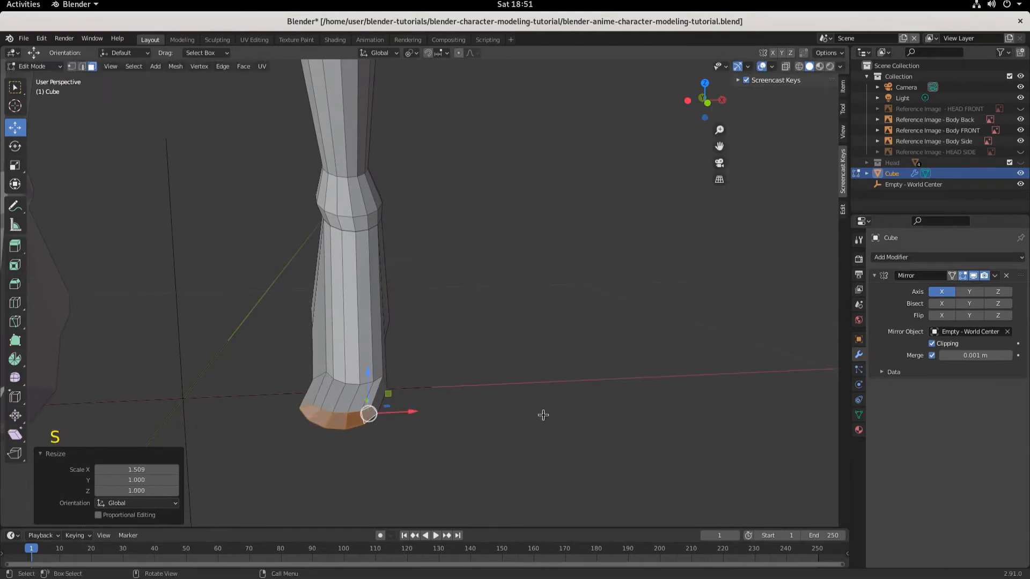
pyautogui.press('g')
pyautogui.press('x')
pyautogui.click(417, 413)
pyautogui.moveTo(417, 413); pyautogui.dragTo(328, 453, button='middle')
pyautogui.press('KP_1')
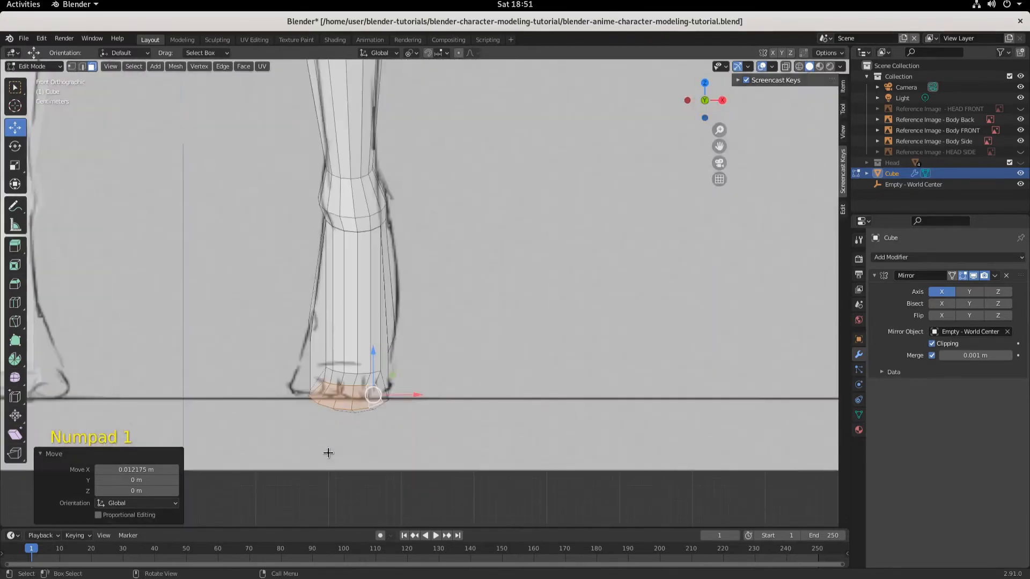
pyautogui.press('KP_Enter')
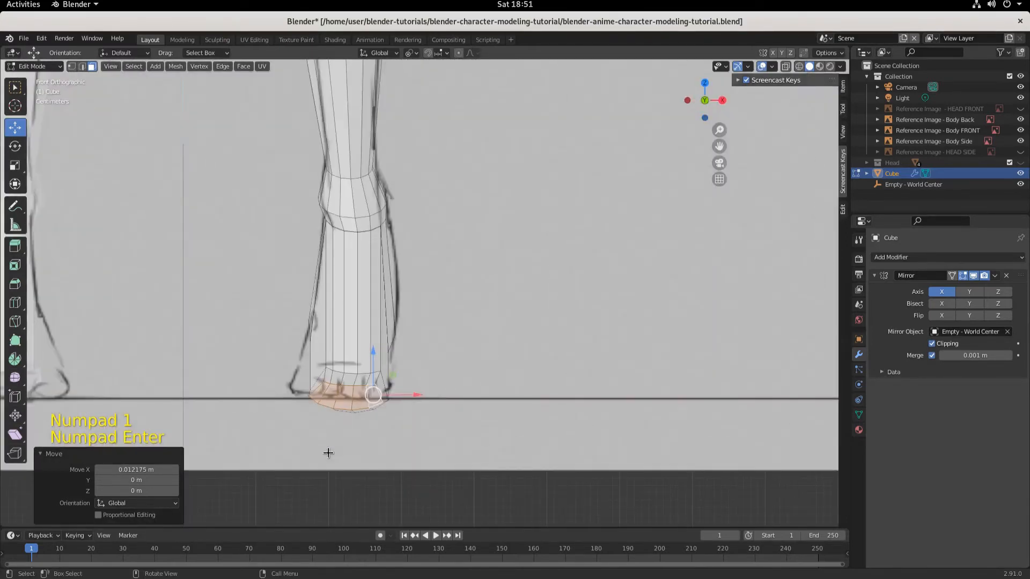
# Add two evenly spaced loop cuts running lengthwise along the side of the foot from heel to toes, without sliding them.
pyautogui.press('KP_3')
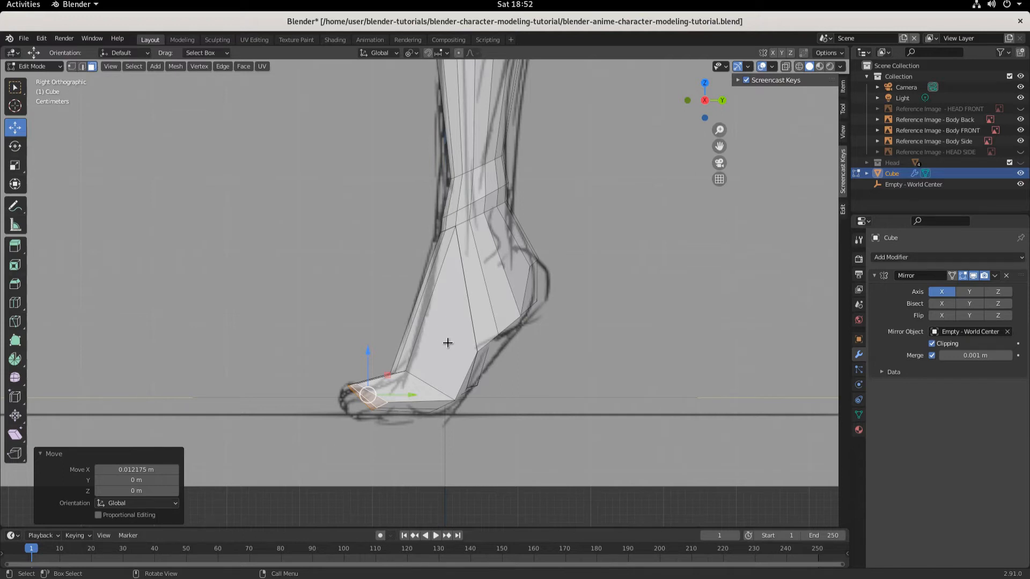
pyautogui.hotkey('ctrl', 'r')
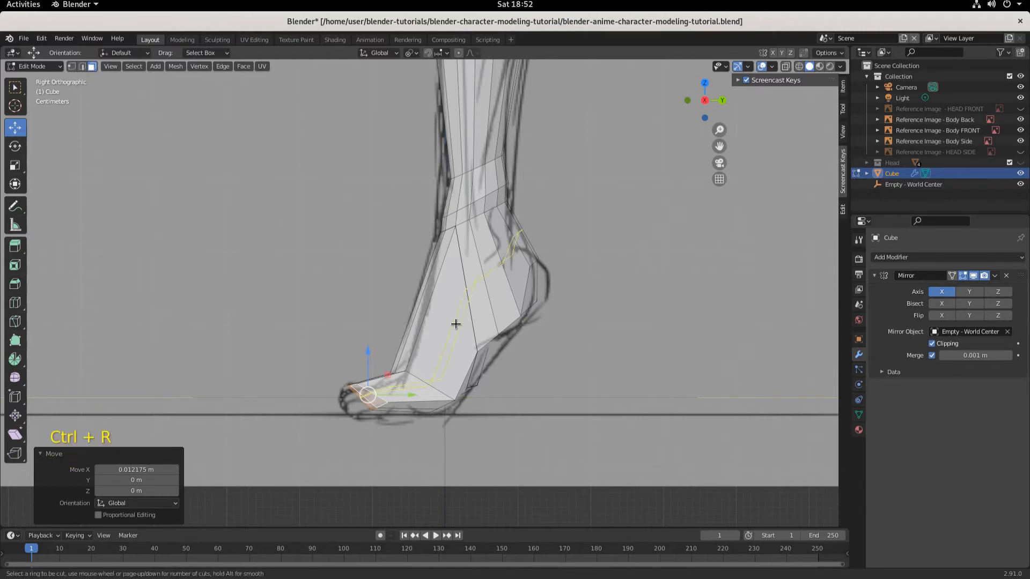
pyautogui.scroll(1, 455, 324)
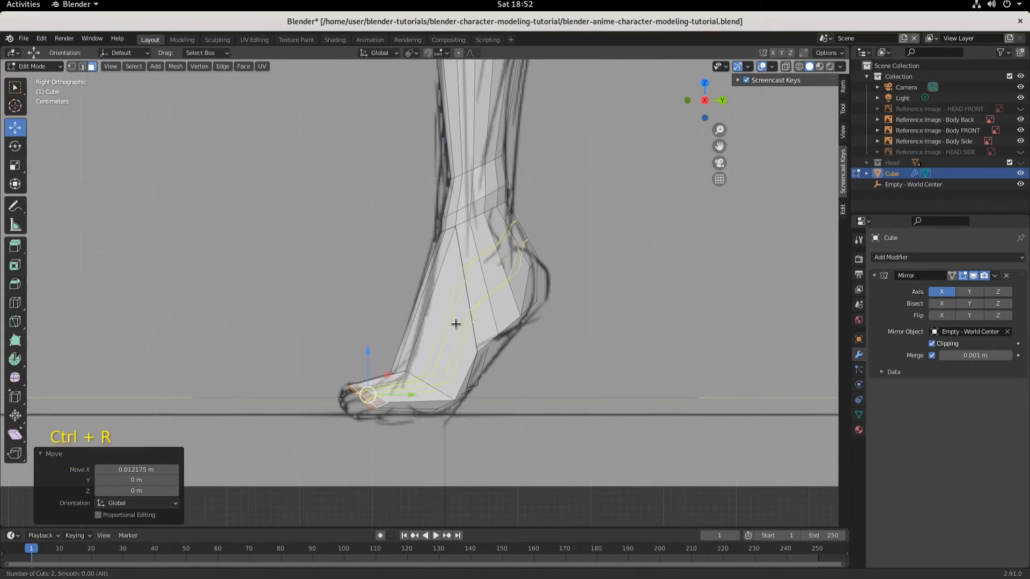
pyautogui.click(455, 324)
pyautogui.click(455, 324)
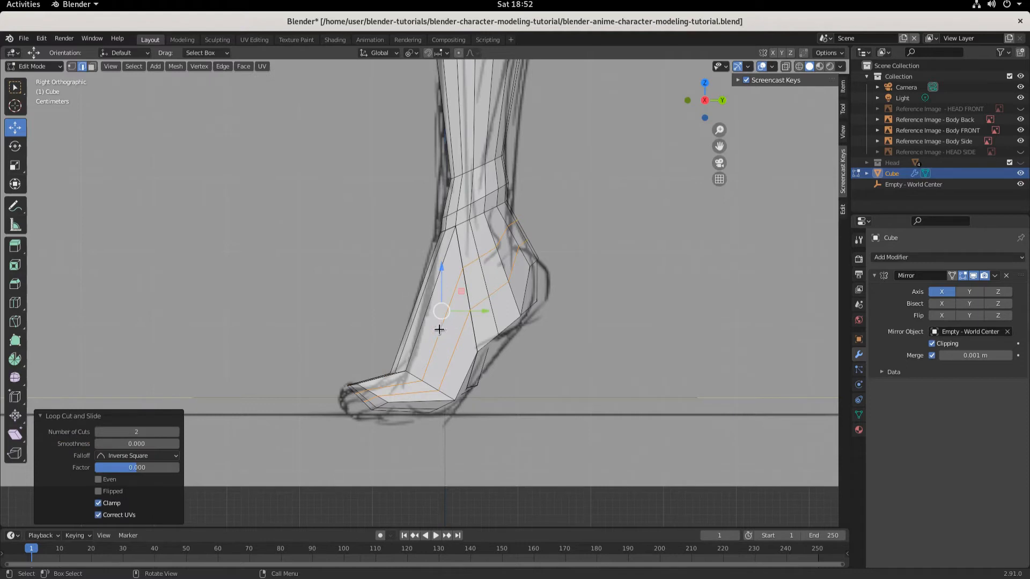
# Add three evenly spaced loop cuts across the foot between the ankle and the ball, without sliding them.
pyautogui.hotkey('ctrl', 'r')
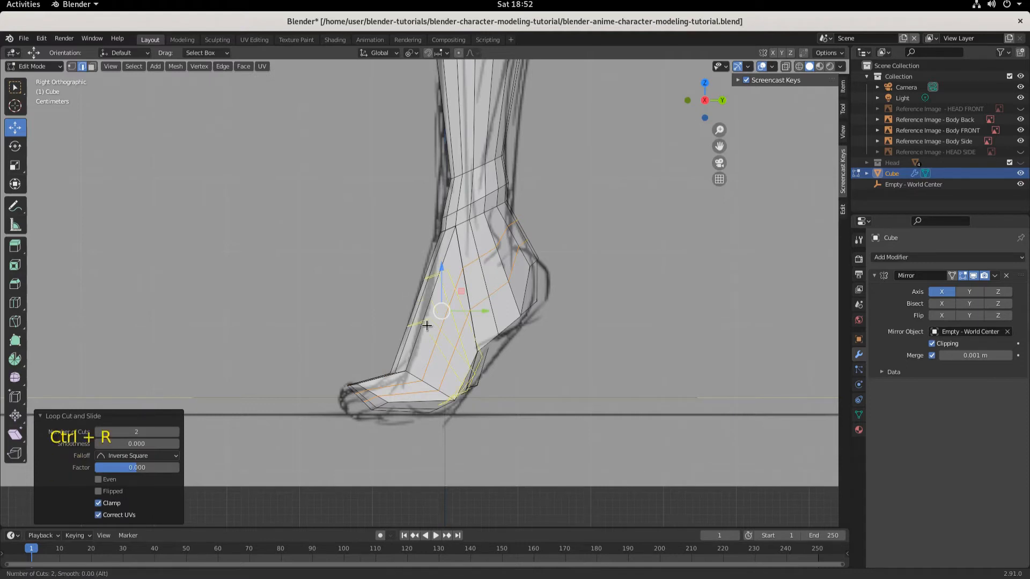
pyautogui.click(426, 325)
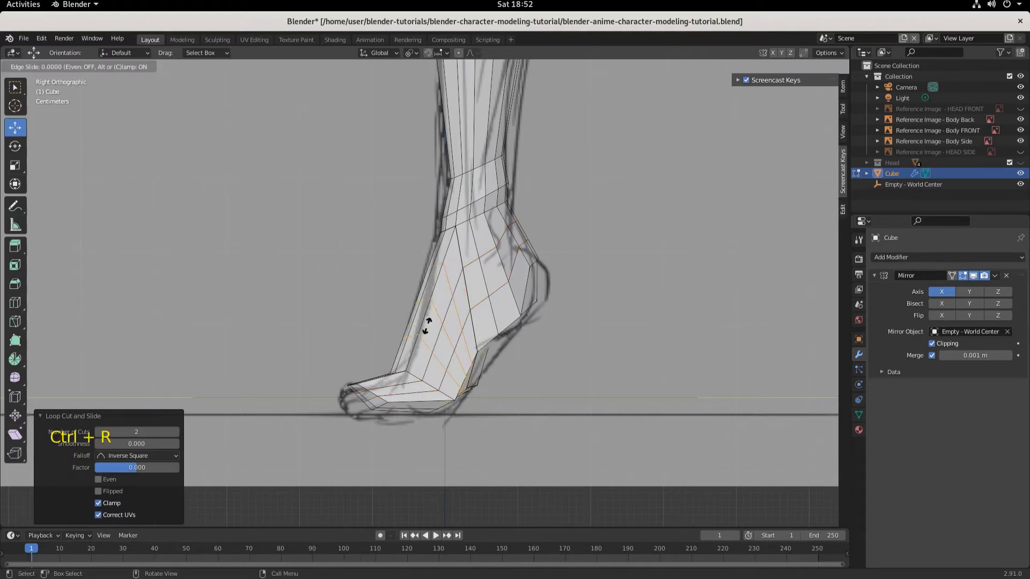
pyautogui.click(429, 326)
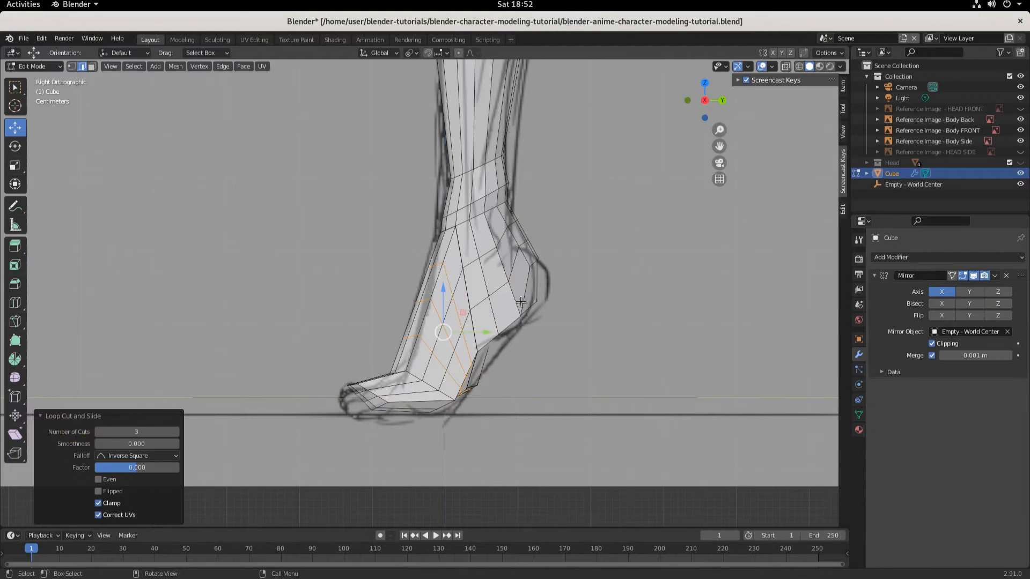
# Switch to Sculpt Mode and smooth the ankle and side of the foot with the Smooth brush at strength 0.210.
pyautogui.click(32, 67)
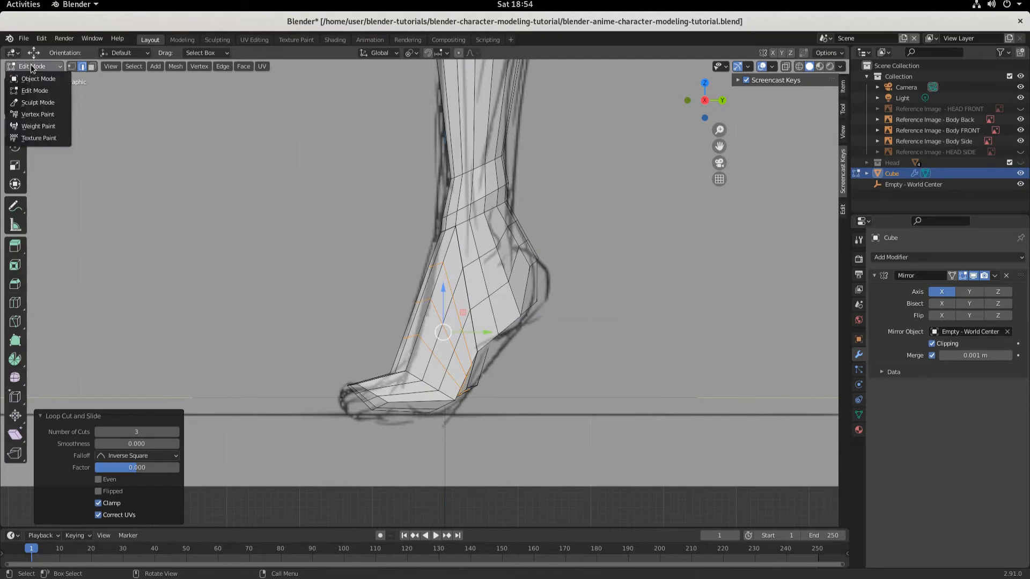
pyautogui.click(34, 103)
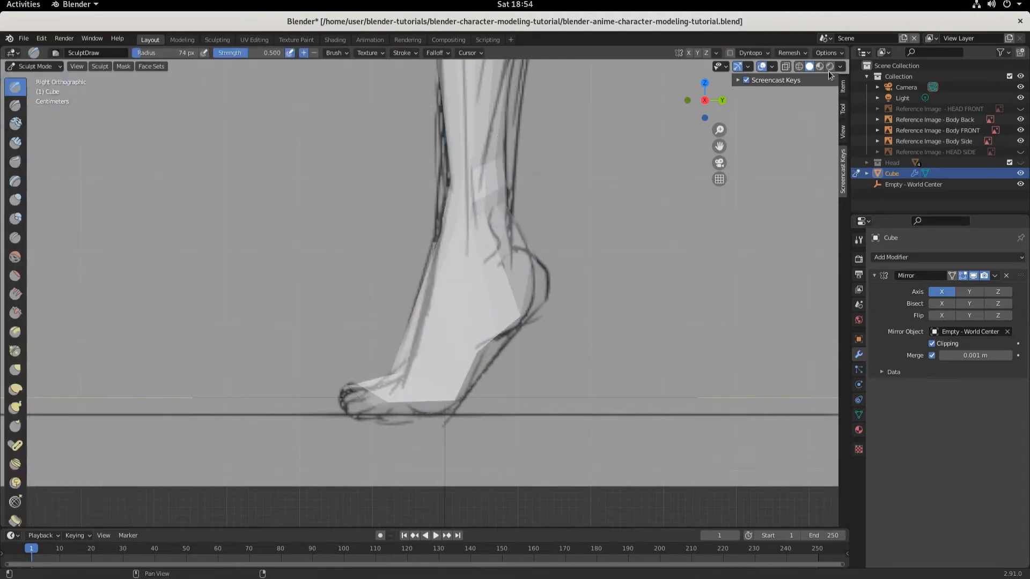
pyautogui.moveTo(552, 423); pyautogui.dragTo(670, 362, button='middle')
pyautogui.moveTo(526, 335); pyautogui.dragTo(485, 355, button='middle')
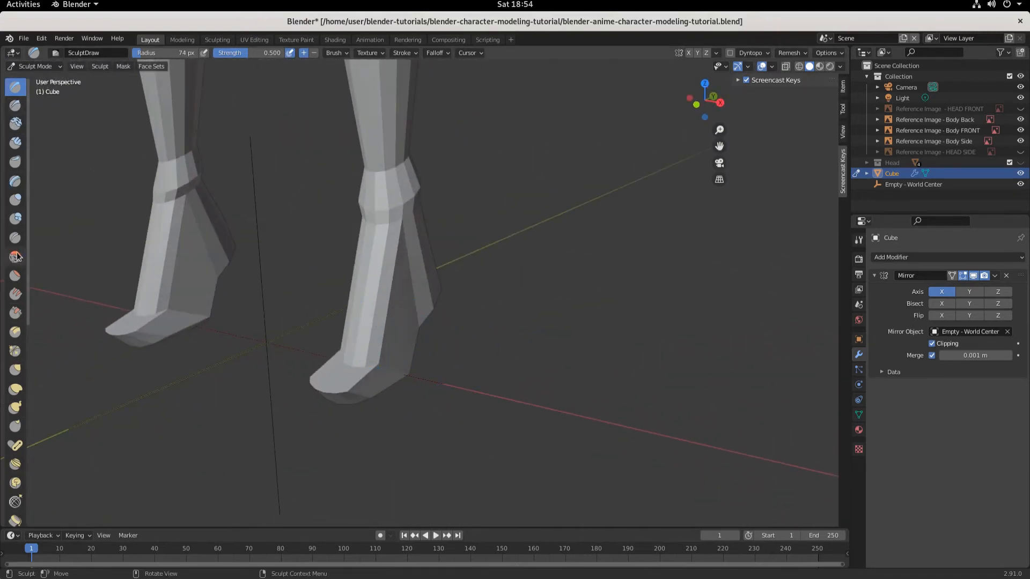
pyautogui.click(15, 257)
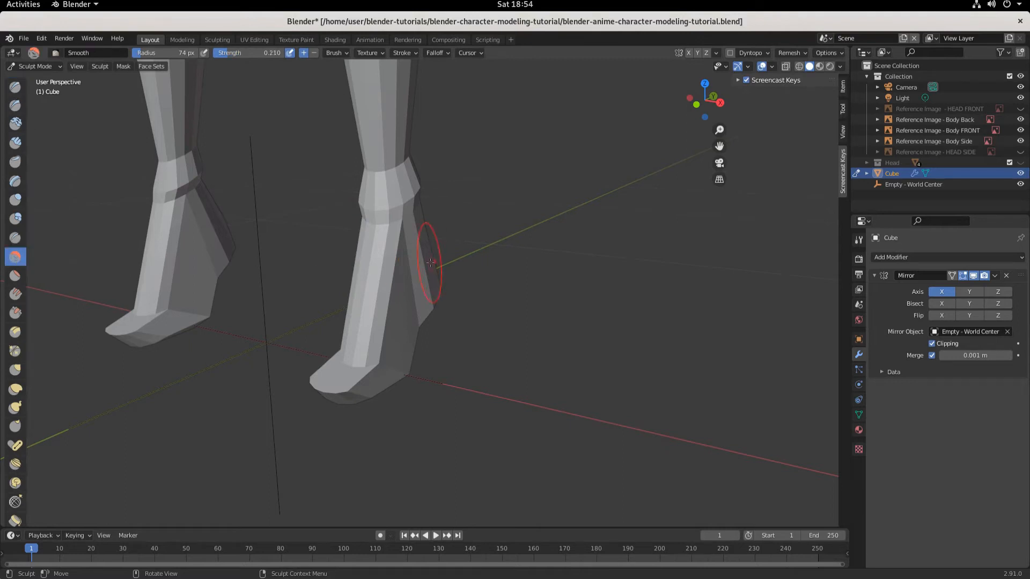
pyautogui.moveTo(505, 293)
pyautogui.mouseDown(button='middle')
pyautogui.moveTo(631, 273)
pyautogui.moveTo(402, 299)
pyautogui.moveTo(398, 277)
pyautogui.mouseUp(button='middle')
pyautogui.moveTo(398, 278); pyautogui.dragTo(409, 243)
pyautogui.moveTo(408, 243); pyautogui.dragTo(402, 292)
pyautogui.moveTo(405, 217); pyautogui.dragTo(402, 287)
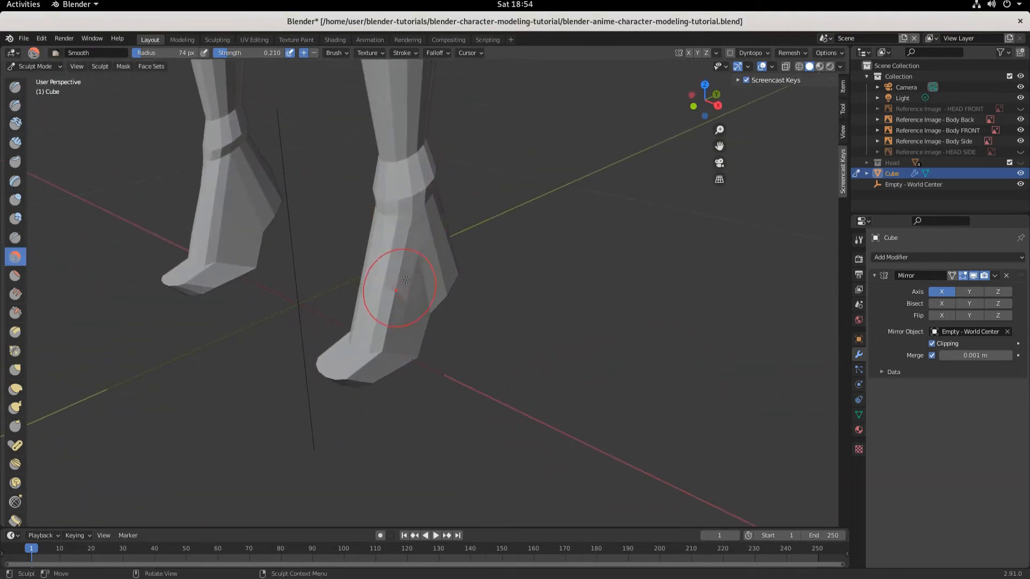
pyautogui.moveTo(379, 361)
pyautogui.mouseDown()
pyautogui.moveTo(431, 262)
pyautogui.moveTo(425, 218)
pyautogui.moveTo(413, 223)
pyautogui.moveTo(404, 119)
pyautogui.moveTo(409, 232)
pyautogui.mouseUp()
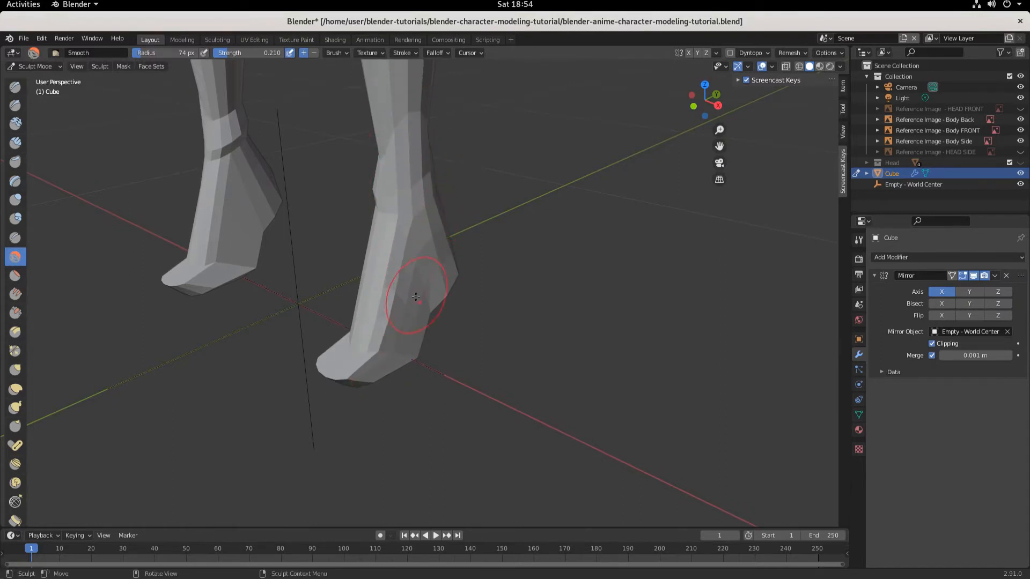
# Smooth the instep, the ball and the underside of the foot with the Smooth brush from several angles.
pyautogui.moveTo(452, 296); pyautogui.dragTo(553, 273, button='middle')
pyautogui.moveTo(314, 252); pyautogui.dragTo(320, 311)
pyautogui.moveTo(340, 398)
pyautogui.mouseDown(button='middle')
pyautogui.moveTo(375, 388)
pyautogui.moveTo(313, 368)
pyautogui.mouseUp(button='middle')
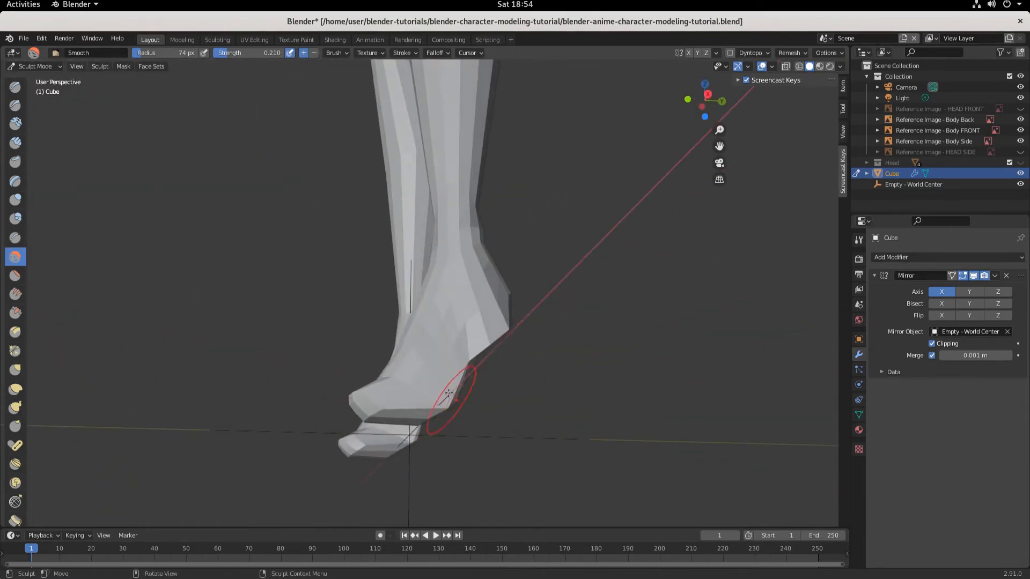
pyautogui.moveTo(449, 406); pyautogui.dragTo(467, 399)
pyautogui.moveTo(468, 399); pyautogui.dragTo(406, 368, button='middle')
pyautogui.moveTo(429, 381)
pyautogui.mouseDown()
pyautogui.moveTo(482, 370)
pyautogui.moveTo(504, 343)
pyautogui.moveTo(517, 375)
pyautogui.moveTo(542, 305)
pyautogui.moveTo(504, 360)
pyautogui.mouseUp()
pyautogui.moveTo(503, 361); pyautogui.dragTo(413, 395, button='middle')
pyautogui.moveTo(495, 347)
pyautogui.mouseDown()
pyautogui.moveTo(460, 264)
pyautogui.moveTo(421, 248)
pyautogui.moveTo(417, 228)
pyautogui.mouseUp()
# Smooth the back and underside of the heel and the arch of the foot with the Smooth brush.
pyautogui.moveTo(417, 228); pyautogui.dragTo(554, 332, button='middle')
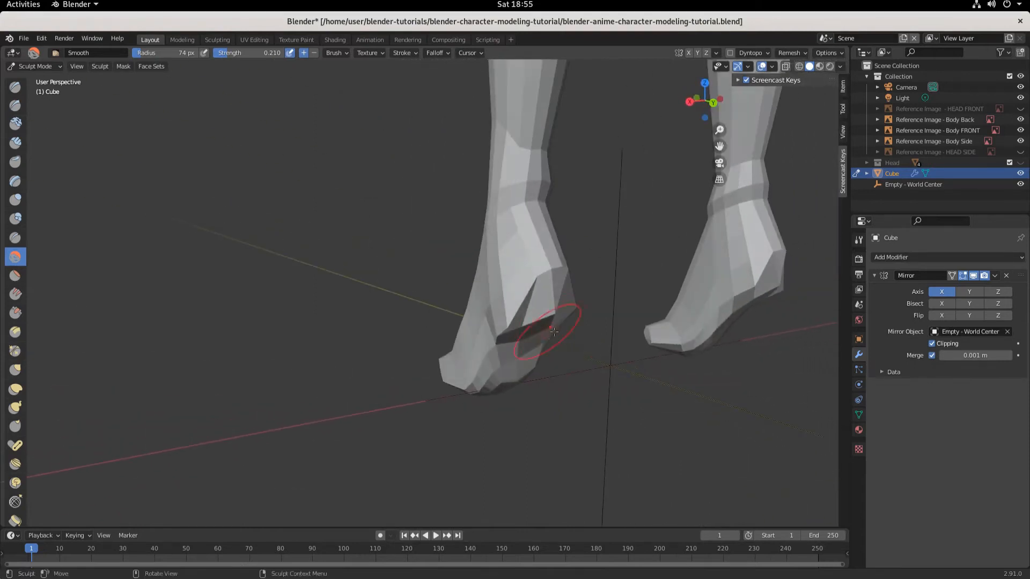
pyautogui.moveTo(520, 327); pyautogui.dragTo(535, 319)
pyautogui.moveTo(558, 319); pyautogui.dragTo(503, 319, button='middle')
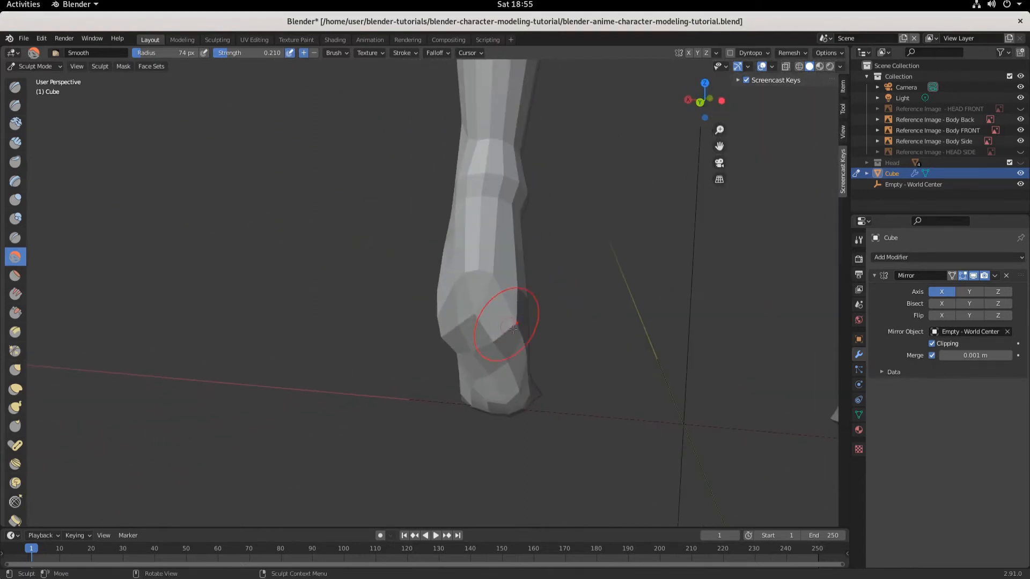
pyautogui.moveTo(504, 320); pyautogui.dragTo(491, 305)
pyautogui.moveTo(490, 304); pyautogui.dragTo(595, 317, button='middle')
pyautogui.moveTo(522, 332); pyautogui.dragTo(533, 311)
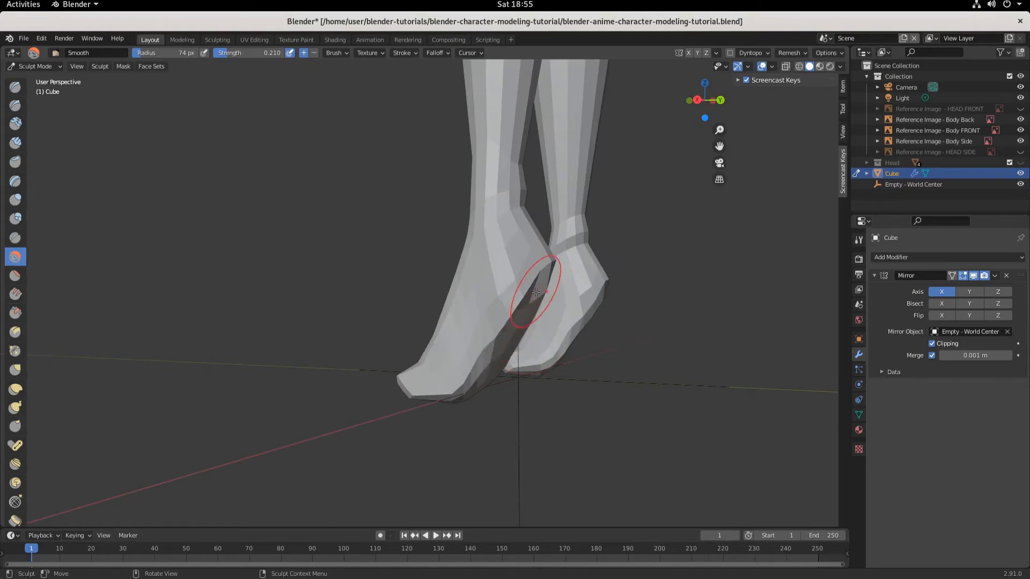
pyautogui.moveTo(465, 347)
pyautogui.mouseDown()
pyautogui.moveTo(493, 329)
pyautogui.moveTo(494, 298)
pyautogui.mouseUp()
# Smooth the foot's inner side, the top of the instep and the toe end, and check the shape from the side and front.
pyautogui.moveTo(494, 298)
pyautogui.mouseDown(button='middle')
pyautogui.moveTo(494, 397)
pyautogui.moveTo(441, 343)
pyautogui.moveTo(343, 332)
pyautogui.mouseUp(button='middle')
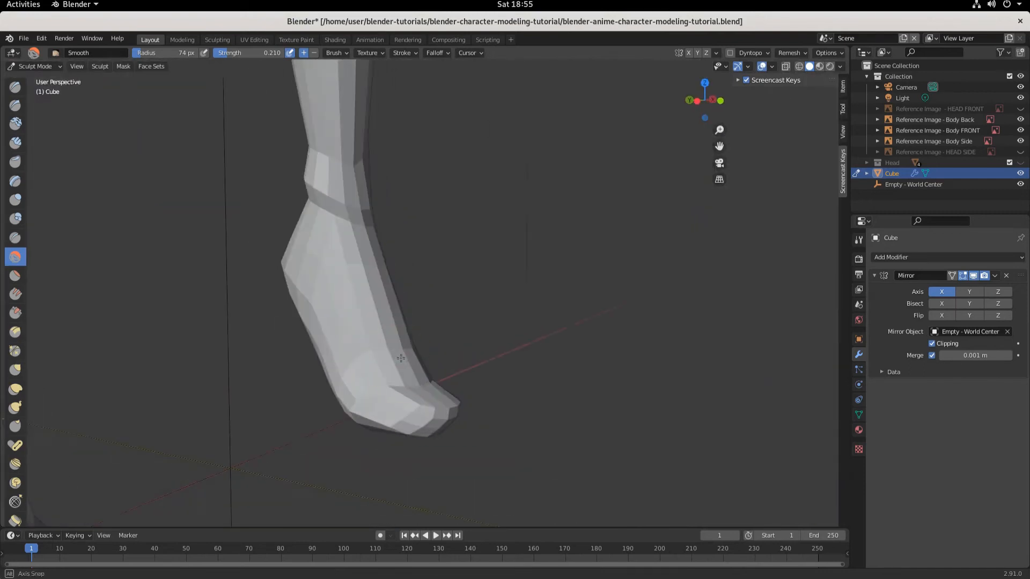
pyautogui.moveTo(335, 328)
pyautogui.mouseDown()
pyautogui.moveTo(335, 365)
pyautogui.moveTo(322, 218)
pyautogui.moveTo(333, 299)
pyautogui.moveTo(356, 254)
pyautogui.mouseUp()
pyautogui.moveTo(356, 255); pyautogui.dragTo(344, 391, button='middle')
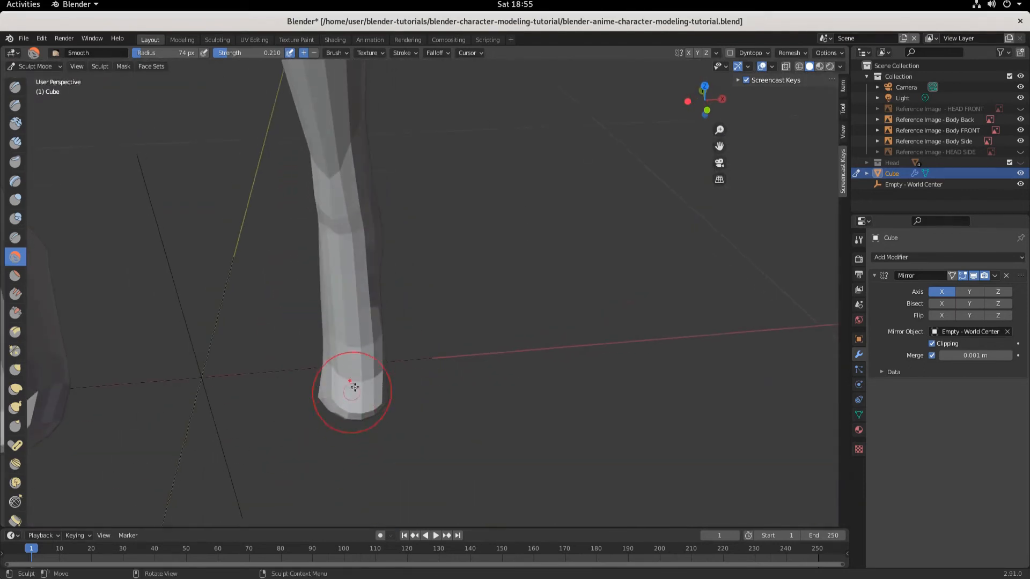
pyautogui.moveTo(364, 290)
pyautogui.mouseDown()
pyautogui.moveTo(363, 391)
pyautogui.moveTo(353, 403)
pyautogui.mouseUp()
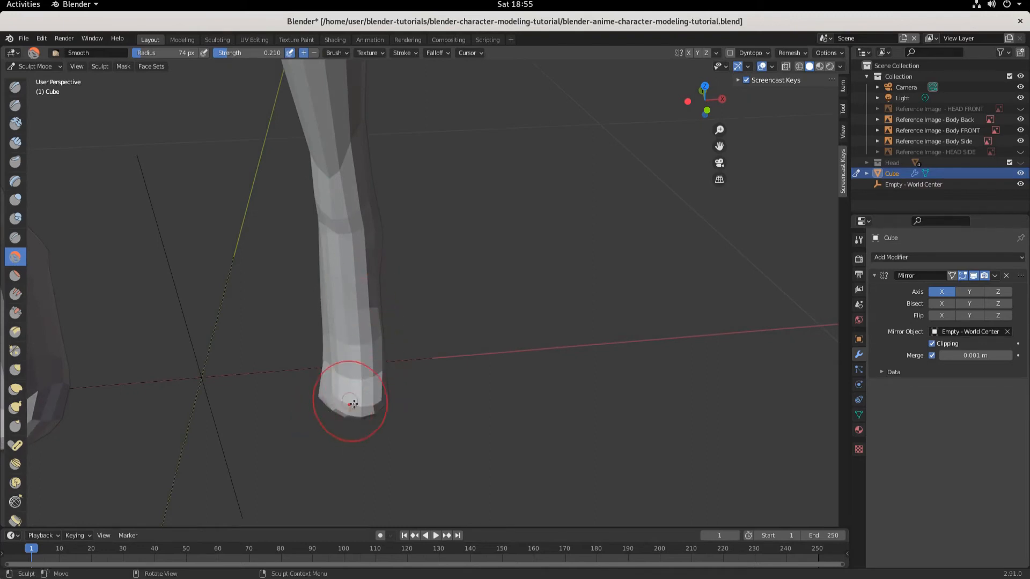
pyautogui.moveTo(388, 410); pyautogui.dragTo(350, 413, button='middle')
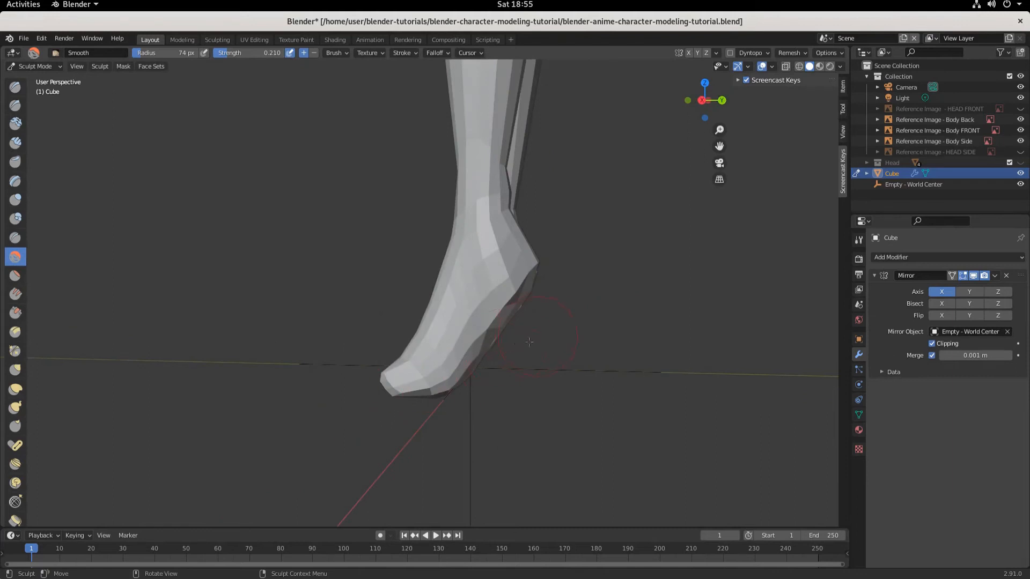
pyautogui.moveTo(529, 341); pyautogui.dragTo(325, 409, button='middle')
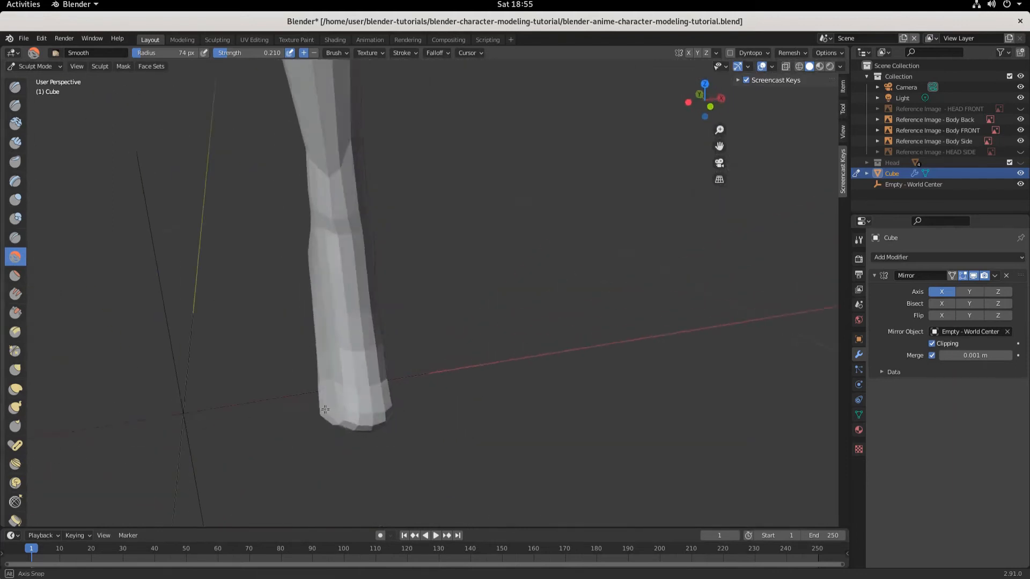
# Save the file after checking the whole body, and return the mesh to Edit Mode at the feet.
pyautogui.scroll(-10, 325, 410)
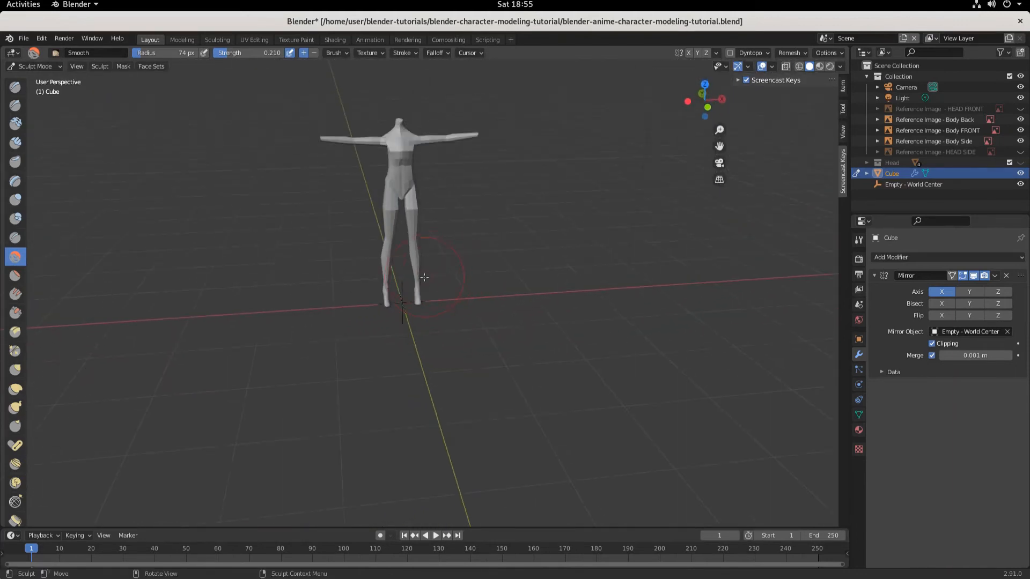
pyautogui.hotkey('ctrl', 's')
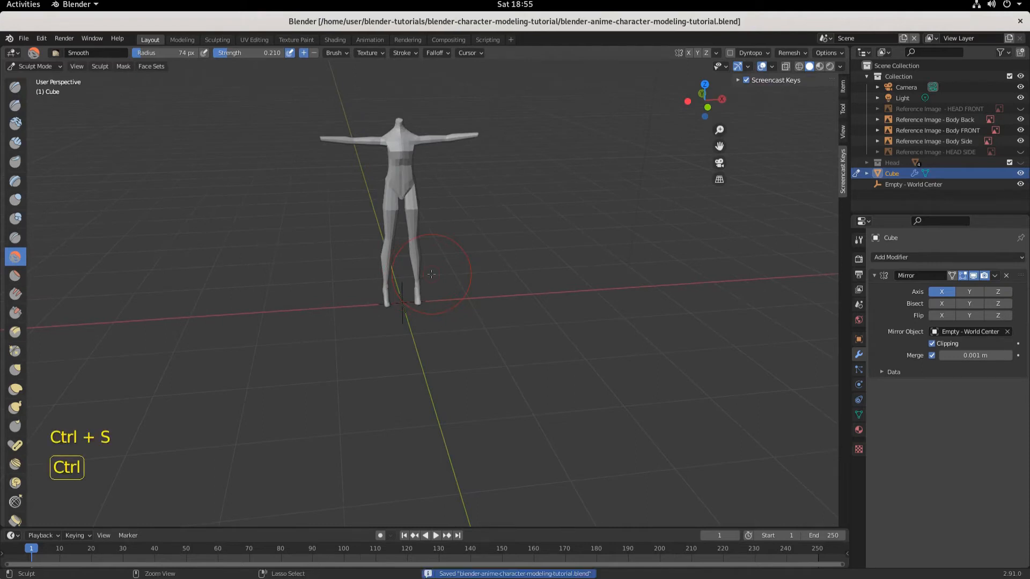
pyautogui.scroll(8, 431, 274)
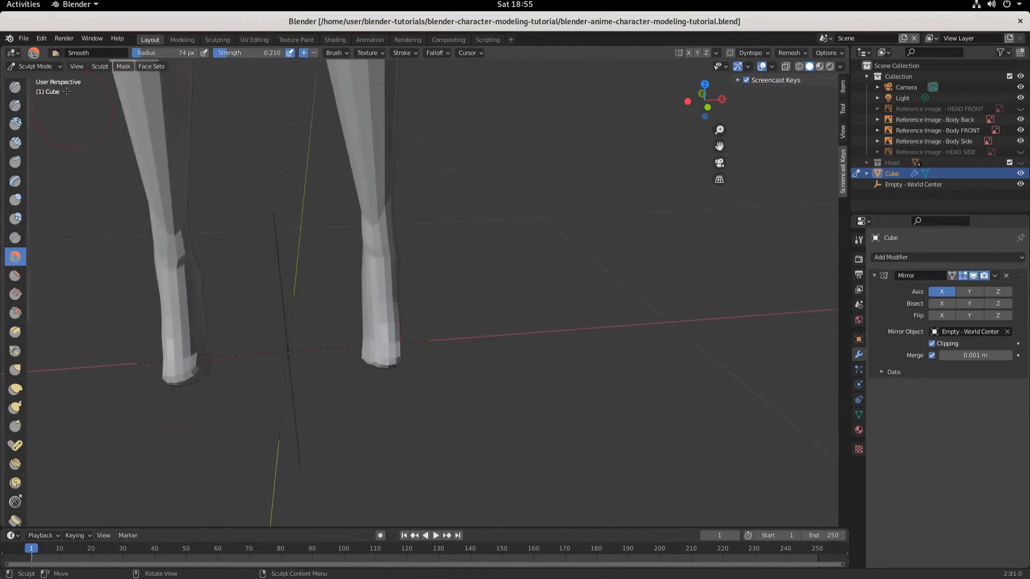
pyautogui.click(31, 66)
pyautogui.click(35, 91)
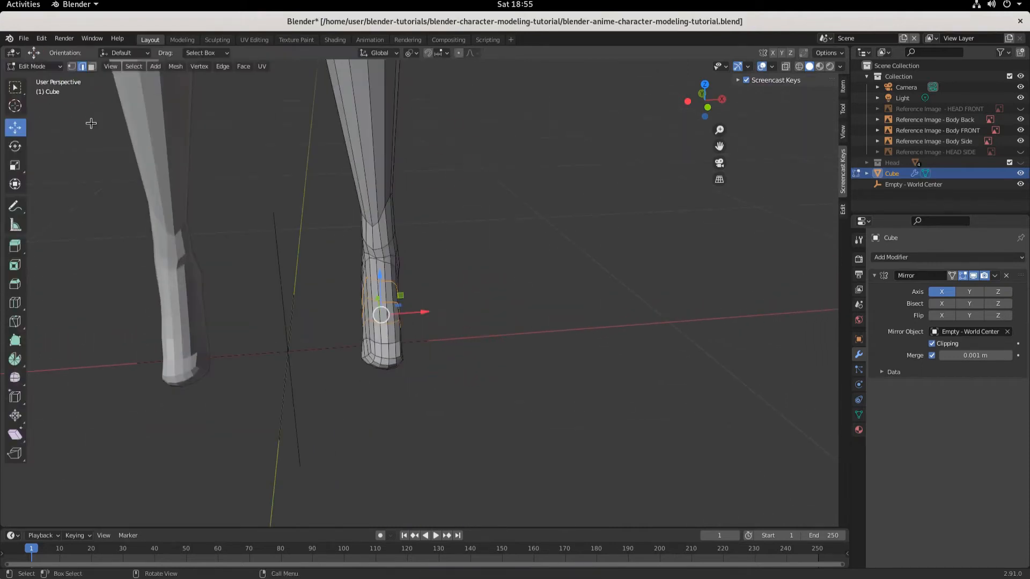
# Try to select the faces of the foot's sole as face loops.
pyautogui.moveTo(481, 302); pyautogui.dragTo(437, 273, button='middle')
pyautogui.scroll(4, 409, 289)
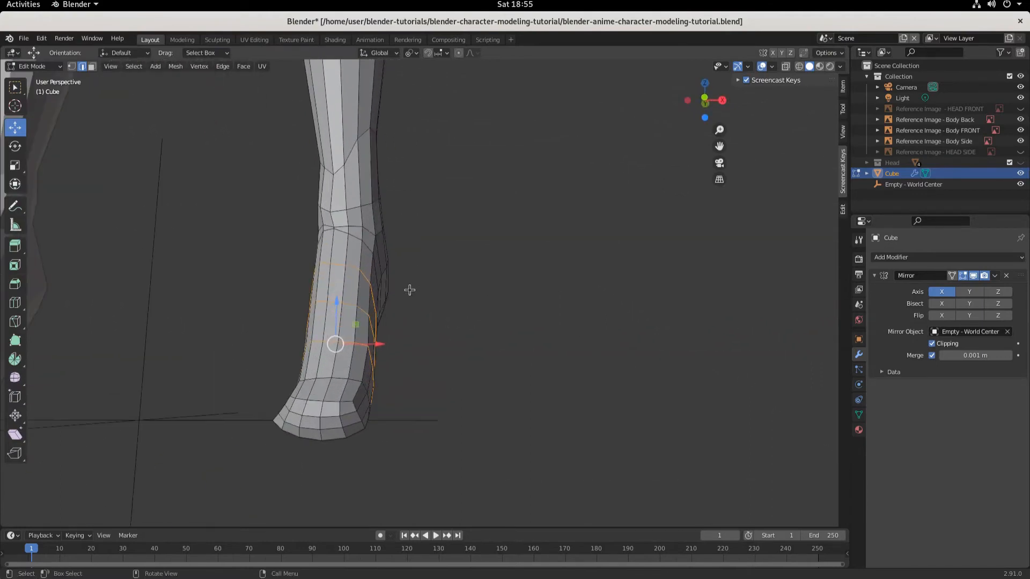
pyautogui.moveTo(409, 411); pyautogui.dragTo(246, 309, button='middle')
pyautogui.click(92, 66)
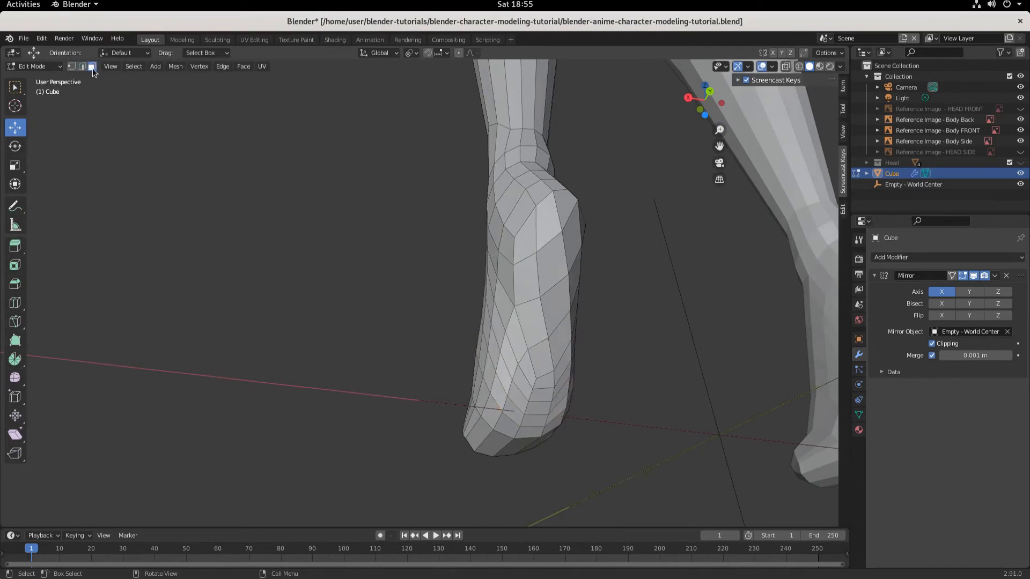
pyautogui.click(555, 264)
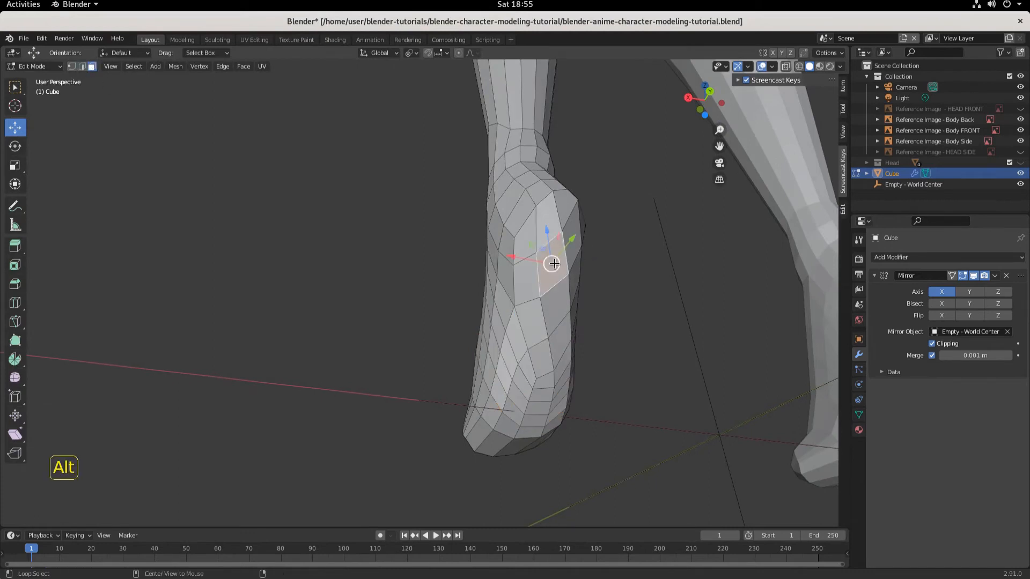
pyautogui.keyDown('alt'); pyautogui.click(554, 263); pyautogui.keyUp('alt')
pyautogui.moveTo(621, 352); pyautogui.dragTo(563, 326, button='middle')
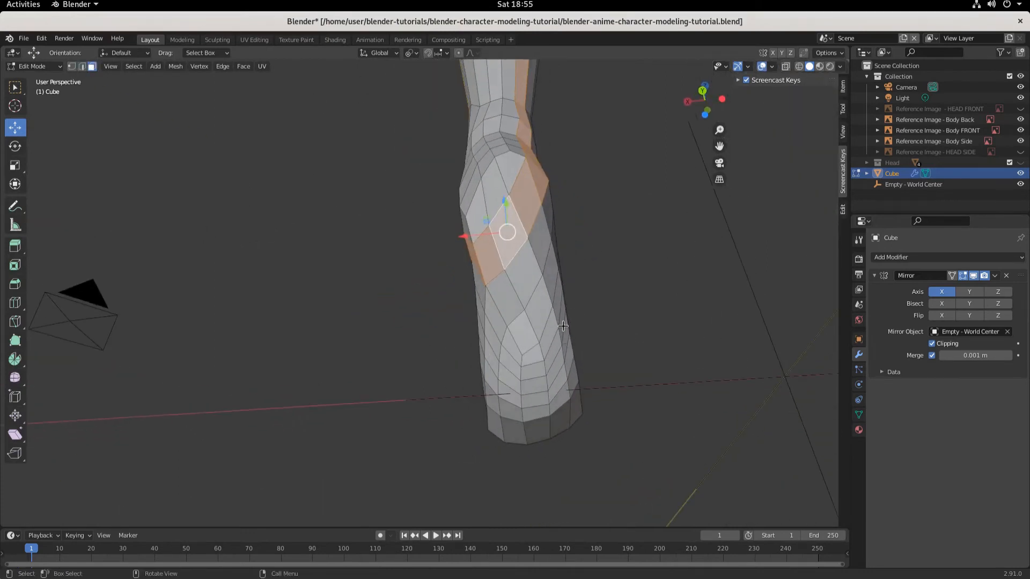
pyautogui.keyDown('alt'); pyautogui.keyDown('shift'); pyautogui.click(527, 268); pyautogui.keyUp('shift'); pyautogui.keyUp('alt')
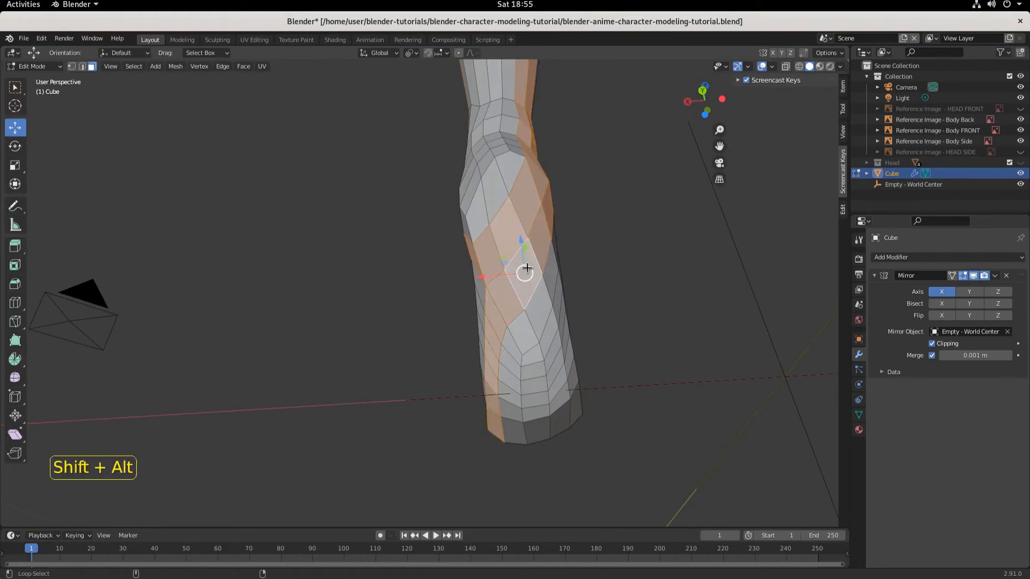
pyautogui.click(533, 357)
# Move the vertex on the side of the heel's underside about 0.02 m upward.
pyautogui.moveTo(512, 284); pyautogui.dragTo(518, 256, button='middle')
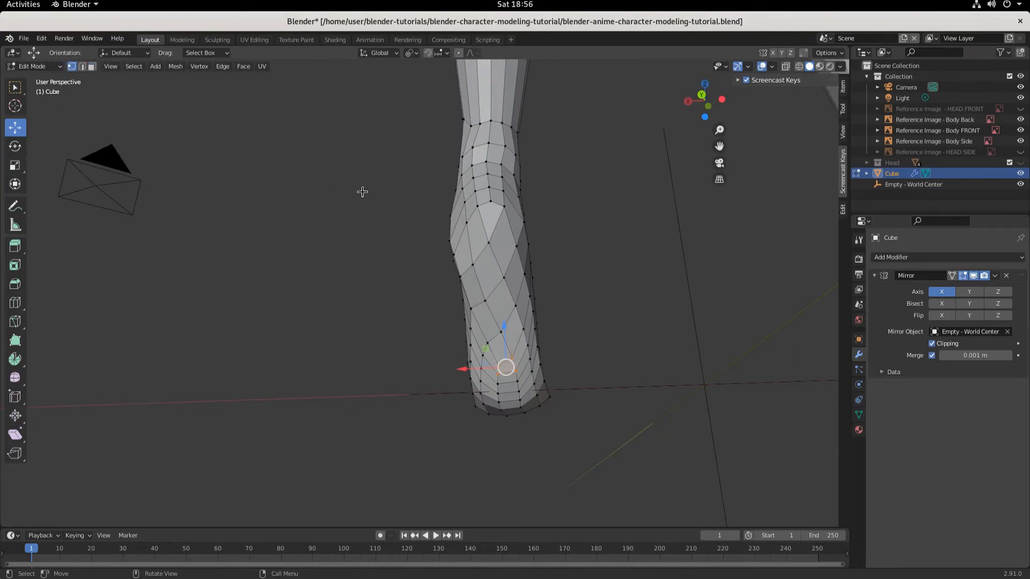
pyautogui.keyDown('shift'); pyautogui.rightClick(516, 247); pyautogui.keyUp('shift')
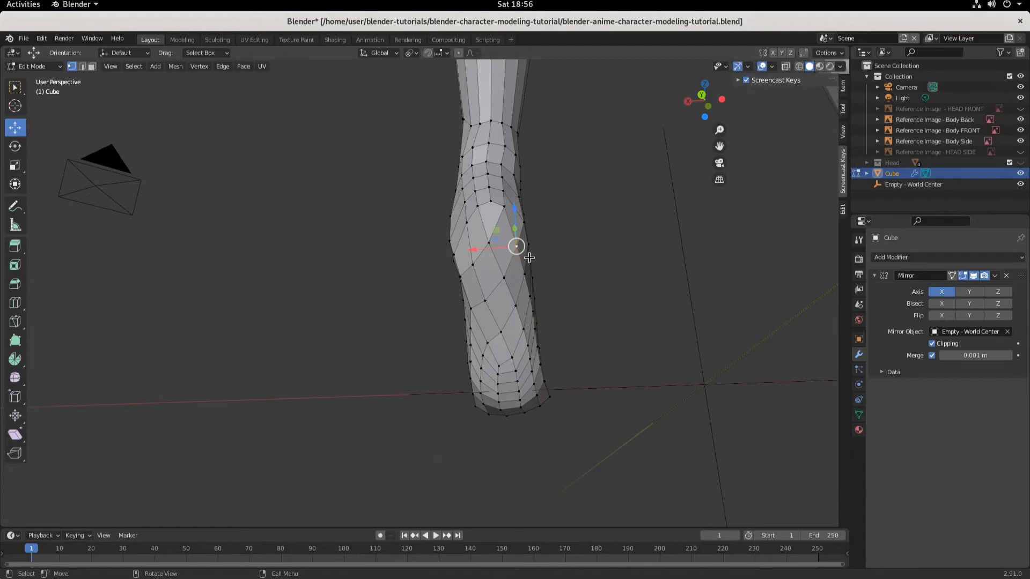
pyautogui.press('g')
pyautogui.click(531, 258)
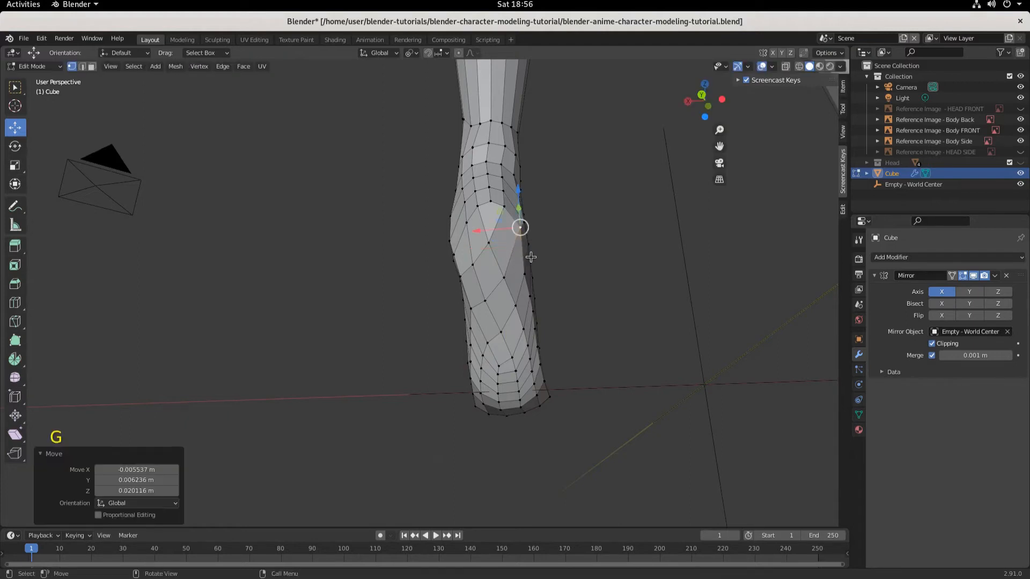
pyautogui.moveTo(531, 257); pyautogui.dragTo(495, 248, button='middle')
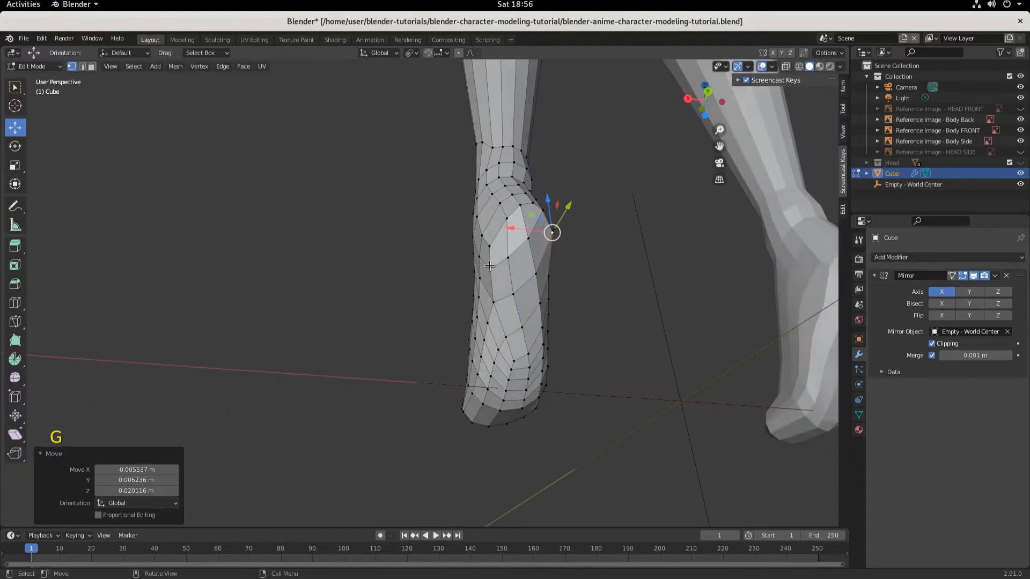
# Select the faces on the underside of the heel in face select mode.
pyautogui.click(92, 66)
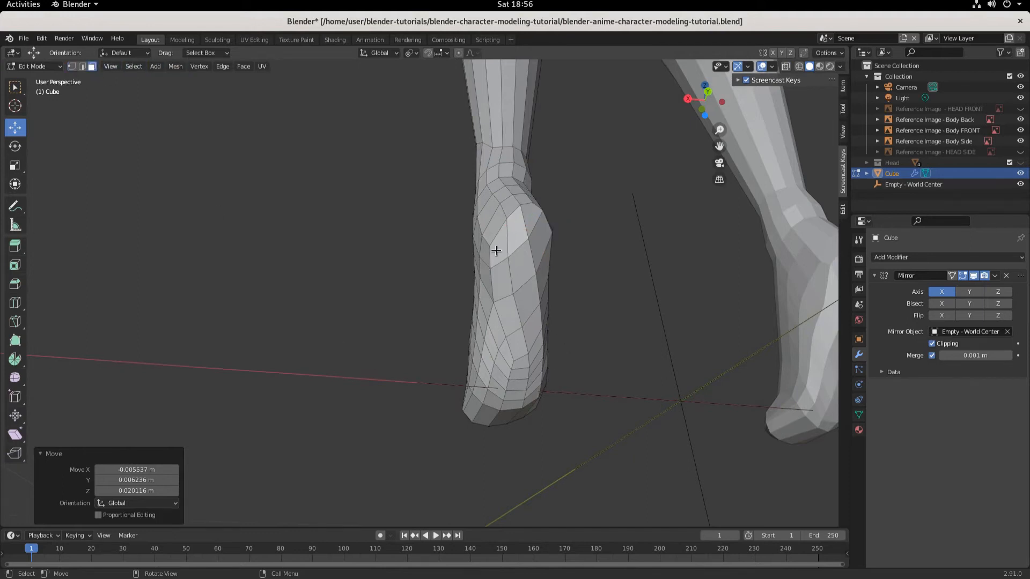
pyautogui.moveTo(496, 250); pyautogui.dragTo(461, 240, button='middle')
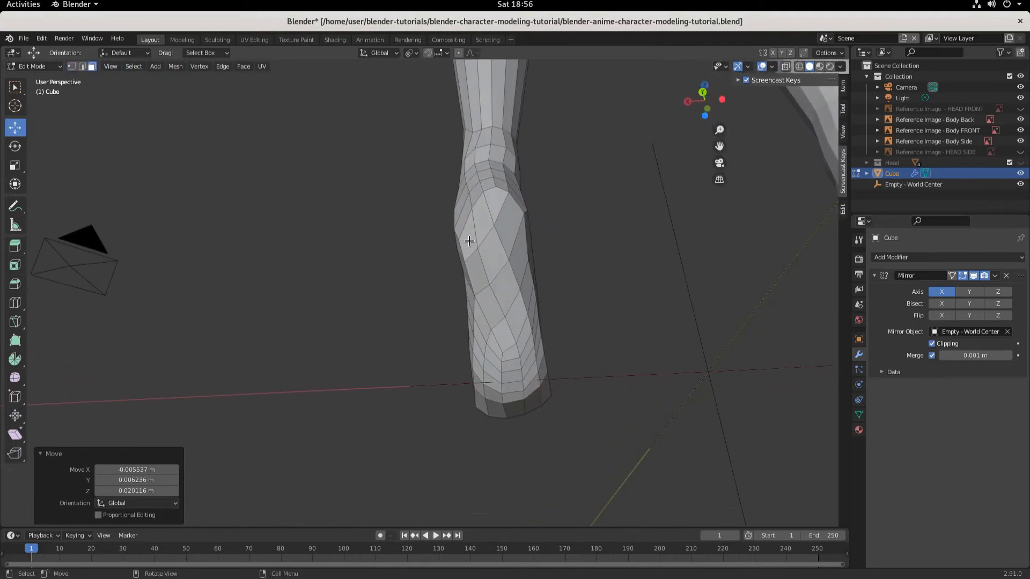
pyautogui.click(469, 240)
pyautogui.keyDown('shift'); pyautogui.click(493, 206); pyautogui.keyUp('shift')
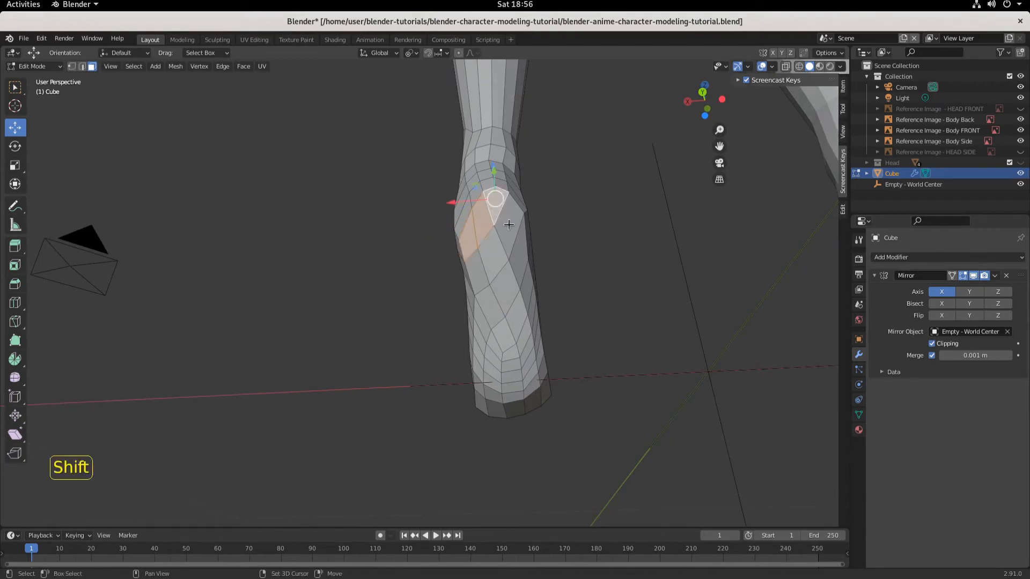
pyautogui.keyDown('shift'); pyautogui.click(508, 224); pyautogui.keyUp('shift')
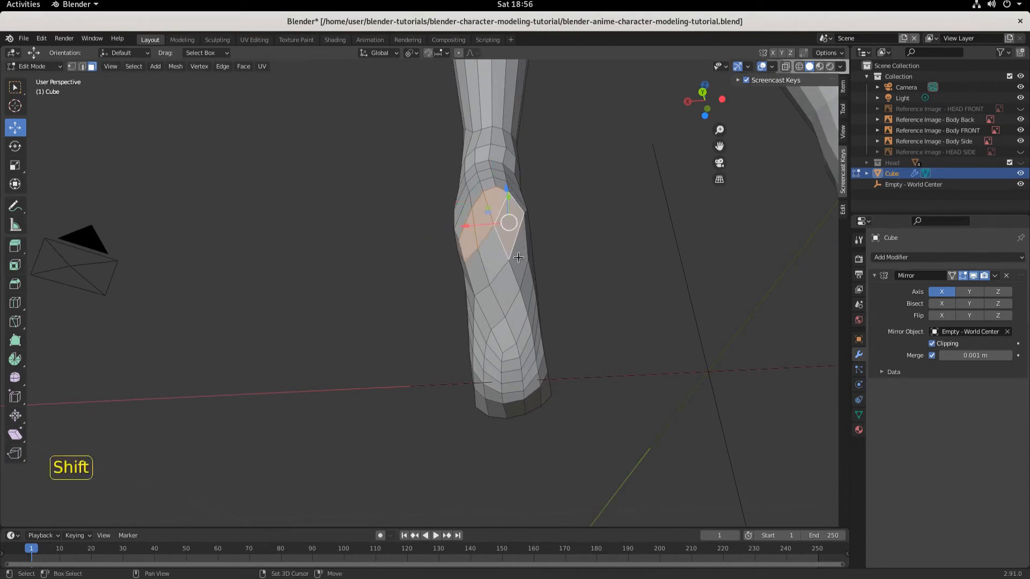
pyautogui.keyDown('shift'); pyautogui.click(516, 260); pyautogui.keyUp('shift')
pyautogui.keyDown('shift'); pyautogui.click(485, 258); pyautogui.keyUp('shift')
pyautogui.keyDown('shift'); pyautogui.click(478, 273); pyautogui.keyUp('shift')
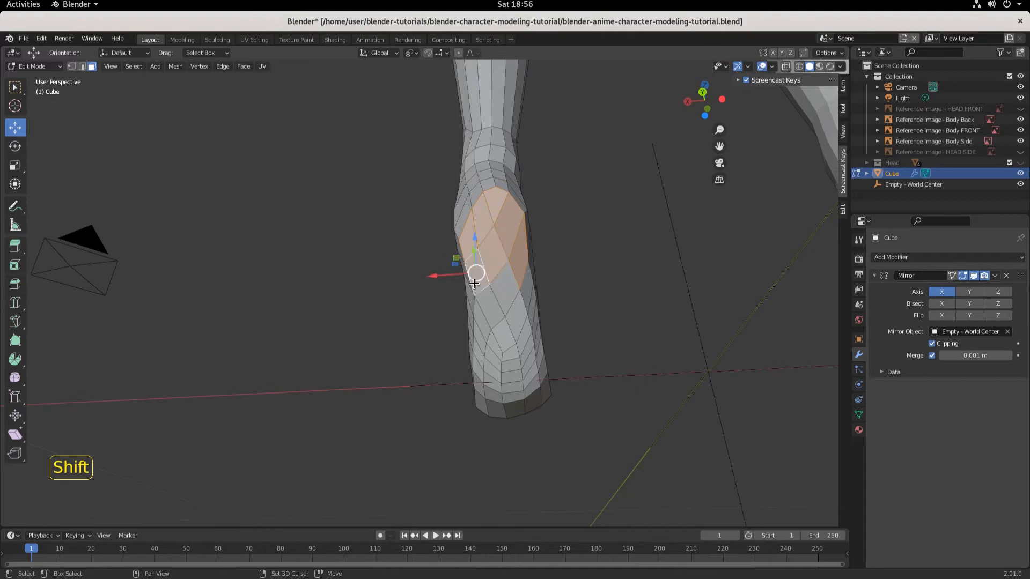
# Extend the selection over the arch and along the sole's inner edge to the toe end.
pyautogui.moveTo(509, 315); pyautogui.dragTo(421, 322, button='middle')
pyautogui.keyDown('shift'); pyautogui.click(491, 309); pyautogui.keyUp('shift')
pyautogui.keyDown('shift'); pyautogui.click(504, 296); pyautogui.keyUp('shift')
pyautogui.keyDown('shift'); pyautogui.click(527, 296); pyautogui.keyUp('shift')
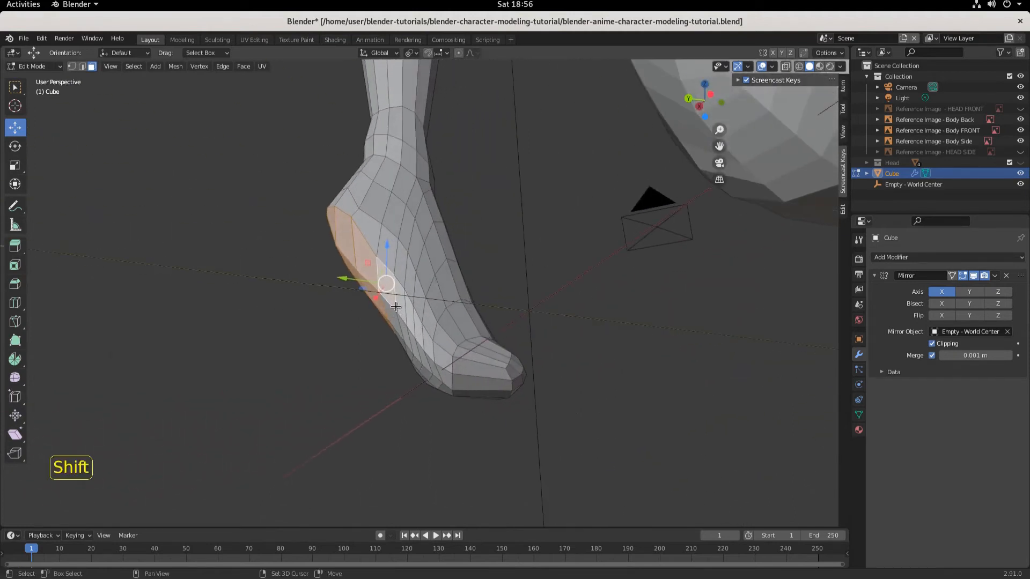
pyautogui.keyDown('shift'); pyautogui.click(397, 313); pyautogui.keyUp('shift')
pyautogui.keyDown('shift'); pyautogui.click(408, 321); pyautogui.keyUp('shift')
pyautogui.keyDown('shift'); pyautogui.click(421, 343); pyautogui.keyUp('shift')
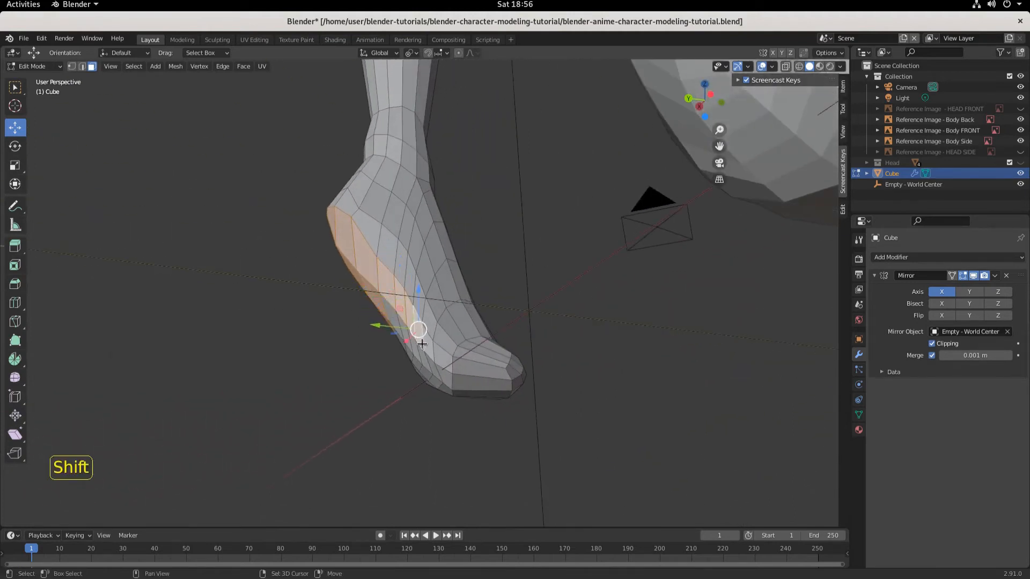
pyautogui.keyDown('shift'); pyautogui.click(438, 358); pyautogui.keyUp('shift')
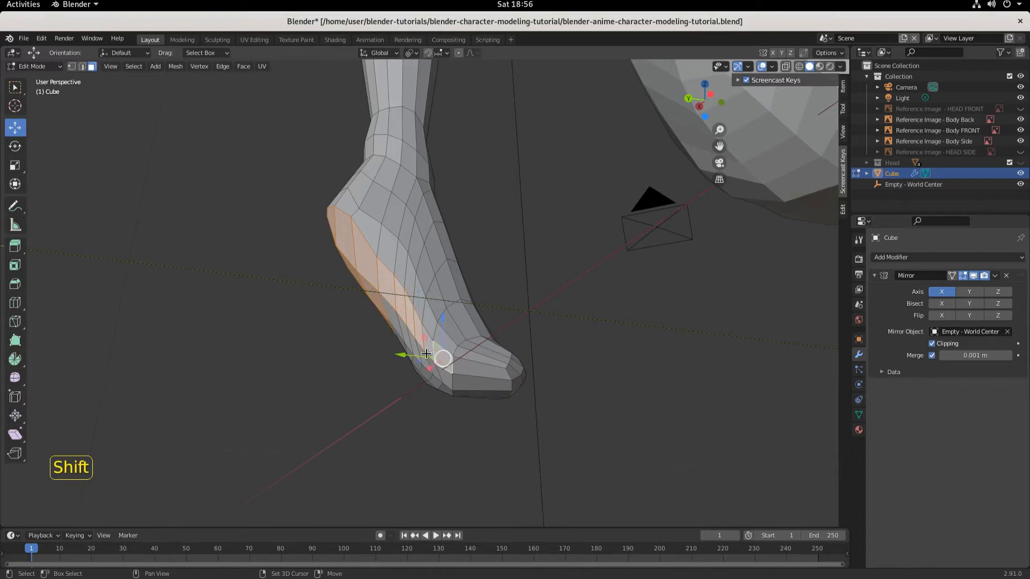
pyautogui.keyDown('shift'); pyautogui.click(477, 378); pyautogui.keyUp('shift')
# Add the faces across the middle of the sole, from the arch to the start of the ball, to the selection.
pyautogui.moveTo(476, 388); pyautogui.dragTo(522, 290, button='middle')
pyautogui.keyDown('shift'); pyautogui.click(519, 289); pyautogui.keyUp('shift')
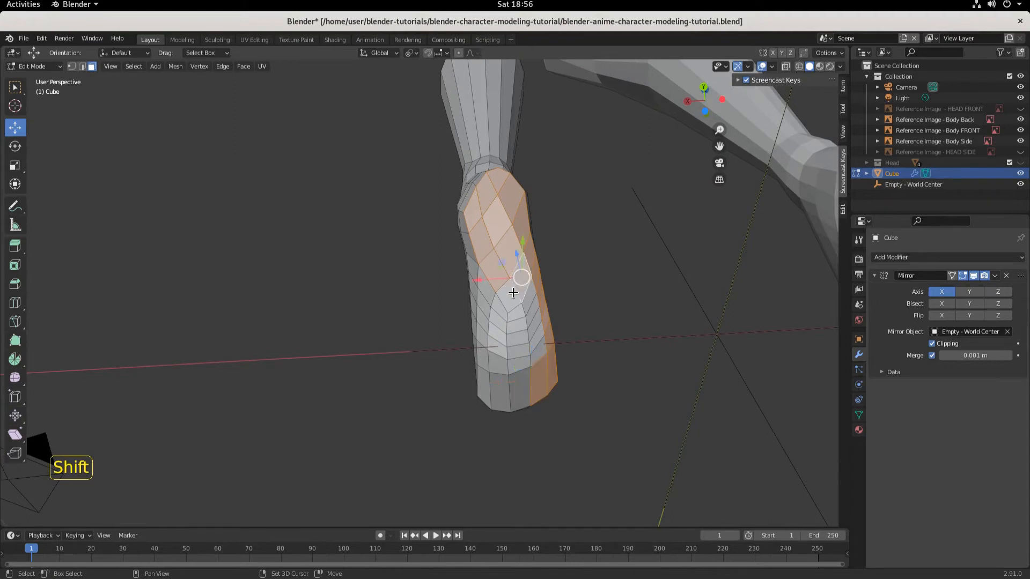
pyautogui.keyDown('shift'); pyautogui.click(506, 296); pyautogui.keyUp('shift')
pyautogui.keyDown('shift'); pyautogui.click(481, 287); pyautogui.keyUp('shift')
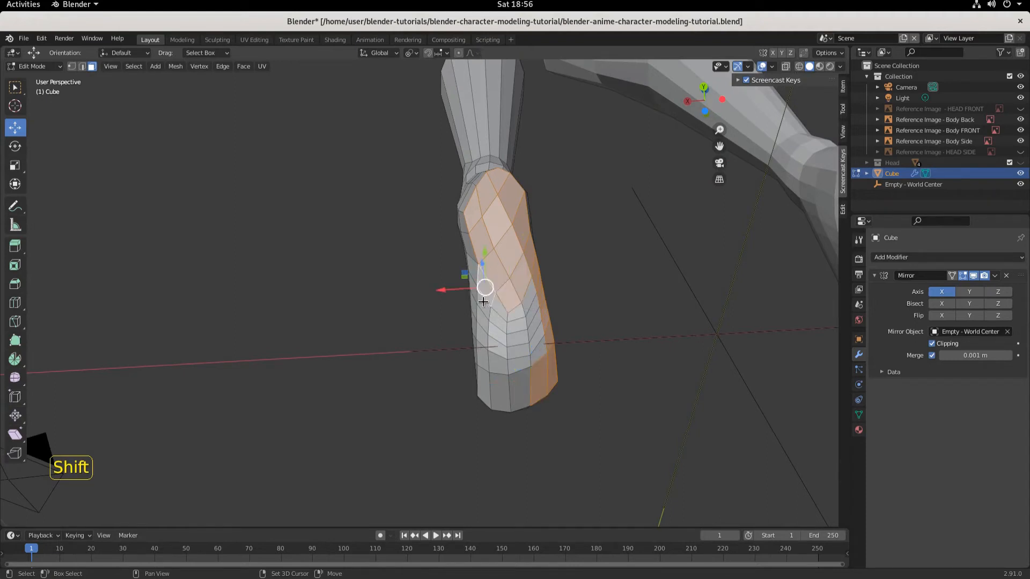
pyautogui.keyDown('shift'); pyautogui.click(483, 310); pyautogui.keyUp('shift')
pyautogui.keyDown('shift'); pyautogui.click(495, 322); pyautogui.keyUp('shift')
pyautogui.keyDown('shift'); pyautogui.click(500, 307); pyautogui.keyUp('shift')
pyautogui.keyDown('shift'); pyautogui.click(520, 317); pyautogui.keyUp('shift')
pyautogui.keyDown('shift'); pyautogui.click(520, 326); pyautogui.keyUp('shift')
pyautogui.keyDown('shift'); pyautogui.click(531, 317); pyautogui.keyUp('shift')
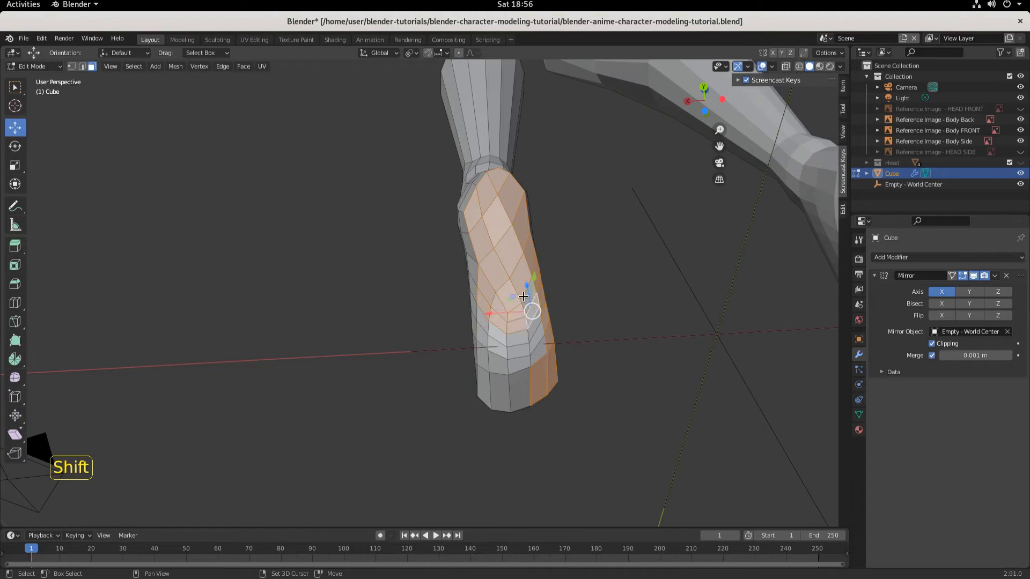
pyautogui.keyDown('shift'); pyautogui.click(524, 294); pyautogui.keyUp('shift')
pyautogui.scroll(3, 525, 300)
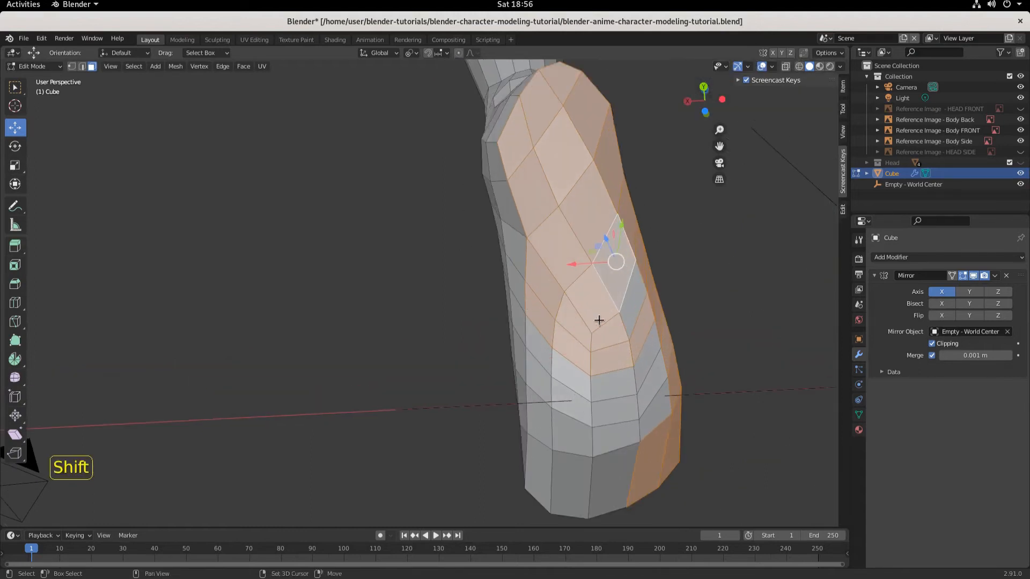
# Add the inner and middle faces under the ball of the foot to the selection.
pyautogui.keyDown('shift'); pyautogui.click(633, 311); pyautogui.keyUp('shift')
pyautogui.keyDown('shift'); pyautogui.click(642, 374); pyautogui.keyUp('shift')
pyautogui.keyDown('shift'); pyautogui.click(651, 414); pyautogui.keyUp('shift')
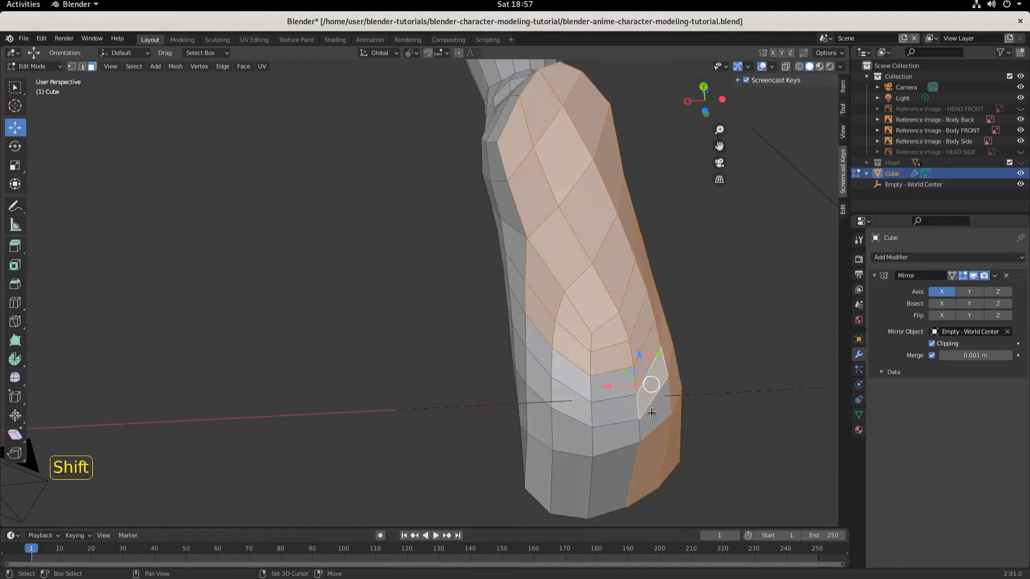
pyautogui.keyDown('shift'); pyautogui.click(625, 437); pyautogui.keyUp('shift')
pyautogui.keyDown('shift'); pyautogui.click(609, 413); pyautogui.keyUp('shift')
pyautogui.keyDown('shift'); pyautogui.click(604, 389); pyautogui.keyUp('shift')
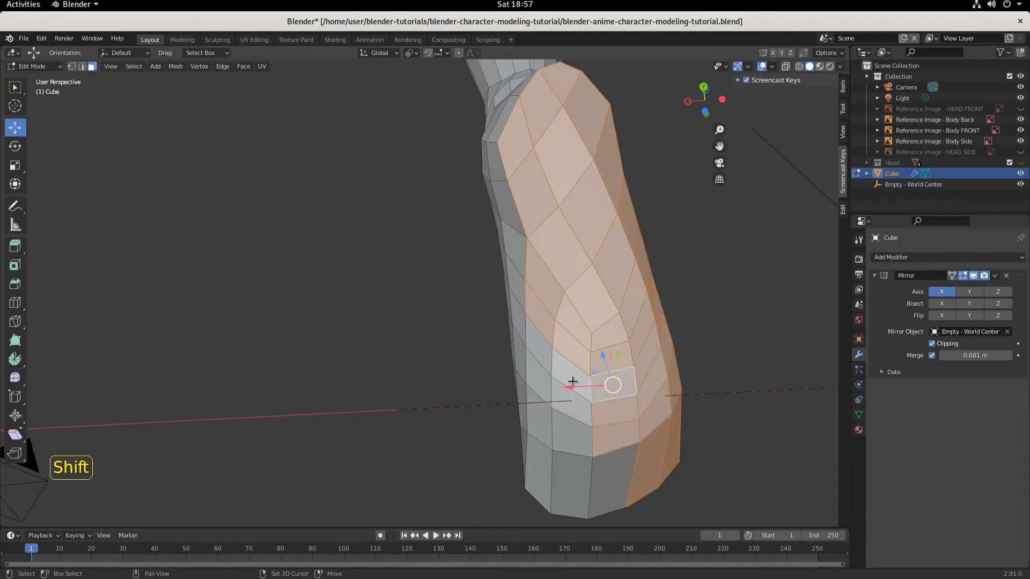
# Complete the sole selection with the outer faces under the ball and the remaining faces under the toe end.
pyautogui.keyDown('shift'); pyautogui.click(556, 387); pyautogui.keyUp('shift')
pyautogui.keyDown('shift'); pyautogui.click(561, 411); pyautogui.keyUp('shift')
pyautogui.keyDown('shift'); pyautogui.click(561, 436); pyautogui.keyUp('shift')
pyautogui.keyDown('shift'); pyautogui.click(565, 472); pyautogui.keyUp('shift')
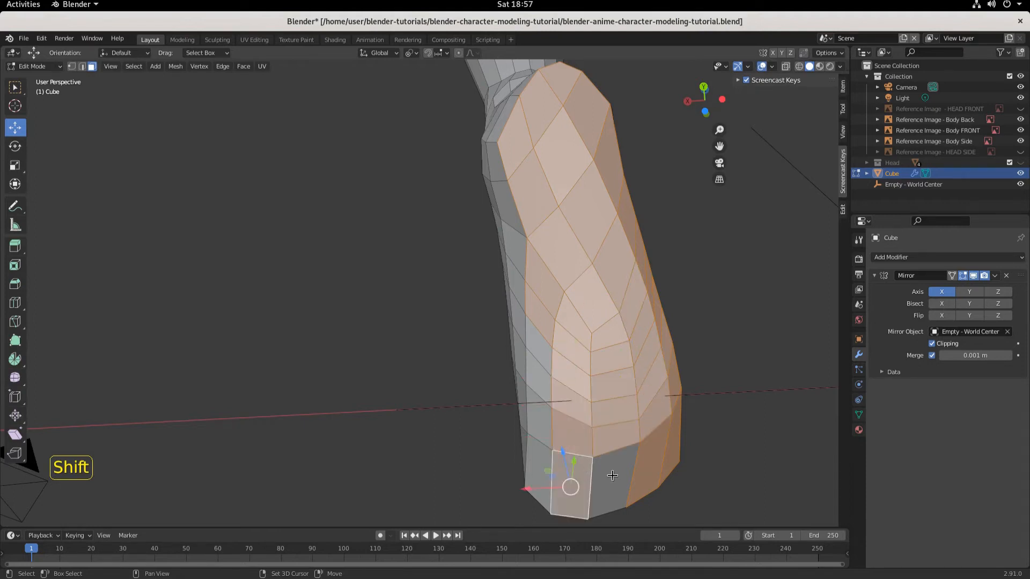
pyautogui.keyDown('shift'); pyautogui.click(612, 476); pyautogui.keyUp('shift')
pyautogui.keyDown('shift'); pyautogui.click(539, 433); pyautogui.keyUp('shift')
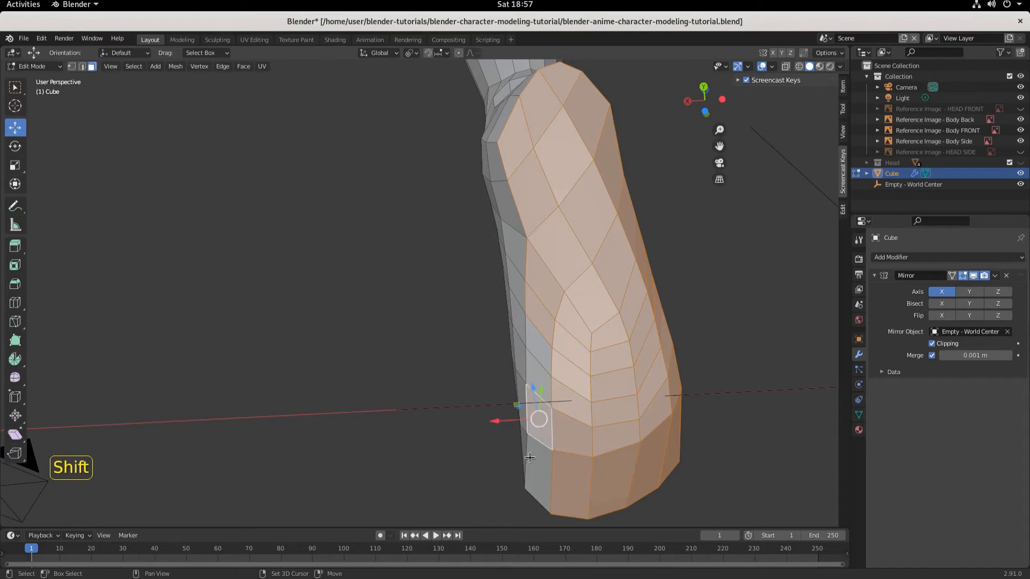
pyautogui.keyDown('shift'); pyautogui.click(536, 468); pyautogui.keyUp('shift')
pyautogui.keyDown('shift'); pyautogui.click(539, 382); pyautogui.keyUp('shift')
pyautogui.keyDown('shift'); pyautogui.click(550, 367); pyautogui.keyUp('shift')
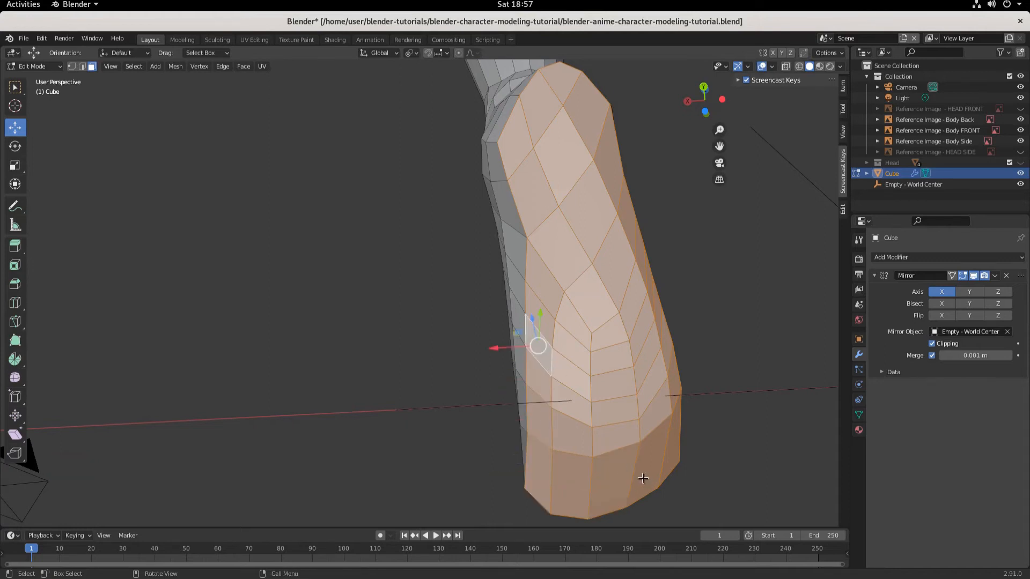
# Inset the selected sole faces with a thickness of about 0.01 m.
pyautogui.moveTo(552, 368); pyautogui.dragTo(570, 352, button='middle')
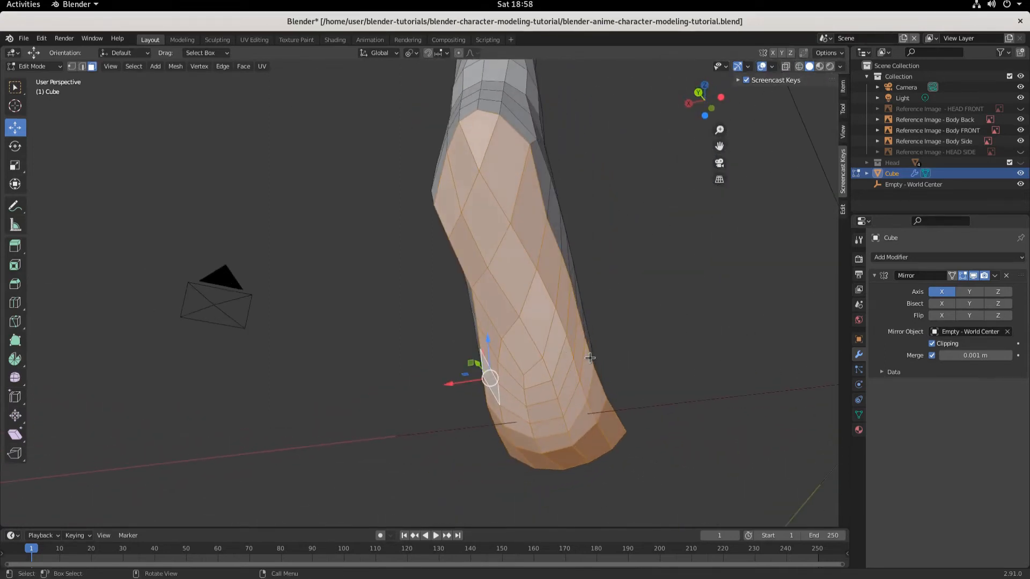
pyautogui.click(15, 266)
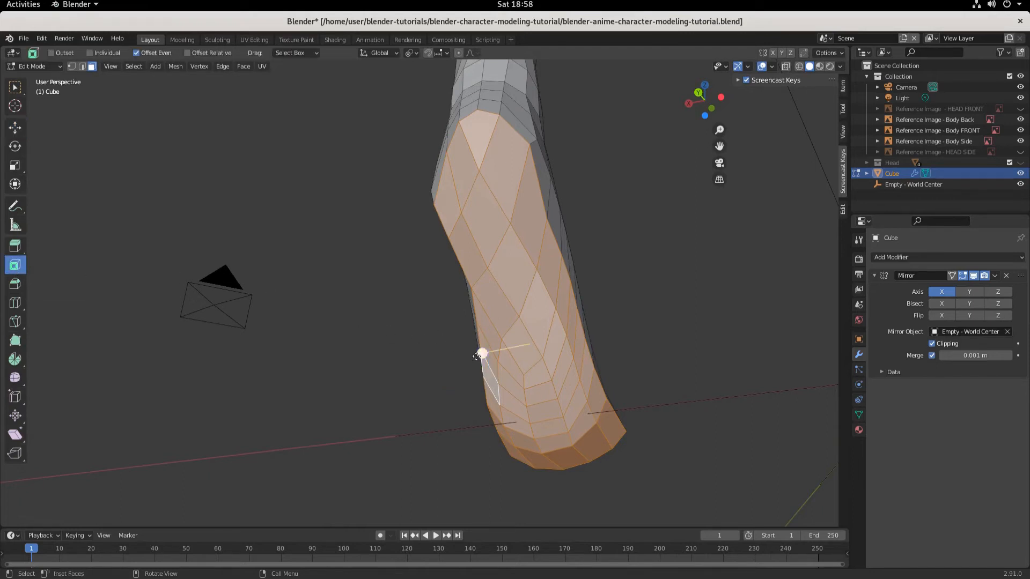
pyautogui.moveTo(482, 354); pyautogui.dragTo(523, 383)
# Delete the inset faces of the sole and check the opened foot from the side and back.
pyautogui.moveTo(676, 423); pyautogui.dragTo(618, 393, button='middle')
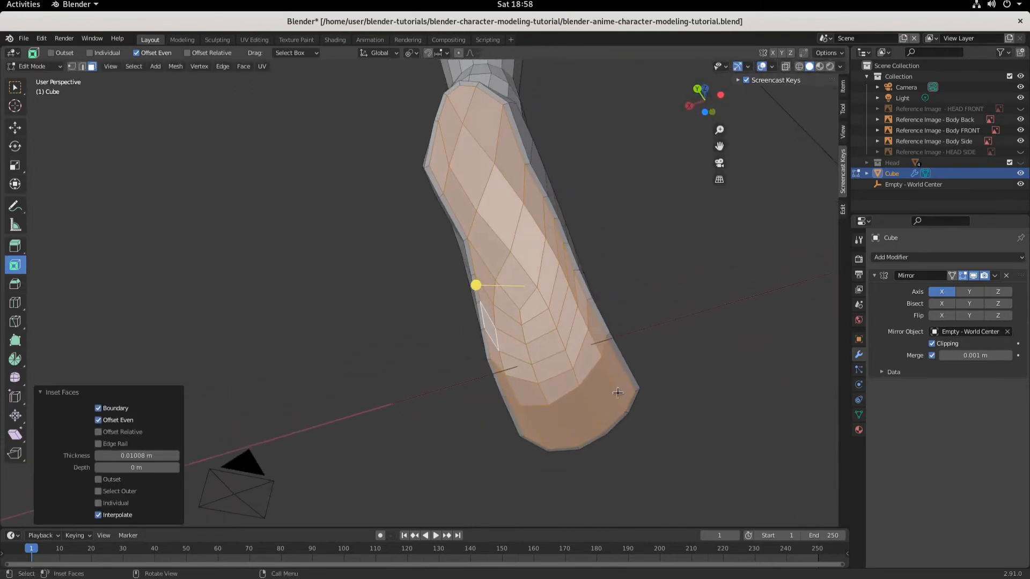
pyautogui.press('x')
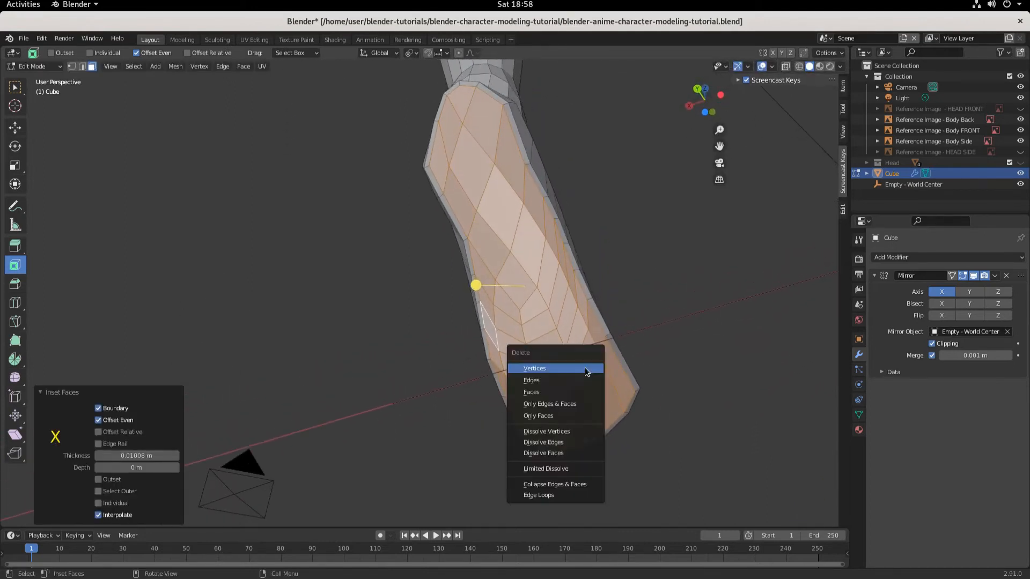
pyautogui.press('Down')
pyautogui.press('Down')
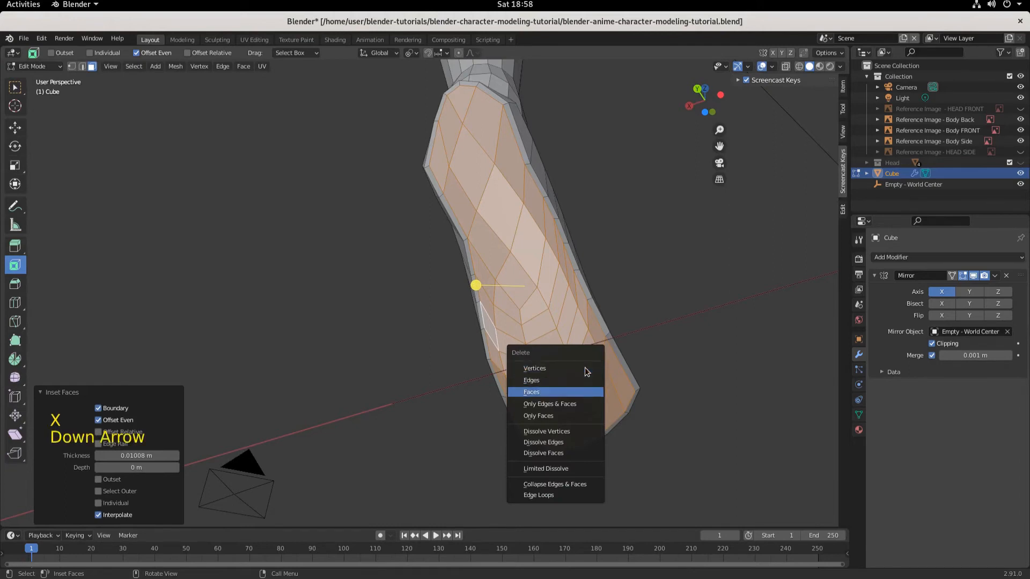
pyautogui.press('Return')
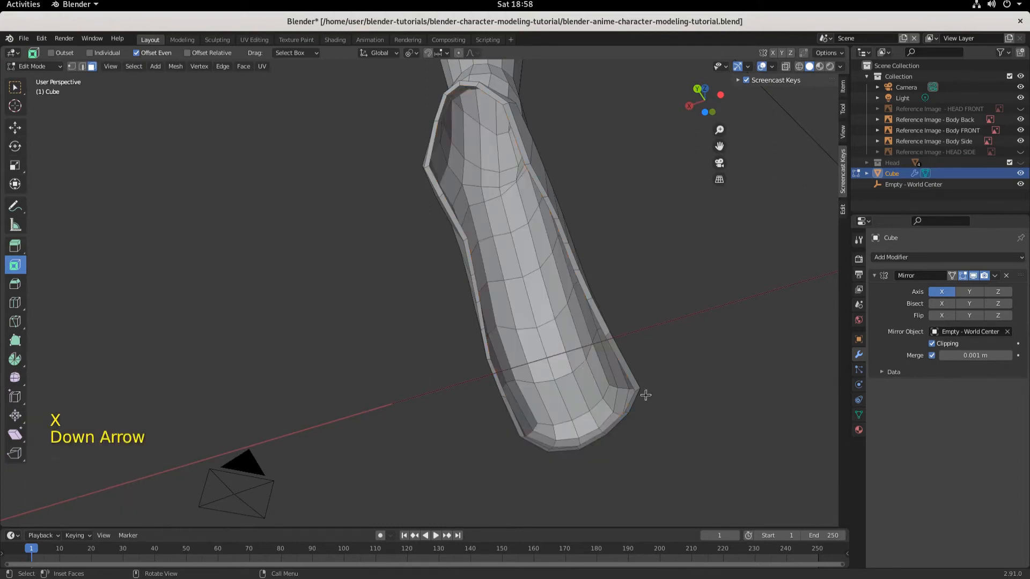
pyautogui.moveTo(645, 395); pyautogui.dragTo(509, 424, button='middle')
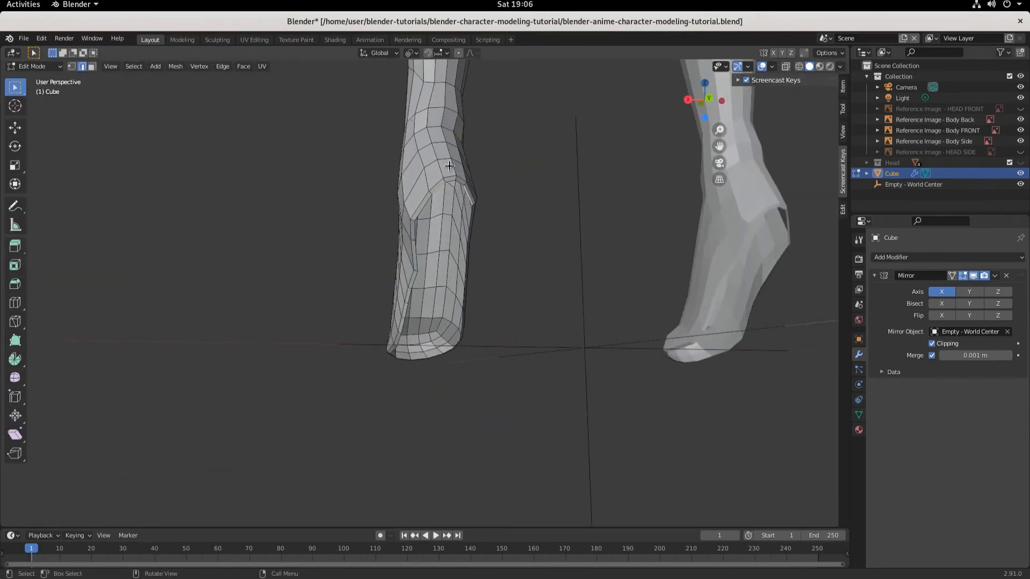
pyautogui.moveTo(496, 397); pyautogui.dragTo(574, 339, button='middle')
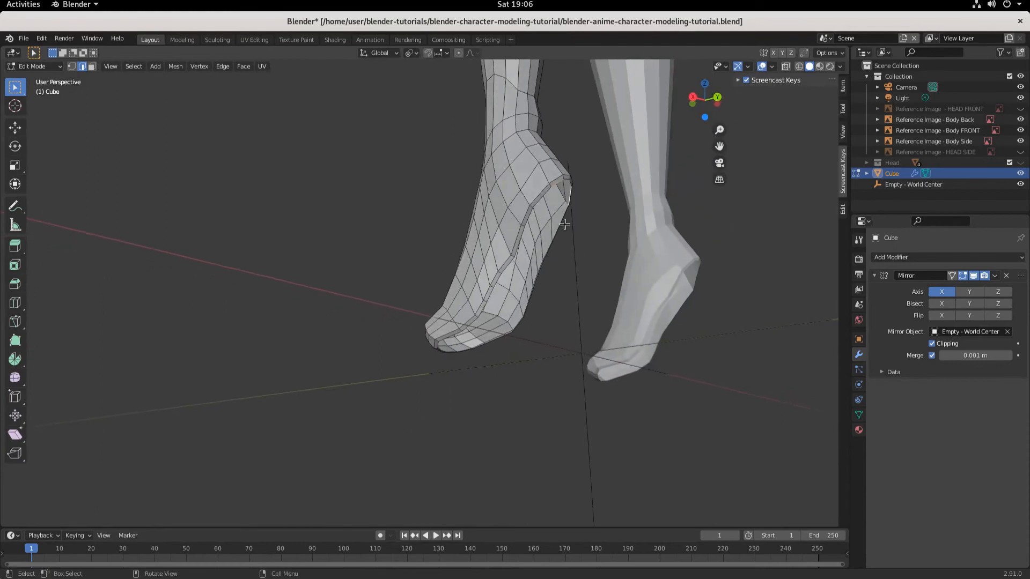
pyautogui.moveTo(516, 302); pyautogui.dragTo(495, 352, button='middle')
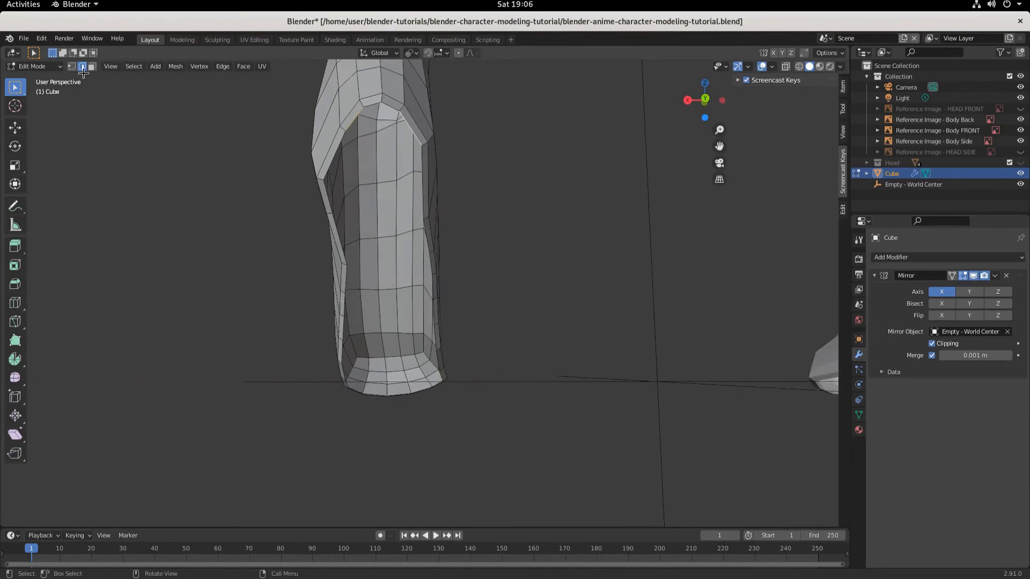
# Fill the heel end of the open sole with faces bridging its opposite border edges.
pyautogui.keyDown('shift'); pyautogui.click(356, 118); pyautogui.keyUp('shift')
pyautogui.press('f')
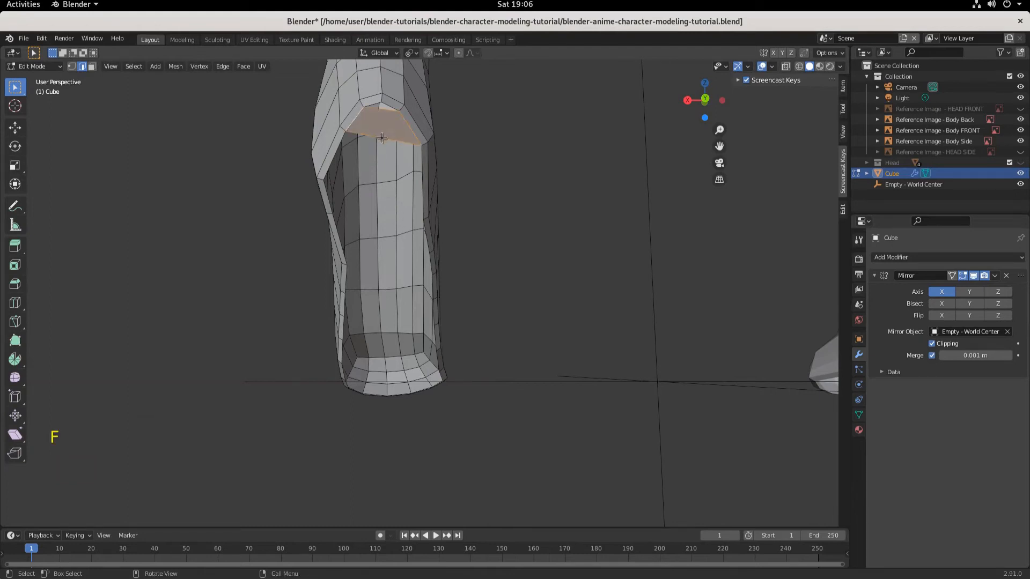
pyautogui.click(454, 171)
pyautogui.press('f')
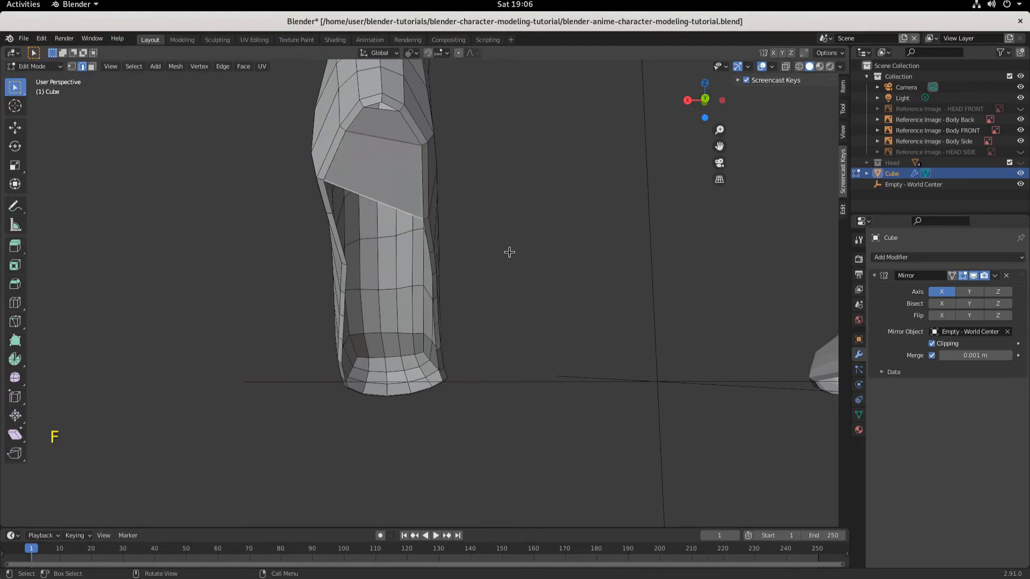
pyautogui.moveTo(509, 252); pyautogui.dragTo(503, 219, button='middle')
pyautogui.press('f')
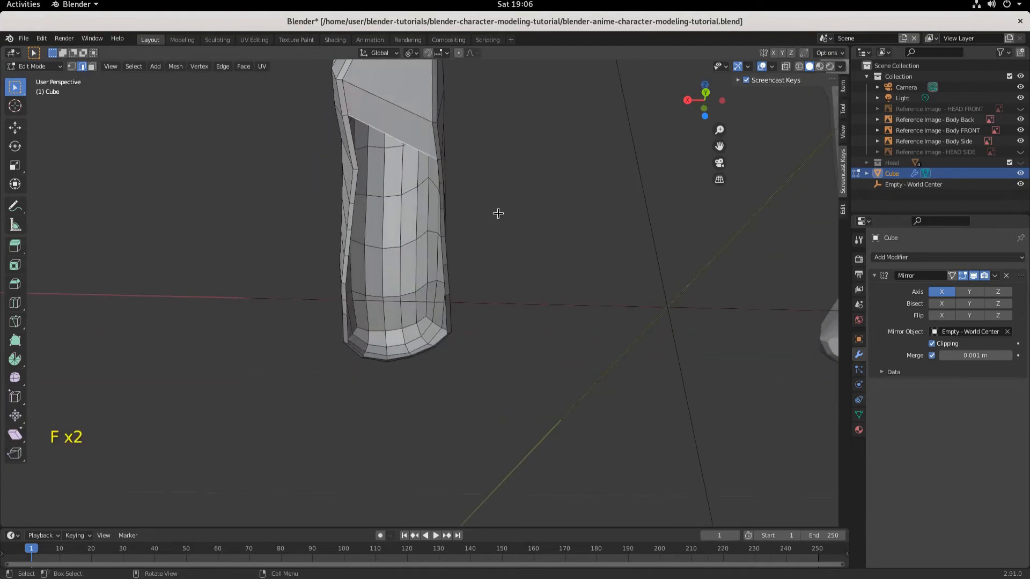
pyautogui.press('f')
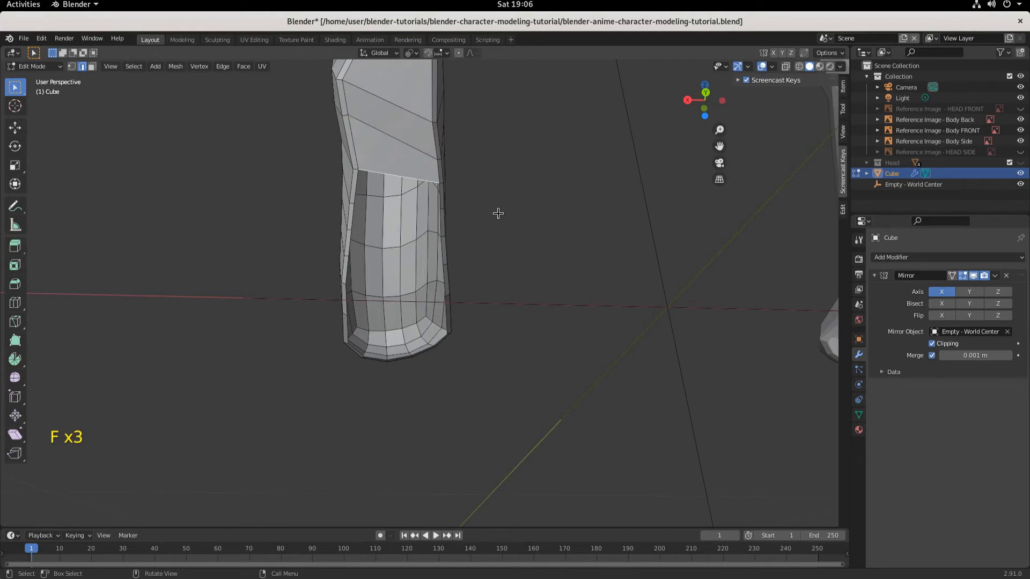
# Continue bridging the sole opening with faces through the arch and ball of the foot to the toe end.
pyautogui.press('f')
pyautogui.press('f')
pyautogui.press('f')
pyautogui.press('f')
pyautogui.press('f')
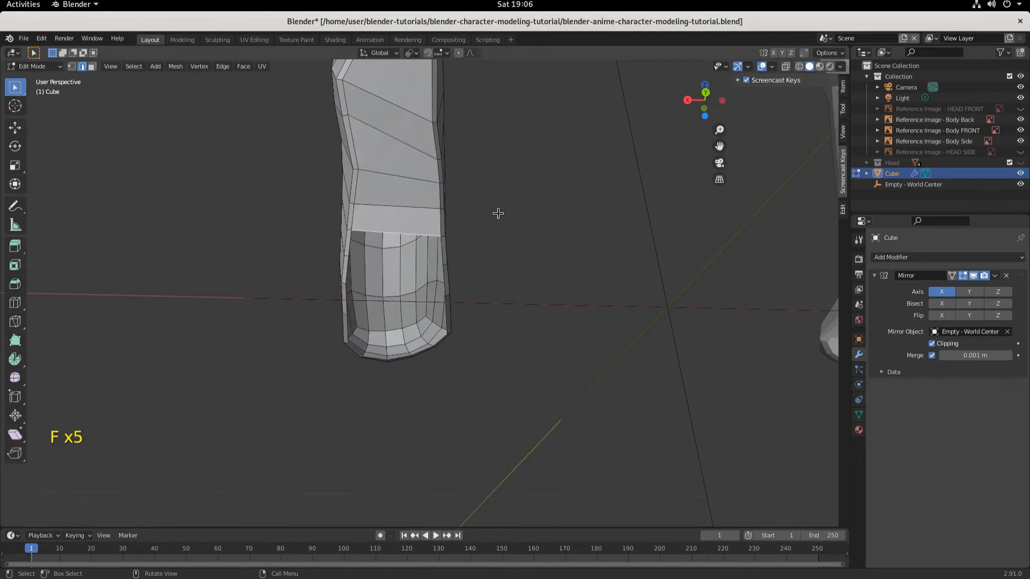
pyautogui.moveTo(498, 217); pyautogui.dragTo(489, 239, button='middle')
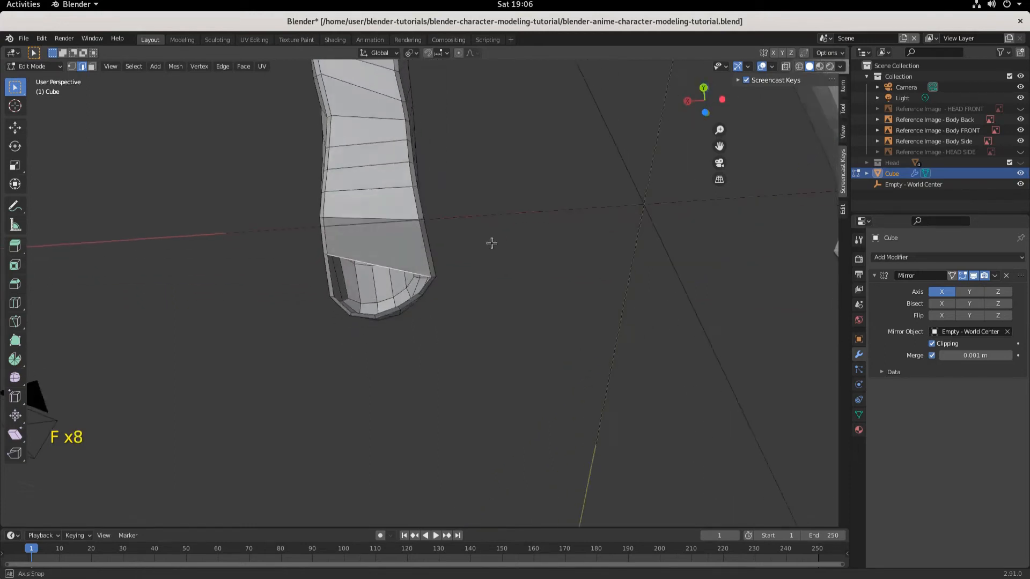
pyautogui.press('f')
pyautogui.moveTo(475, 306); pyautogui.dragTo(478, 284, button='middle')
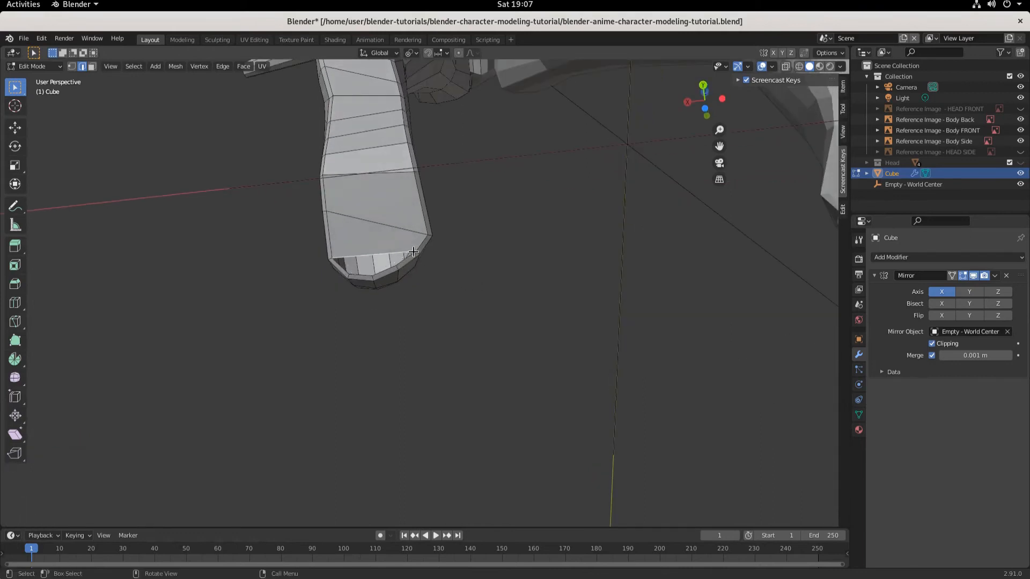
# Add one centred lengthwise loop cut along the new sole faces with no slide.
pyautogui.keyDown('shift'); pyautogui.moveTo(413, 156); pyautogui.dragTo(399, 240, button='middle'); pyautogui.keyUp('shift')
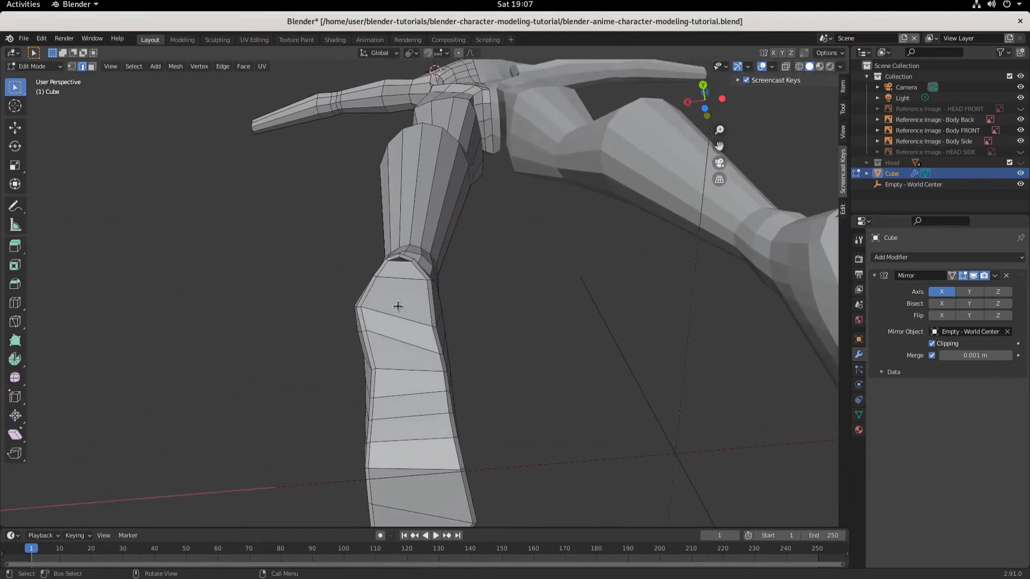
pyautogui.scroll(-1, 397, 306)
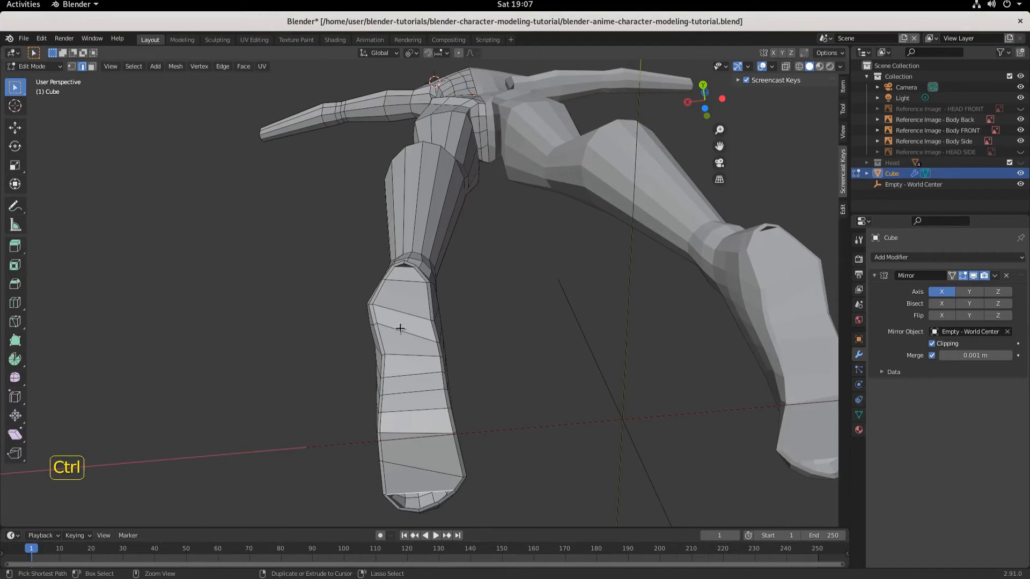
pyautogui.hotkey('ctrl', 'r')
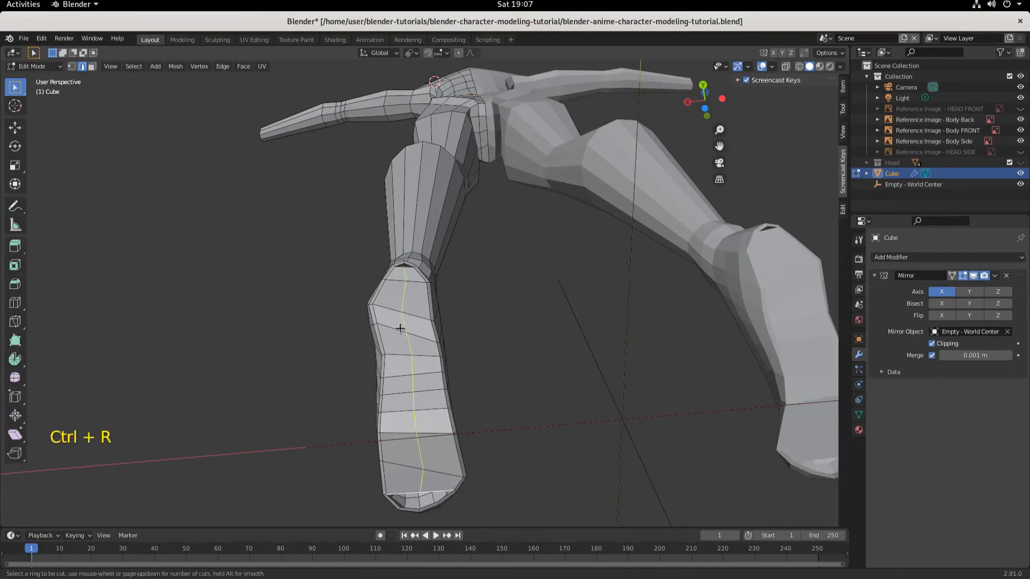
pyautogui.click(399, 328)
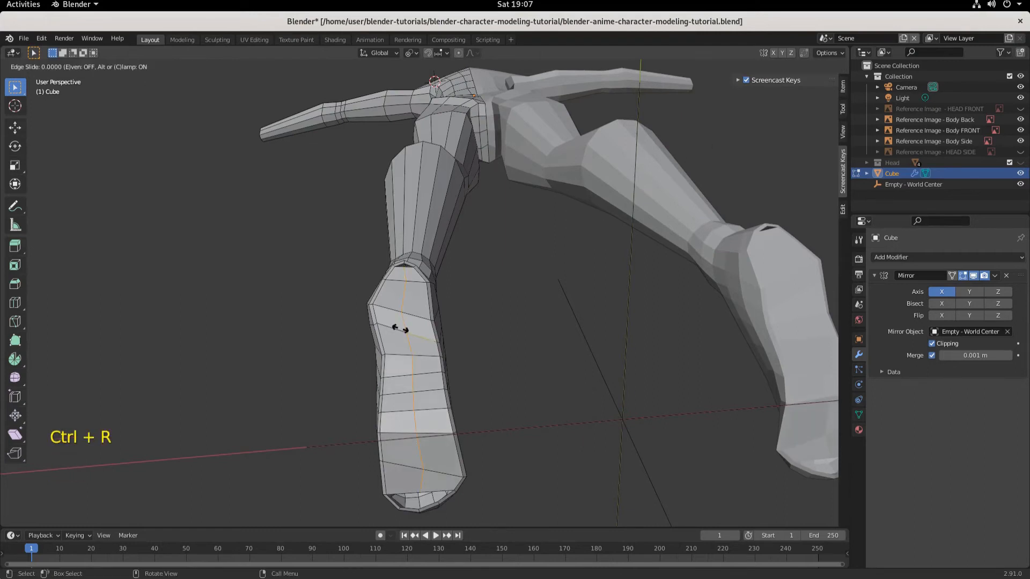
pyautogui.rightClick(399, 328)
# Close the remaining gap at the back of the heel with a four-vertex face that includes the new centre vertex.
pyautogui.scroll(8, 408, 292)
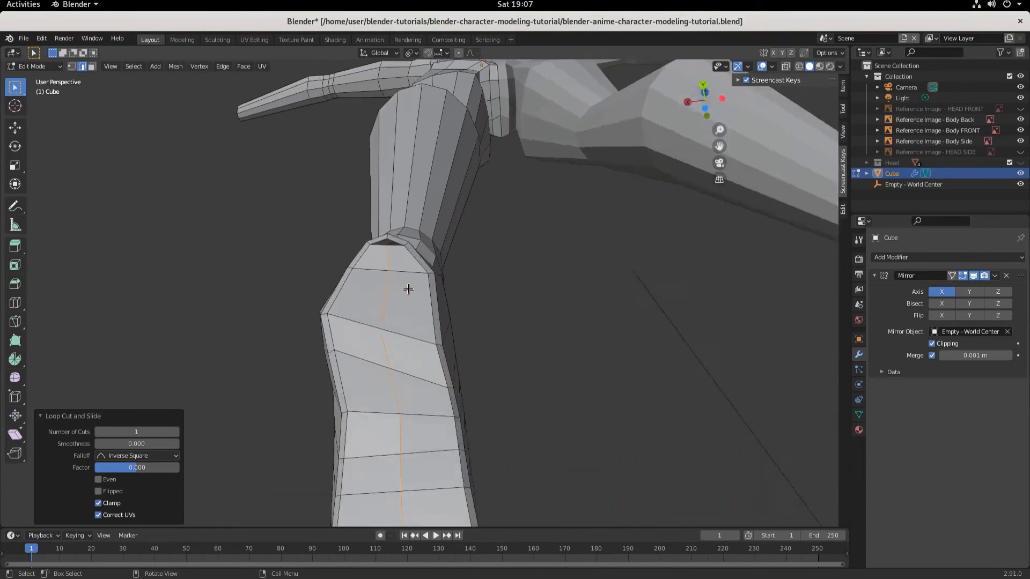
pyautogui.keyDown('shift'); pyautogui.moveTo(380, 264); pyautogui.dragTo(473, 415, button='middle'); pyautogui.keyUp('shift')
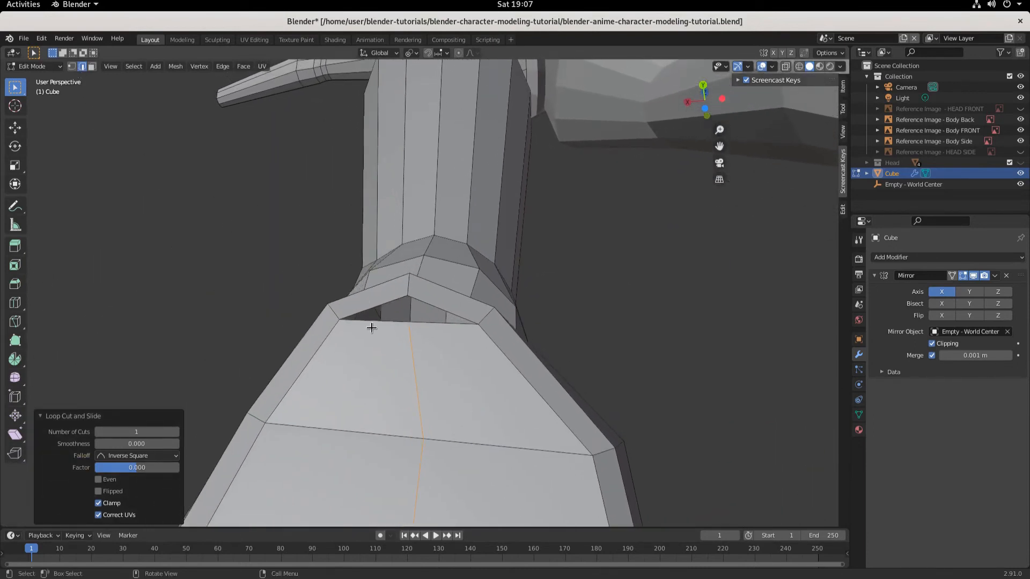
pyautogui.click(71, 66)
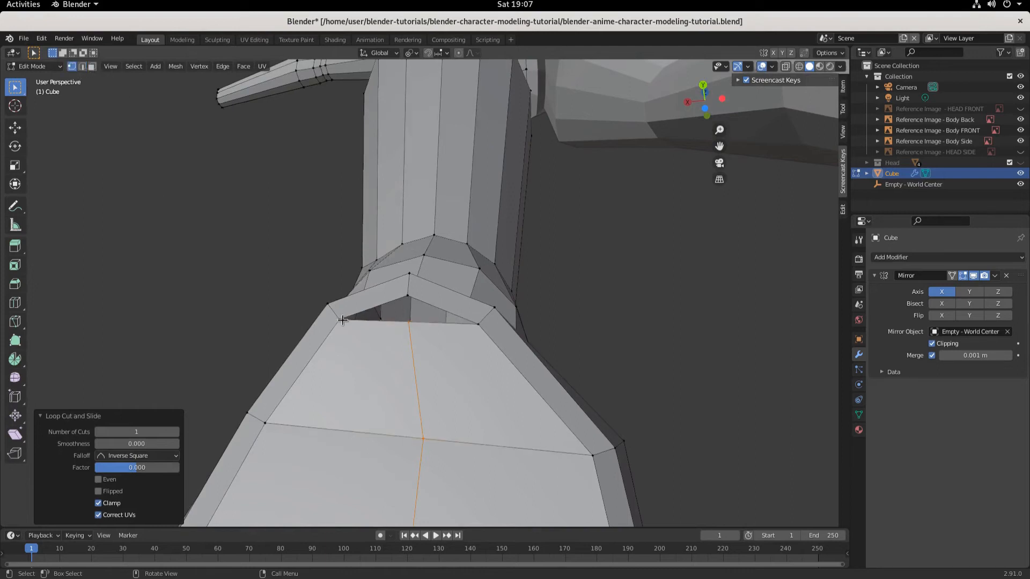
pyautogui.click(411, 324)
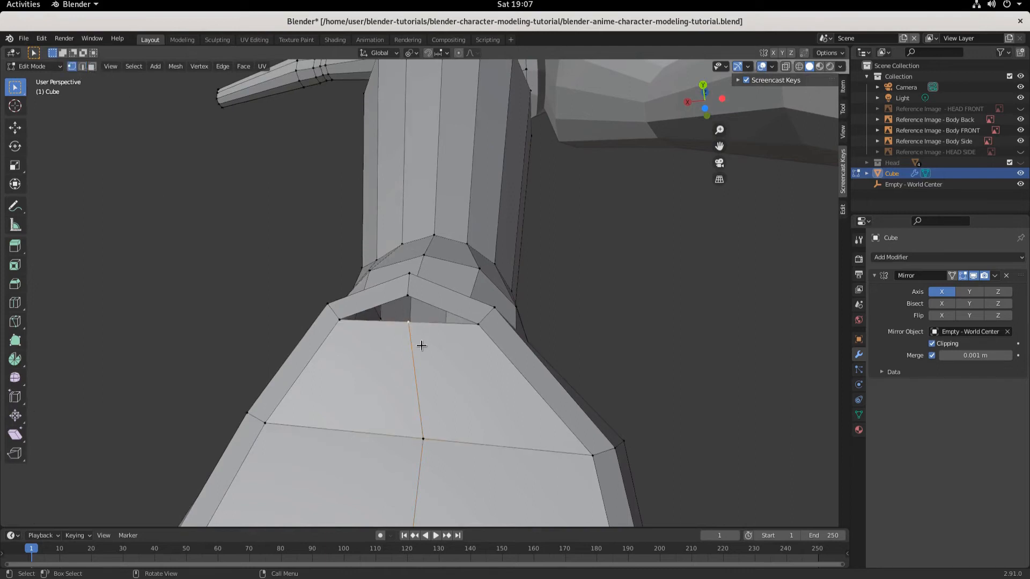
pyautogui.keyDown('shift'); pyautogui.click(344, 317); pyautogui.keyUp('shift')
pyautogui.keyDown('shift'); pyautogui.click(409, 294); pyautogui.keyUp('shift')
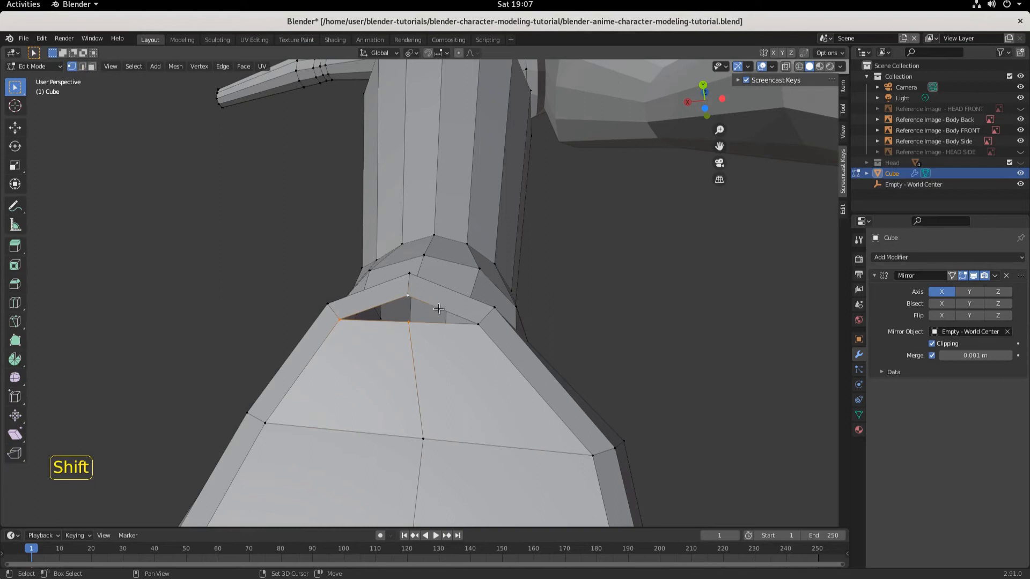
pyautogui.keyDown('shift'); pyautogui.click(479, 323); pyautogui.keyUp('shift')
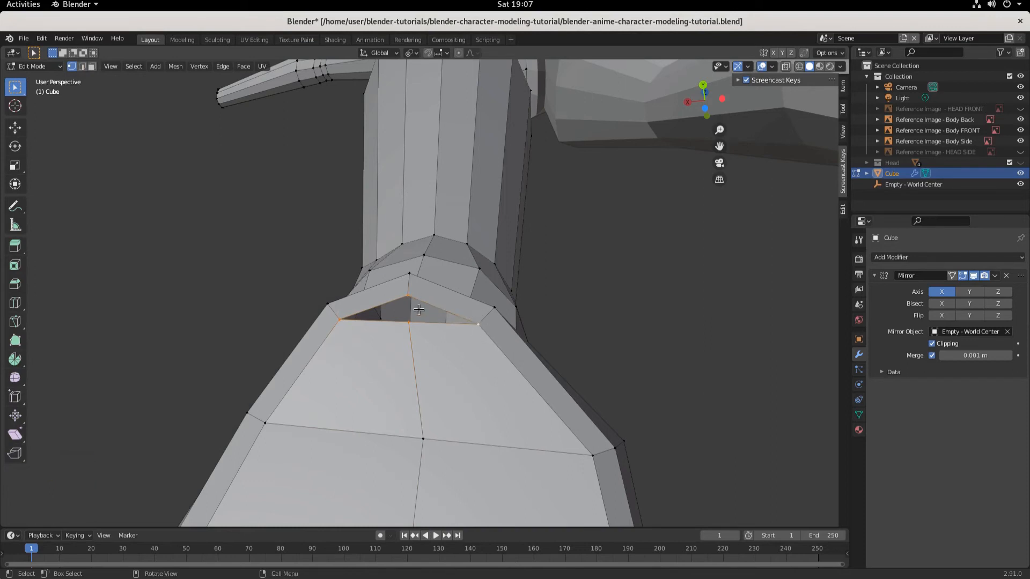
pyautogui.press('f')
# Close the gap at the toe tip with two faces, one on each side of the sole's centre line.
pyautogui.keyDown('shift'); pyautogui.moveTo(427, 449); pyautogui.dragTo(398, 337, button='middle'); pyautogui.keyUp('shift')
pyautogui.scroll(-5, 397, 339)
pyautogui.keyDown('shift'); pyautogui.moveTo(418, 403); pyautogui.dragTo(408, 215, button='middle'); pyautogui.keyUp('shift')
pyautogui.scroll(8, 415, 258)
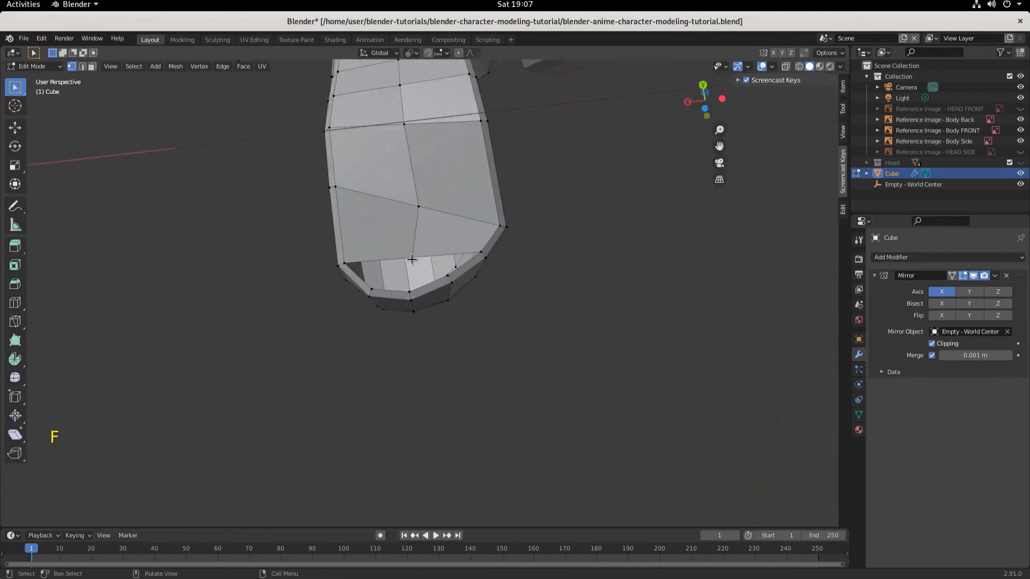
pyautogui.click(229, 219)
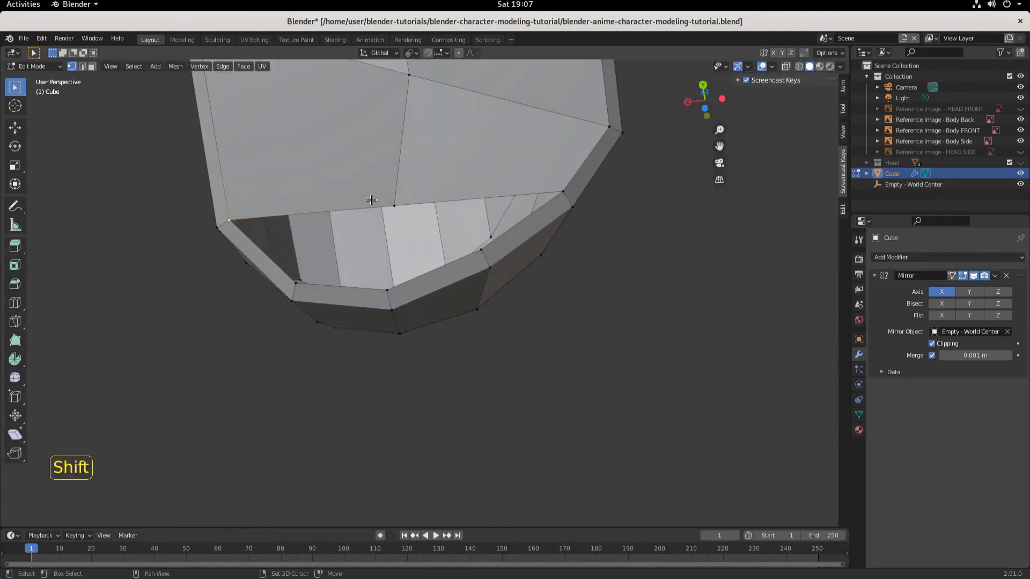
pyautogui.keyDown('shift'); pyautogui.click(298, 286); pyautogui.keyUp('shift')
pyautogui.press('f')
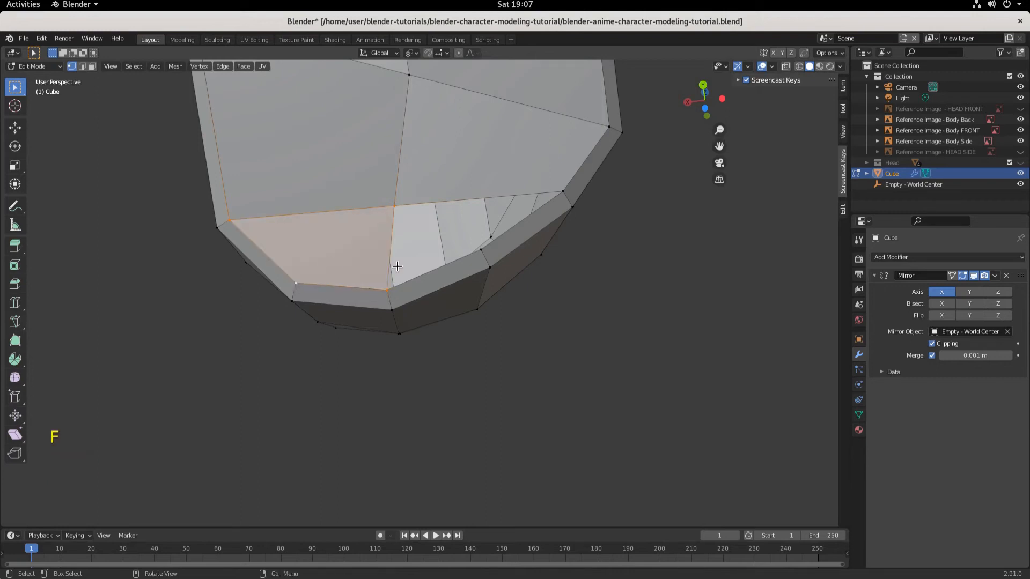
pyautogui.keyDown('shift'); pyautogui.click(387, 289); pyautogui.keyUp('shift')
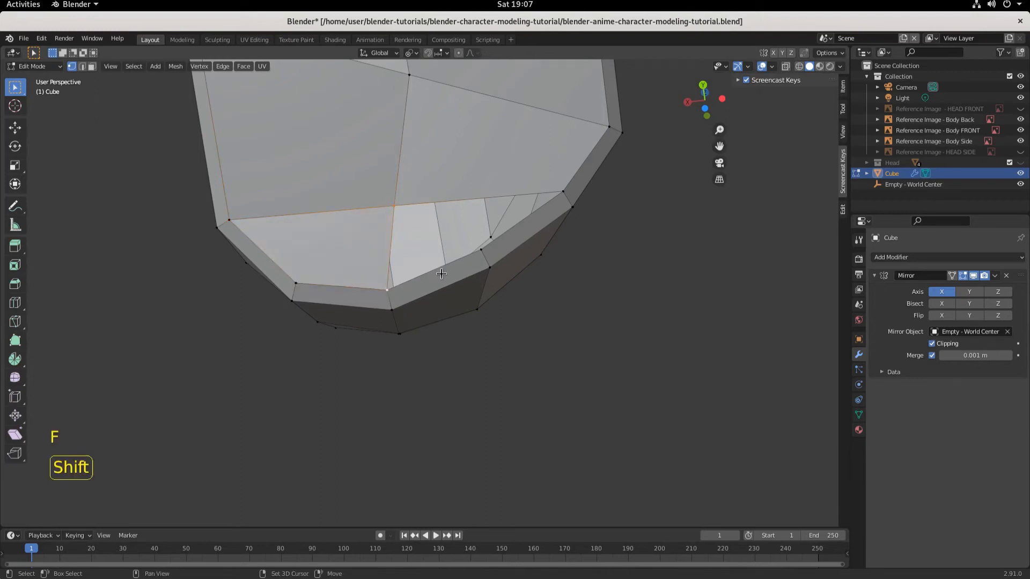
pyautogui.keyDown('shift'); pyautogui.click(571, 184); pyautogui.keyUp('shift')
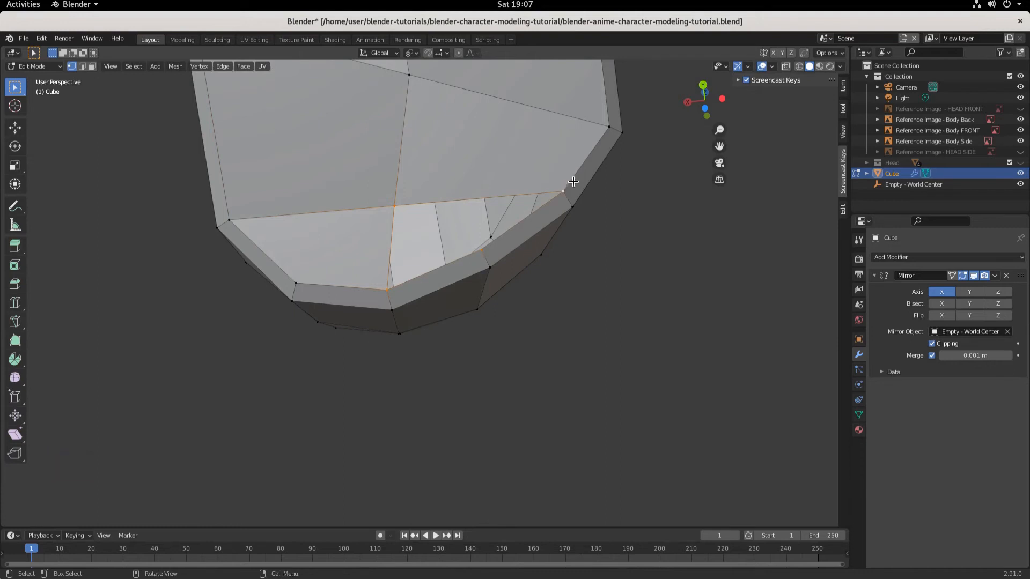
pyautogui.press('f')
# Inspect the rebuilt sole from below and compare the foot and leg with the front reference in front view.
pyautogui.scroll(-11, 426, 216)
pyautogui.moveTo(419, 213); pyautogui.dragTo(529, 346, button='middle')
pyautogui.scroll(4, 528, 346)
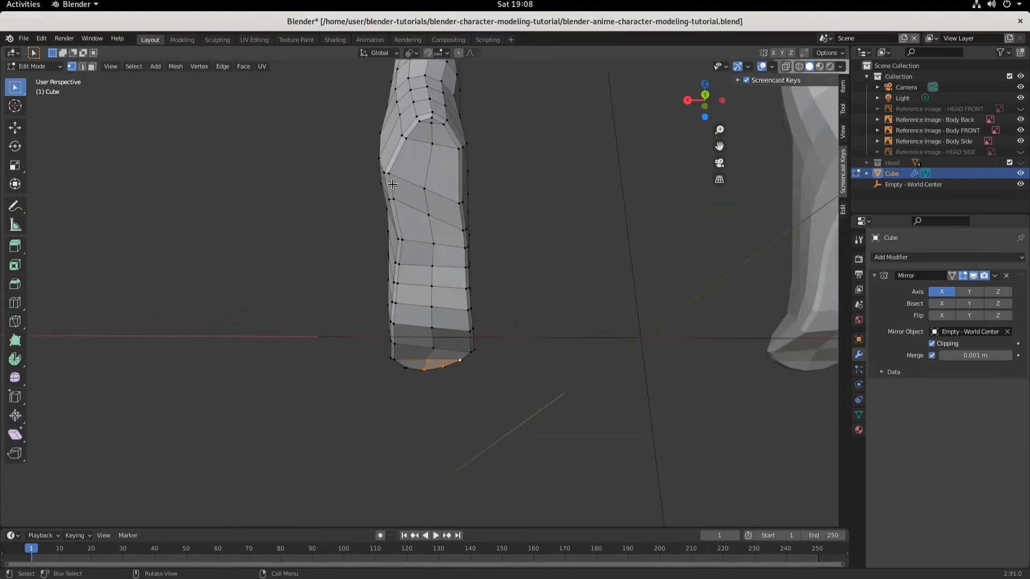
pyautogui.moveTo(454, 387); pyautogui.dragTo(501, 357, button='middle')
pyautogui.press('KP_1')
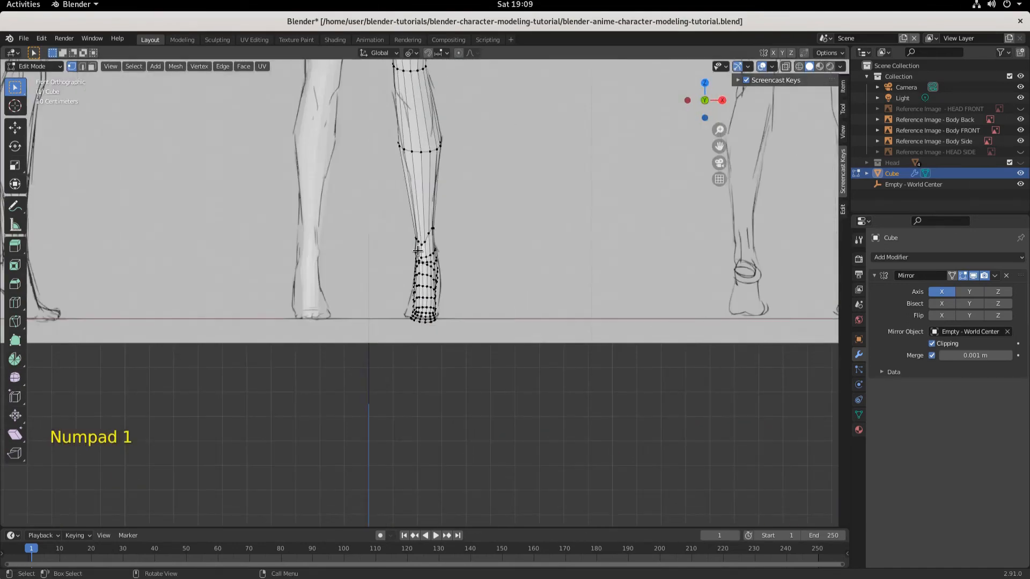
pyautogui.scroll(4, 455, 264)
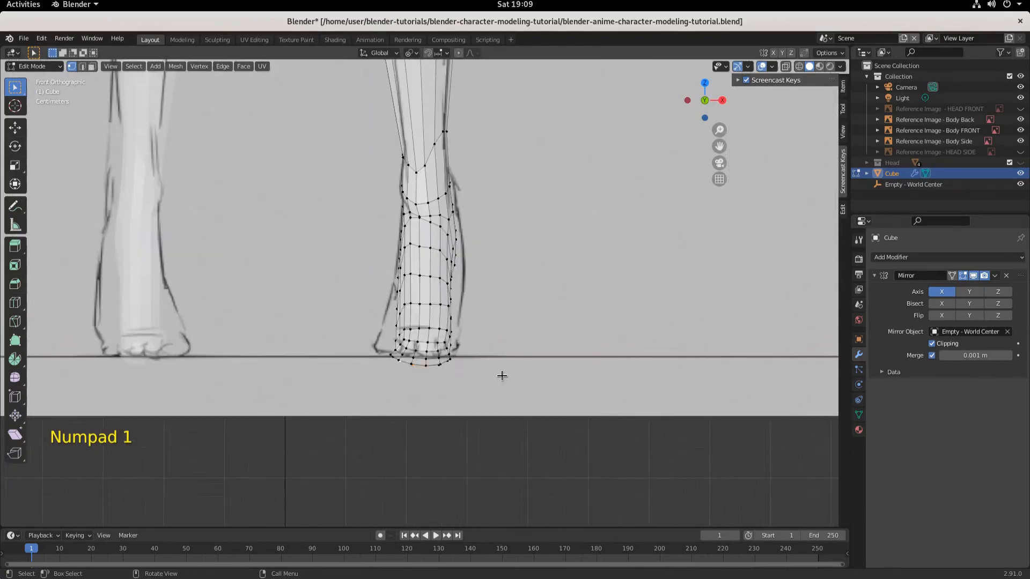
pyautogui.scroll(3, 472, 322)
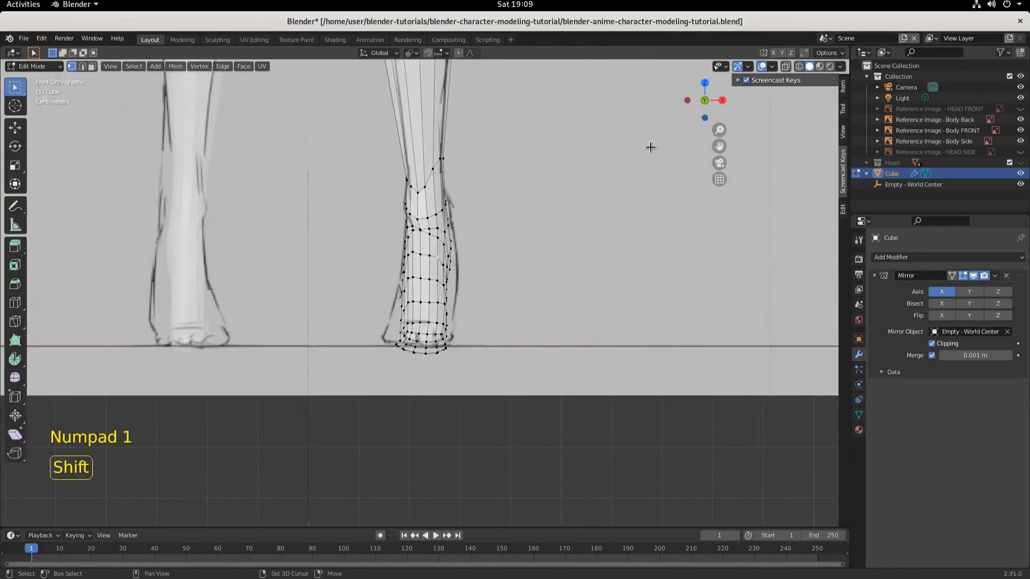
pyautogui.keyDown('shift'); pyautogui.moveTo(651, 147); pyautogui.dragTo(631, 393, button='middle'); pyautogui.keyUp('shift')
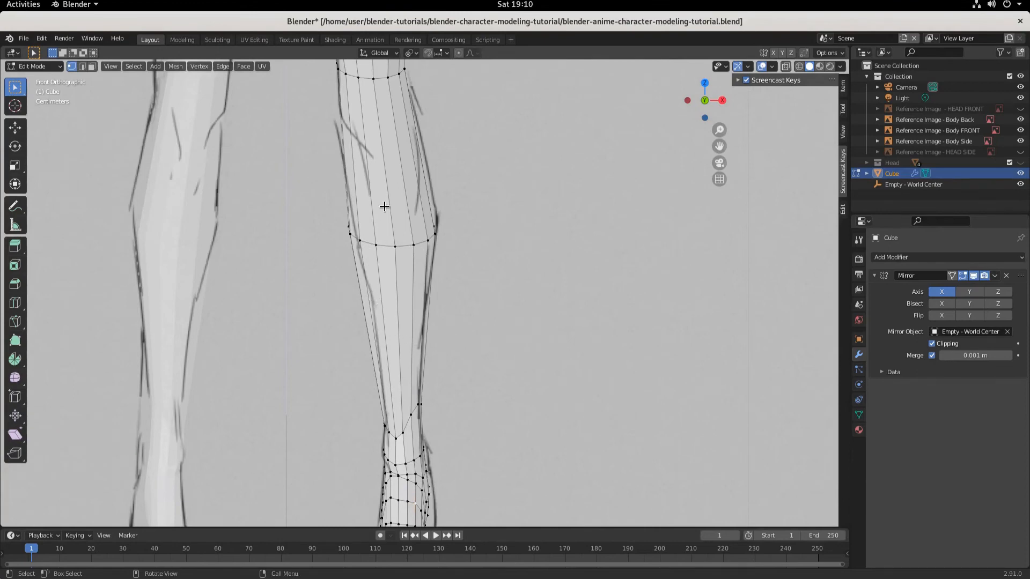
pyautogui.scroll(-4, 379, 166)
pyautogui.keyDown('shift'); pyautogui.moveTo(379, 166); pyautogui.dragTo(427, 381, button='middle'); pyautogui.keyUp('shift')
pyautogui.scroll(4, 409, 232)
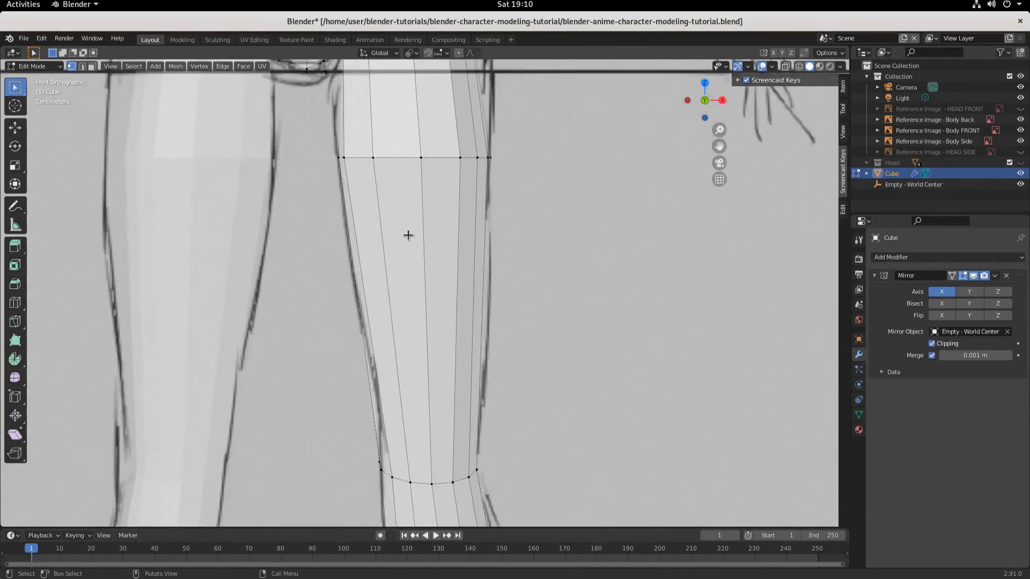
# In front view, move the crotch vertices beside the centre line about -0.0136 m in X and 0.009 m in Z.
pyautogui.keyDown('shift'); pyautogui.moveTo(409, 232); pyautogui.dragTo(431, 384, button='middle'); pyautogui.keyUp('shift')
pyautogui.scroll(2, 397, 216)
pyautogui.keyDown('shift'); pyautogui.moveTo(398, 215); pyautogui.dragTo(488, 351, button='middle'); pyautogui.keyUp('shift')
pyautogui.scroll(2, 682, 177)
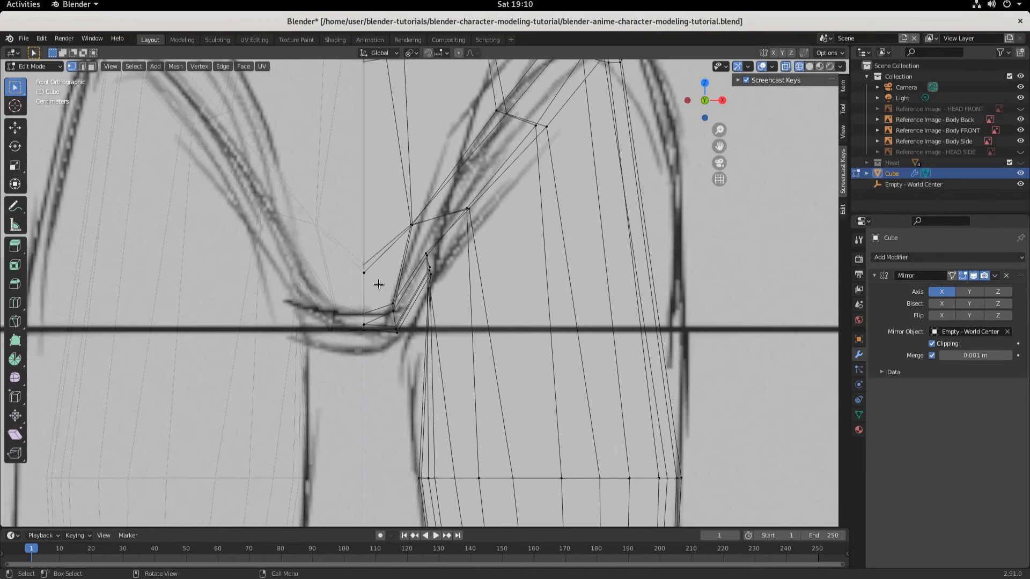
pyautogui.moveTo(378, 284); pyautogui.dragTo(410, 343)
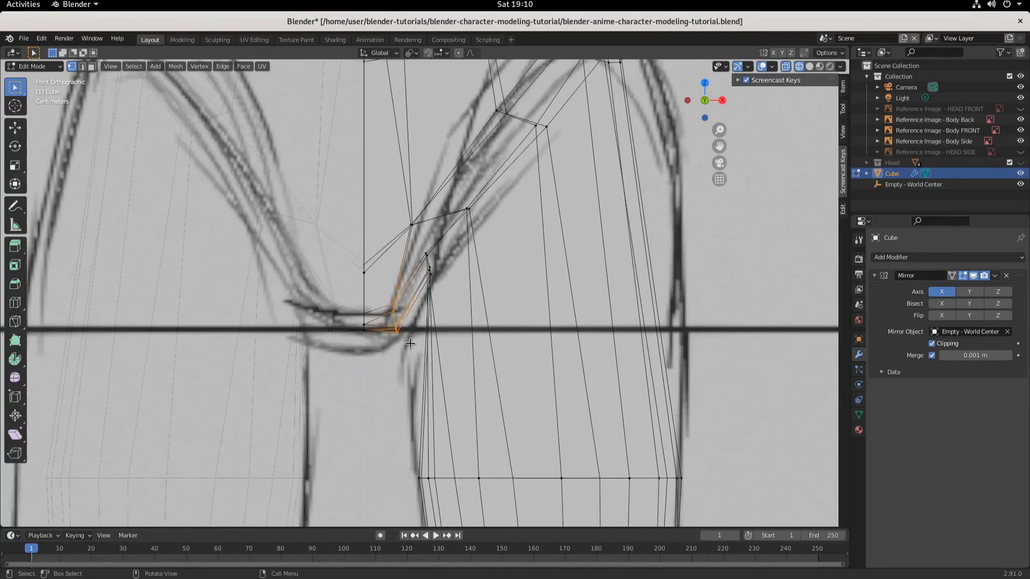
pyautogui.press('g')
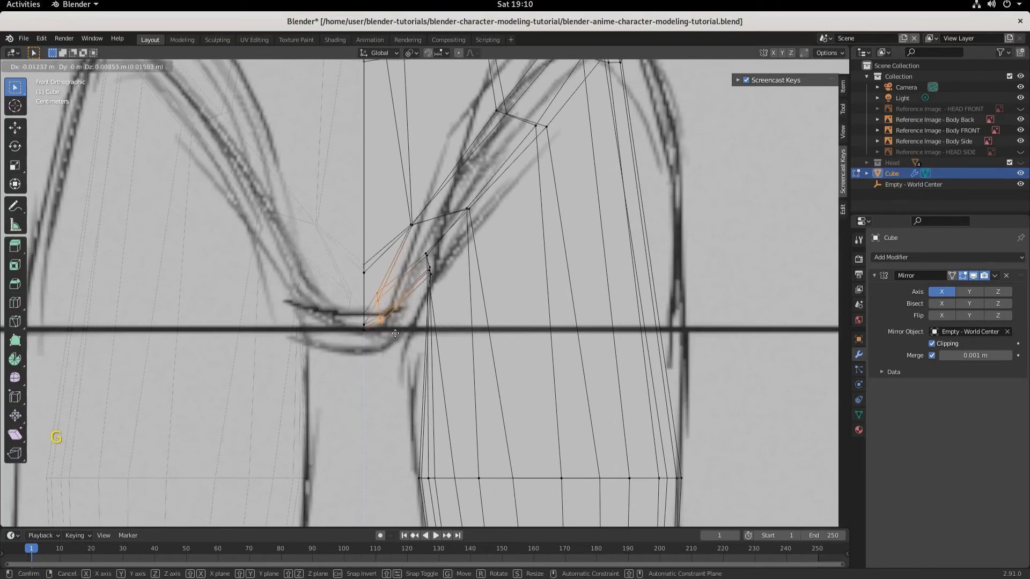
pyautogui.click(392, 332)
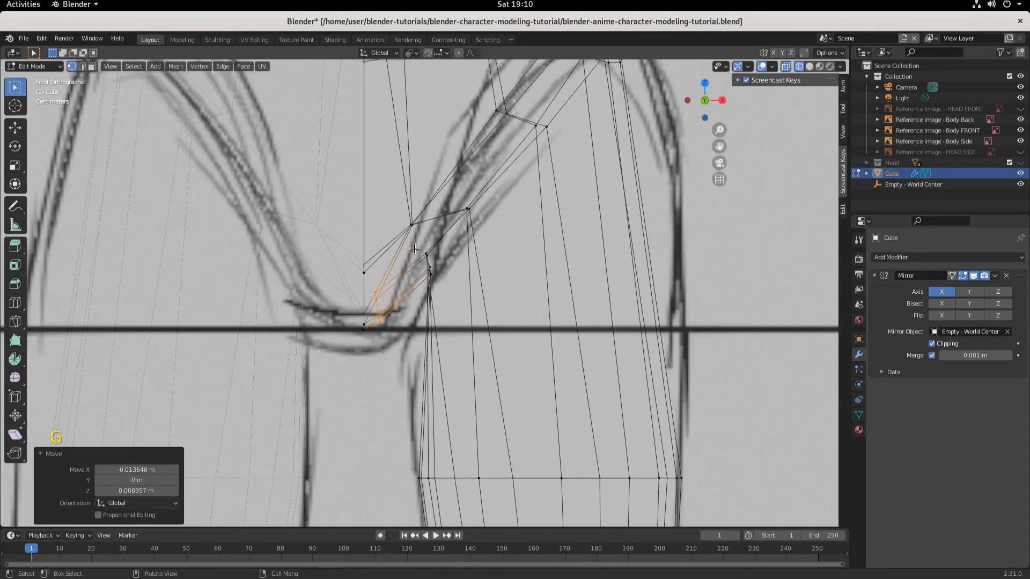
# Move the vertices at the top of the inner thigh about -0.0235 m in X and -0.0209 m in Z to follow the reference.
pyautogui.moveTo(419, 241); pyautogui.dragTo(445, 313)
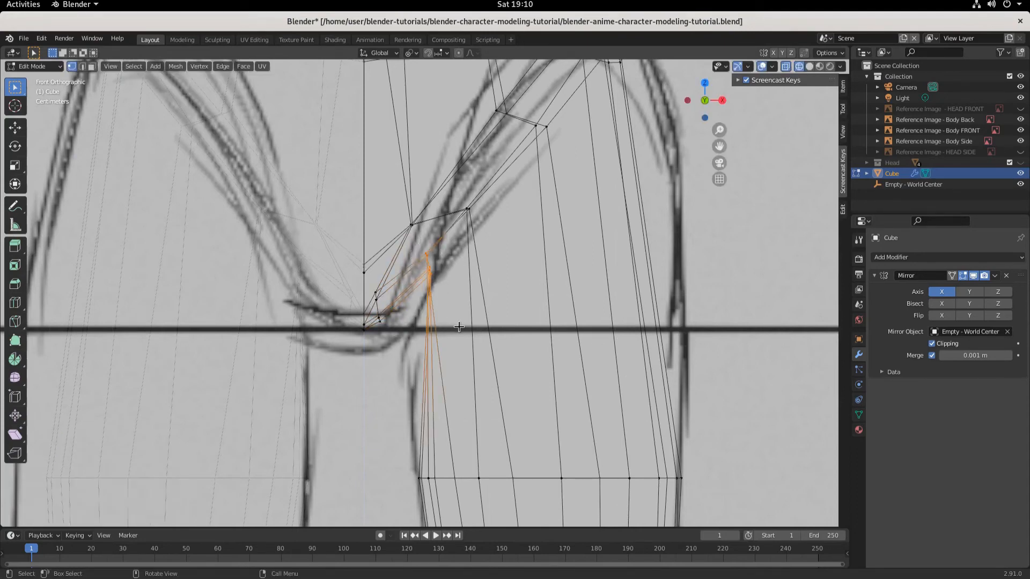
pyautogui.press('g')
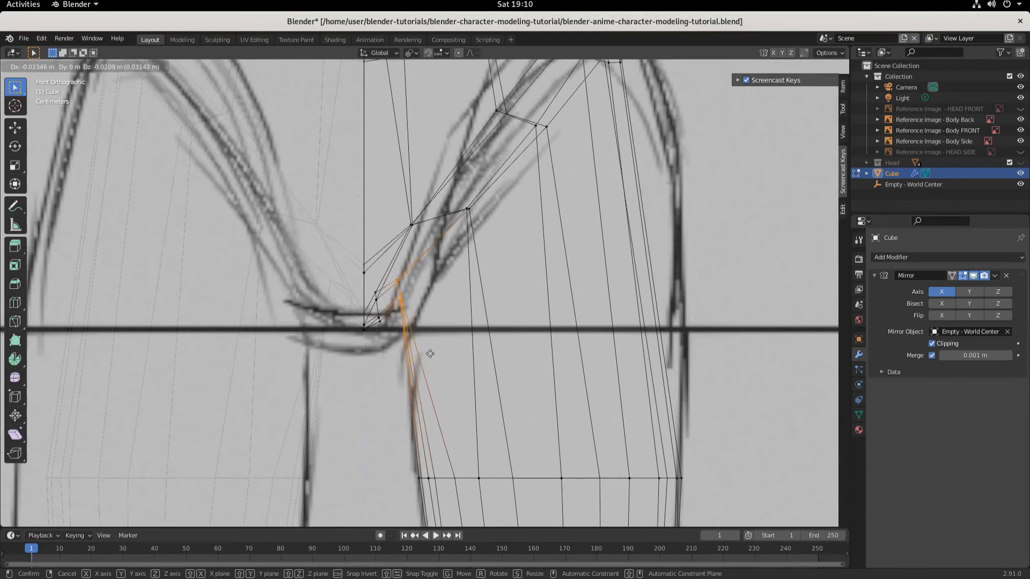
pyautogui.click(429, 352)
pyautogui.scroll(-3, 537, 286)
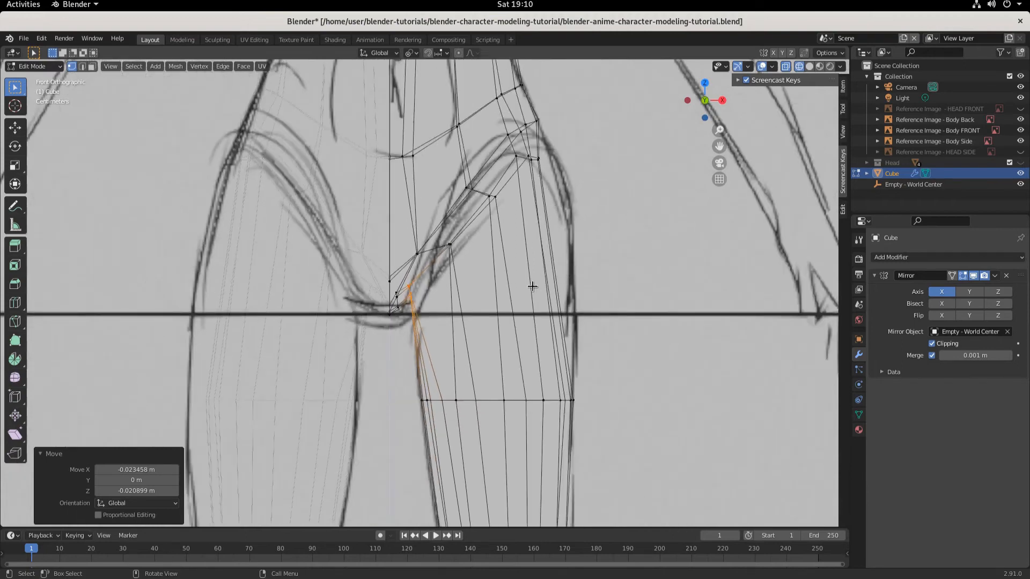
# Add two loop cuts around the upper thigh, between the hip and the existing thigh loop.
pyautogui.press('ctrl')
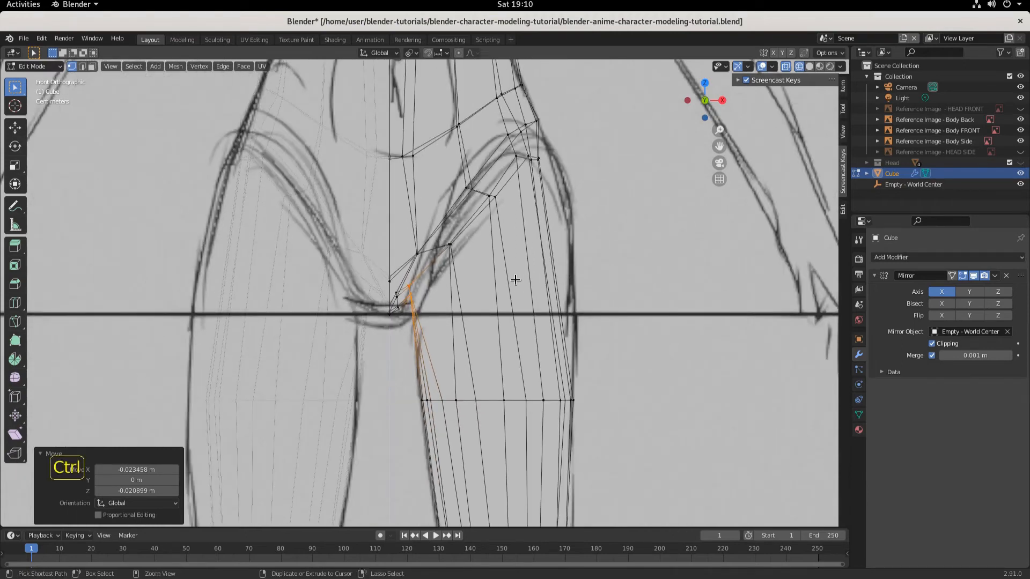
pyautogui.hotkey('ctrl', 'r')
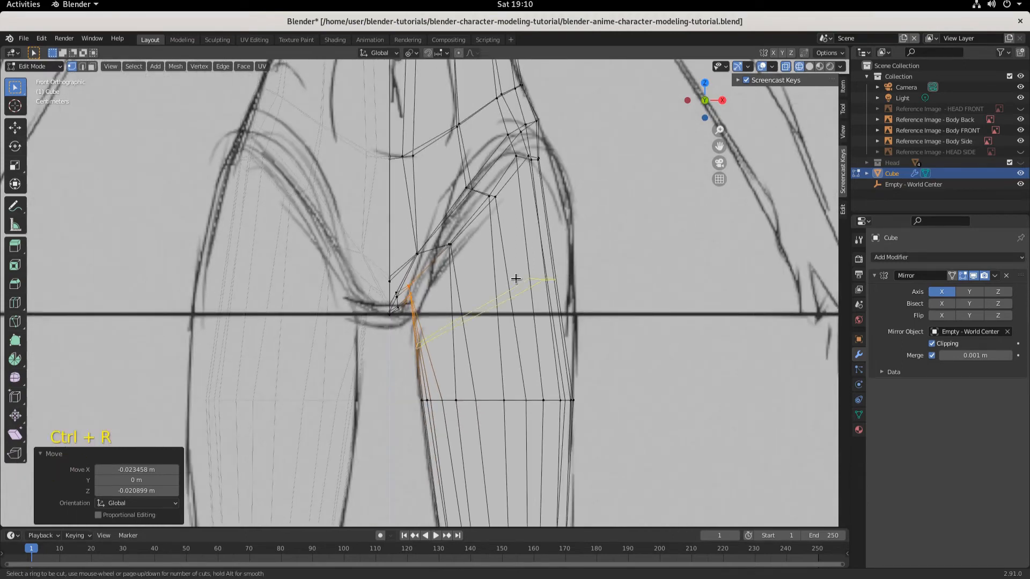
pyautogui.scroll(1, 515, 278)
pyautogui.click(515, 278)
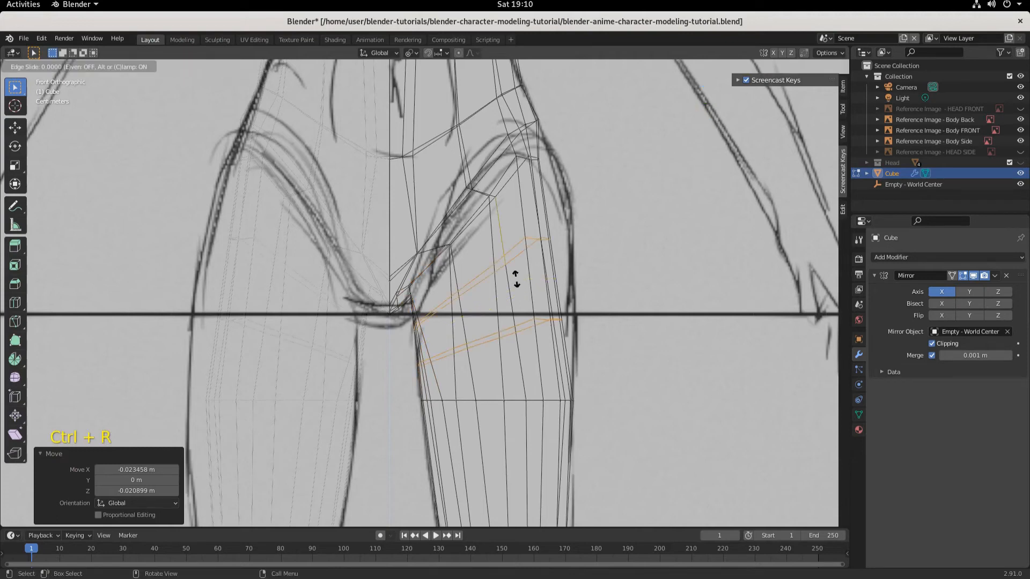
# Scale the upper new thigh loop to about 1.121 and move it about 0.017 m in X and 0.0125 m in Z.
pyautogui.press('s')
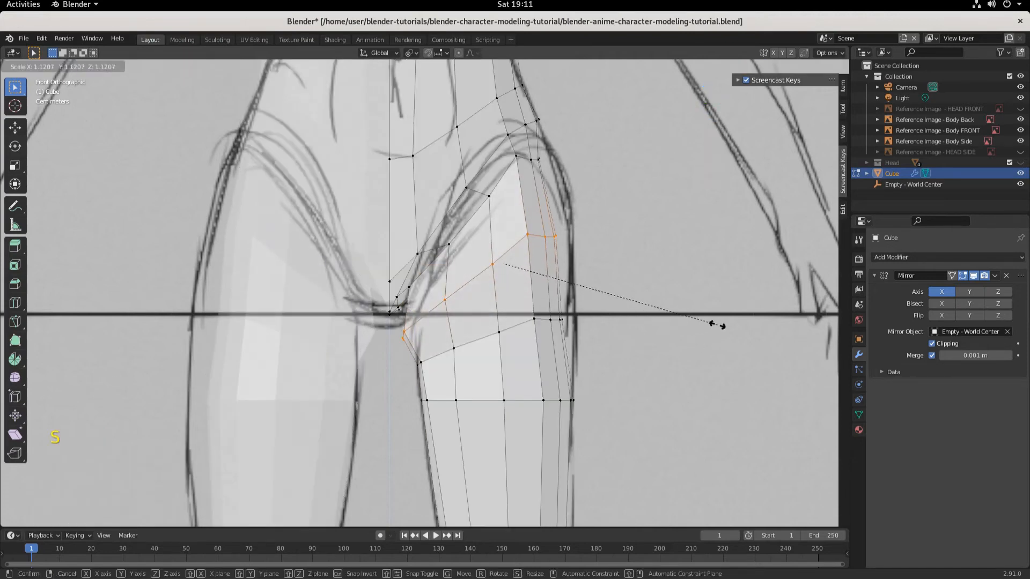
pyautogui.click(717, 324)
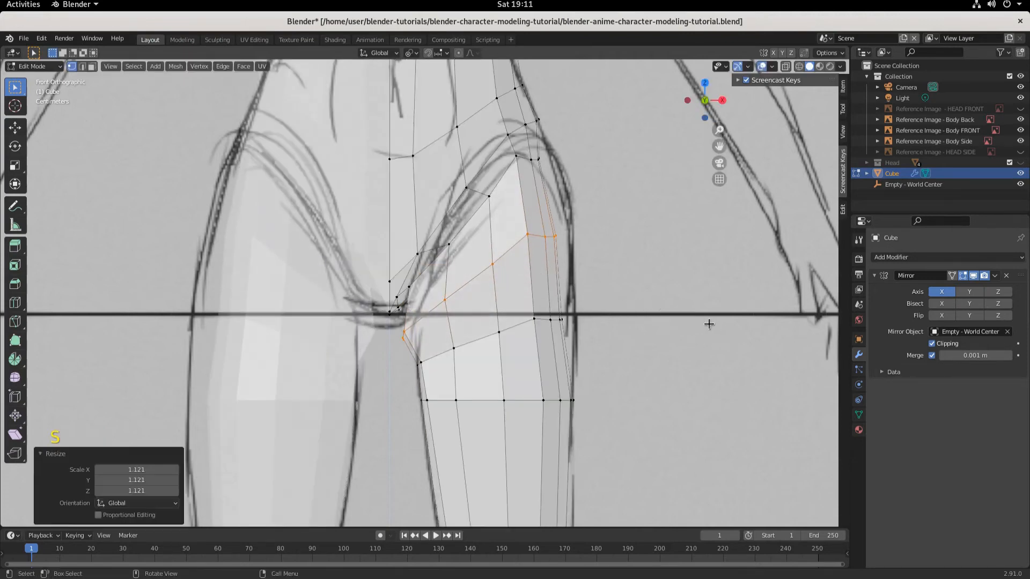
pyautogui.press('g')
pyautogui.click(721, 315)
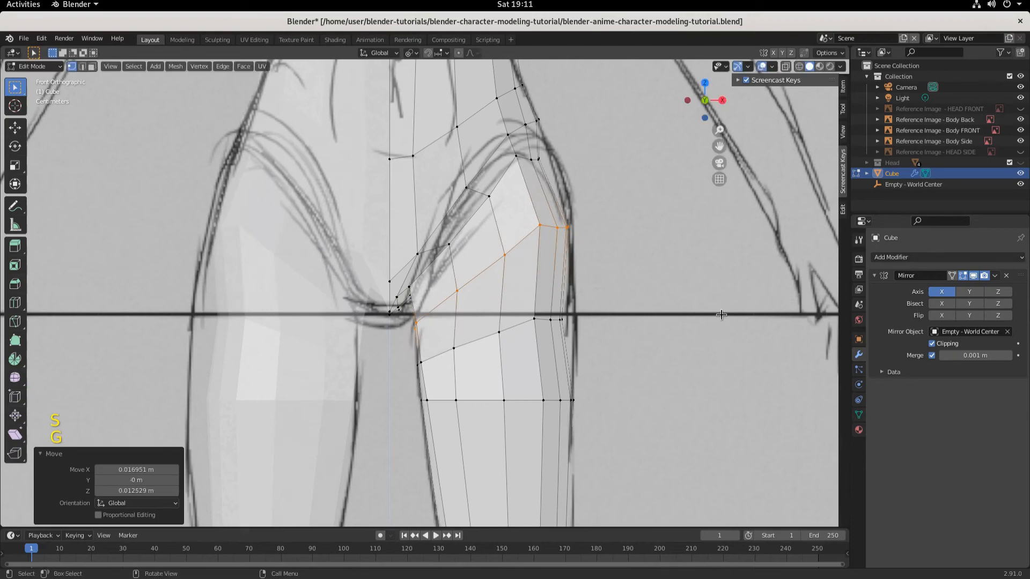
# In side view, move the front vertices of the lower new thigh loop about -0.017 m in Y to meet the reference outline.
pyautogui.press('KP_3')
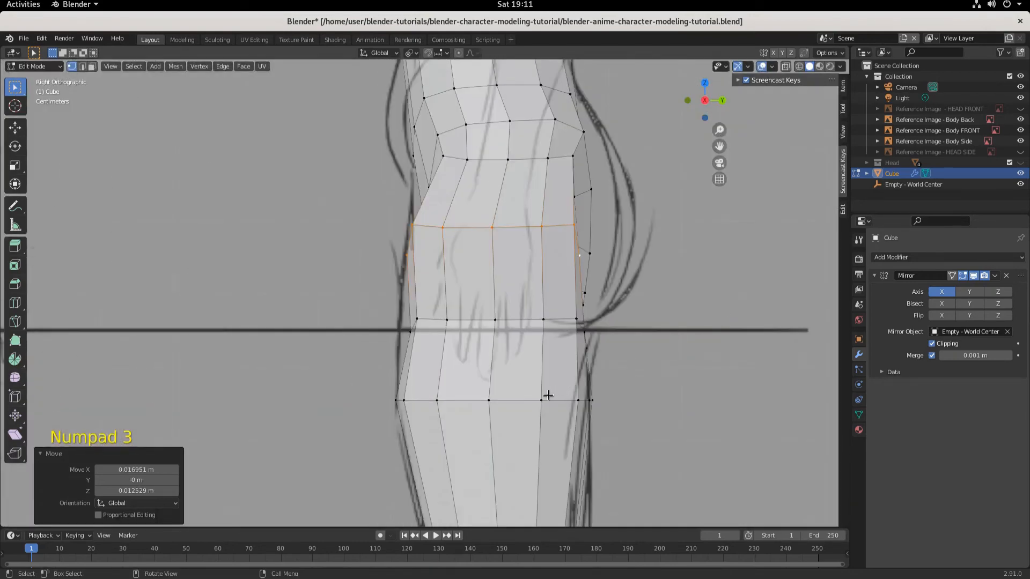
pyautogui.click(414, 320)
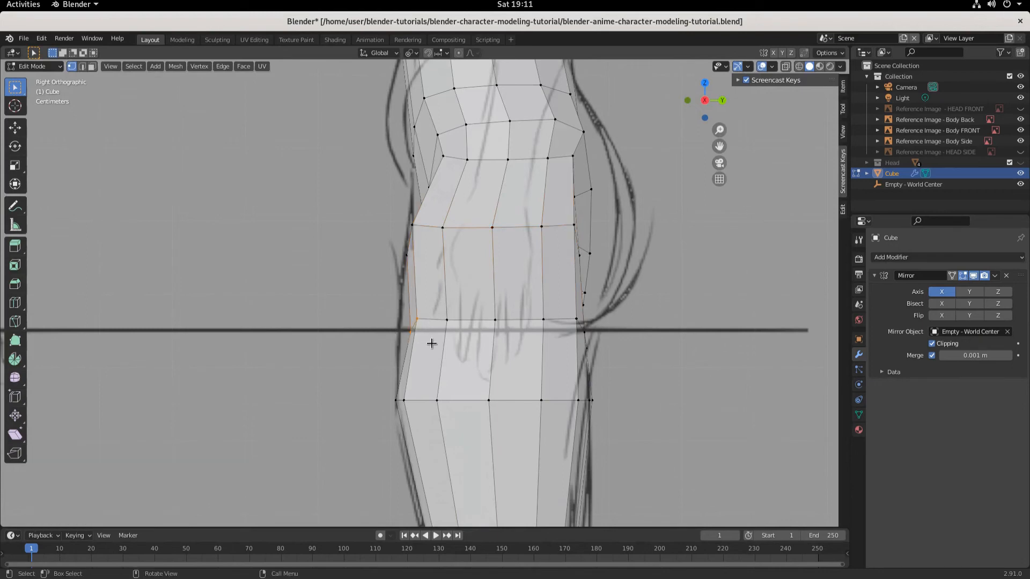
pyautogui.press('g')
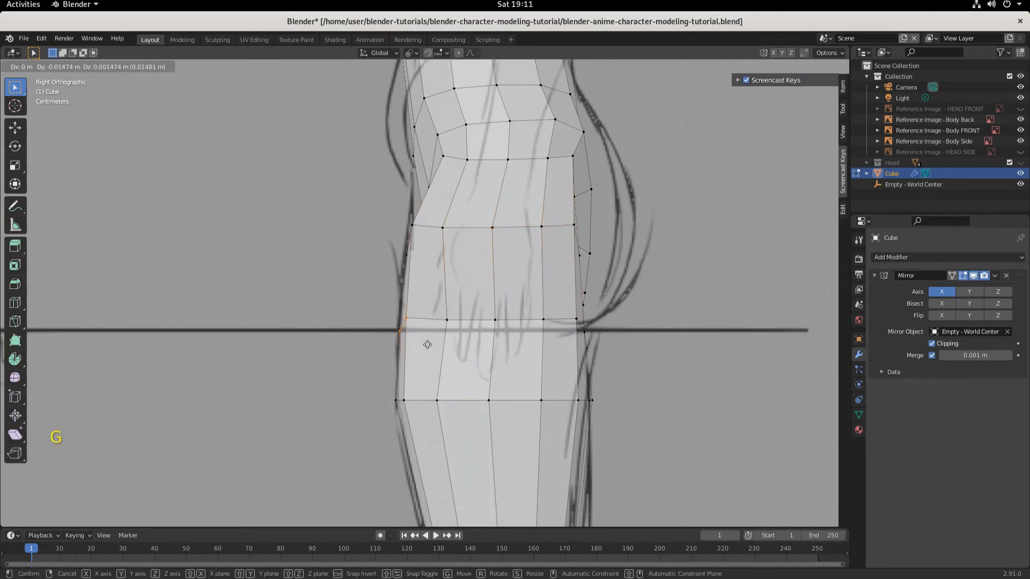
pyautogui.click(425, 344)
# Move the lower thigh loop's outer vertices about 0.0138 m in X and the upper loop's about 0.0061 m in X and 0.0199 m in Z.
pyautogui.moveTo(627, 351); pyautogui.dragTo(560, 379, button='middle')
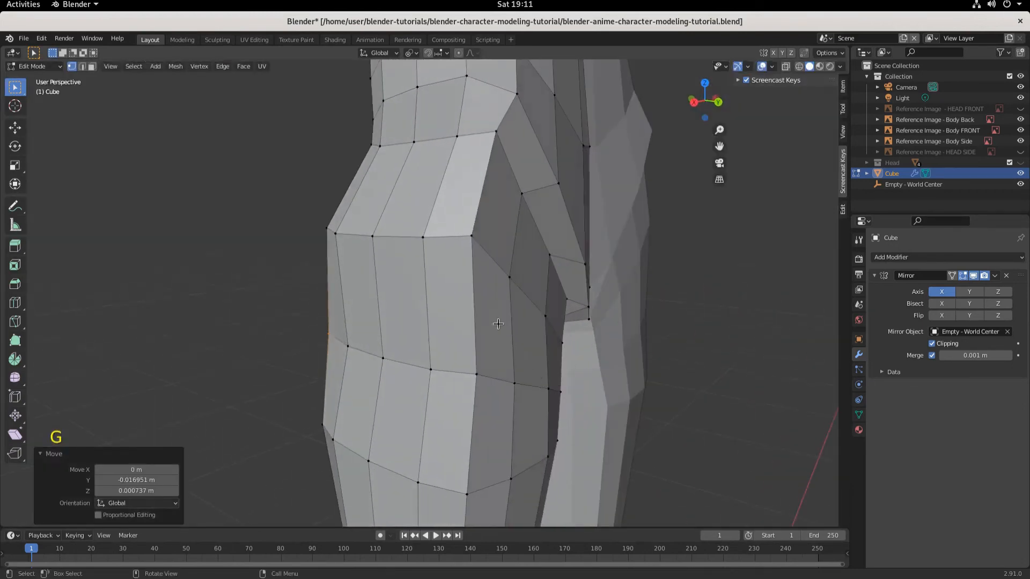
pyautogui.moveTo(523, 349); pyautogui.dragTo(652, 378, button='middle')
pyautogui.scroll(-4, 652, 378)
pyautogui.moveTo(518, 375)
pyautogui.mouseDown(button='middle')
pyautogui.moveTo(588, 386)
pyautogui.moveTo(506, 364)
pyautogui.mouseUp(button='middle')
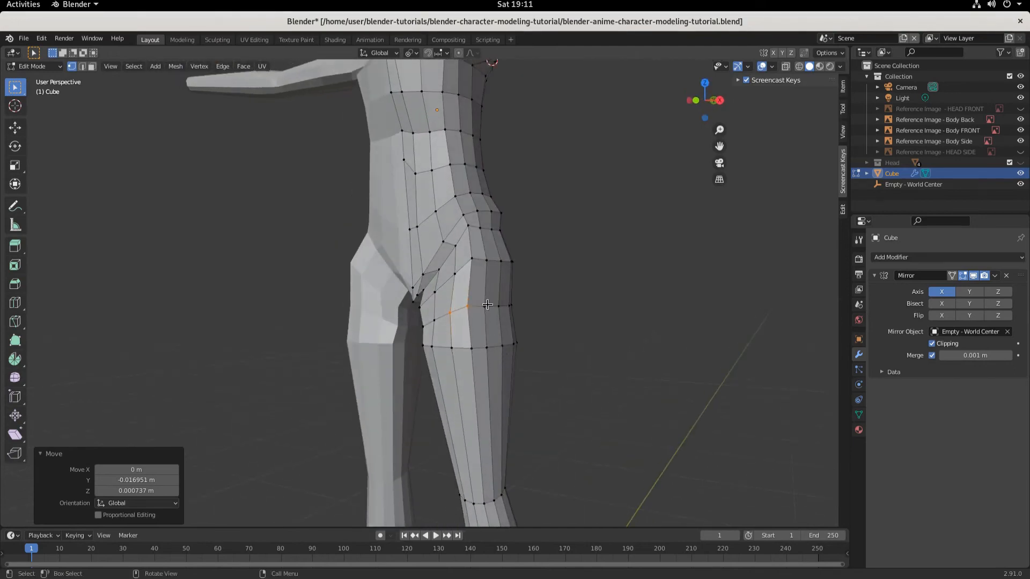
pyautogui.press('KP_1')
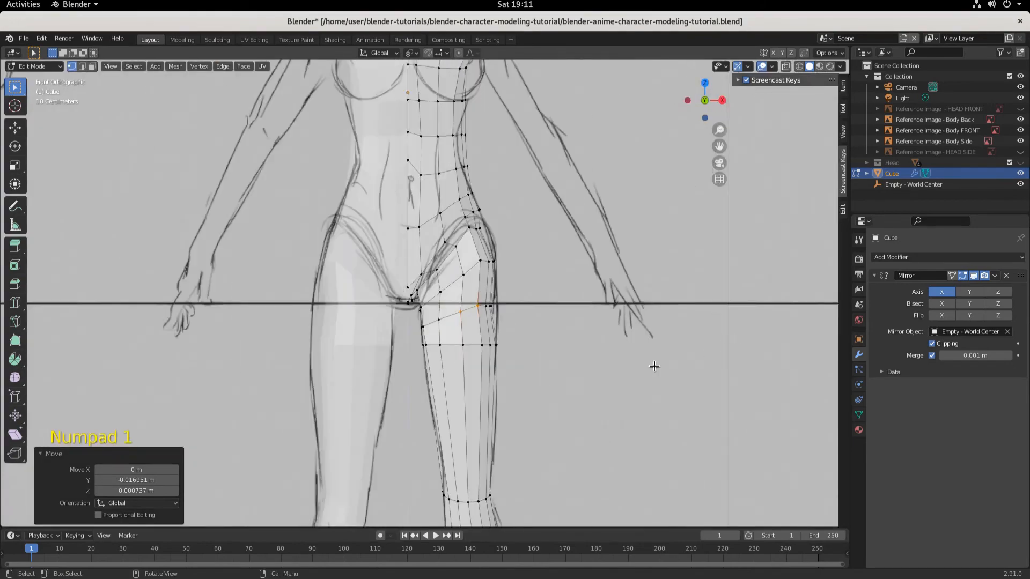
pyautogui.click(799, 66)
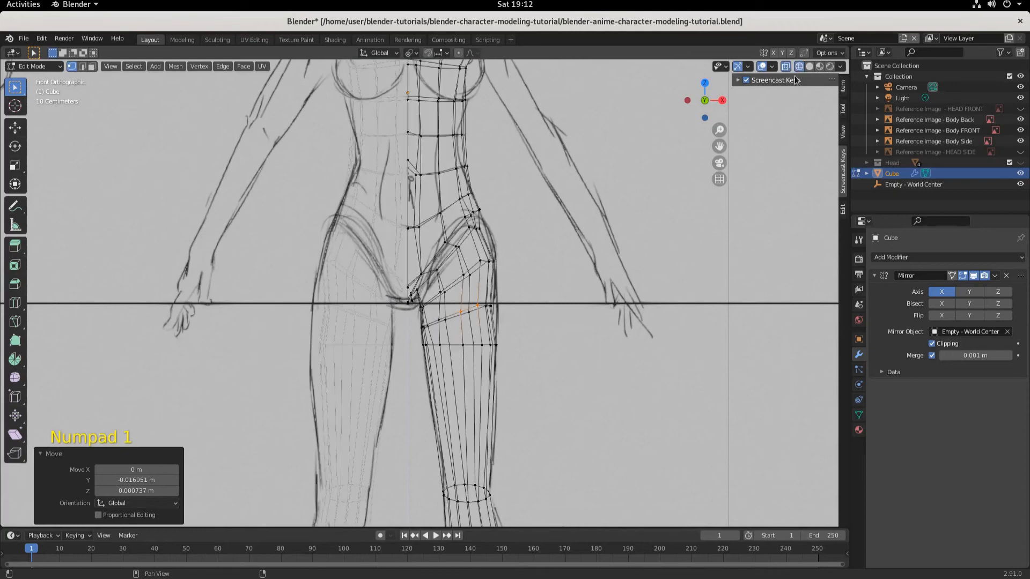
pyautogui.keyDown('shift'); pyautogui.moveTo(474, 294); pyautogui.dragTo(519, 323); pyautogui.keyUp('shift')
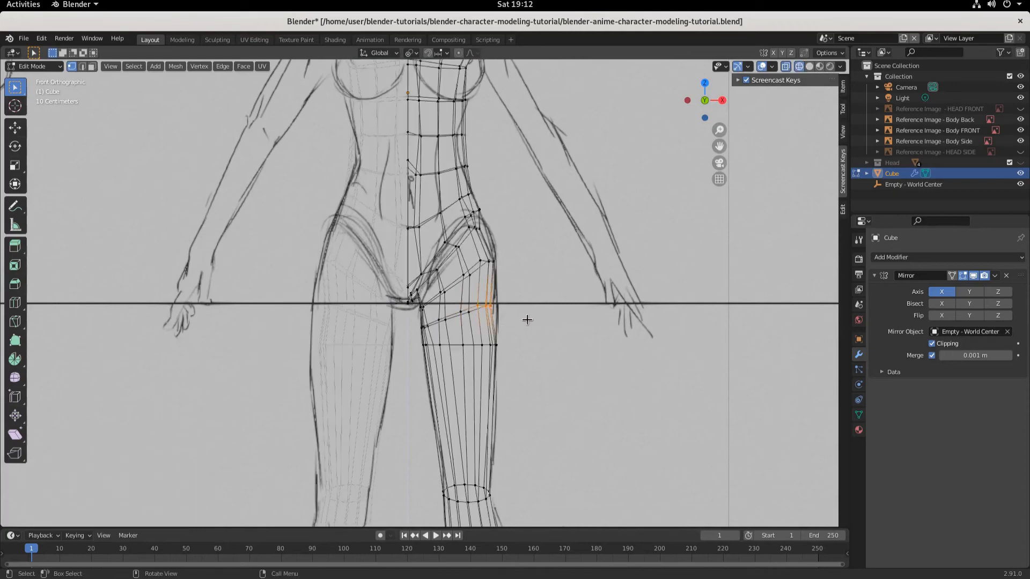
pyautogui.press('g')
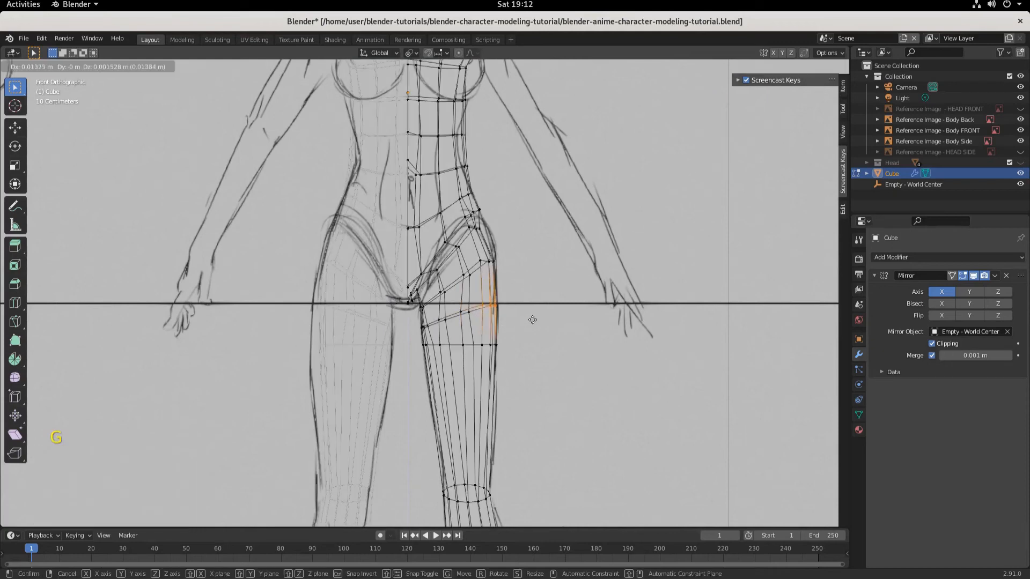
pyautogui.click(532, 319)
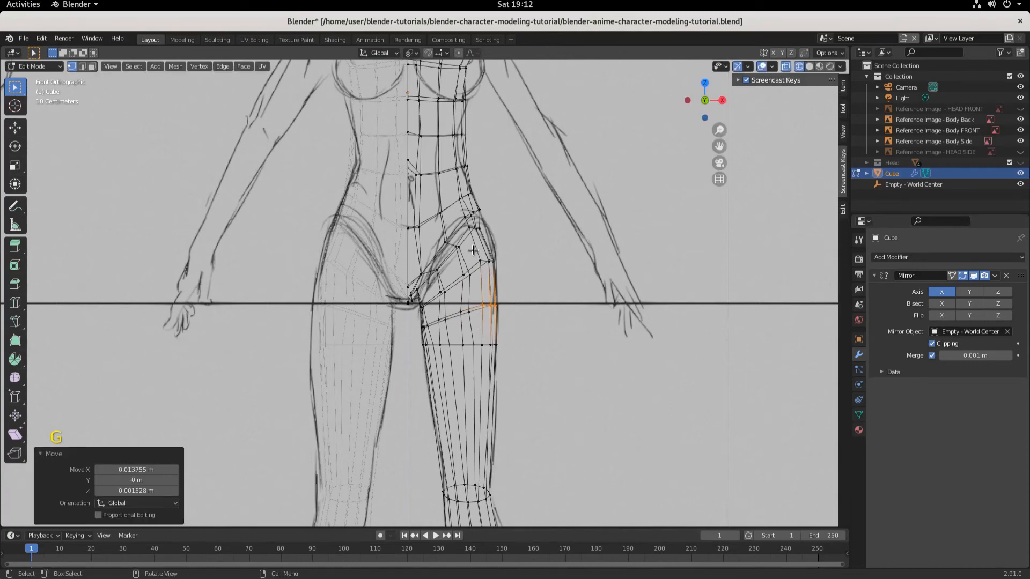
pyautogui.press('g')
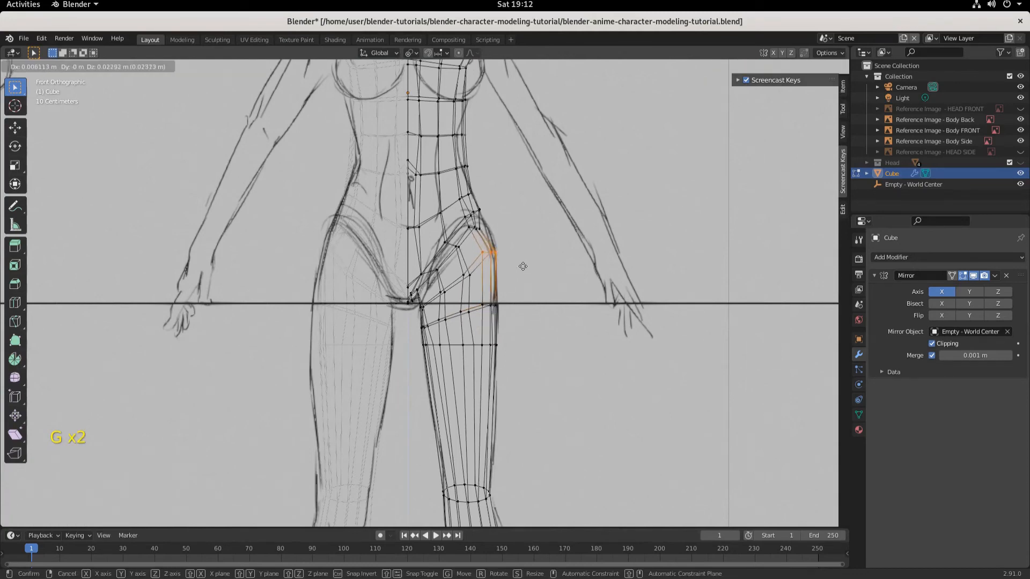
pyautogui.click(522, 266)
# In side view, add two loop cuts between the upper thigh and the knee, slid by a factor of about 0.17.
pyautogui.press('KP_3')
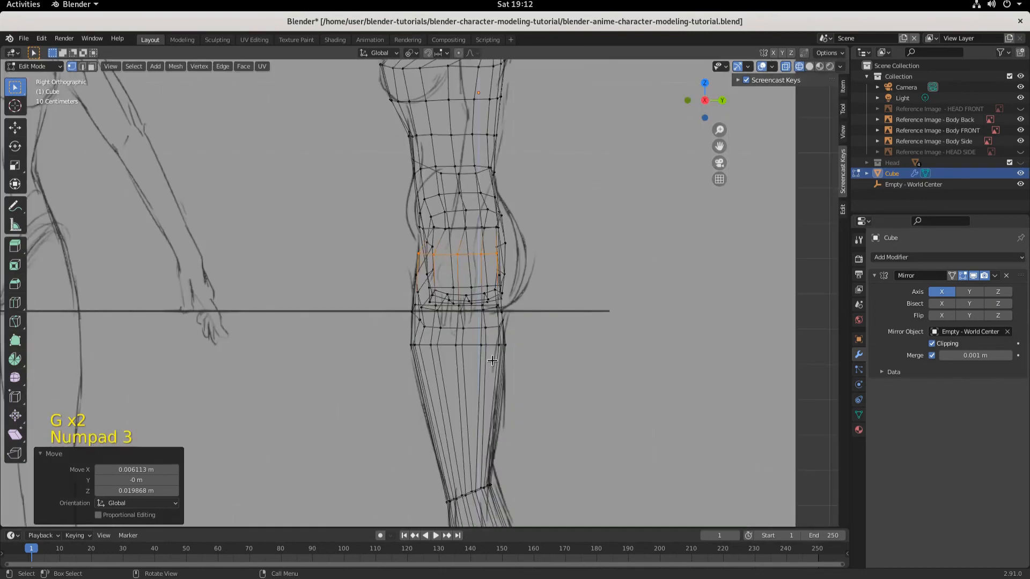
pyautogui.scroll(2, 472, 347)
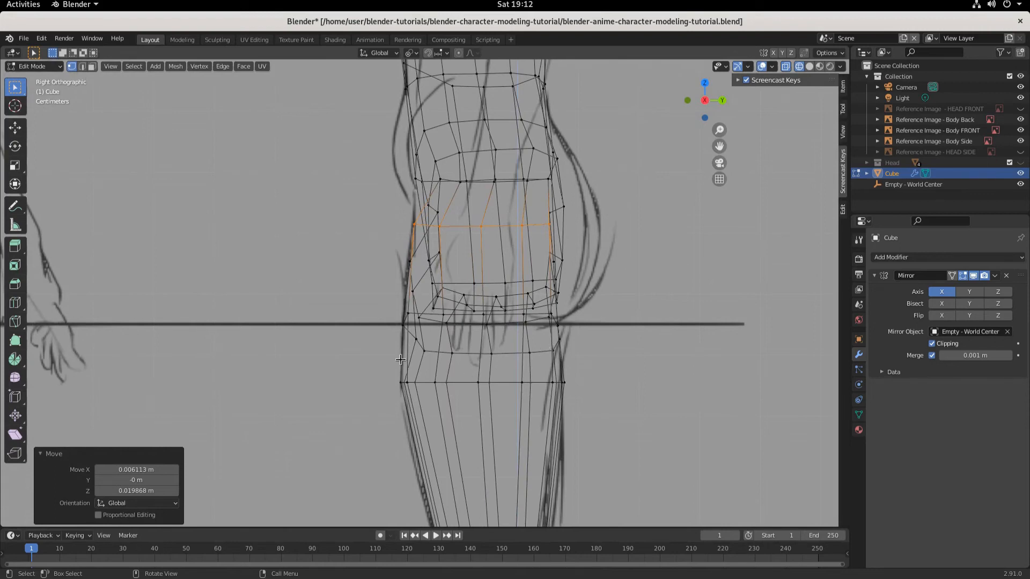
pyautogui.scroll(-3, 469, 392)
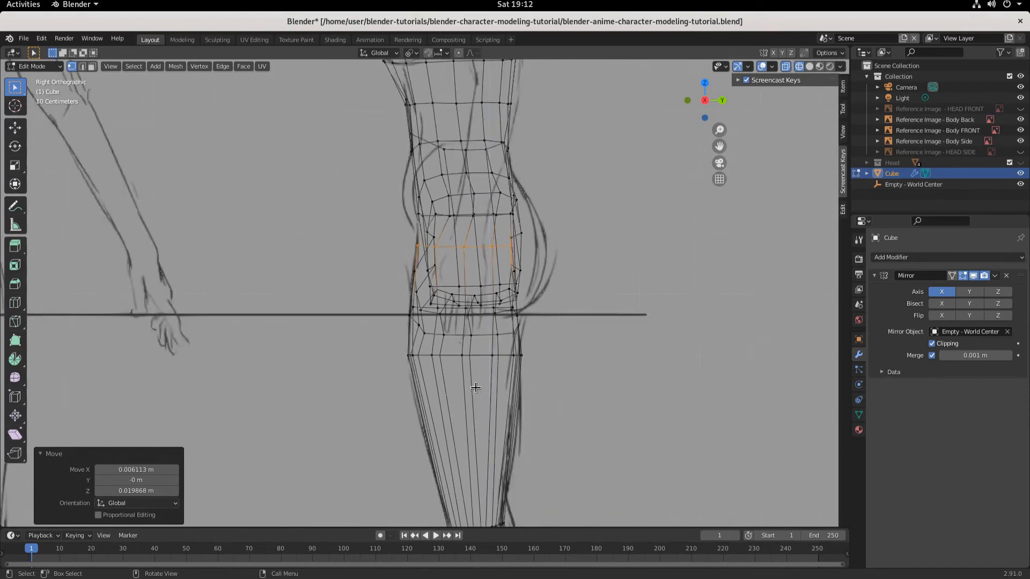
pyautogui.hotkey('ctrl', 'r')
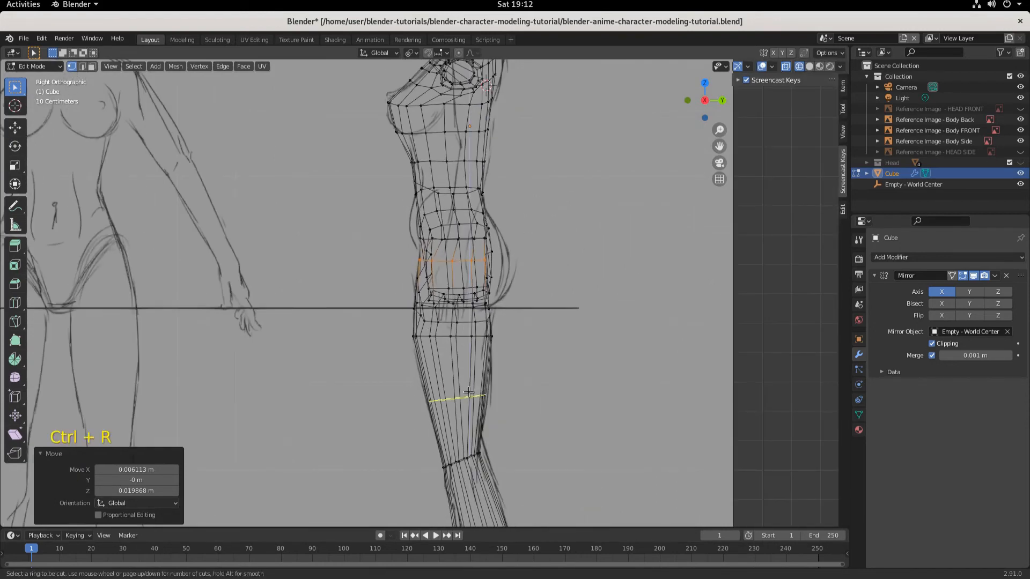
pyautogui.scroll(1, 469, 392)
pyautogui.click(469, 392)
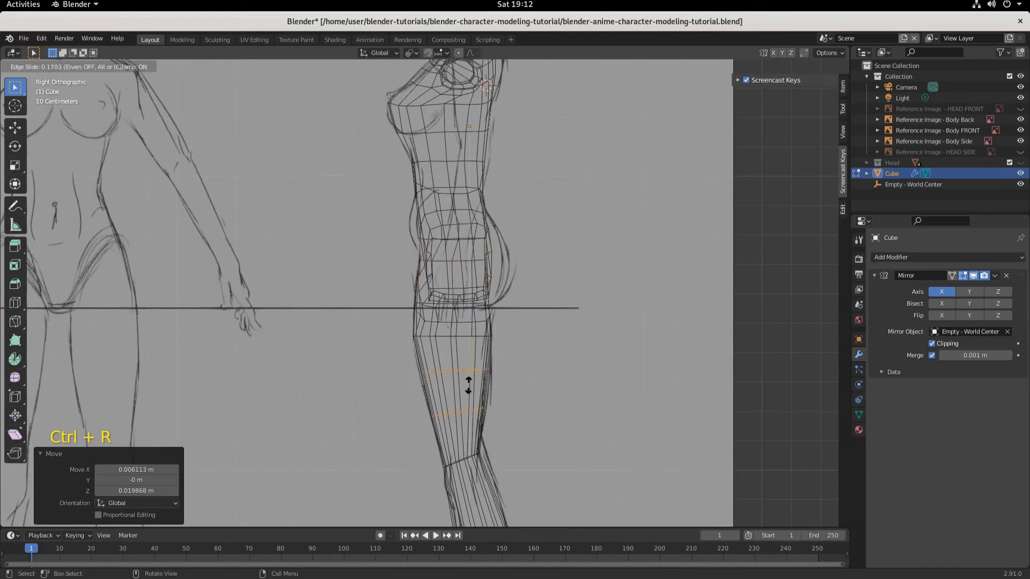
pyautogui.click(468, 385)
# In front view, move the outer vertices of the loop just above the knee about 0.0085 m in X and 0.0011 m in Z.
pyautogui.press('KP_1')
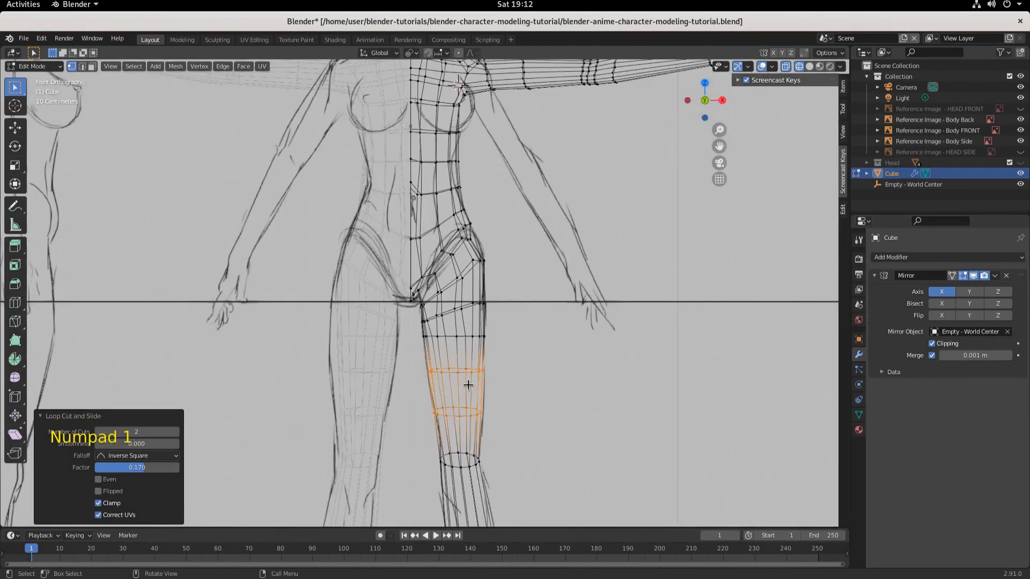
pyautogui.scroll(3, 525, 441)
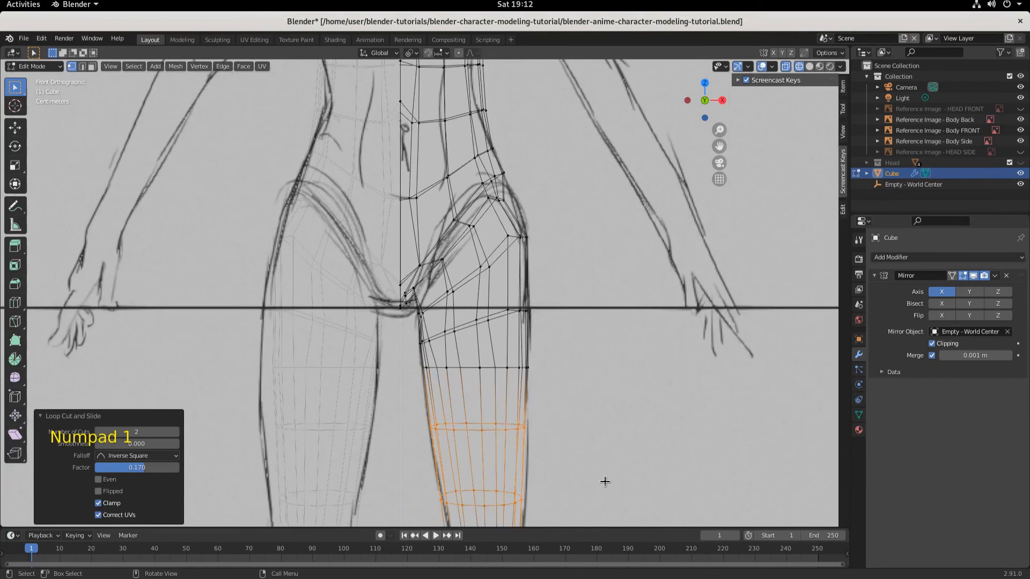
pyautogui.keyDown('shift'); pyautogui.moveTo(605, 481); pyautogui.dragTo(554, 318, button='middle'); pyautogui.keyUp('shift')
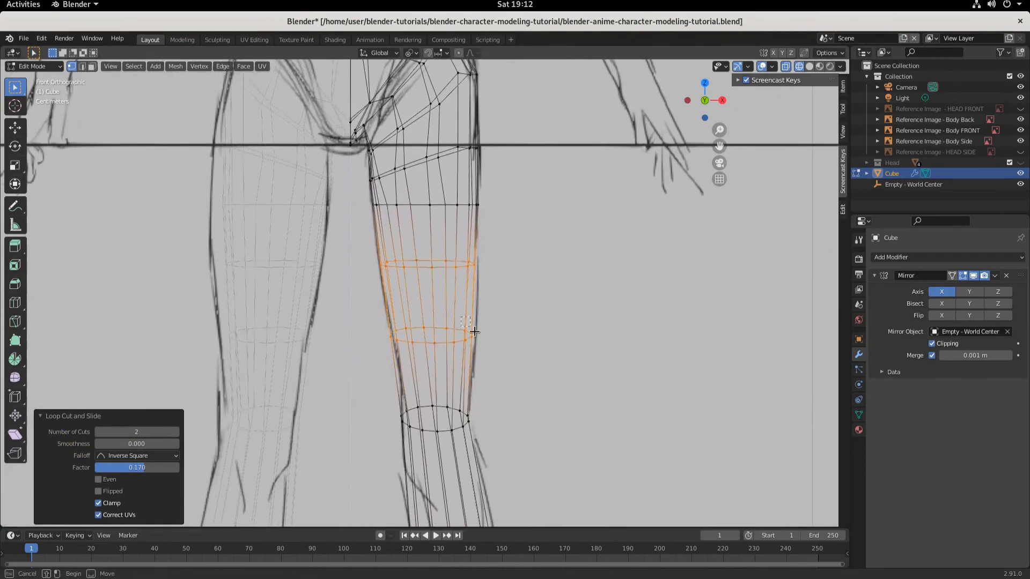
pyautogui.moveTo(474, 331); pyautogui.dragTo(475, 333)
pyautogui.press('g')
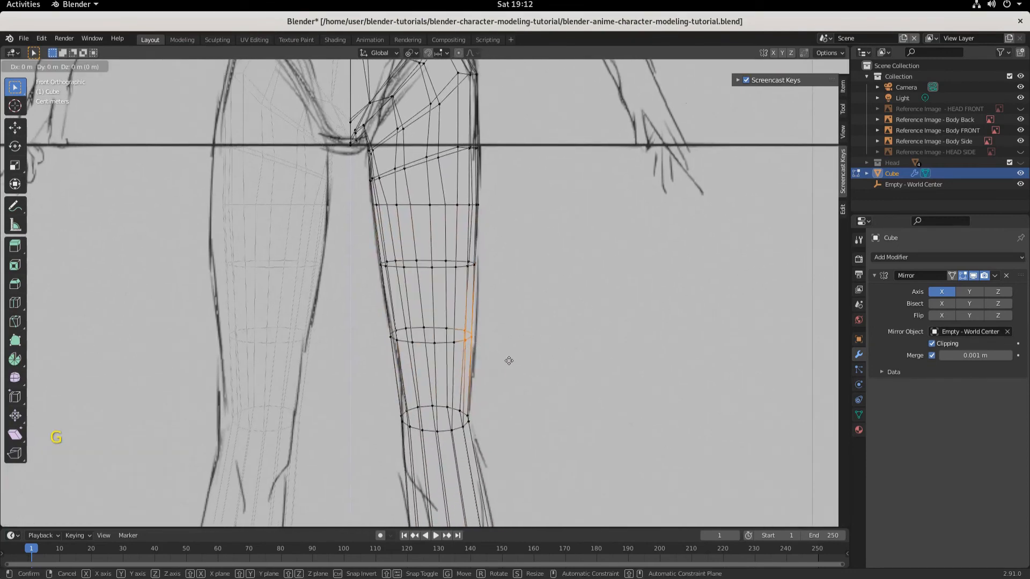
pyautogui.click(513, 360)
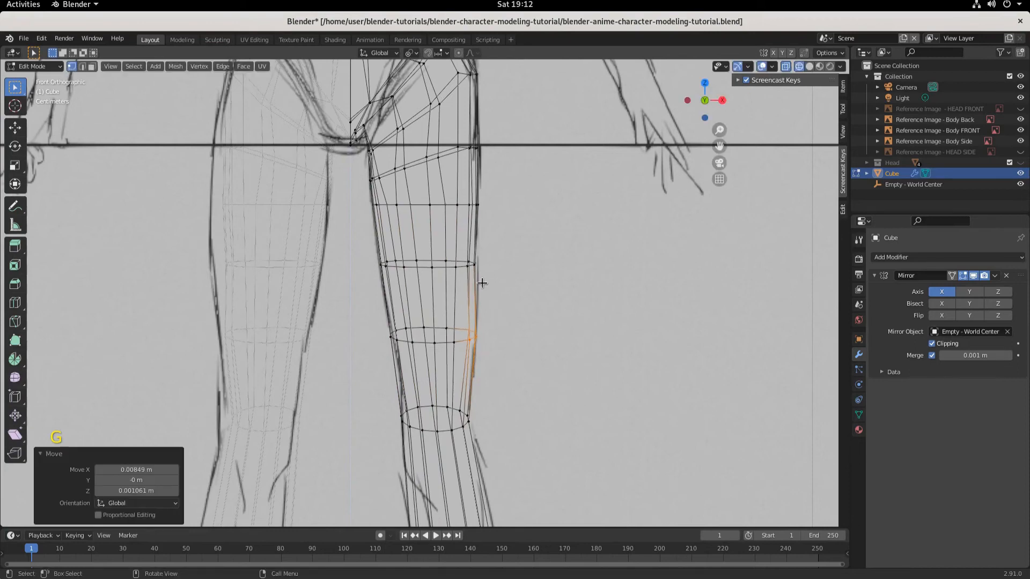
# Move the outer vertices of the mid-thigh loop about 0.0042 m in X and 0.0021 m in Z.
pyautogui.click(472, 262)
pyautogui.press('g')
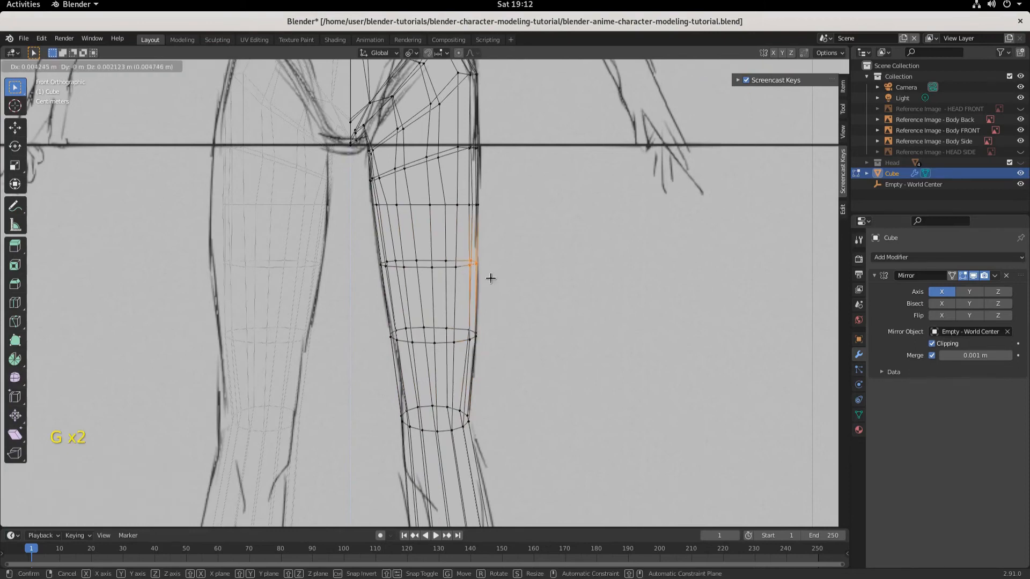
pyautogui.click(490, 278)
# Add two loop cuts between the knee and the widest part of the calf, with a slide factor of 0.
pyautogui.scroll(-1, 514, 460)
pyautogui.keyDown('shift'); pyautogui.moveTo(527, 468); pyautogui.dragTo(456, 247, button='middle'); pyautogui.keyUp('shift')
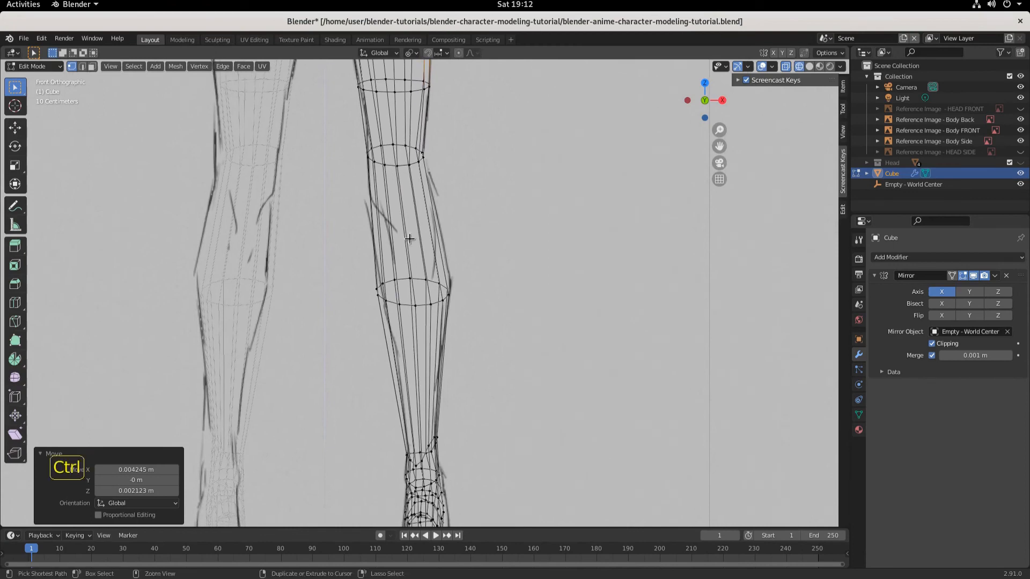
pyautogui.hotkey('ctrl', 'r')
pyautogui.scroll(1, 409, 238)
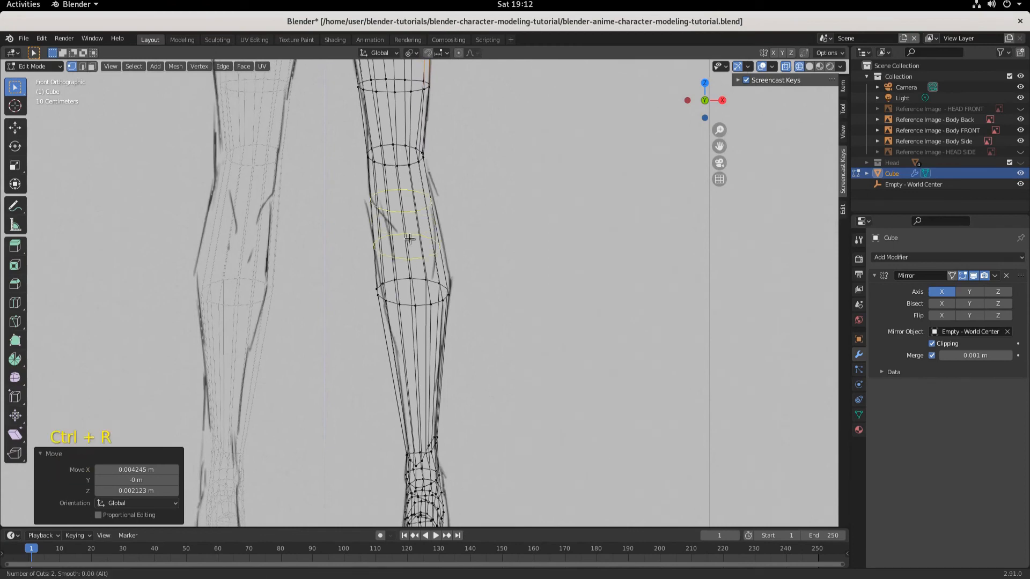
pyautogui.click(409, 238)
pyautogui.click(409, 239)
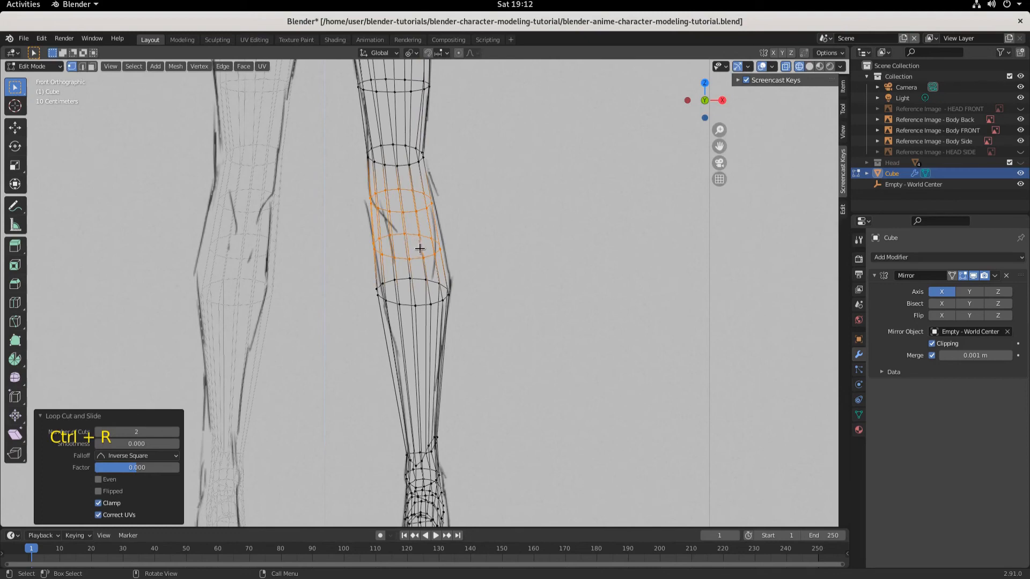
# Add three loop cuts between the widest part of the calf and the ankle, with a slide factor of 0.
pyautogui.hotkey('ctrl', 'r')
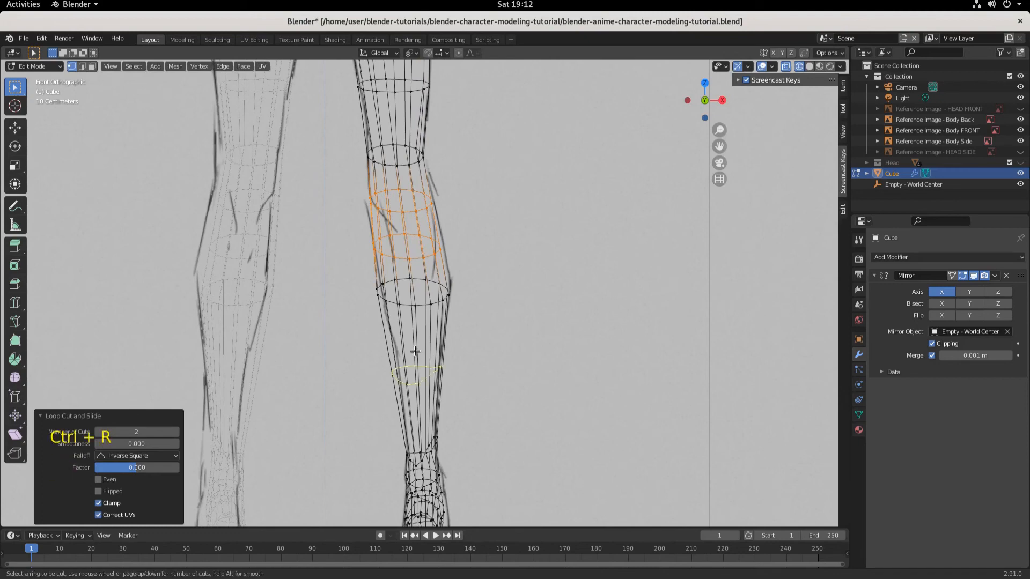
pyautogui.click(415, 351)
pyautogui.click(414, 352)
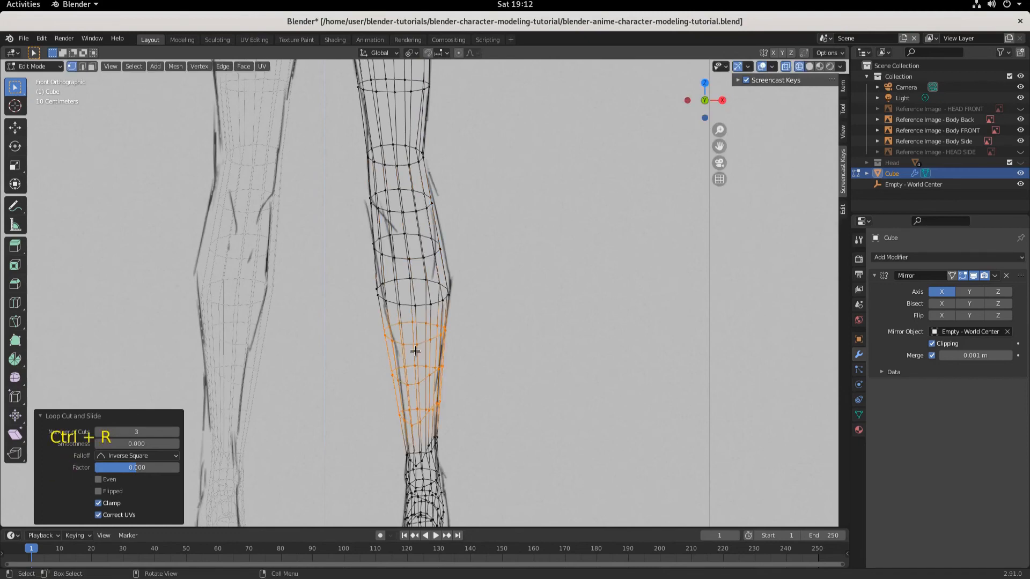
# Scale the three new lower-calf loops to 0.941 and move them about 0.0062 m in X and -0.0009 m in Z.
pyautogui.scroll(2, 476, 365)
pyautogui.keyDown('shift'); pyautogui.moveTo(478, 367); pyautogui.dragTo(493, 265, button='middle'); pyautogui.keyUp('shift')
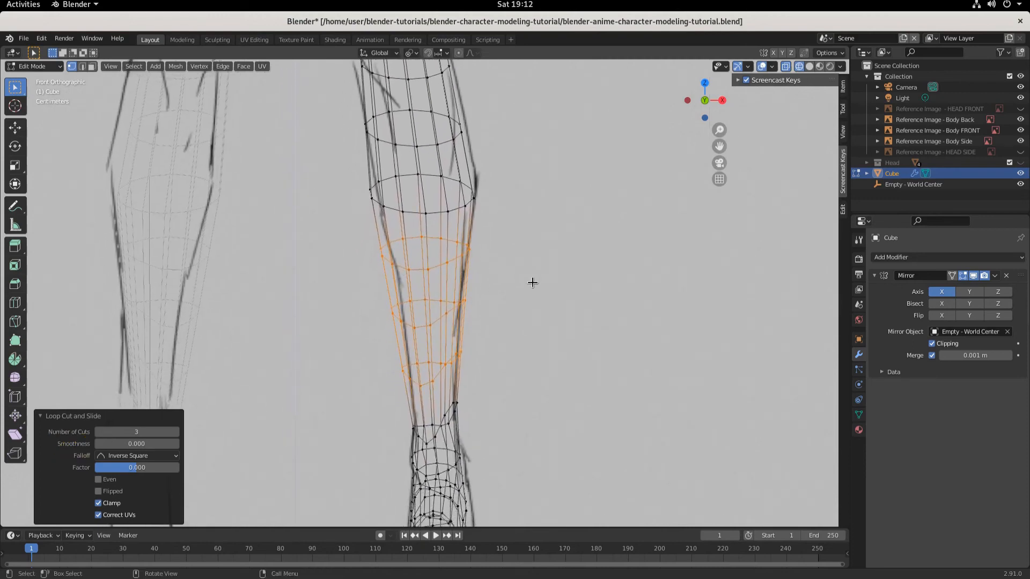
pyautogui.press('s')
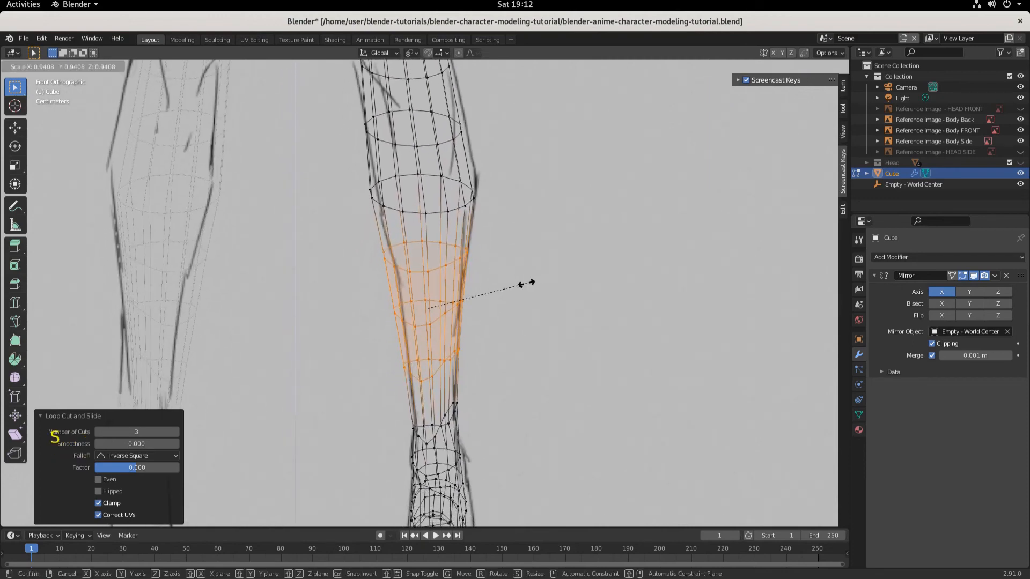
pyautogui.click(525, 283)
pyautogui.press('g')
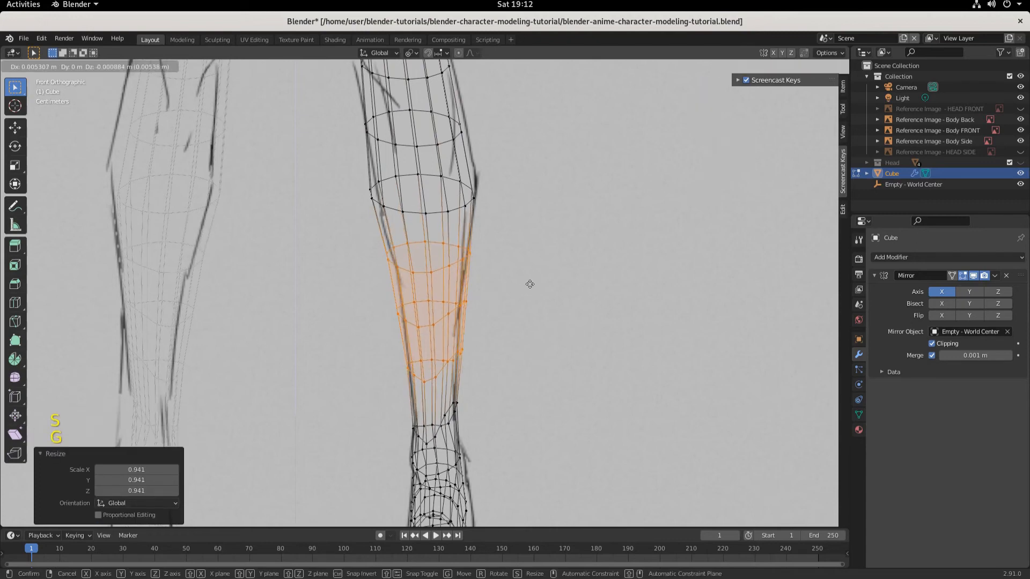
pyautogui.click(529, 283)
pyautogui.press('KP_3')
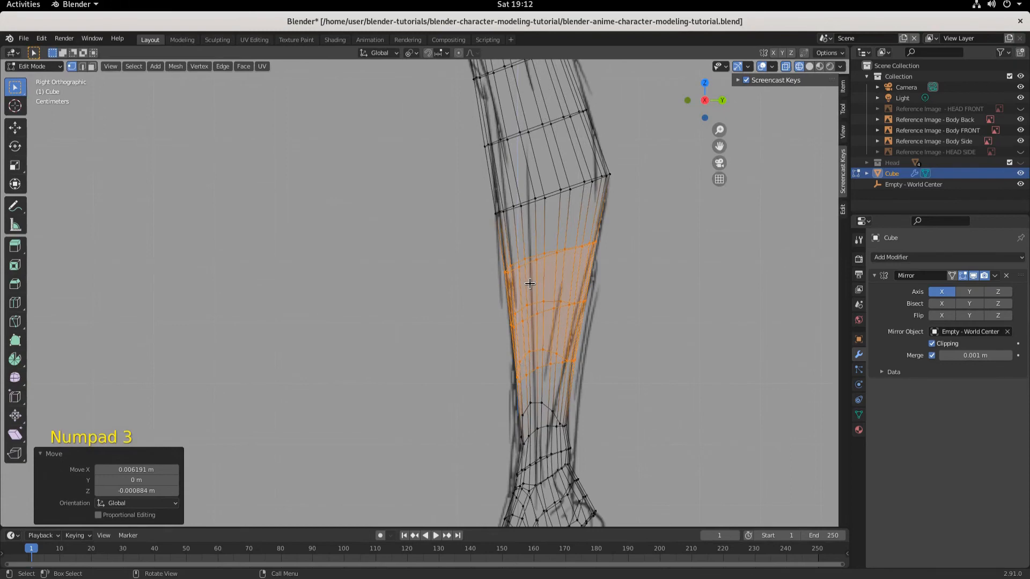
pyautogui.press('KP_1')
pyautogui.scroll(3, 529, 283)
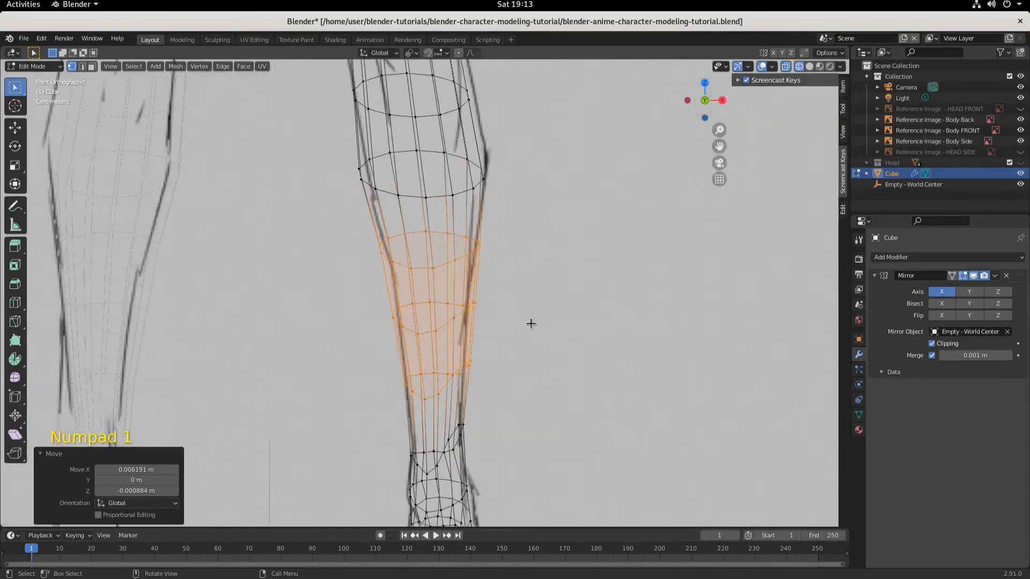
# Scale the lower two of the three calf loops above the ankle to 0.929.
pyautogui.click(533, 332)
pyautogui.moveTo(333, 296); pyautogui.dragTo(554, 437)
pyautogui.press('s')
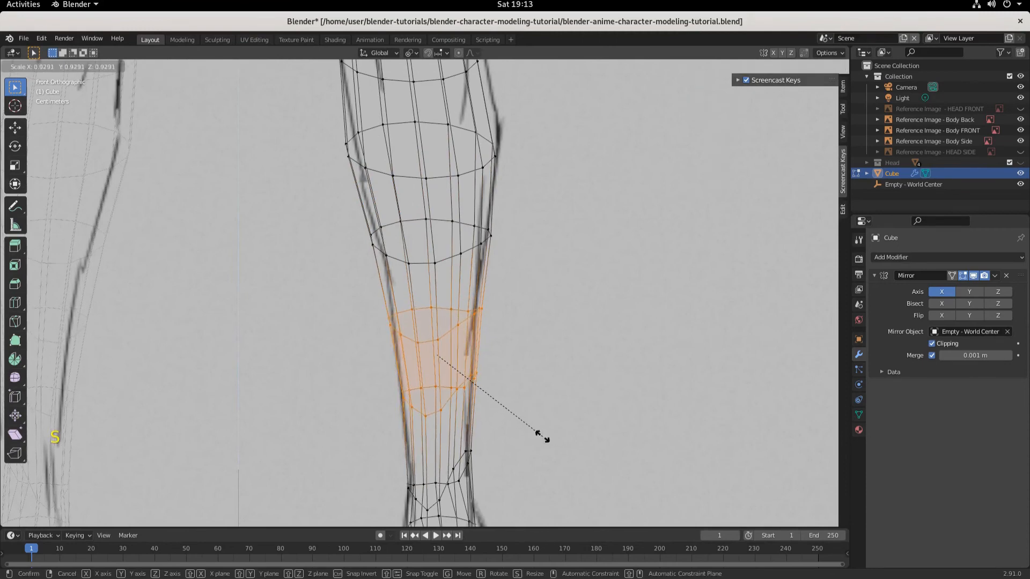
pyautogui.click(542, 437)
# Switch to solid shading and compare the feet, legs and whole body with the front reference.
pyautogui.scroll(-2, 544, 408)
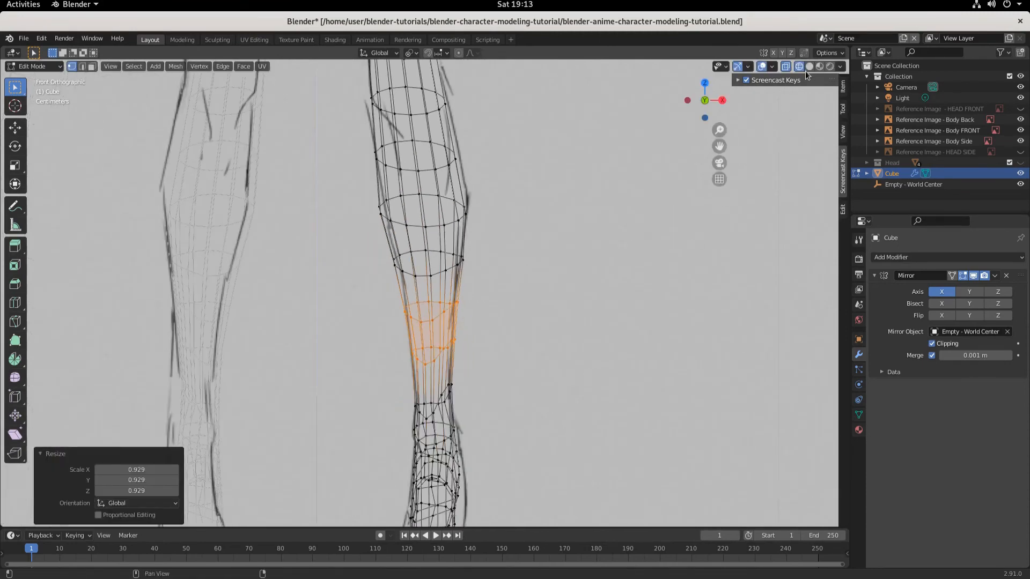
pyautogui.hotkey('shift', 'z')
pyautogui.scroll(-4, 573, 310)
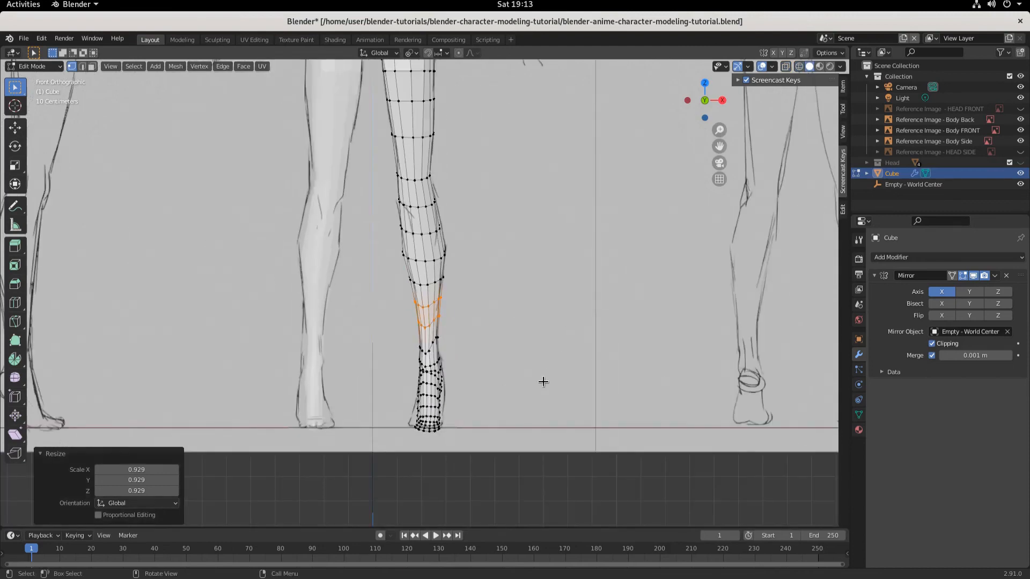
pyautogui.scroll(5, 525, 413)
pyautogui.keyDown('shift'); pyautogui.moveTo(564, 392); pyautogui.dragTo(582, 158, button='middle'); pyautogui.keyUp('shift')
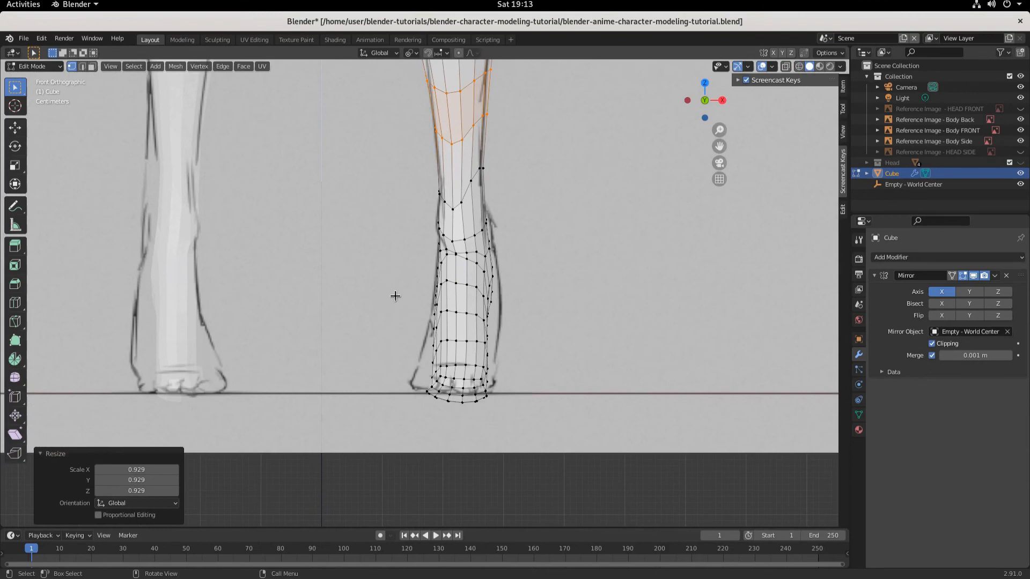
pyautogui.moveTo(394, 296); pyautogui.dragTo(450, 429)
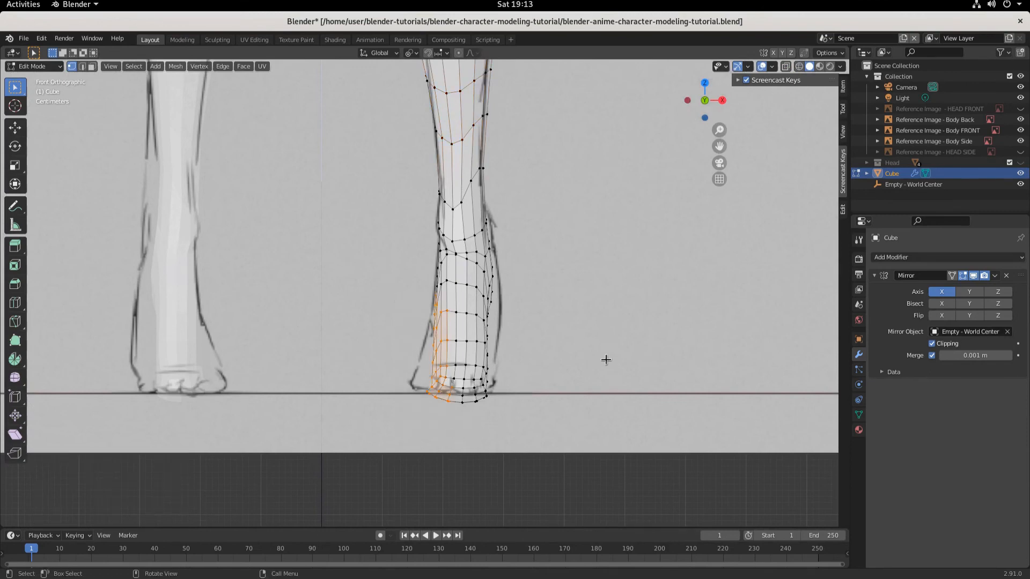
pyautogui.moveTo(599, 371)
pyautogui.mouseDown(button='middle')
pyautogui.moveTo(544, 347)
pyautogui.moveTo(455, 376)
pyautogui.mouseUp(button='middle')
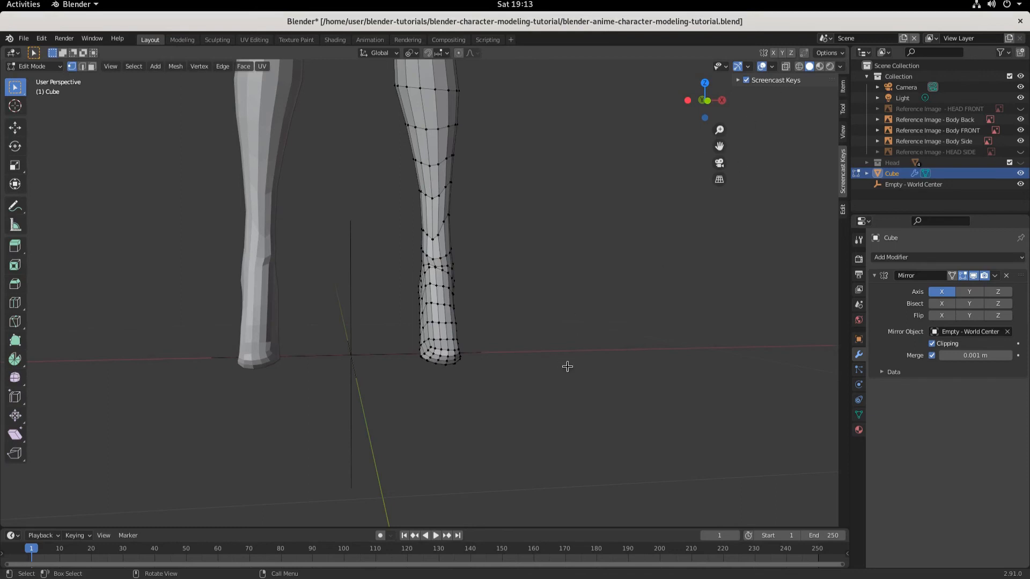
pyautogui.moveTo(567, 367); pyautogui.dragTo(368, 432, button='middle')
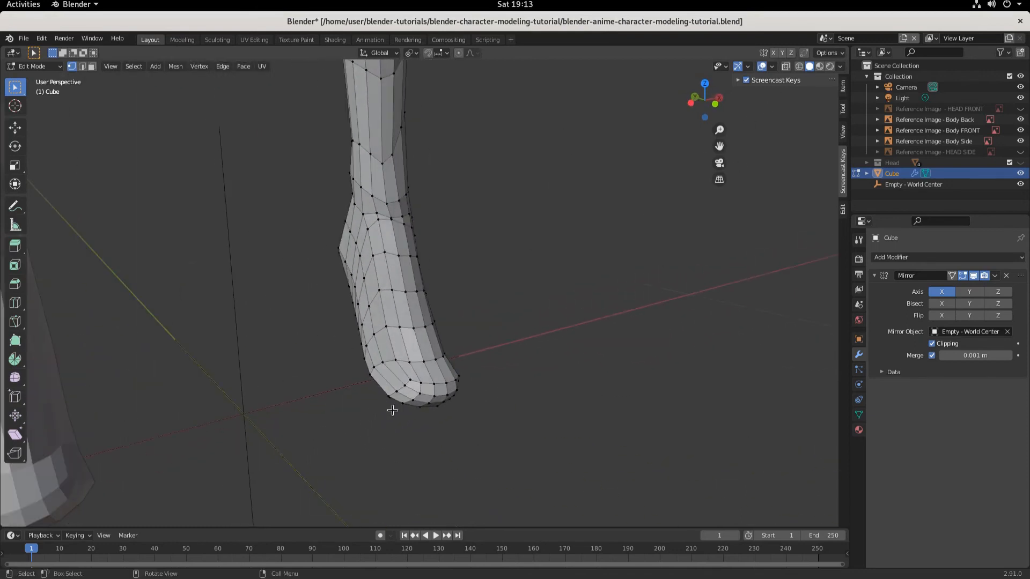
pyautogui.press('KP_1')
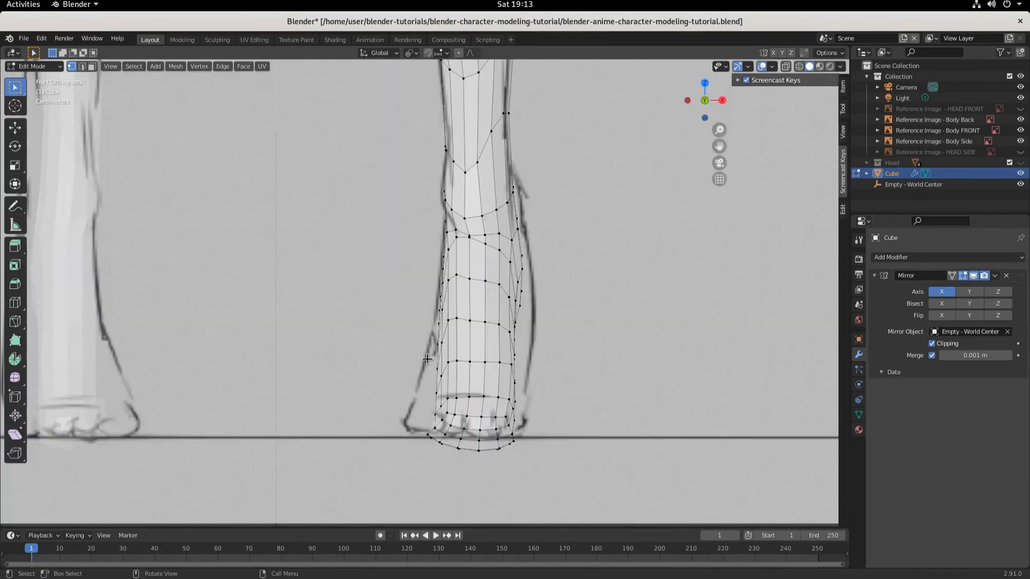
pyautogui.scroll(-3, 502, 297)
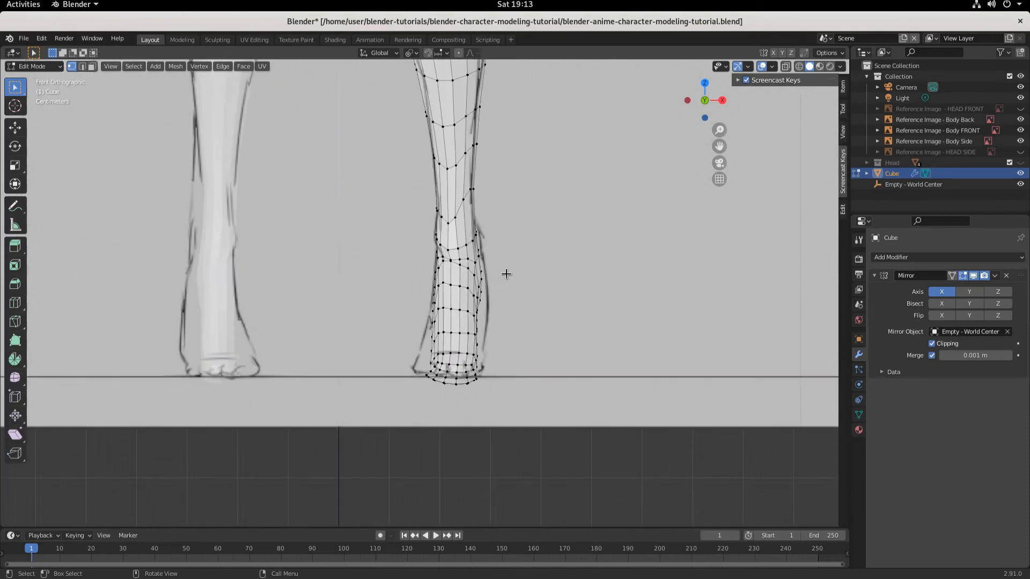
pyautogui.scroll(-4, 507, 271)
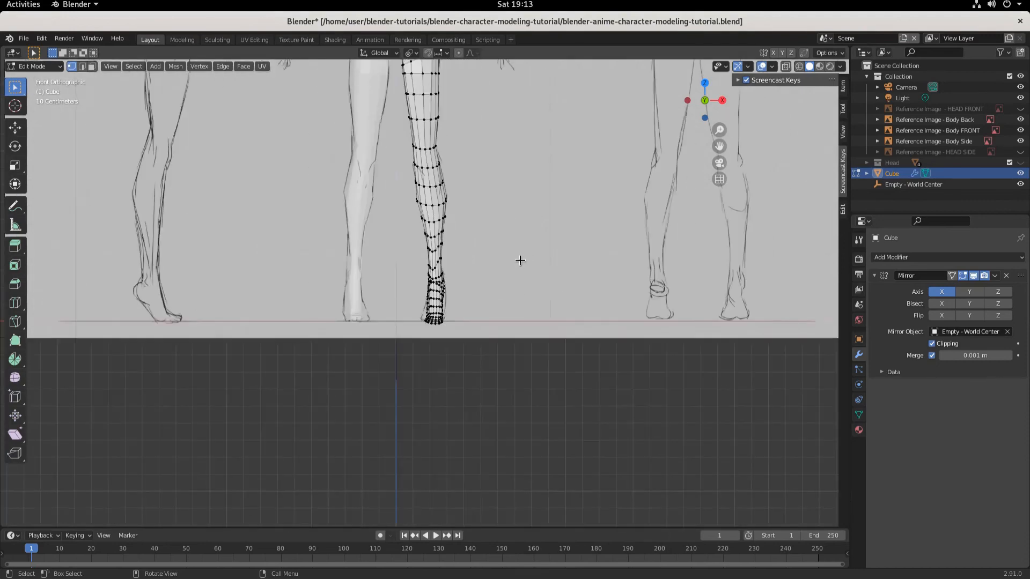
pyautogui.keyDown('shift'); pyautogui.moveTo(517, 244); pyautogui.dragTo(533, 354, button='middle'); pyautogui.keyUp('shift')
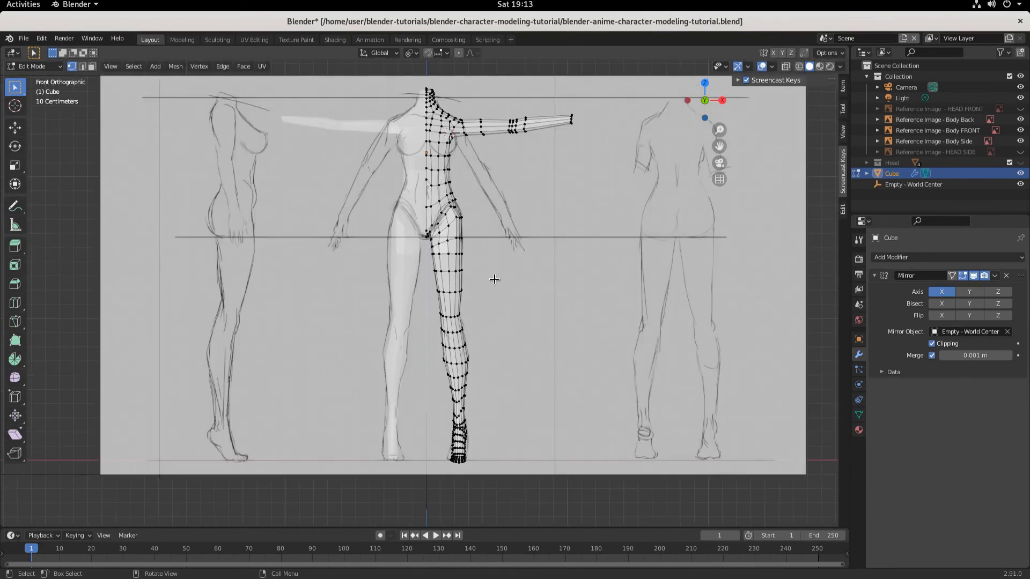
pyautogui.keyDown('shift'); pyautogui.moveTo(494, 278); pyautogui.dragTo(503, 313, button='middle'); pyautogui.keyUp('shift')
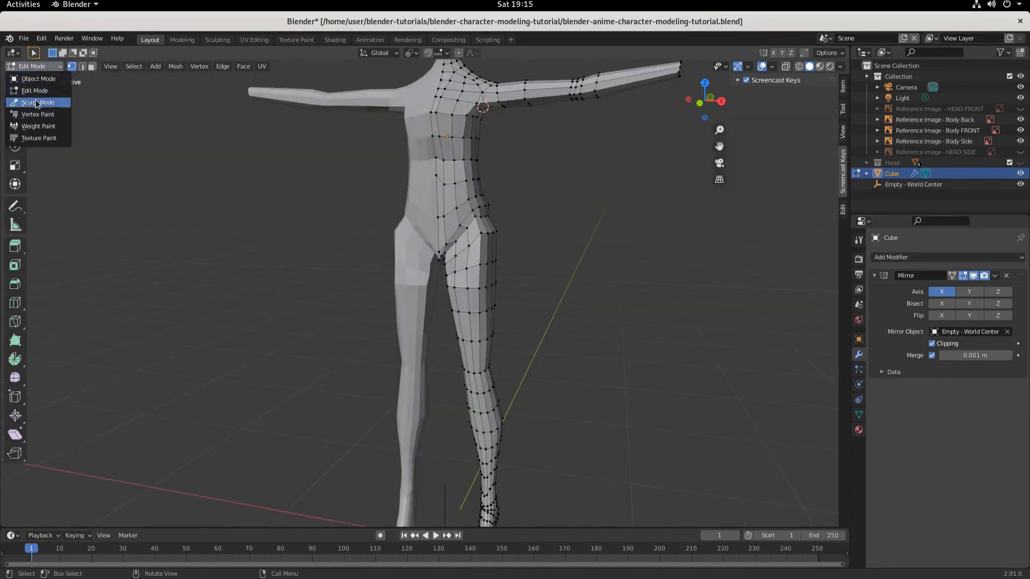
# Enter Sculpt Mode with the Smooth brush and smooth the front of the hip where the thigh meets the pelvis.
pyautogui.click(38, 100)
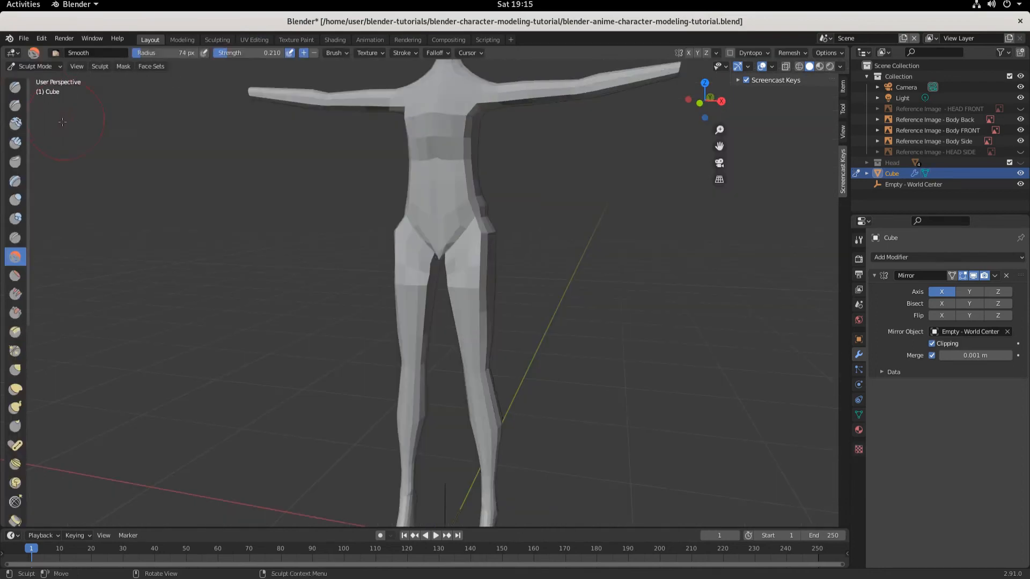
pyautogui.click(16, 258)
pyautogui.scroll(2, 550, 222)
pyautogui.moveTo(515, 258); pyautogui.dragTo(539, 267, button='middle')
pyautogui.moveTo(455, 221); pyautogui.dragTo(490, 174)
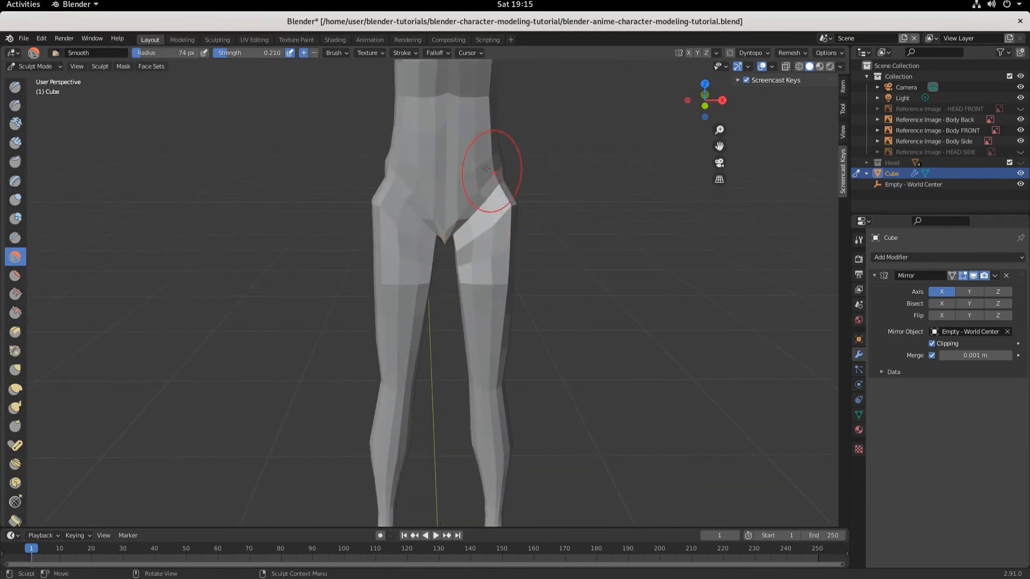
# Smooth the front of the torso from the ribs and waist down to the hip.
pyautogui.moveTo(455, 139)
pyautogui.keyDown('shift'); pyautogui.mouseDown(button='middle')
pyautogui.moveTo(368, 265)
pyautogui.moveTo(370, 255)
pyautogui.mouseUp(button='middle'); pyautogui.keyUp('shift')
pyautogui.scroll(2, 370, 254)
pyautogui.moveTo(360, 178); pyautogui.dragTo(351, 153)
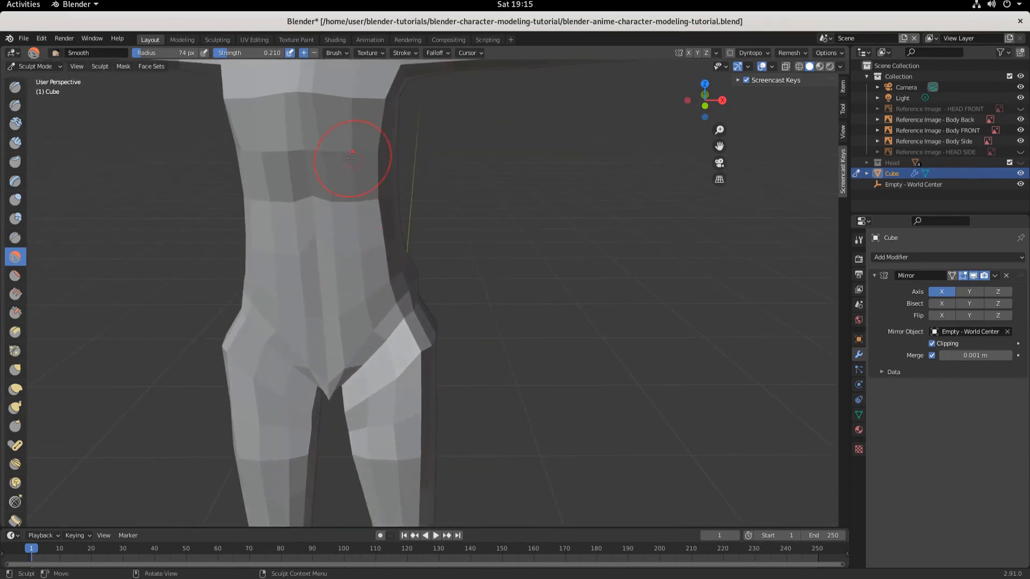
pyautogui.moveTo(355, 225)
pyautogui.mouseDown()
pyautogui.moveTo(360, 272)
pyautogui.moveTo(396, 330)
pyautogui.mouseUp()
pyautogui.moveTo(409, 291); pyautogui.dragTo(397, 241, button='middle')
pyautogui.moveTo(451, 296); pyautogui.dragTo(448, 271, button='middle')
pyautogui.moveTo(466, 334)
pyautogui.mouseDown(button='middle')
pyautogui.moveTo(373, 371)
pyautogui.moveTo(412, 322)
pyautogui.moveTo(391, 310)
pyautogui.mouseUp(button='middle')
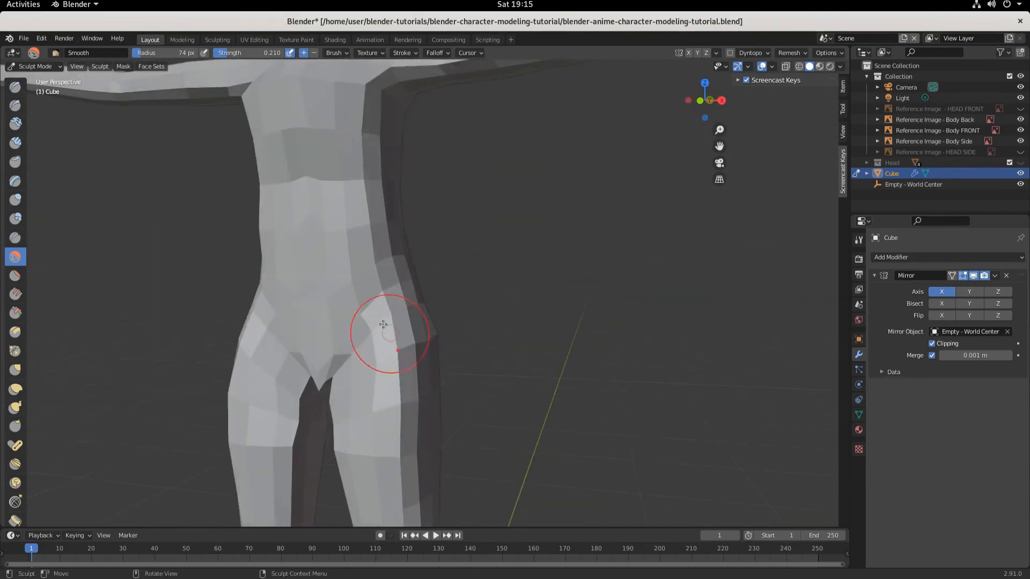
# Smooth the crotch and the adjoining upper inner thigh.
pyautogui.moveTo(343, 408)
pyautogui.mouseDown()
pyautogui.moveTo(322, 405)
pyautogui.moveTo(327, 392)
pyautogui.mouseUp()
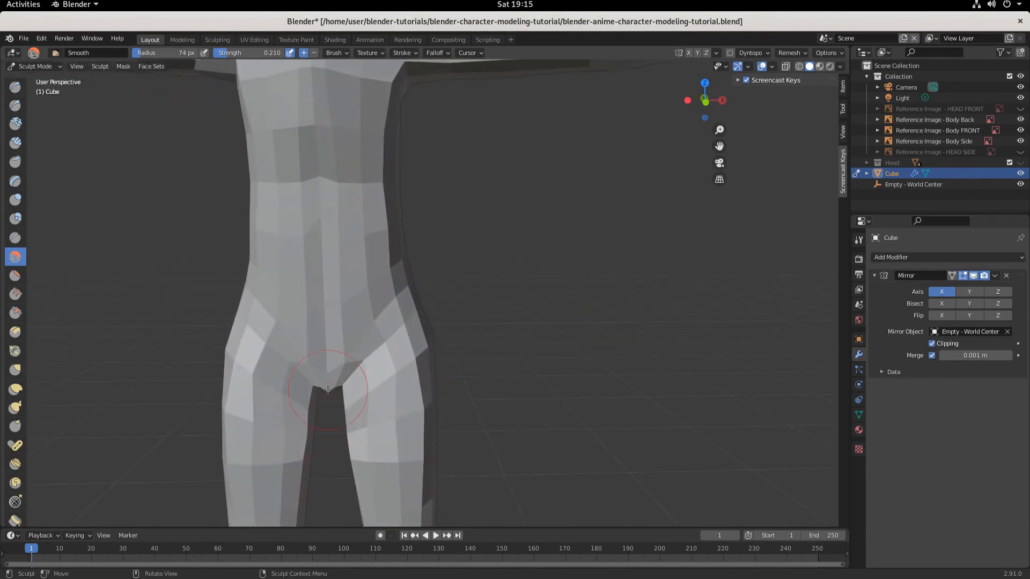
pyautogui.moveTo(329, 387); pyautogui.dragTo(342, 352, button='middle')
pyautogui.moveTo(330, 355)
pyautogui.mouseDown()
pyautogui.moveTo(327, 385)
pyautogui.moveTo(378, 421)
pyautogui.mouseUp()
# Smooth the side of the hip and the front of the upper thigh.
pyautogui.scroll(-3, 385, 428)
pyautogui.moveTo(437, 355); pyautogui.dragTo(407, 378, button='middle')
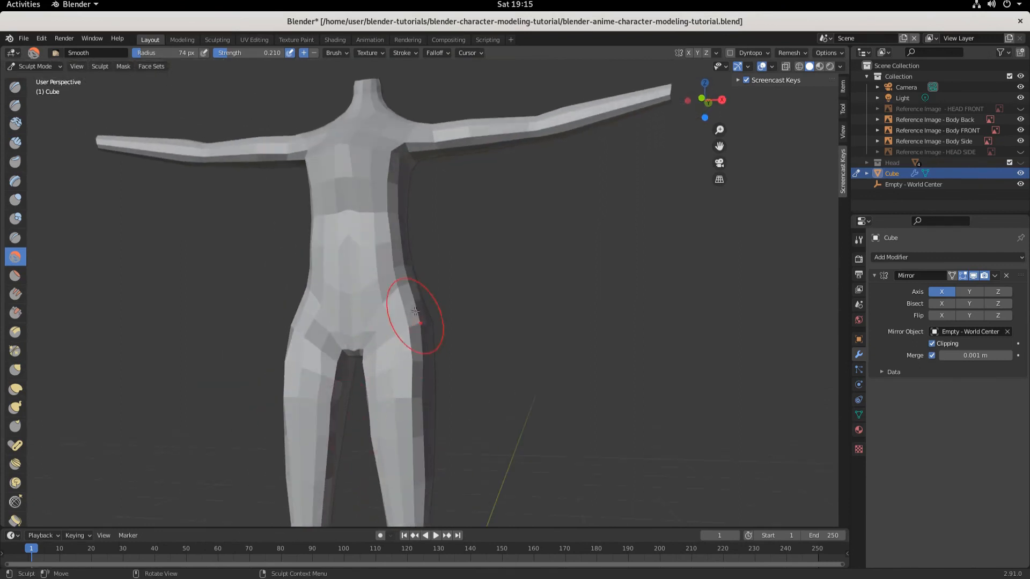
pyautogui.moveTo(416, 311)
pyautogui.mouseDown()
pyautogui.moveTo(390, 439)
pyautogui.moveTo(402, 433)
pyautogui.moveTo(410, 395)
pyautogui.moveTo(386, 417)
pyautogui.mouseUp()
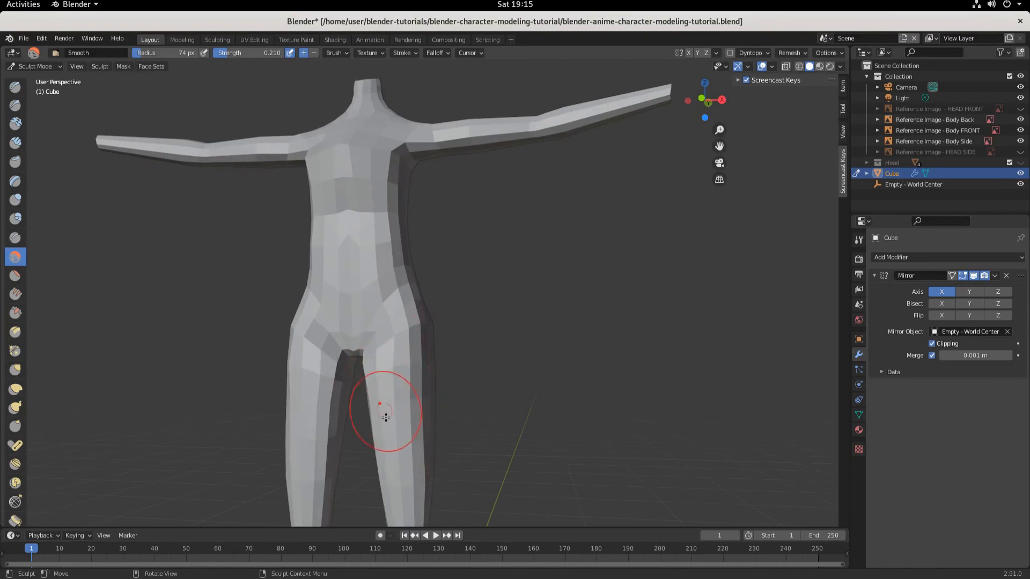
pyautogui.moveTo(387, 421); pyautogui.dragTo(340, 417, button='middle')
pyautogui.moveTo(391, 413); pyautogui.dragTo(413, 423)
# Smooth the thigh from the hip downward on the opposite side of the body, working around its outer surface.
pyautogui.moveTo(416, 413); pyautogui.dragTo(341, 409, button='middle')
pyautogui.moveTo(452, 400); pyautogui.dragTo(370, 391, button='middle')
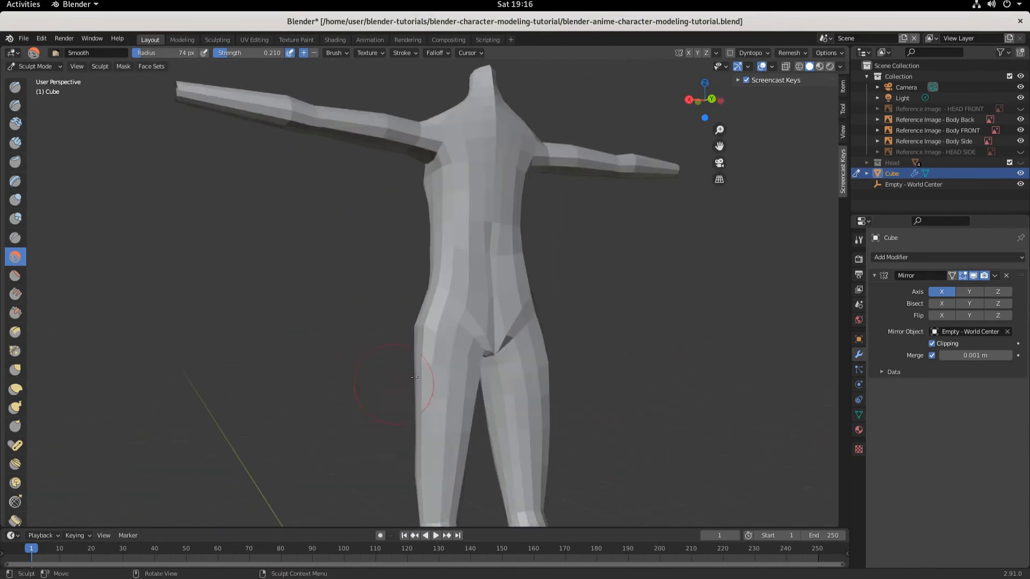
pyautogui.moveTo(424, 356); pyautogui.dragTo(433, 466)
pyautogui.moveTo(443, 306); pyautogui.dragTo(438, 368)
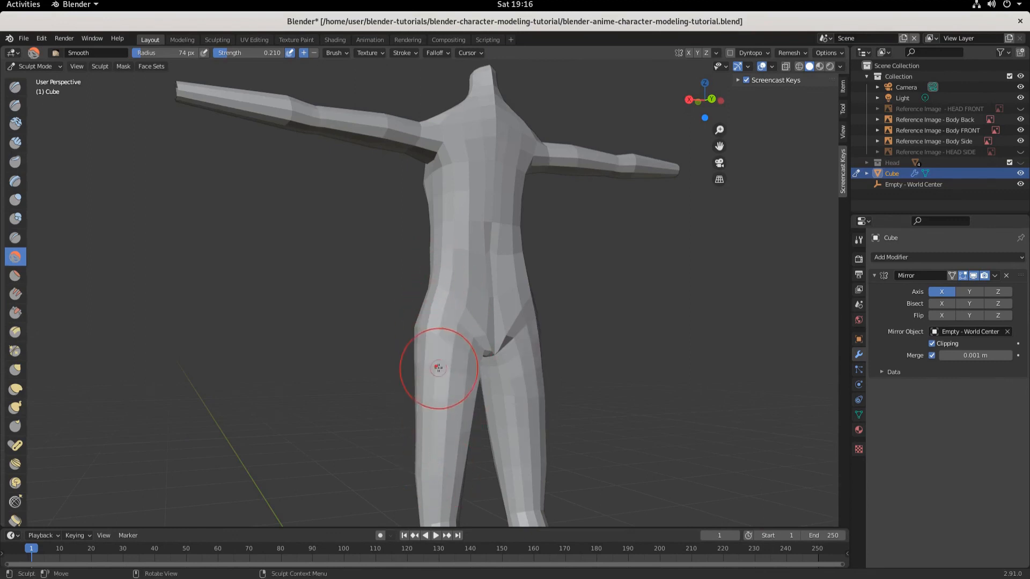
pyautogui.moveTo(445, 370); pyautogui.dragTo(416, 369, button='middle')
pyautogui.moveTo(464, 362); pyautogui.dragTo(454, 472)
pyautogui.moveTo(461, 459); pyautogui.dragTo(416, 440, button='middle')
pyautogui.moveTo(439, 409); pyautogui.dragTo(431, 478)
pyautogui.moveTo(413, 459); pyautogui.dragTo(501, 447, button='middle')
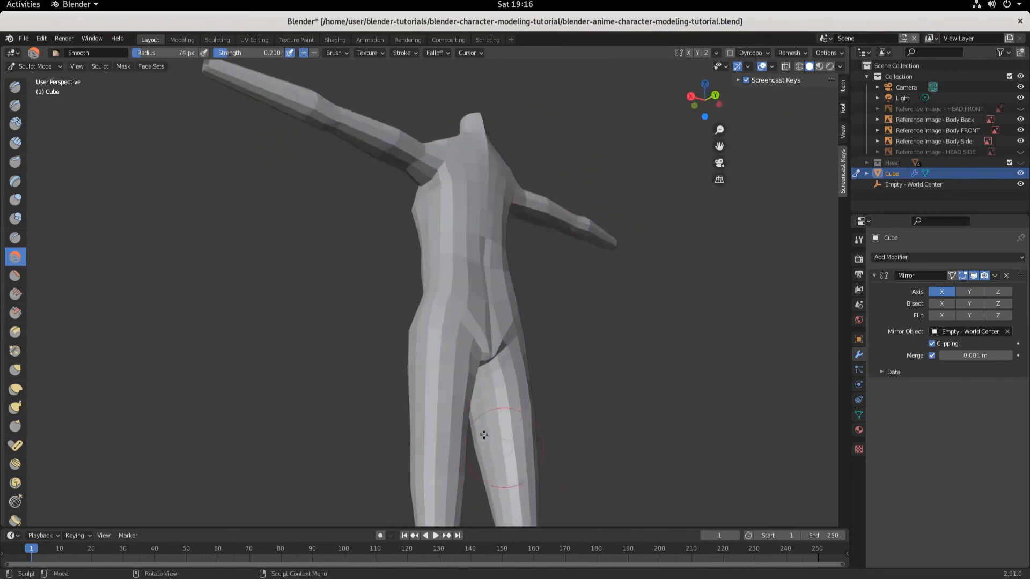
# Smooth the side of the leg from the lower thigh over the knee to the upper calf.
pyautogui.moveTo(448, 523); pyautogui.dragTo(427, 397, button='middle')
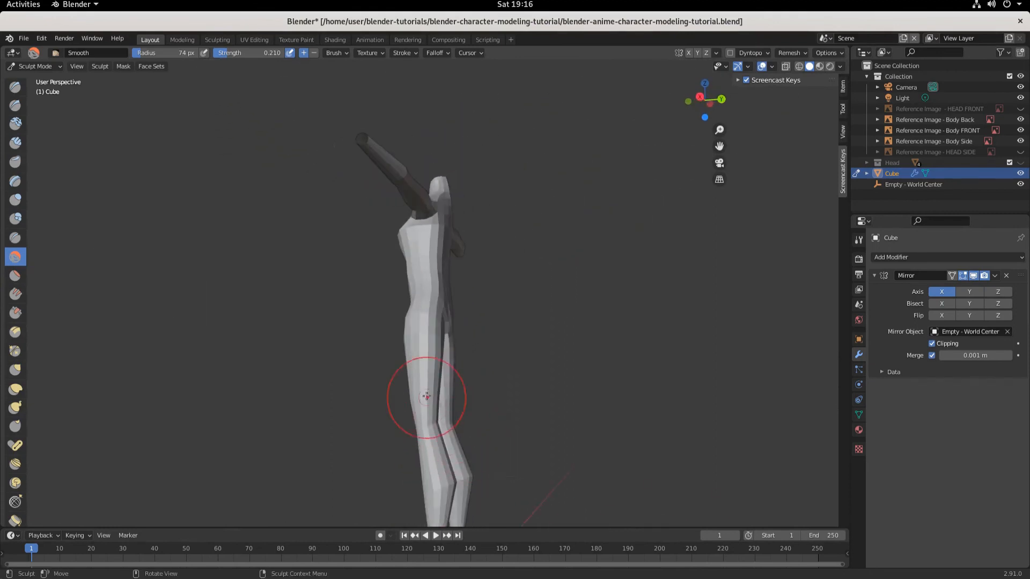
pyautogui.moveTo(453, 460); pyautogui.dragTo(482, 437, button='middle')
pyautogui.scroll(2, 482, 437)
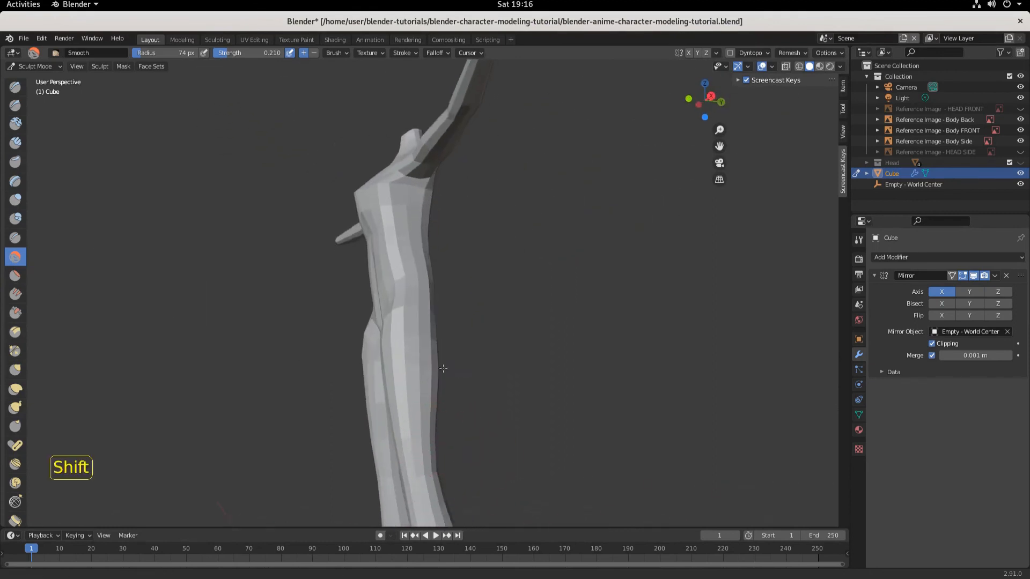
pyautogui.keyDown('shift'); pyautogui.moveTo(461, 483); pyautogui.dragTo(519, 266, button='middle'); pyautogui.keyUp('shift')
pyautogui.moveTo(512, 175)
pyautogui.mouseDown()
pyautogui.moveTo(526, 179)
pyautogui.moveTo(539, 335)
pyautogui.mouseUp()
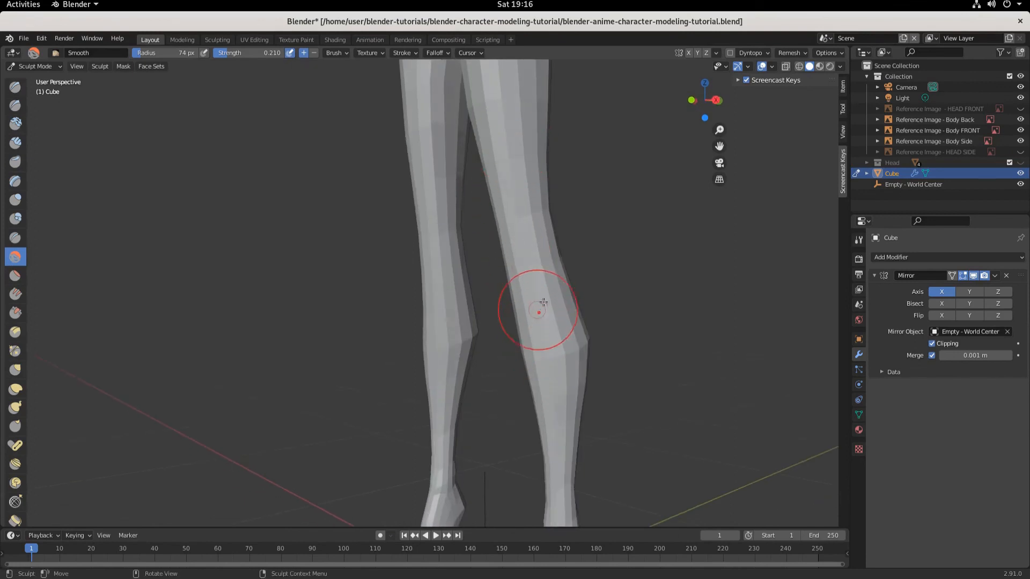
# Smooth the knee and calf on the mirrored leg.
pyautogui.moveTo(558, 414); pyautogui.dragTo(459, 390, button='middle')
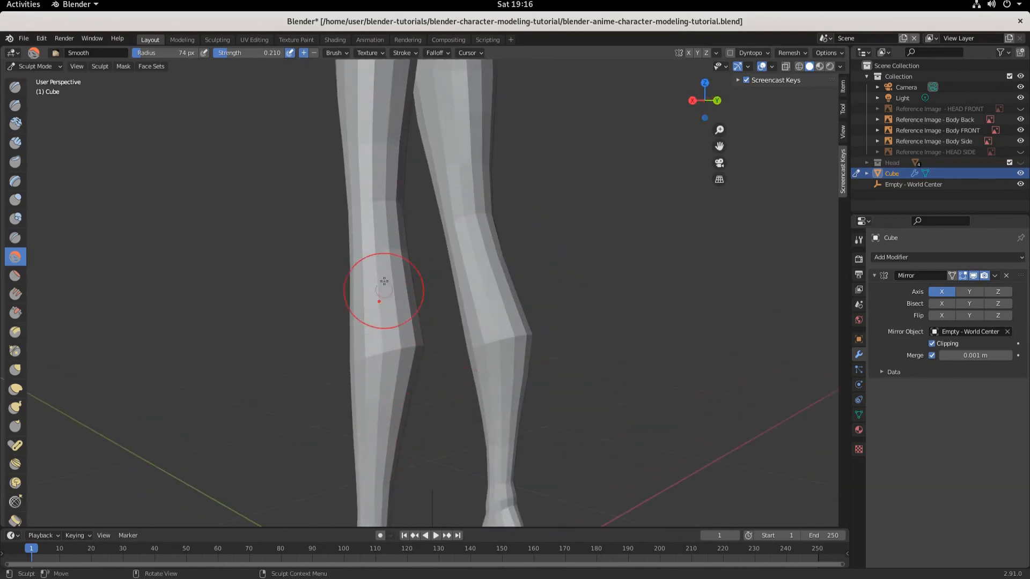
pyautogui.moveTo(384, 289); pyautogui.dragTo(383, 370)
pyautogui.moveTo(384, 373); pyautogui.dragTo(311, 348, button='middle')
pyautogui.moveTo(297, 322); pyautogui.dragTo(301, 346)
# Smooth the front of the ankle and the top of the foot with a short stroke.
pyautogui.moveTo(308, 417)
pyautogui.mouseDown(button='middle')
pyautogui.moveTo(326, 410)
pyautogui.moveTo(315, 368)
pyautogui.mouseUp(button='middle')
pyautogui.moveTo(269, 465); pyautogui.dragTo(513, 491, button='middle')
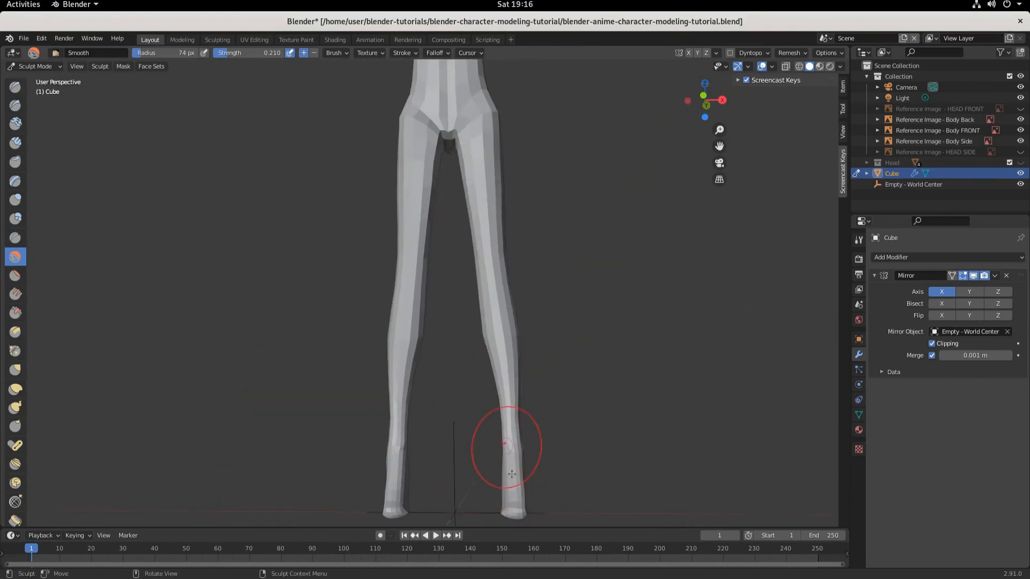
pyautogui.moveTo(512, 474); pyautogui.dragTo(510, 470)
pyautogui.moveTo(483, 447)
pyautogui.mouseDown(button='middle')
pyautogui.moveTo(523, 436)
pyautogui.moveTo(485, 456)
pyautogui.mouseUp(button='middle')
# Try to smooth the front of the torso from the chest down over the belly.
pyautogui.moveTo(472, 268)
pyautogui.keyDown('shift'); pyautogui.mouseDown(button='middle')
pyautogui.moveTo(437, 370)
pyautogui.moveTo(428, 368)
pyautogui.moveTo(429, 392)
pyautogui.mouseUp(button='middle'); pyautogui.keyUp('shift')
pyautogui.scroll(3, 446, 342)
pyautogui.moveTo(486, 343); pyautogui.dragTo(448, 387, button='middle')
pyautogui.moveTo(464, 156)
pyautogui.mouseDown()
pyautogui.moveTo(413, 230)
pyautogui.moveTo(425, 207)
pyautogui.moveTo(410, 225)
pyautogui.moveTo(423, 134)
pyautogui.moveTo(437, 261)
pyautogui.moveTo(432, 287)
pyautogui.moveTo(411, 258)
pyautogui.moveTo(411, 301)
pyautogui.mouseUp()
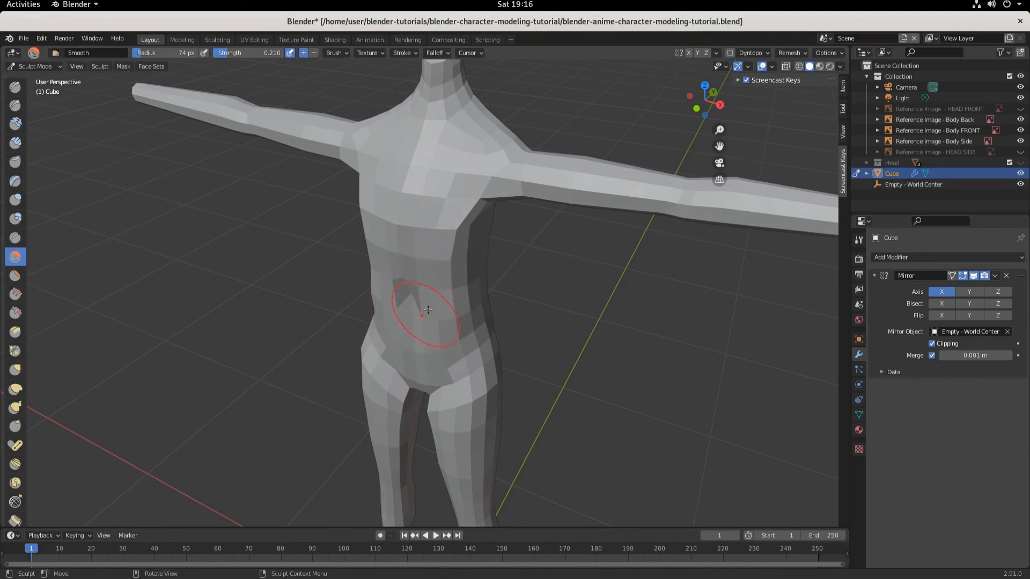
pyautogui.press('ctrl')
pyautogui.hotkey('ctrl', 'z')
pyautogui.hotkey('ctrl', 'z')
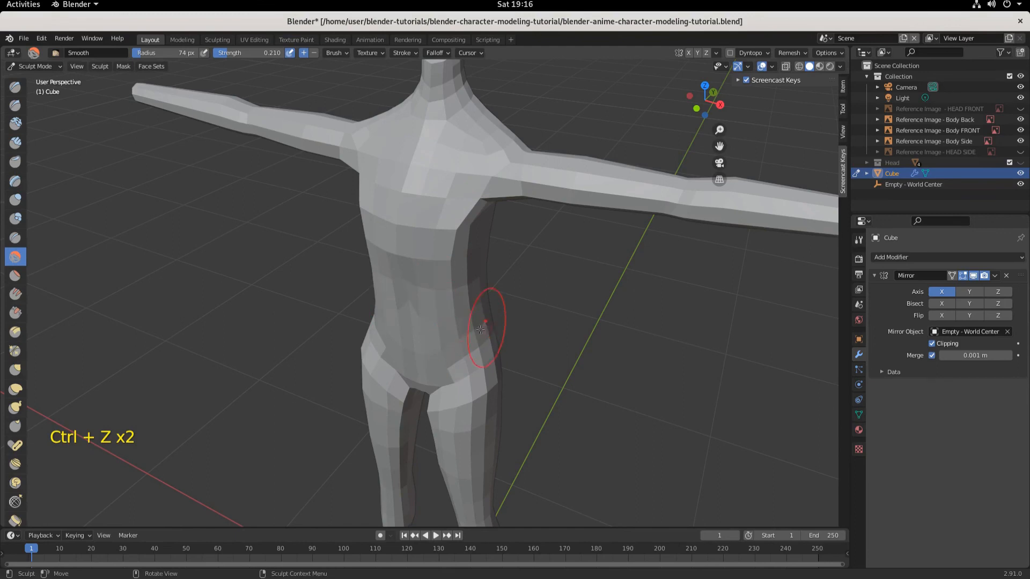
pyautogui.moveTo(483, 303); pyautogui.dragTo(490, 305, button='middle')
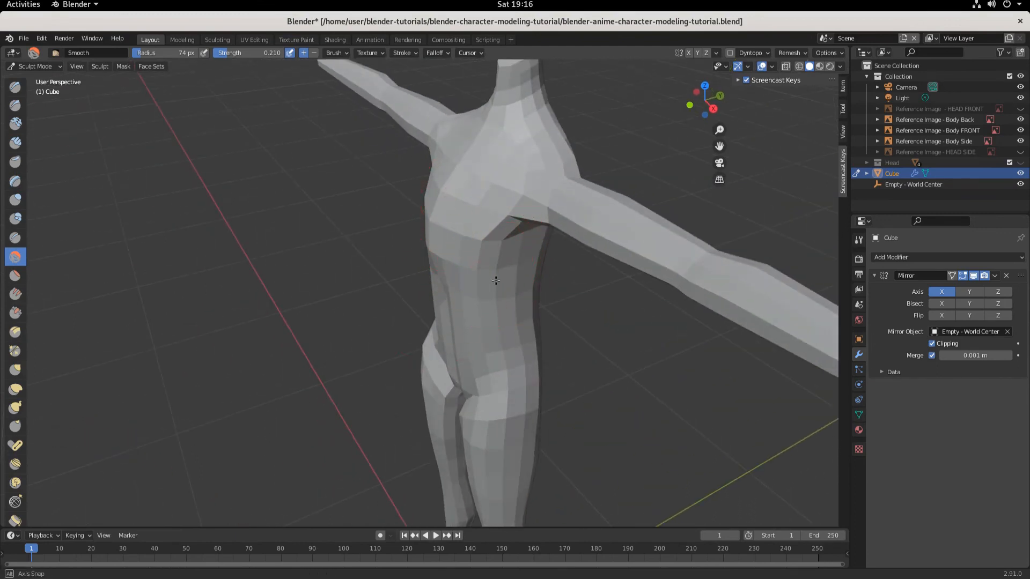
# Smooth the front and side of the torso around the belly and waist with several Smooth brush strokes.
pyautogui.moveTo(452, 194)
pyautogui.mouseDown(button='middle')
pyautogui.moveTo(419, 304)
pyautogui.moveTo(552, 272)
pyautogui.moveTo(524, 223)
pyautogui.moveTo(500, 244)
pyautogui.moveTo(445, 215)
pyautogui.moveTo(487, 242)
pyautogui.mouseUp(button='middle')
pyautogui.moveTo(546, 251); pyautogui.dragTo(450, 321)
pyautogui.moveTo(491, 285)
pyautogui.mouseDown()
pyautogui.moveTo(449, 317)
pyautogui.moveTo(457, 306)
pyautogui.mouseUp()
pyautogui.moveTo(458, 306)
pyautogui.mouseDown()
pyautogui.moveTo(428, 333)
pyautogui.moveTo(416, 323)
pyautogui.mouseUp()
pyautogui.moveTo(457, 350)
pyautogui.mouseDown()
pyautogui.moveTo(526, 351)
pyautogui.moveTo(559, 371)
pyautogui.mouseUp()
pyautogui.moveTo(559, 371); pyautogui.dragTo(505, 281, button='middle')
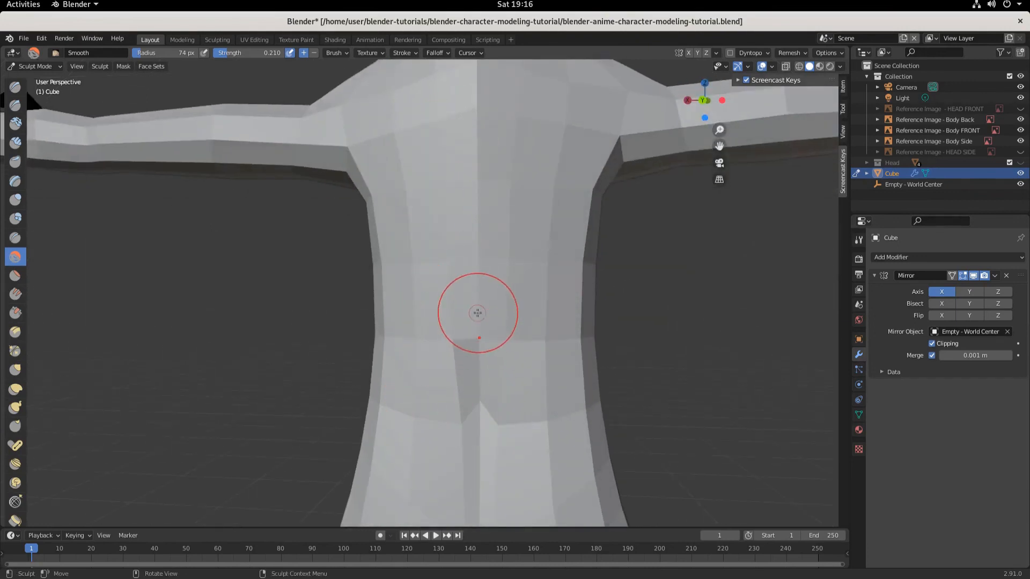
# Smooth the crotch between the tops of the legs with a short stroke from the back of the body.
pyautogui.scroll(-5, 451, 308)
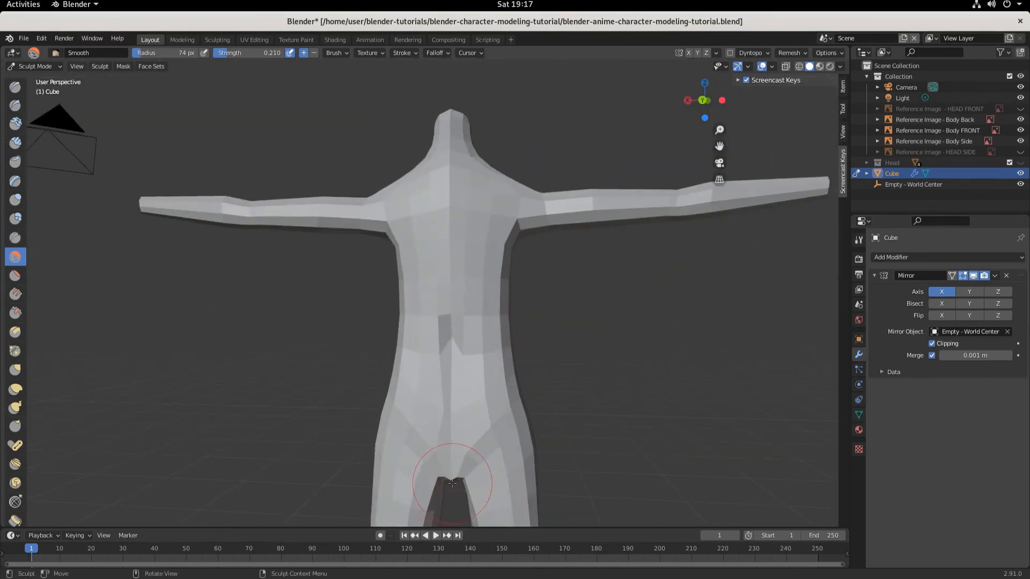
pyautogui.moveTo(452, 481); pyautogui.dragTo(454, 463)
pyautogui.scroll(-3, 430, 454)
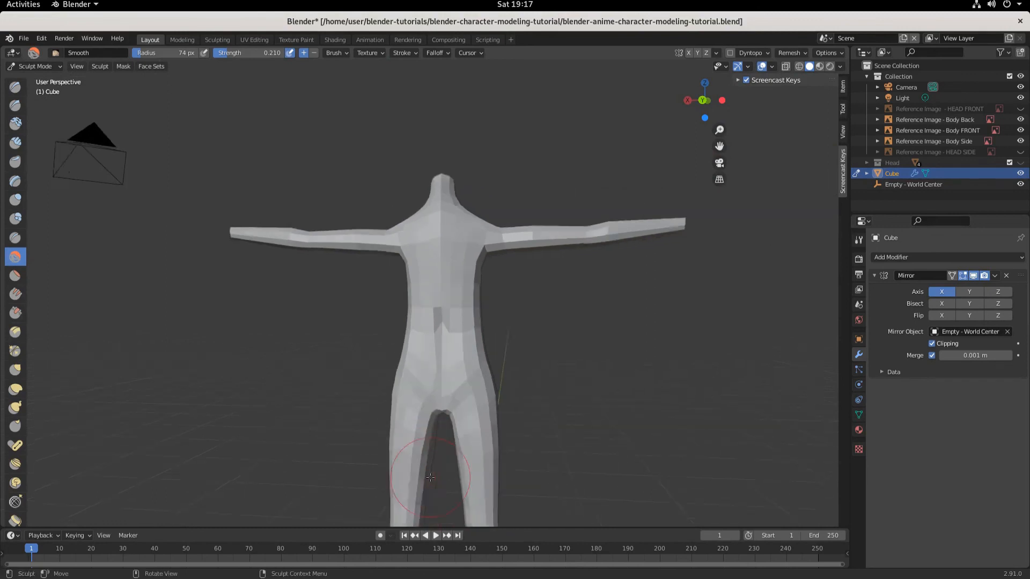
# Examine the smoothed body's overall shape from the front and back, checking the torso, hips and lower back.
pyautogui.moveTo(403, 410); pyautogui.dragTo(553, 431, button='middle')
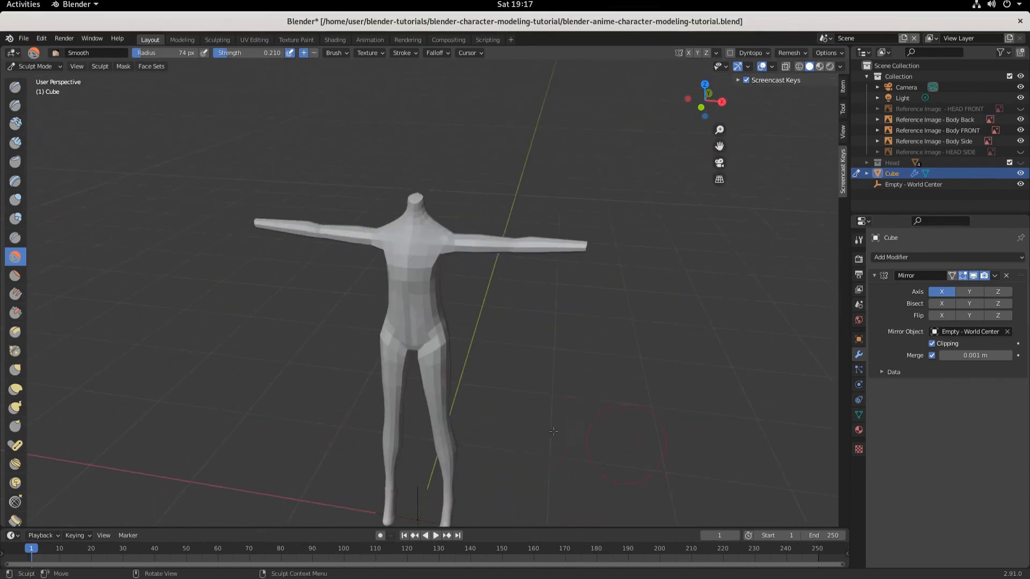
pyautogui.keyDown('shift'); pyautogui.moveTo(499, 411); pyautogui.dragTo(506, 337, button='middle'); pyautogui.keyUp('shift')
pyautogui.scroll(2, 540, 278)
pyautogui.scroll(1, 488, 329)
pyautogui.moveTo(485, 327); pyautogui.dragTo(467, 283, button='middle')
pyautogui.scroll(-4, 484, 326)
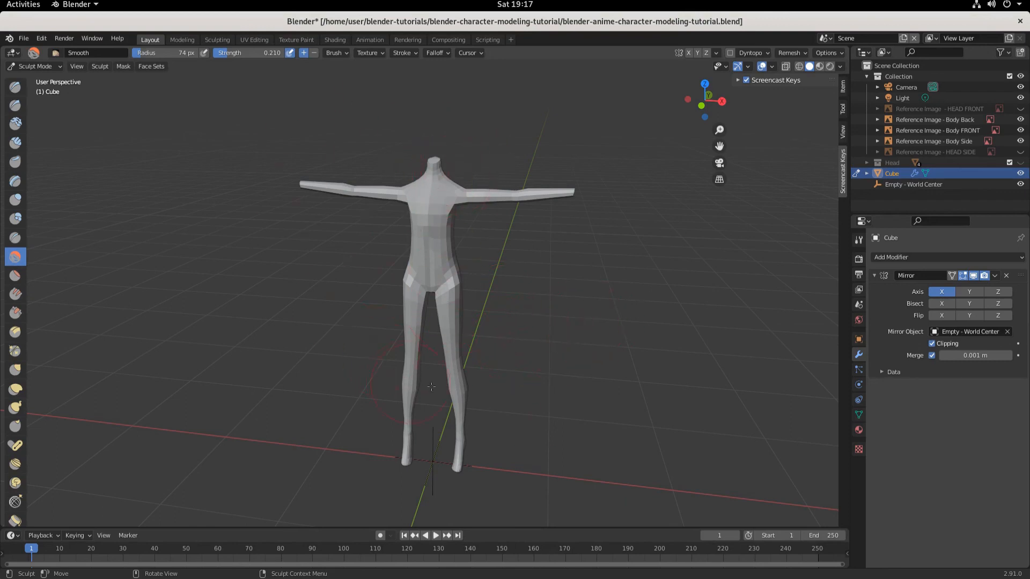
pyautogui.moveTo(506, 374)
pyautogui.mouseDown(button='middle')
pyautogui.moveTo(355, 331)
pyautogui.moveTo(377, 349)
pyautogui.moveTo(427, 340)
pyautogui.mouseUp(button='middle')
pyautogui.scroll(4, 355, 331)
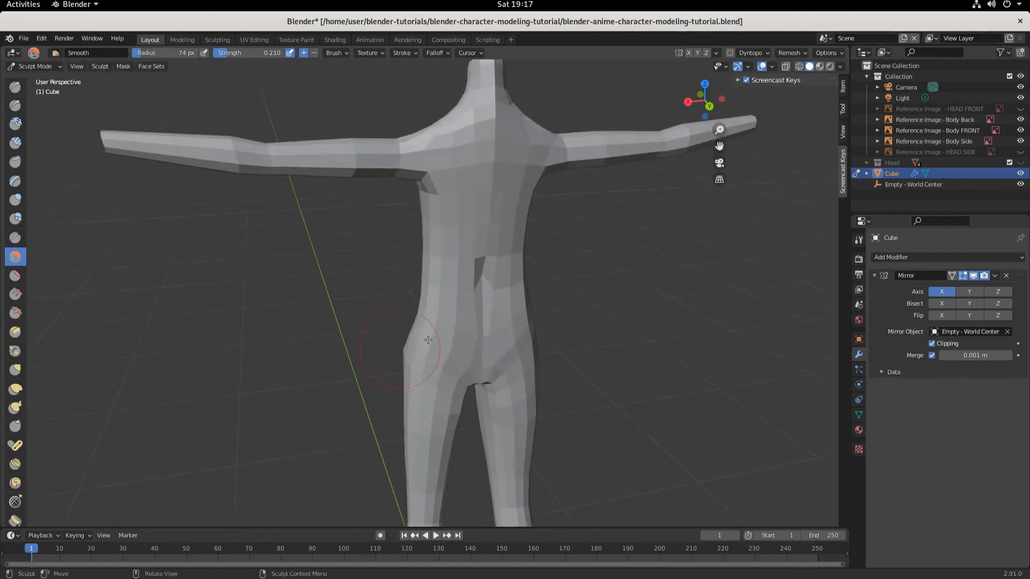
pyautogui.moveTo(482, 313)
pyautogui.mouseDown(button='middle')
pyautogui.moveTo(446, 300)
pyautogui.moveTo(484, 302)
pyautogui.mouseUp(button='middle')
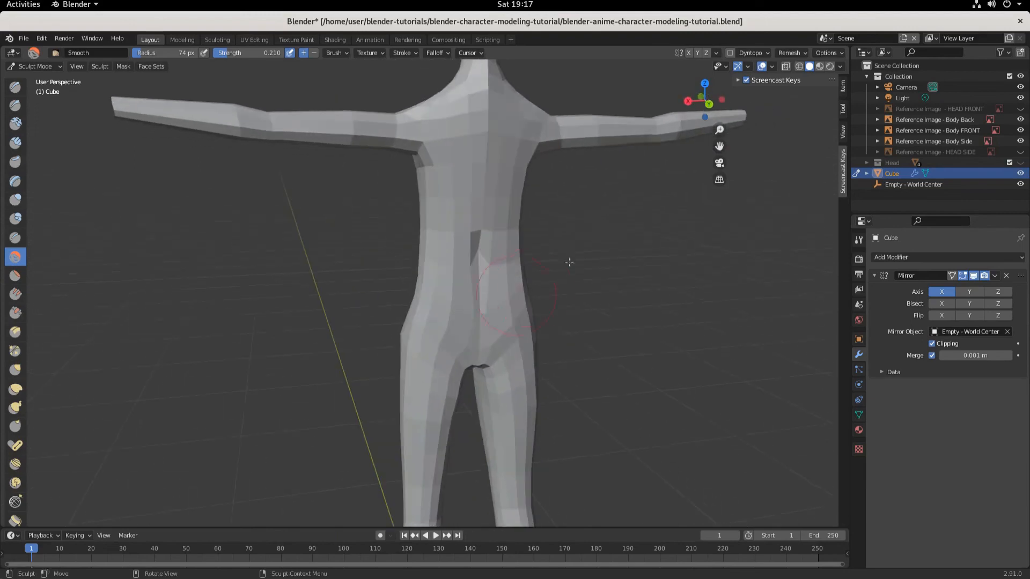
# In Edit Mode, move the selected lower-back centreline vertex about 0.022 m along global Y in the right side view.
pyautogui.click(35, 66)
pyautogui.click(31, 90)
pyautogui.scroll(2, 419, 326)
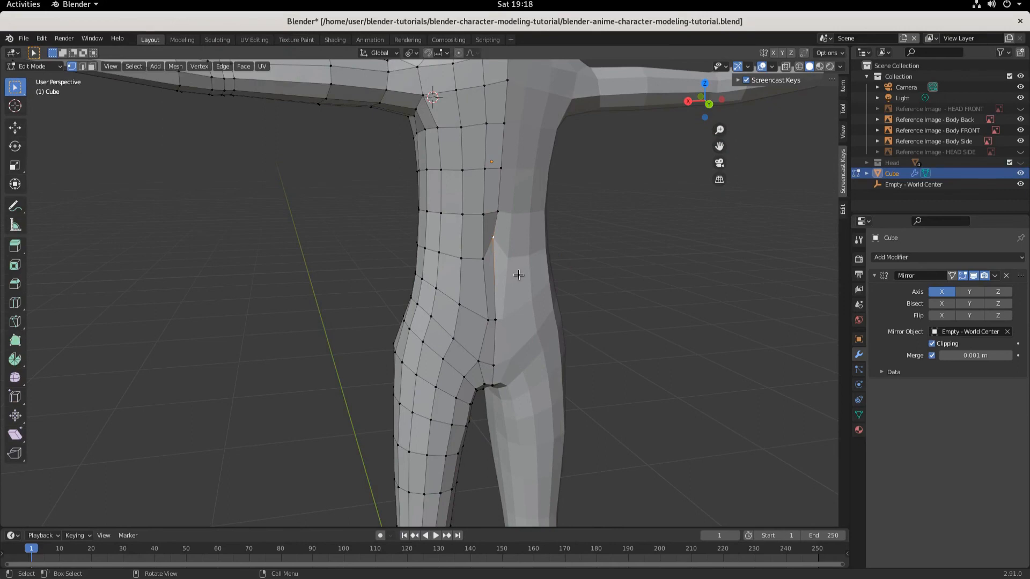
pyautogui.press('KP_3')
pyautogui.press('g')
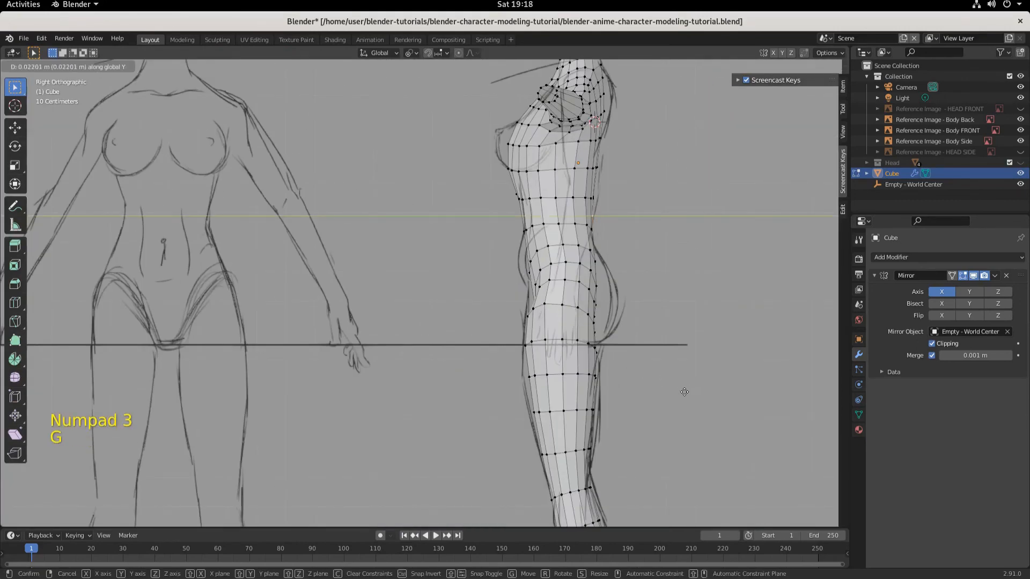
pyautogui.click(685, 392)
# Select the front centreline vertex at the upper belly and move it down about 0.026 m along Z.
pyautogui.moveTo(623, 374); pyautogui.dragTo(516, 287, button='middle')
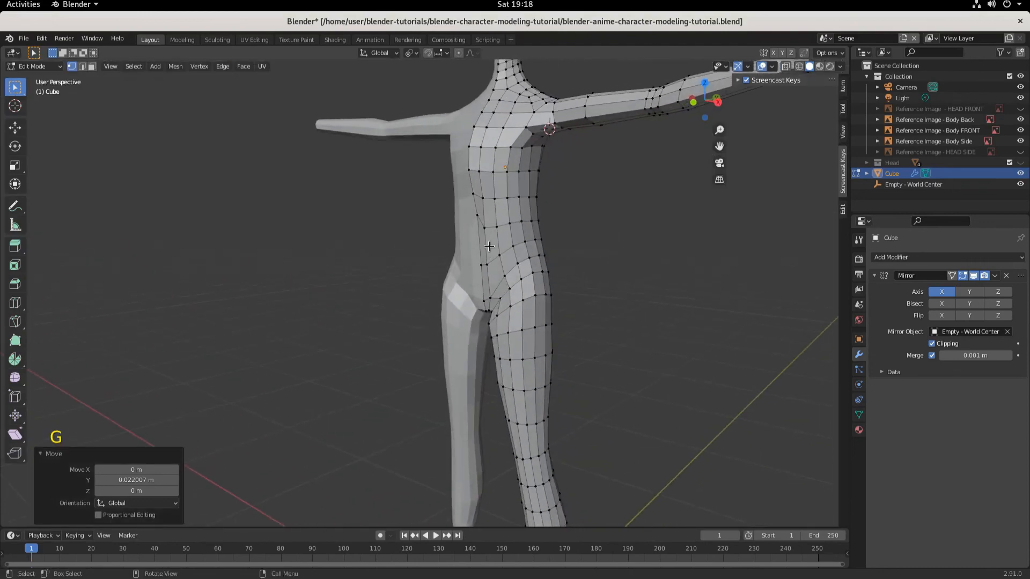
pyautogui.click(477, 215)
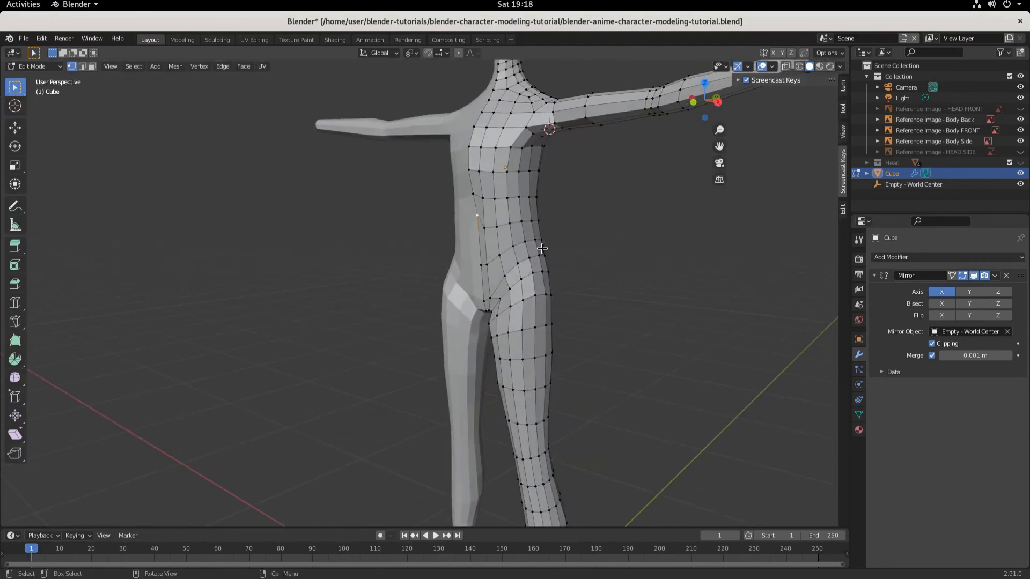
pyautogui.press('KP_3')
pyautogui.press('g')
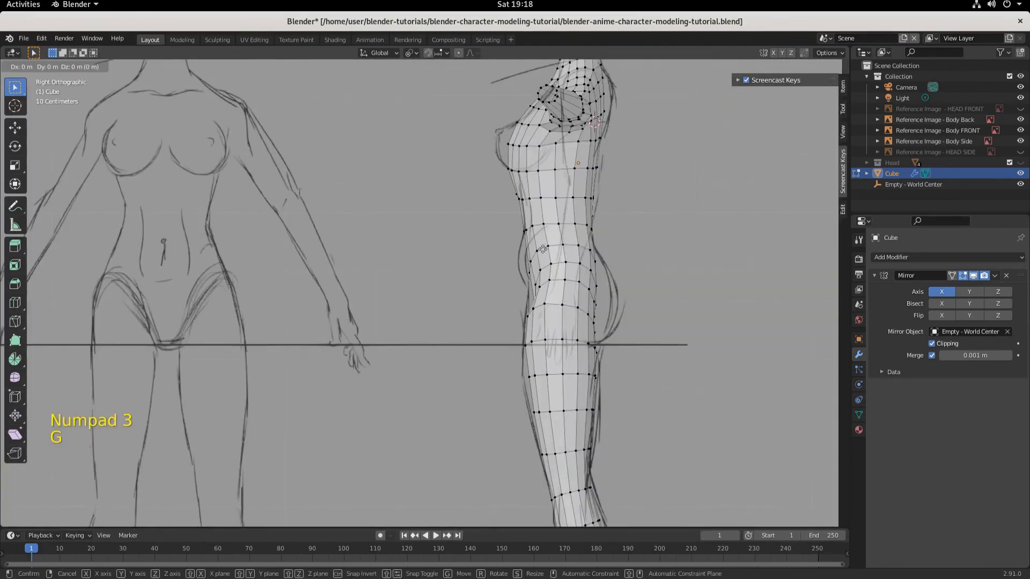
pyautogui.click(543, 256)
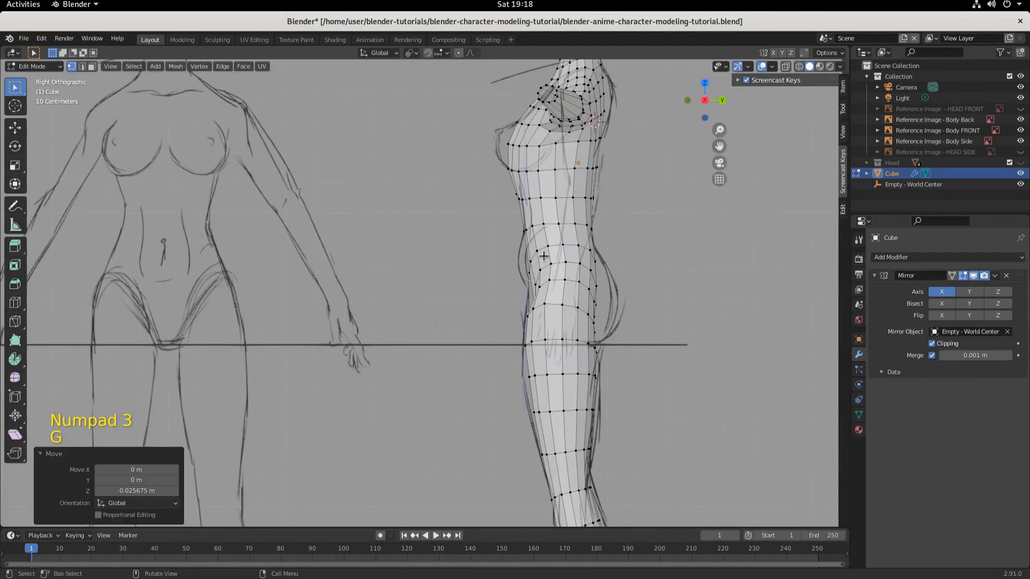
# Fine-tune the belly vertex along global Y, moving it by about -0.0055 m and back by about 0.0018 m.
pyautogui.press('g')
pyautogui.press('g')
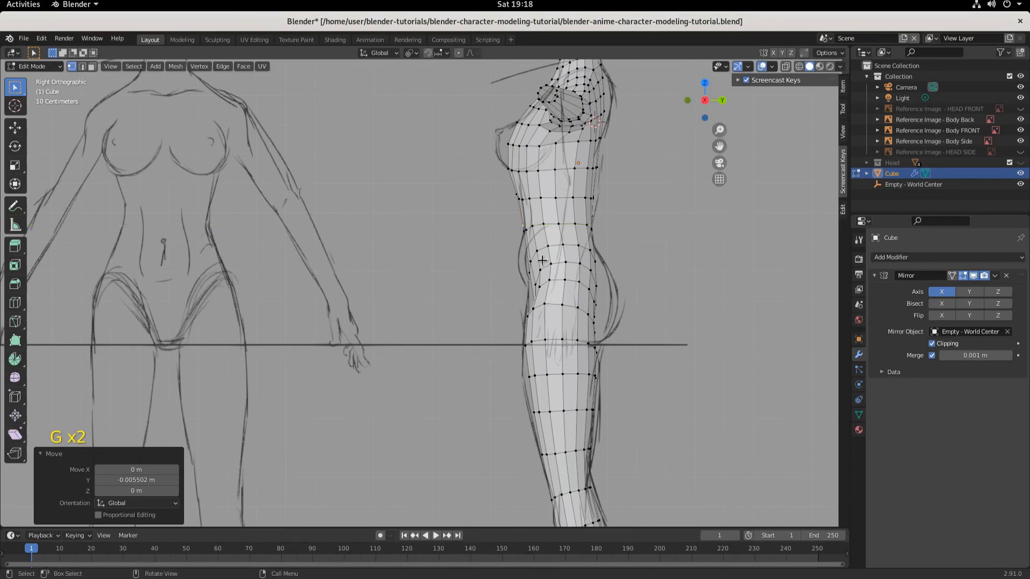
pyautogui.click(543, 262)
pyautogui.press('g')
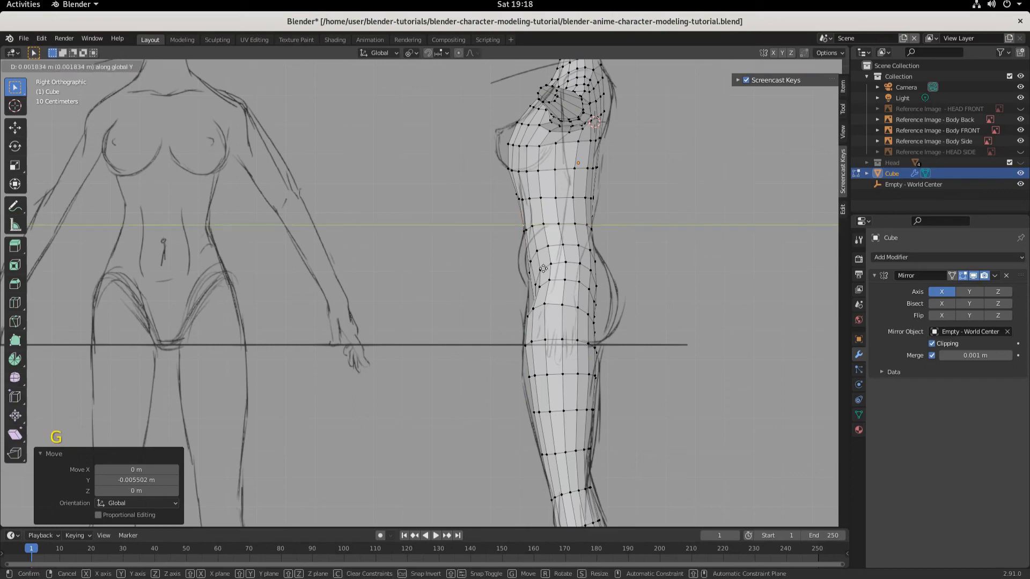
pyautogui.click(543, 268)
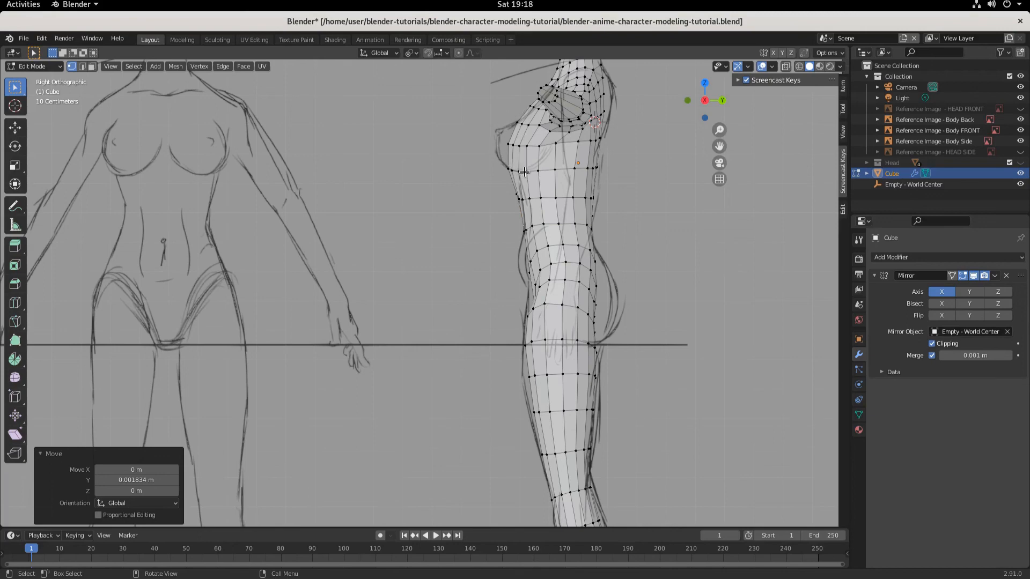
pyautogui.scroll(-3, 531, 289)
pyautogui.scroll(-1, 564, 412)
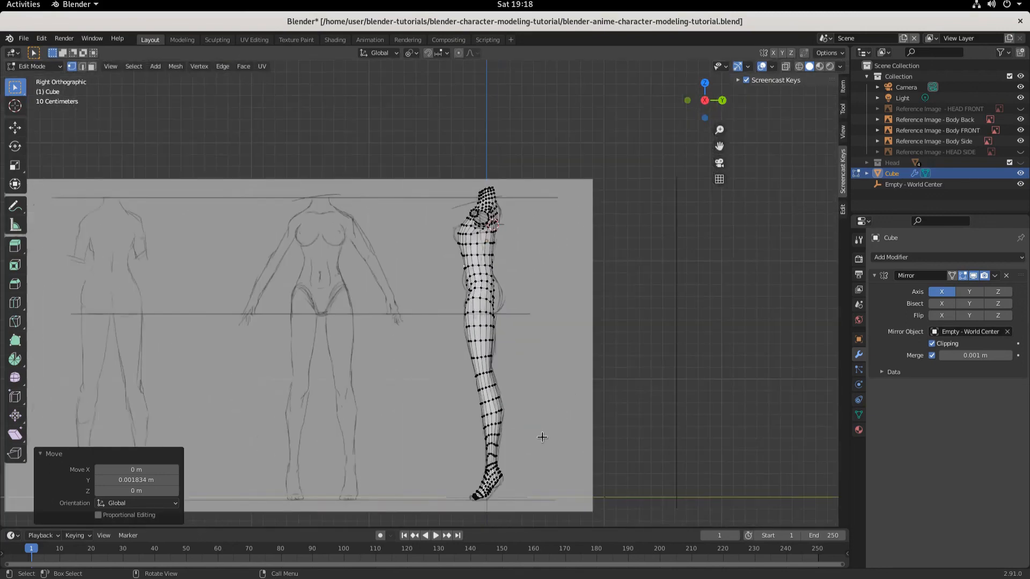
pyautogui.keyDown('shift'); pyautogui.moveTo(529, 448); pyautogui.dragTo(510, 367, button='middle'); pyautogui.keyUp('shift')
pyautogui.scroll(3, 511, 365)
pyautogui.scroll(-4, 511, 365)
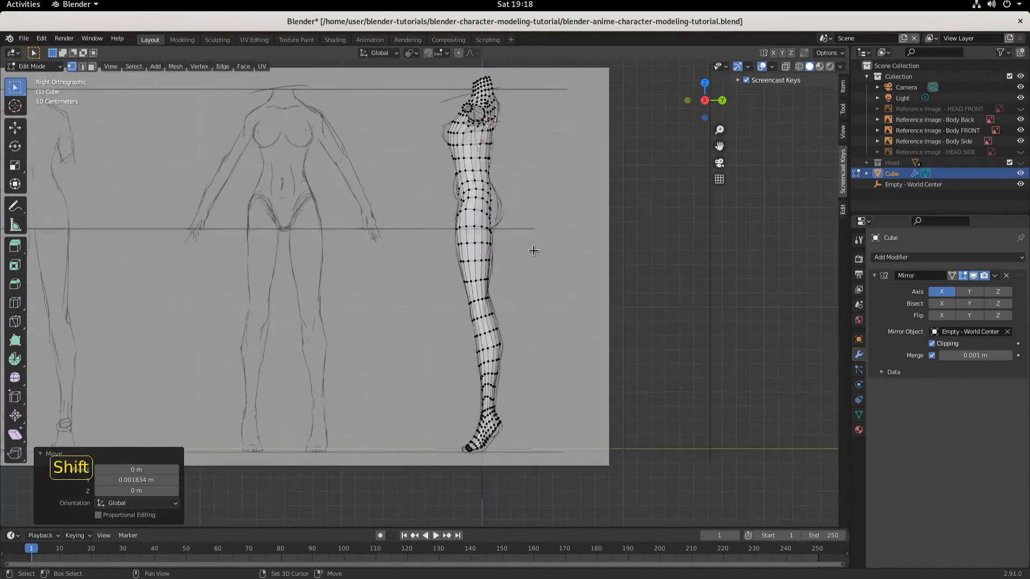